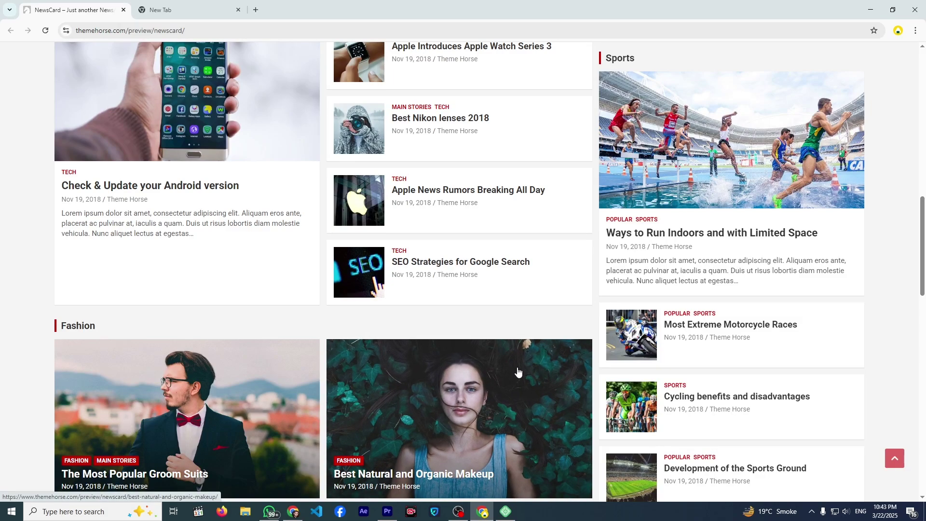
- Switch to Local and start a new site with 'Create a new site', continuing to the naming step
scroll(518, 371, "up", 15)
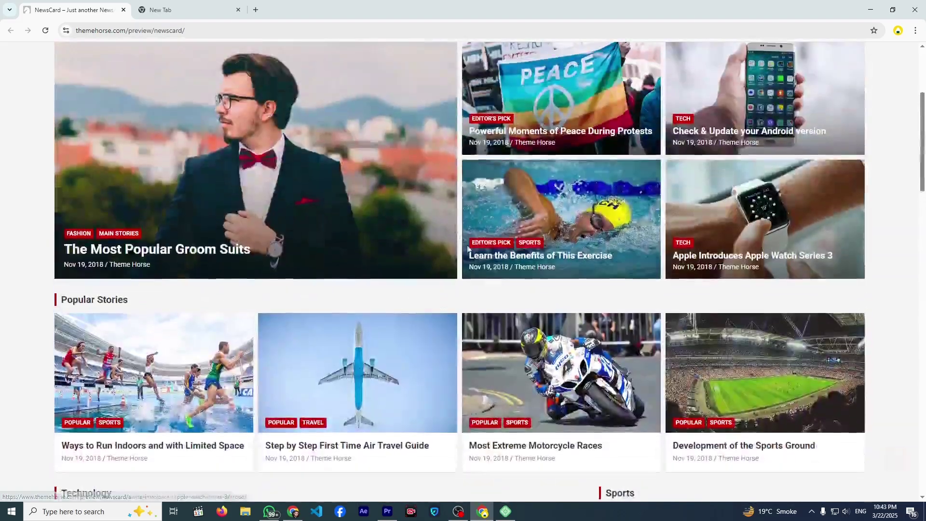
scroll(422, 274, "down", 4)
scroll(422, 274, "down", 18)
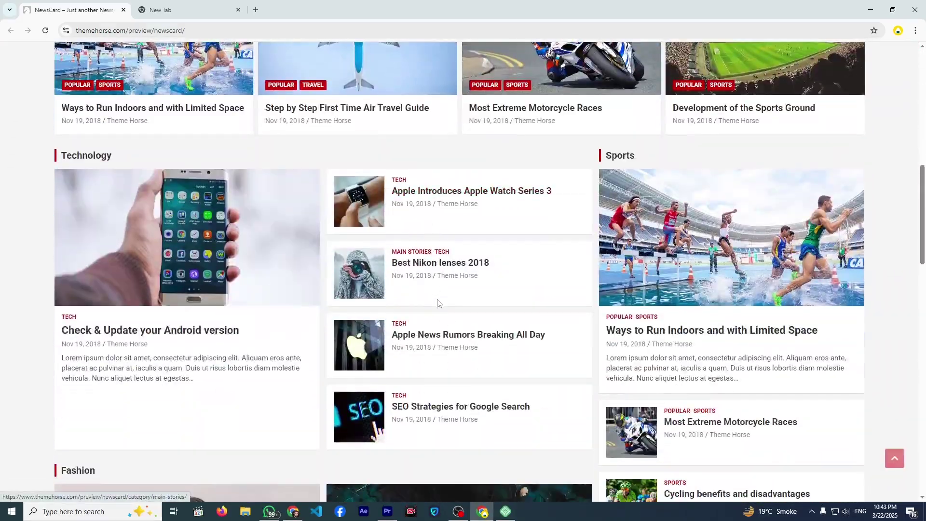
scroll(469, 348, "down", 5)
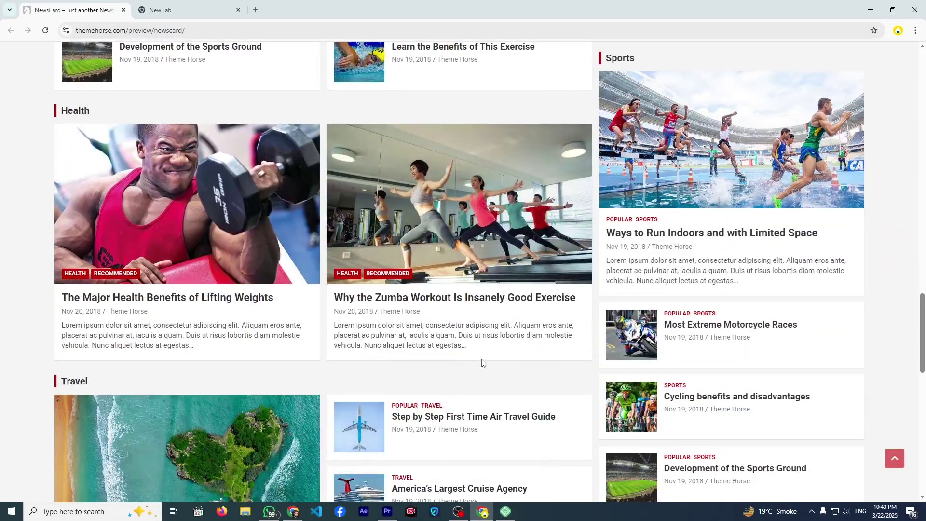
scroll(481, 362, "down", 5)
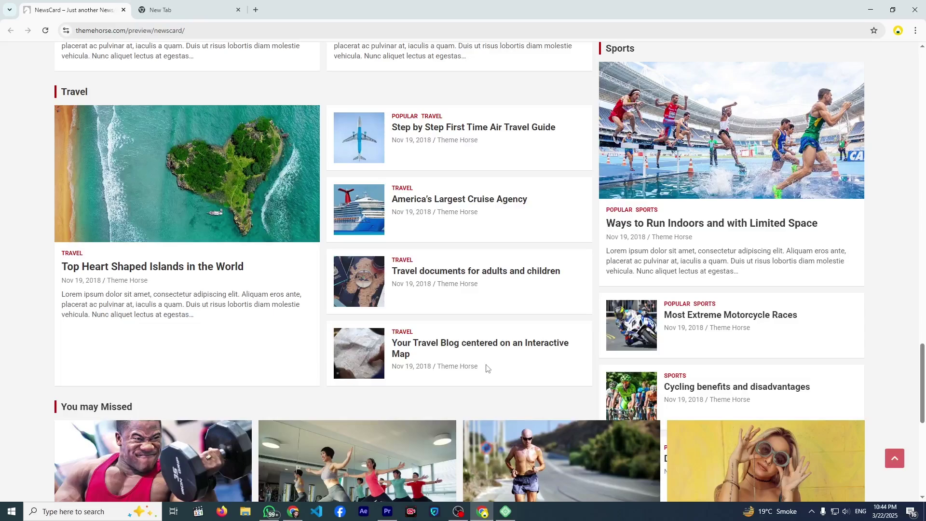
scroll(524, 356, "up", 20)
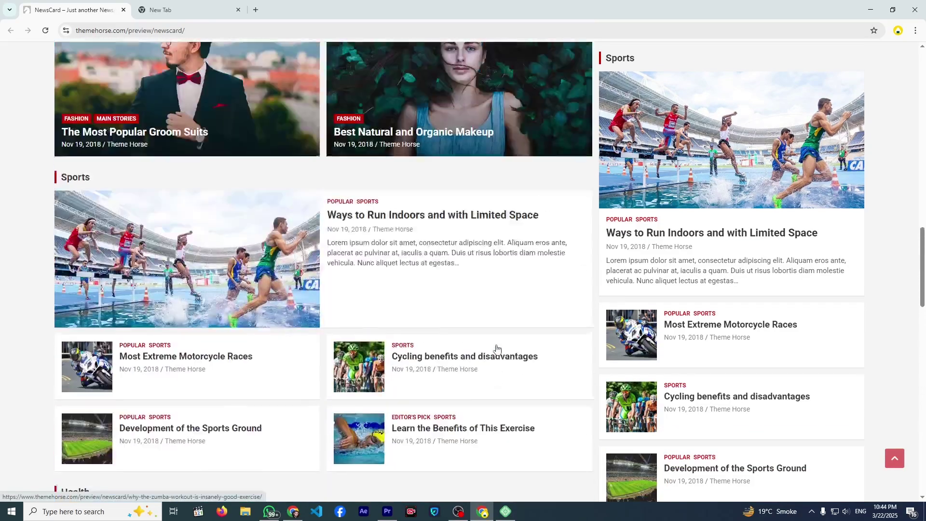
scroll(359, 221, "up", 5)
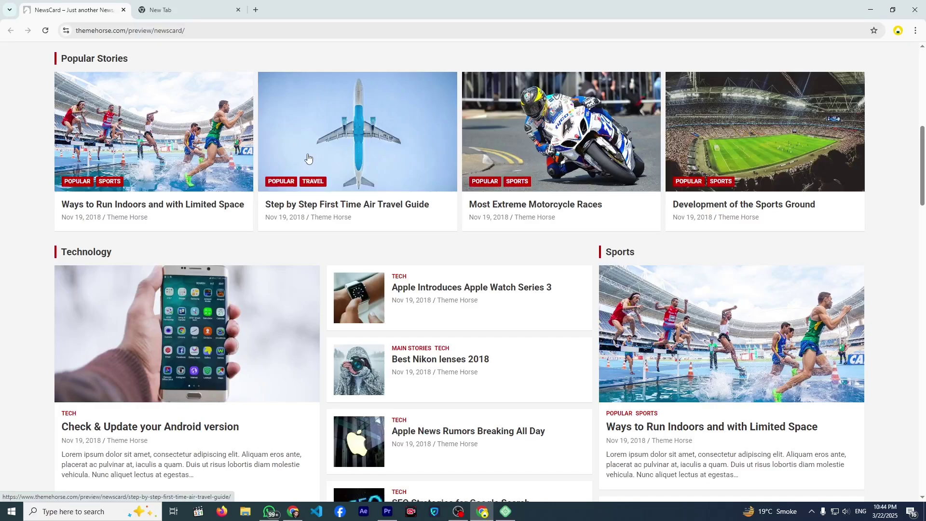
scroll(308, 158, "up", 4)
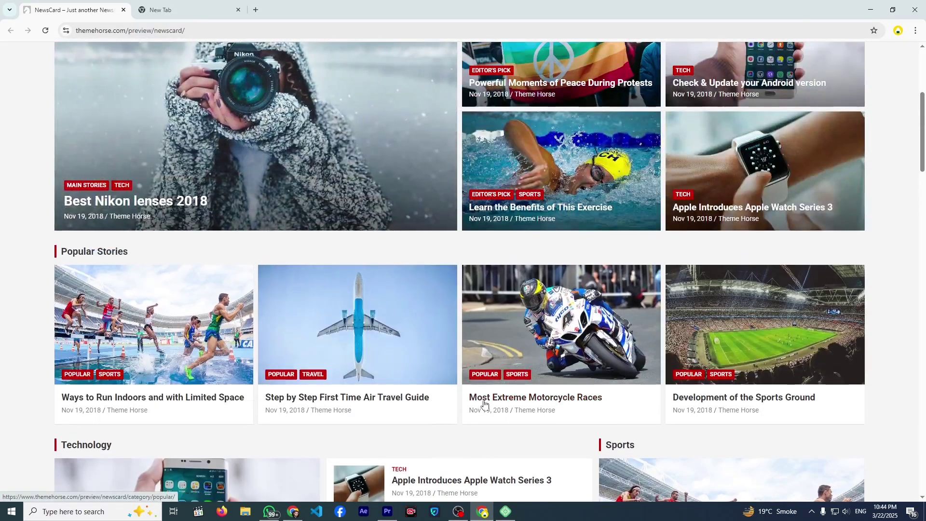
left_click(505, 511)
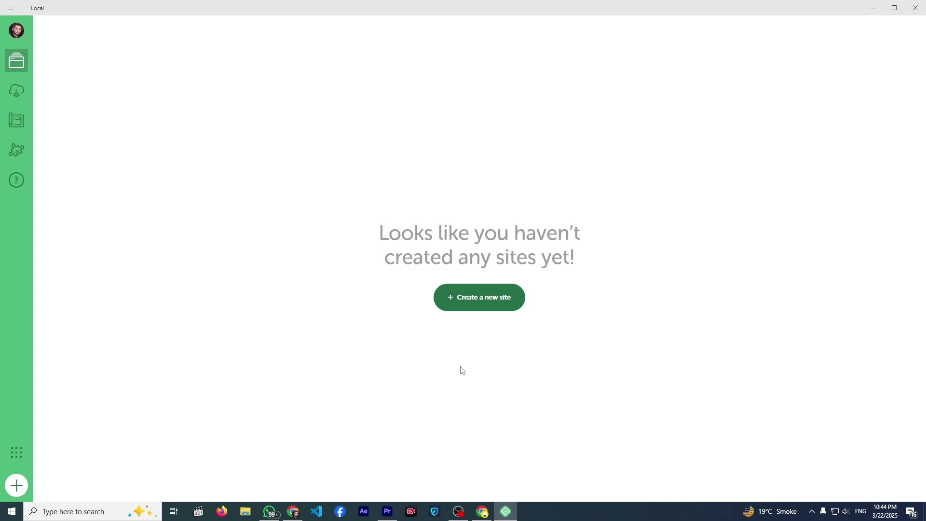
left_click(465, 302)
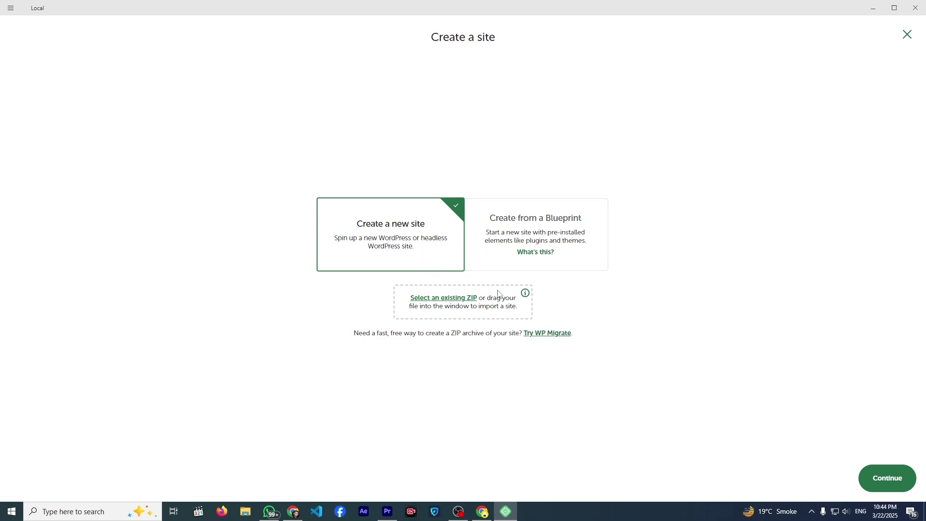
left_click(874, 484)
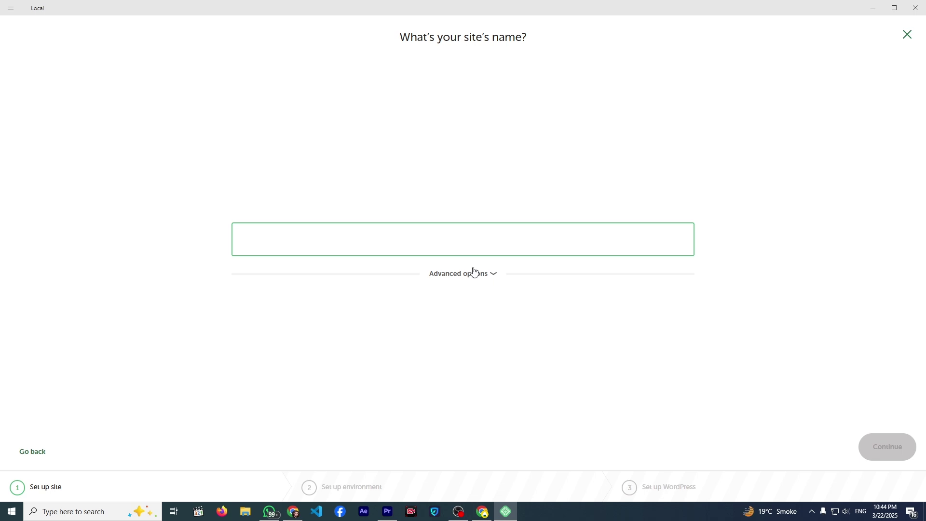
- Name the new site 'Our Newspaper' and keep the Preferred environment
key("shift")
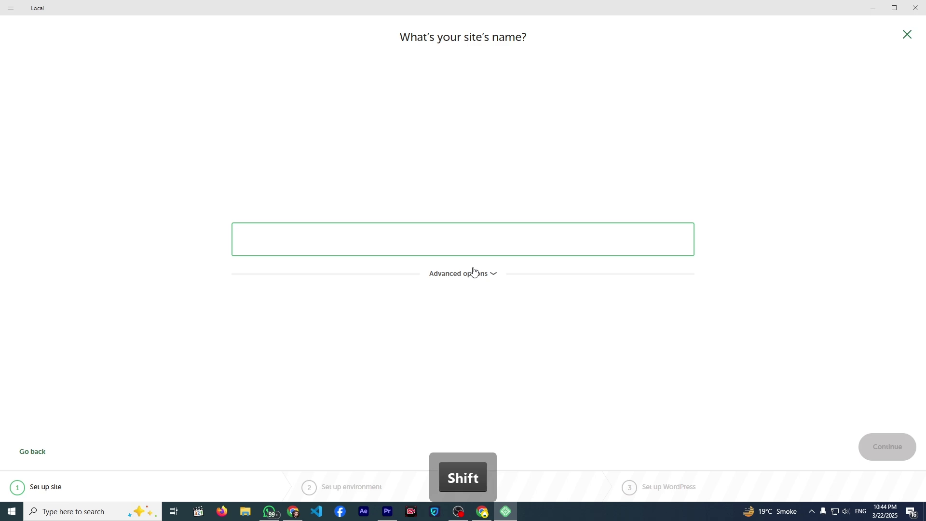
type("Our Blog")
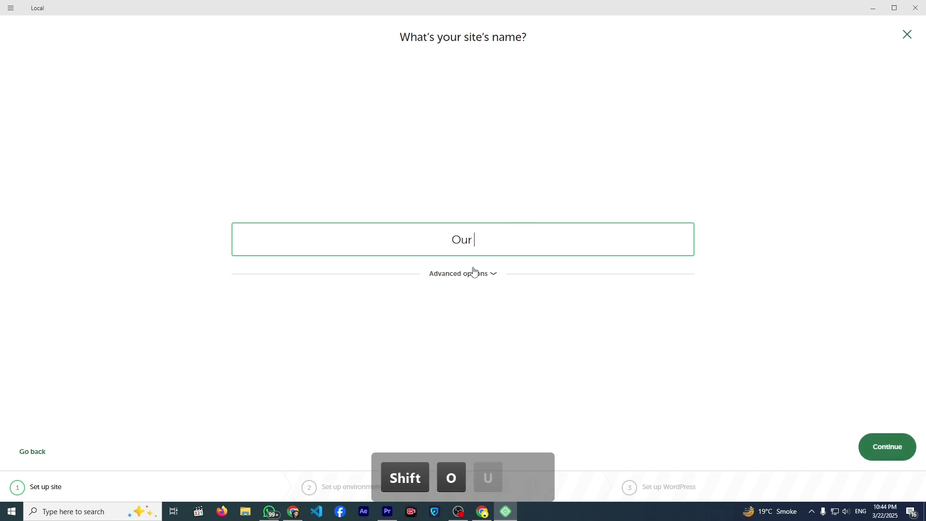
key("BackSpace")
key("BackSpace")
key("BackSpace")
key("BackSpace")
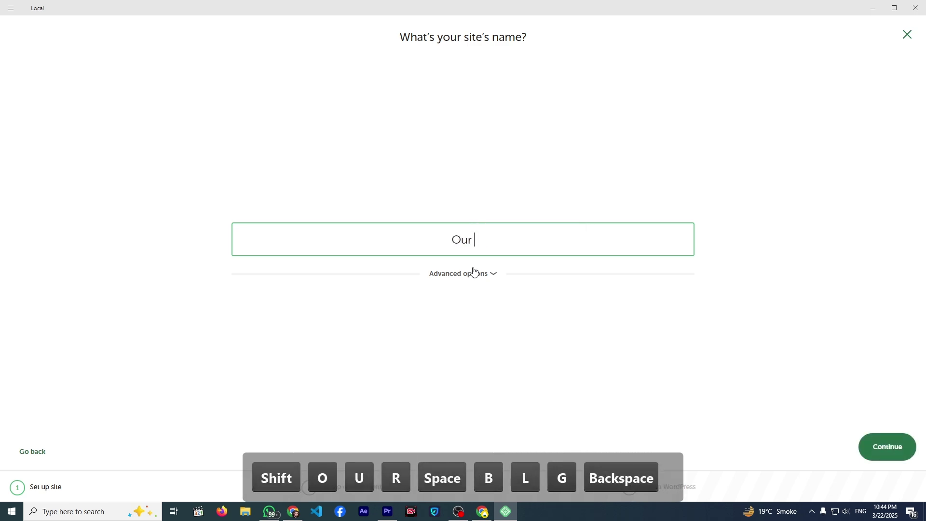
type("Newspaper")
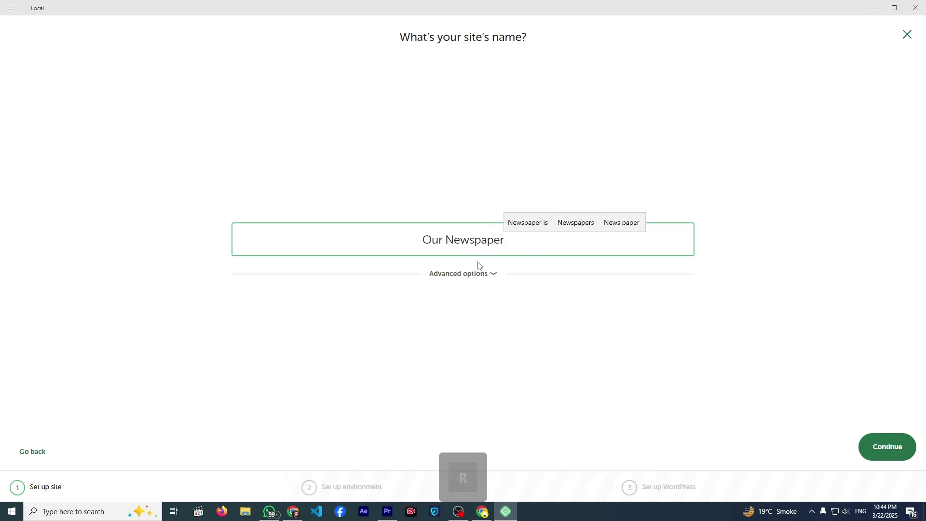
left_click(861, 444)
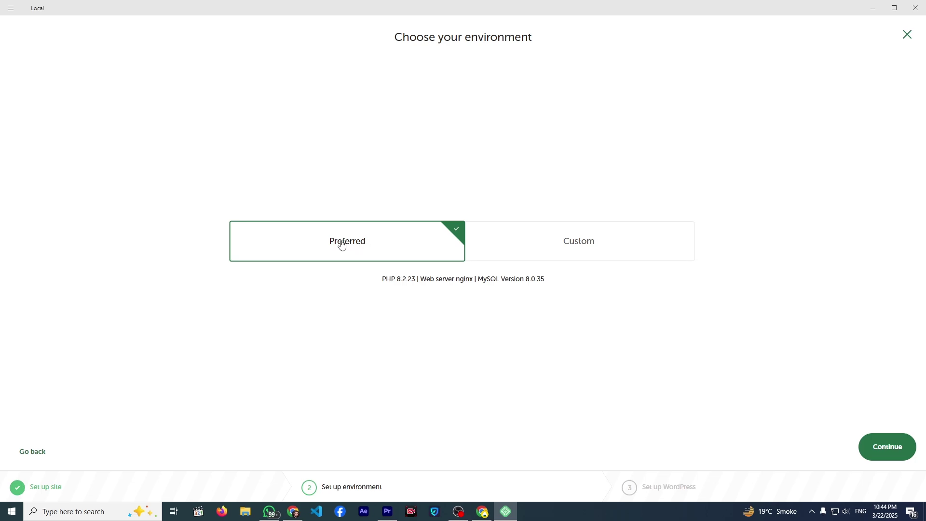
left_click(887, 444)
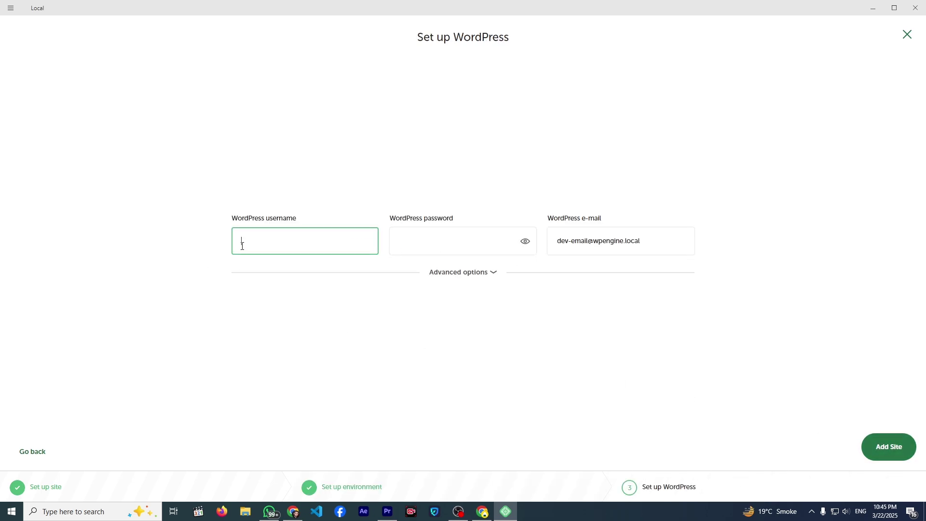
- Enter admin username 'newspaper' and a password, reveal it, and add the site
type("newsp")
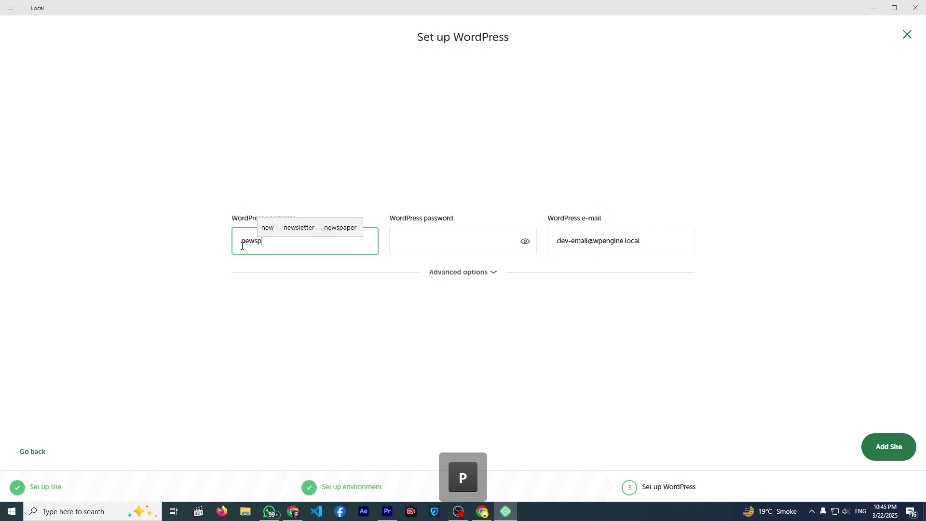
type("aper")
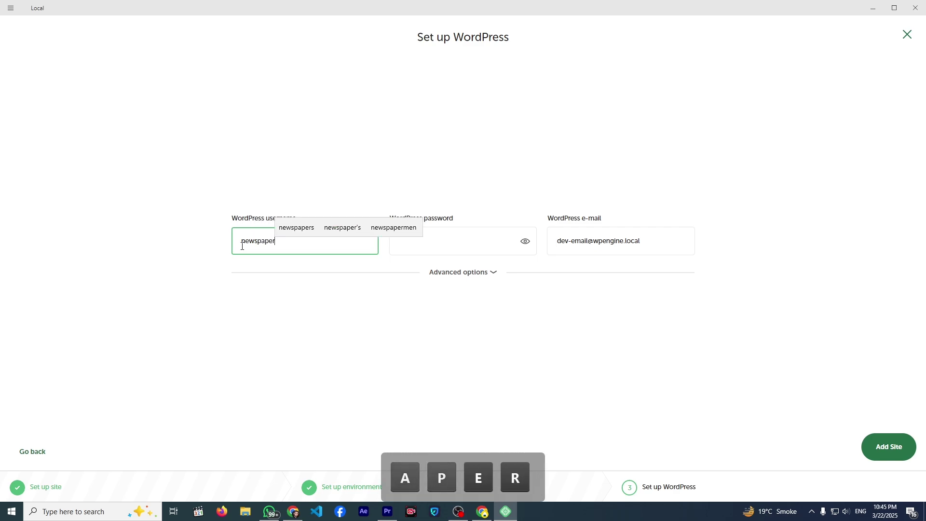
key("Tab")
type("12345")
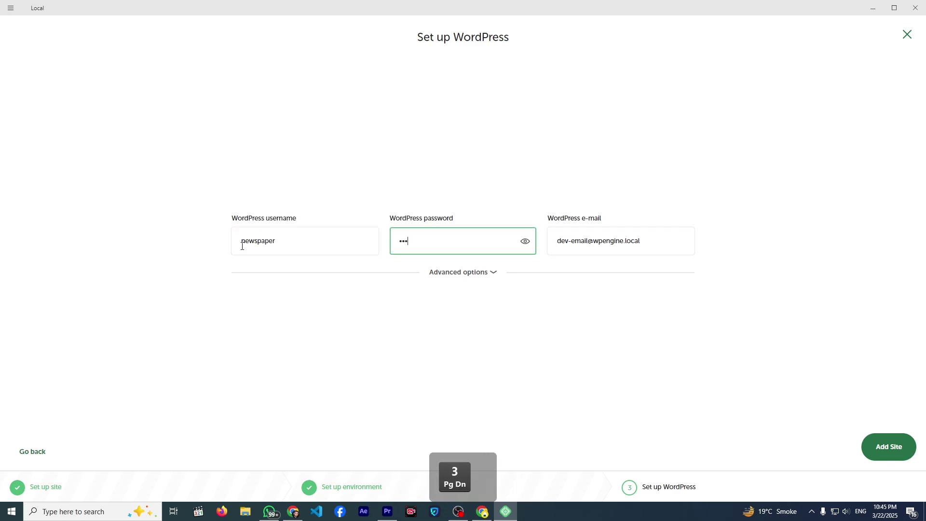
type("678")
left_click(523, 243)
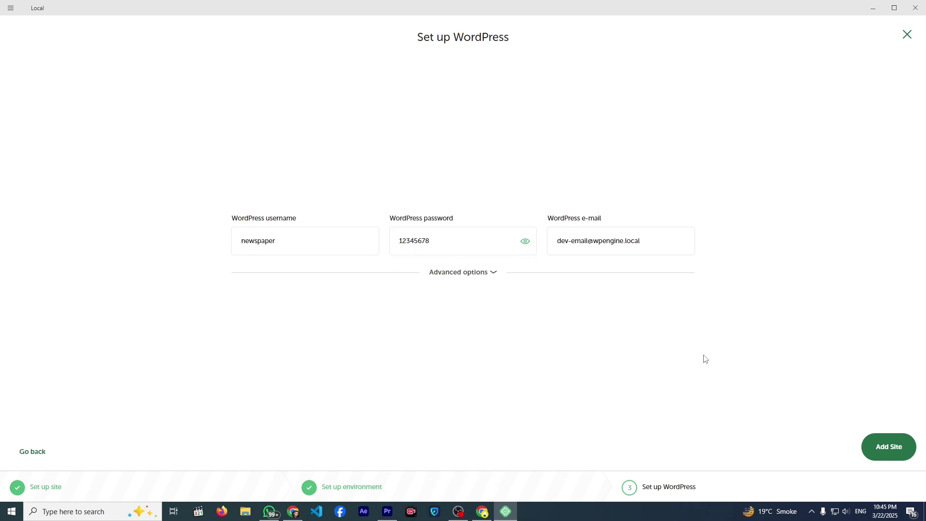
left_click(865, 451)
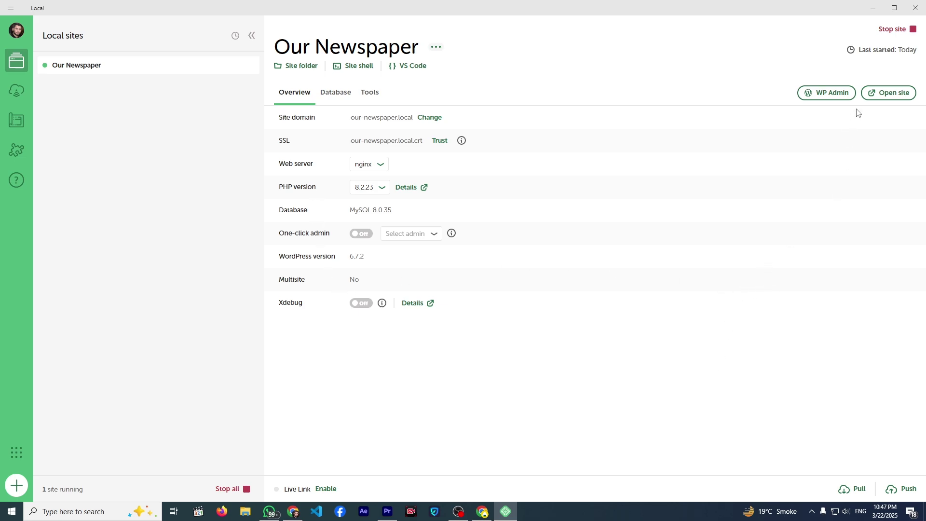
- Open the Our Newspaper site in the browser, then its WP Admin from Local
left_click(879, 93)
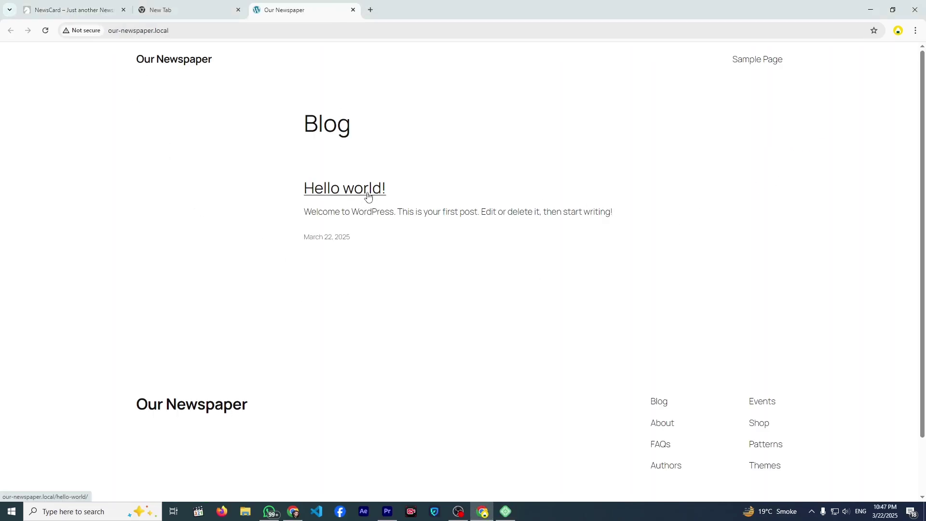
key("alt+Tab")
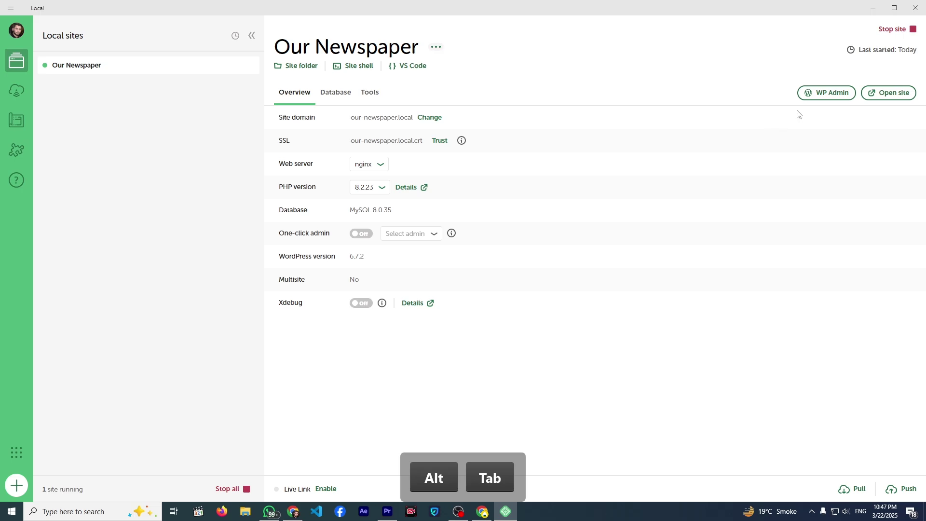
left_click(805, 97)
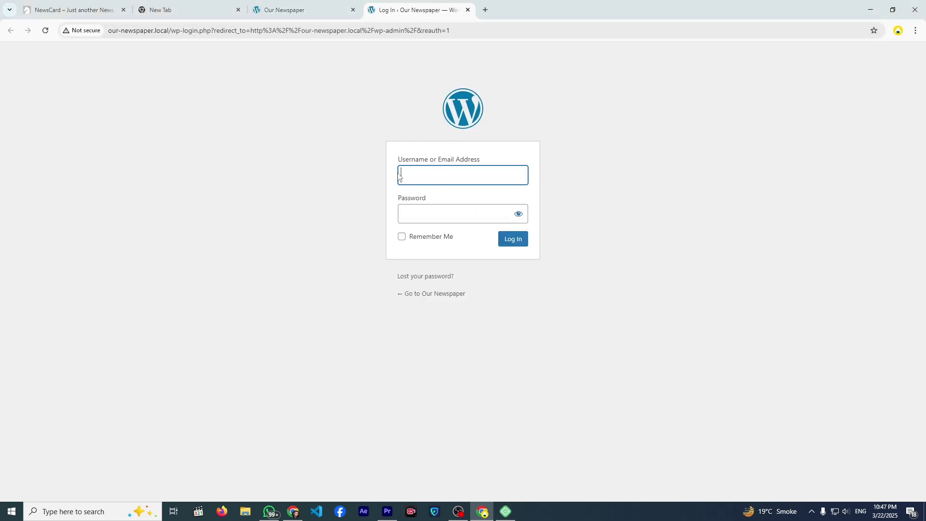
- Append /wp-admin to the blog's URL to load the admin login page, then return to Local
left_click(292, 13)
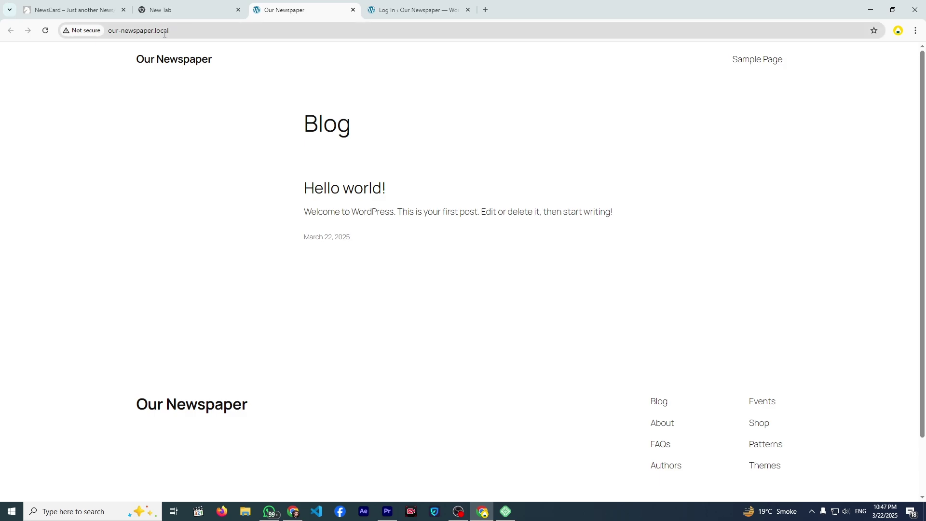
left_click(194, 32)
left_click(193, 33)
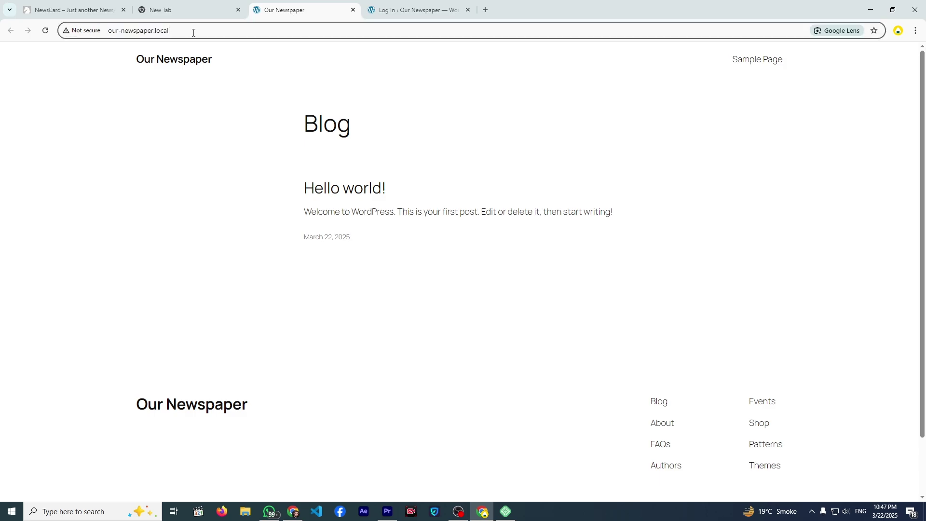
type("/wp-")
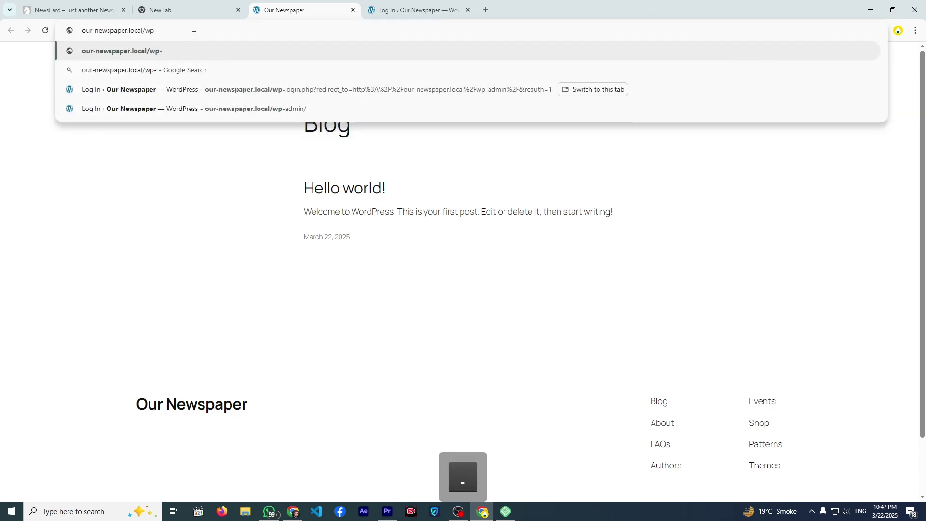
type("admin")
key("Return")
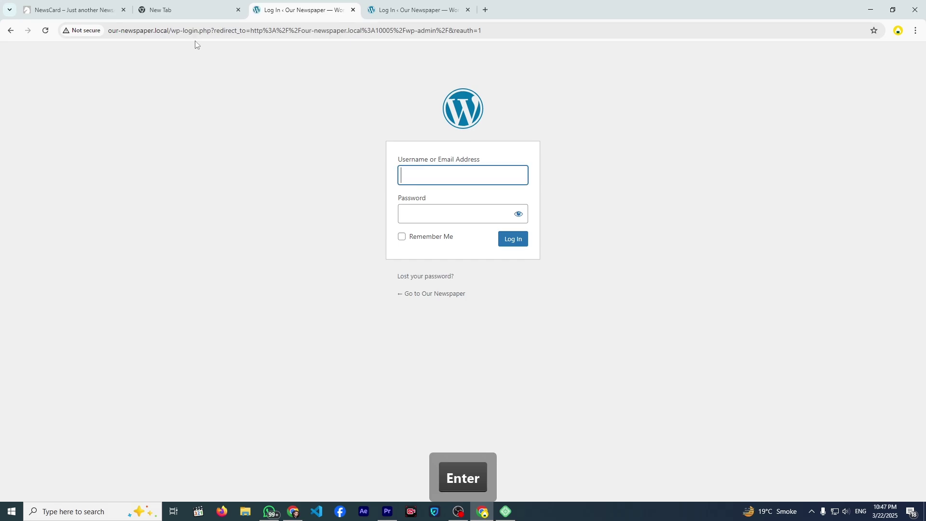
key("alt+Tab")
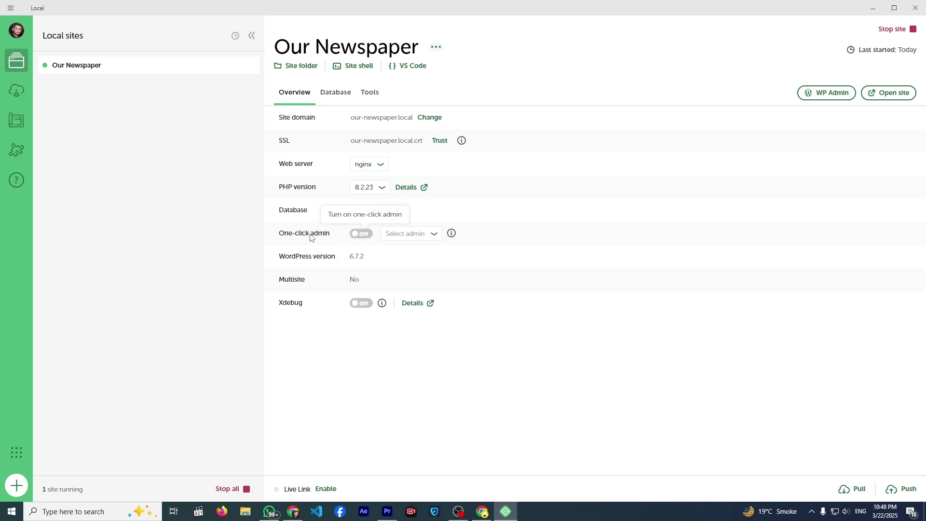
- Enable one-click admin login and open the Our Newspaper WordPress dashboard
left_click(354, 236)
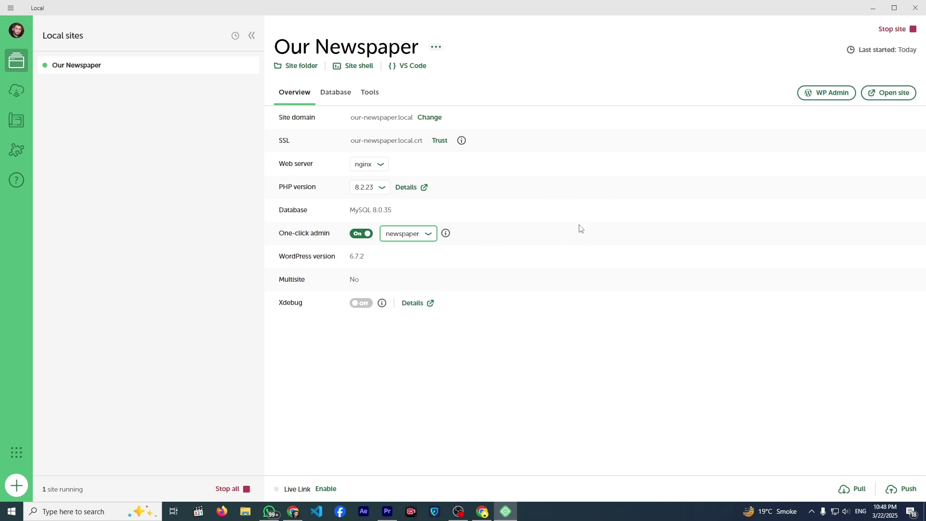
left_click(844, 96)
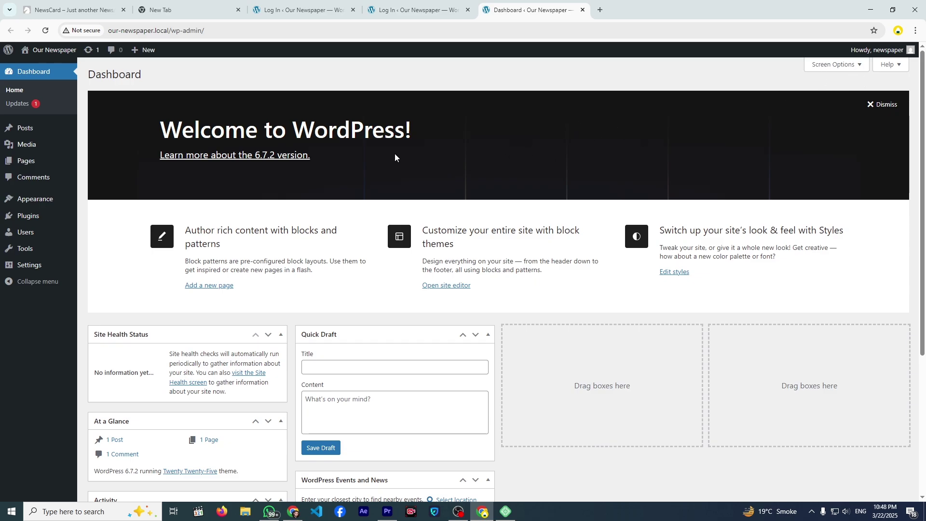
- In Screen Options, uncheck Site Health Status, At a Glance, Activity, Quick Draft, Events and News, and Welcome
scroll(378, 176, "down", 4)
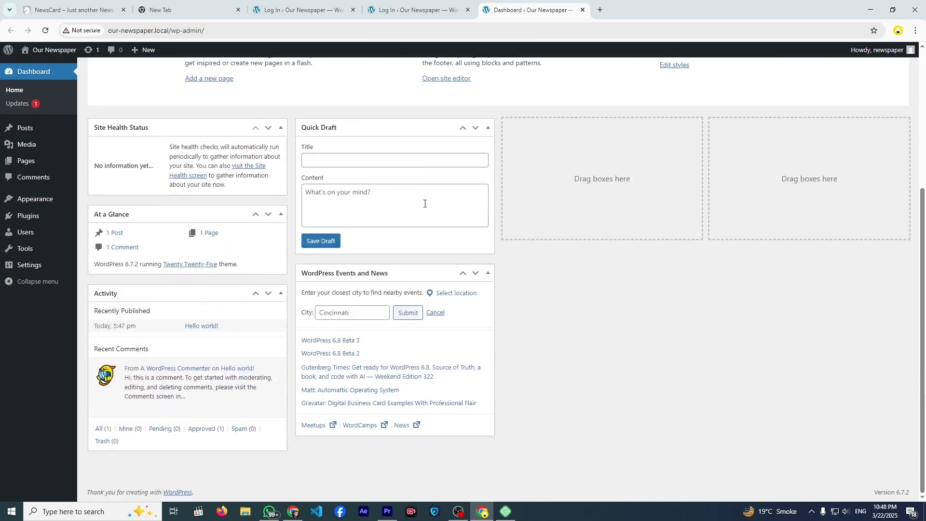
scroll(424, 202, "up", 5)
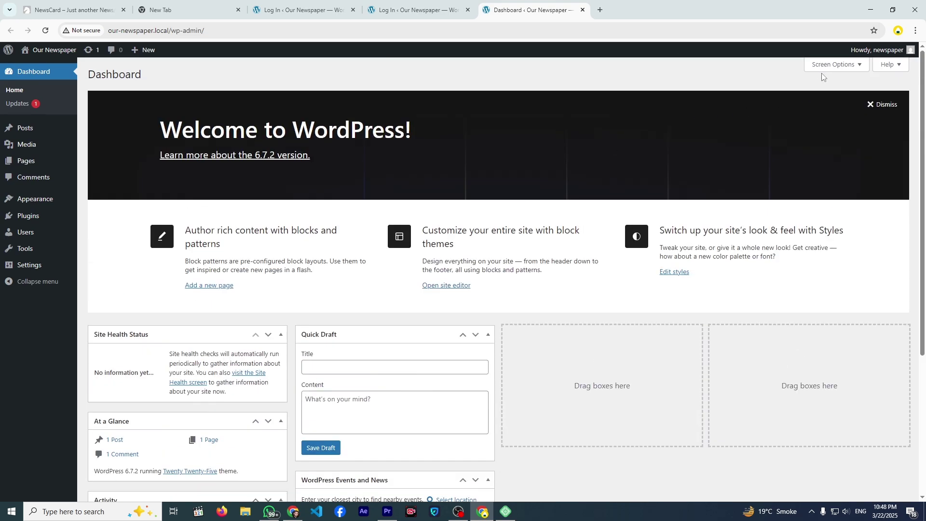
left_click(833, 65)
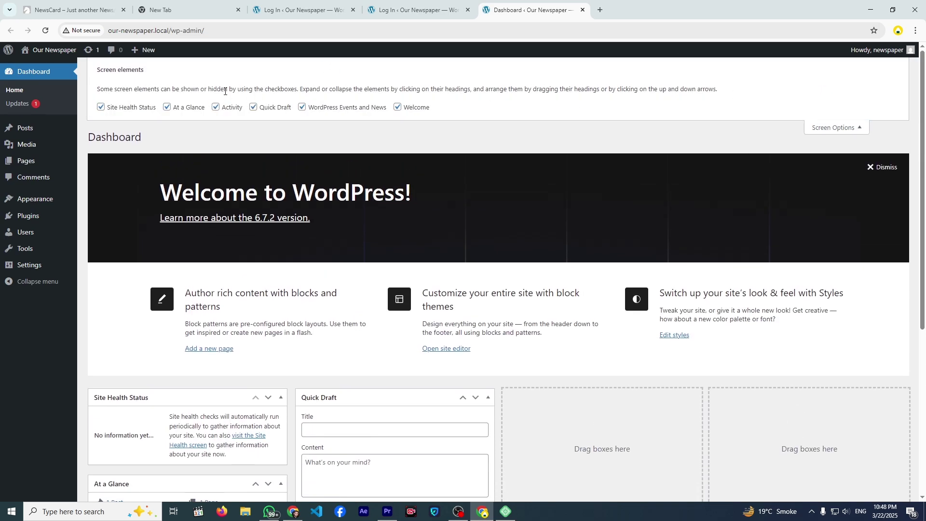
left_click(144, 108)
left_click(168, 107)
left_click(215, 107)
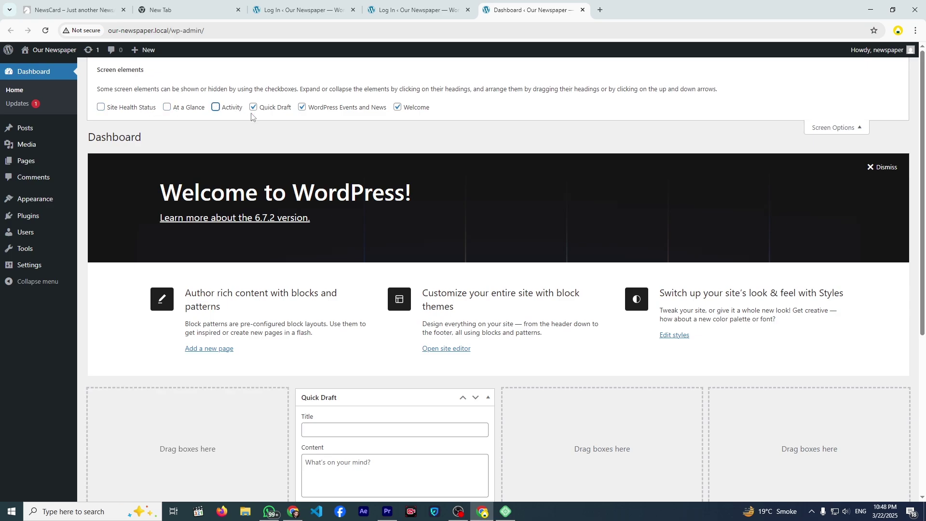
left_click(253, 108)
left_click(303, 108)
left_click(397, 107)
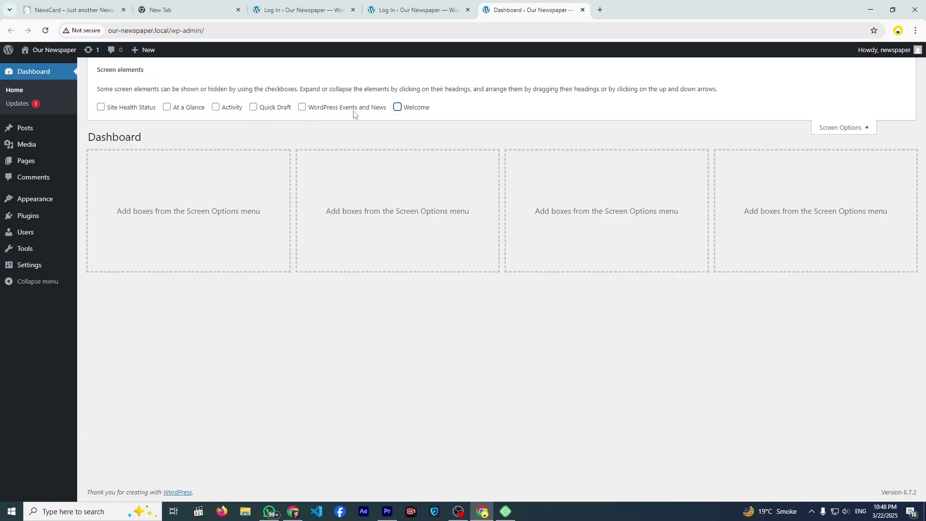
left_click(821, 131)
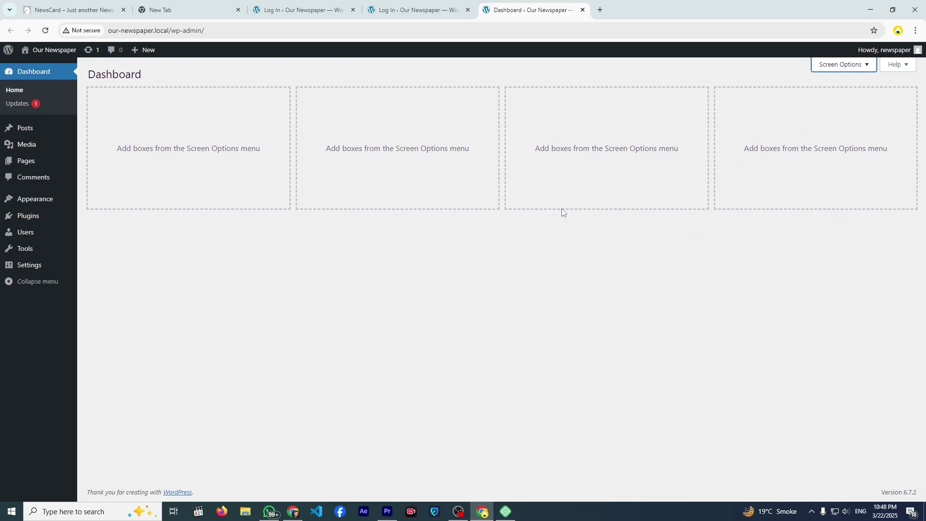
- Trash the Hello world! post, delete it permanently from Trash, and go to Pages
left_click(31, 128)
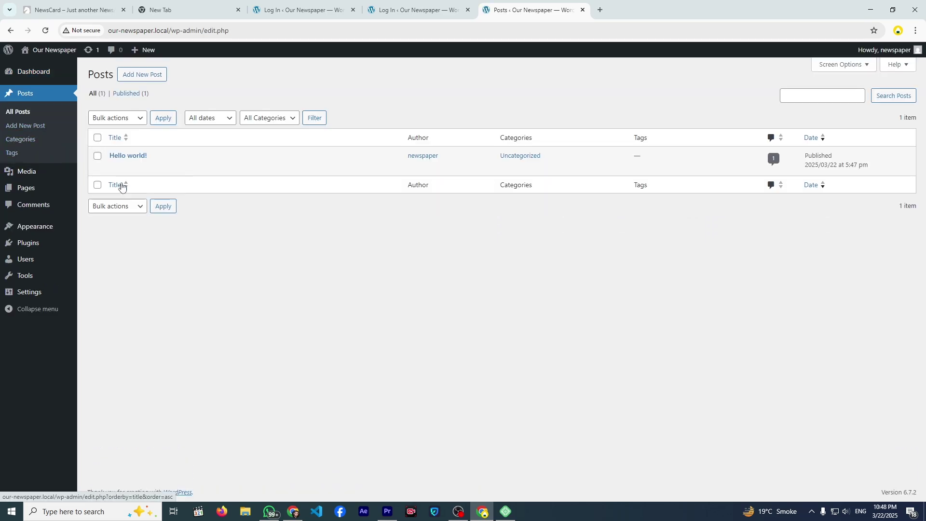
mouse_move(128, 176)
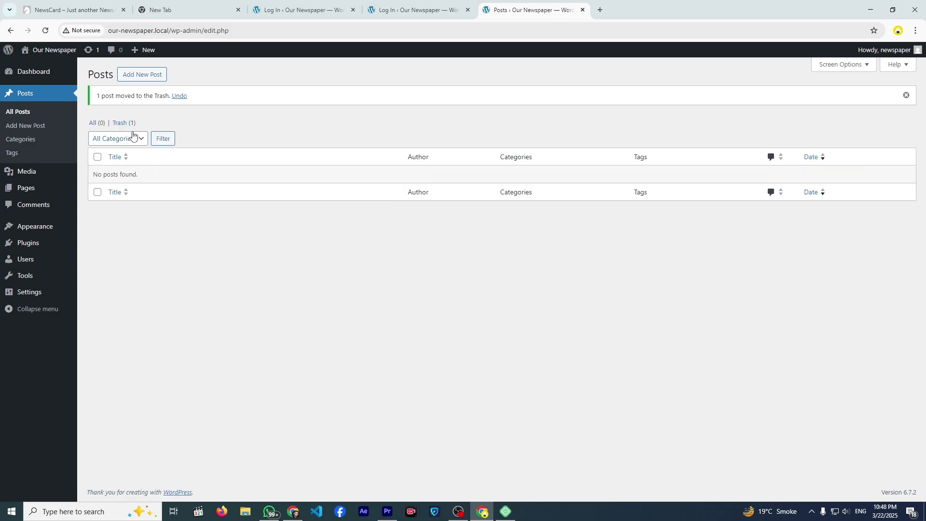
left_click(124, 120)
left_click(155, 168)
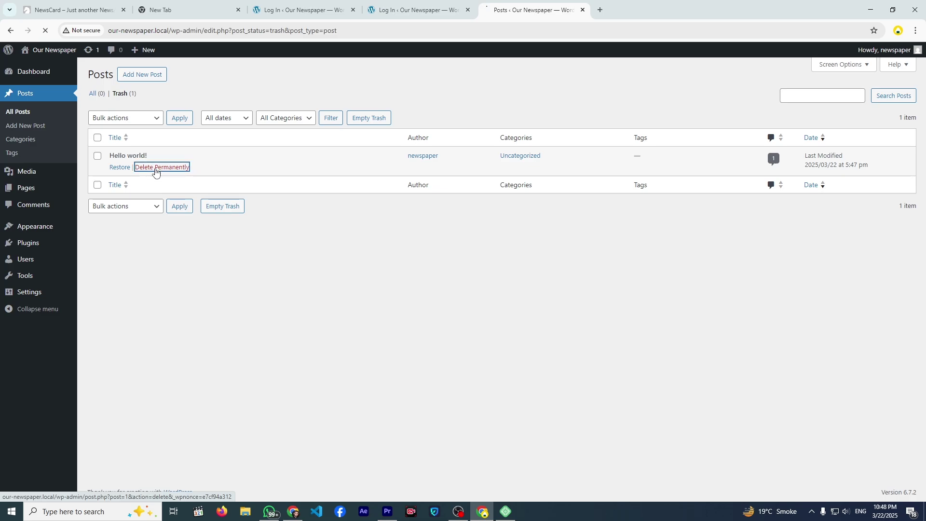
mouse_move(47, 186)
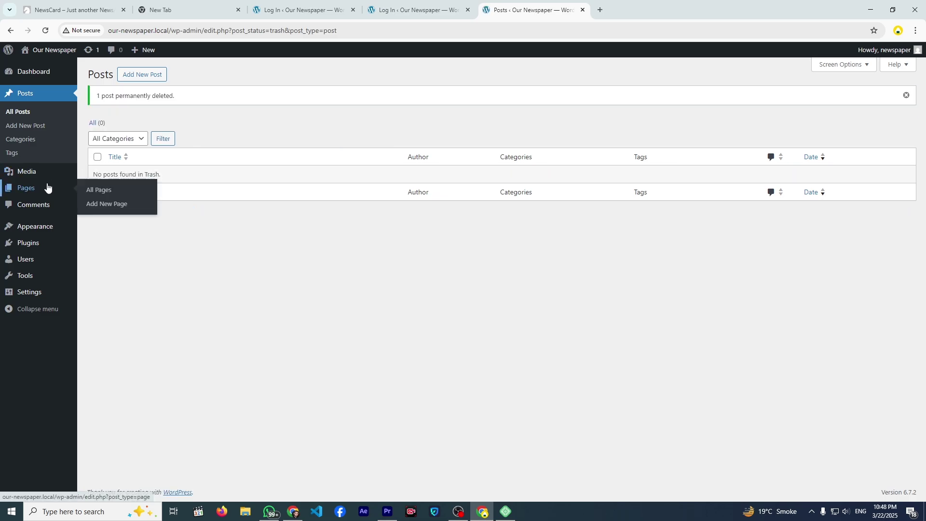
left_click(48, 188)
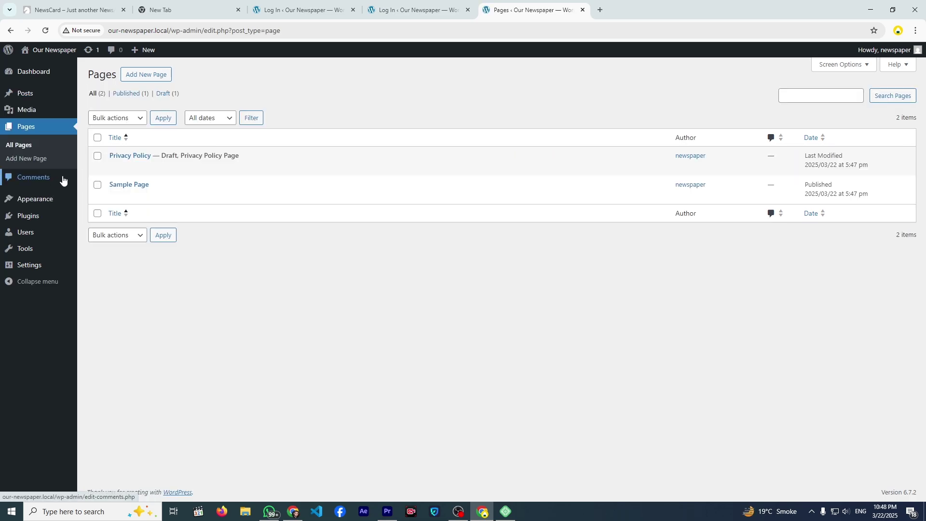
- Select all pages and move them to the Trash with Bulk actions
left_click(97, 138)
left_click(115, 118)
left_click(112, 157)
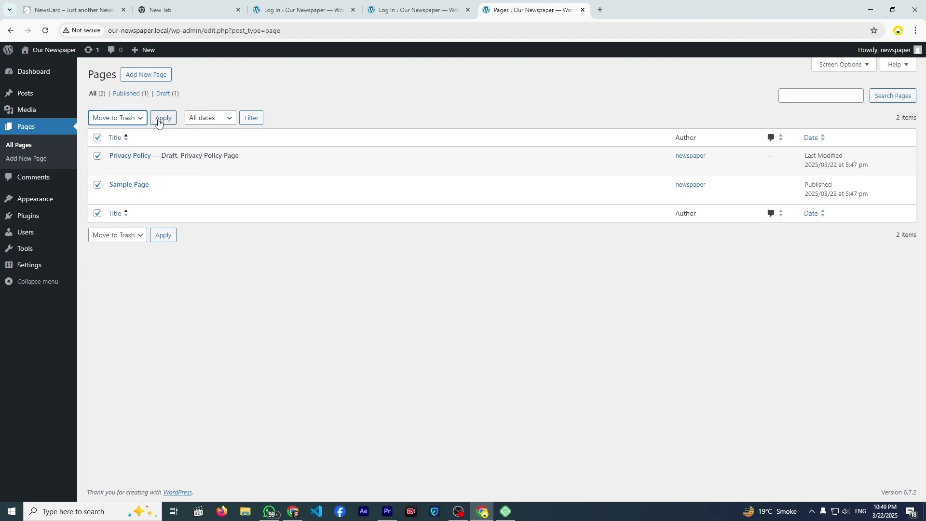
left_click(159, 121)
- Permanently delete Privacy Policy and Sample Page from the Trash, then head to Settings > General
left_click(121, 122)
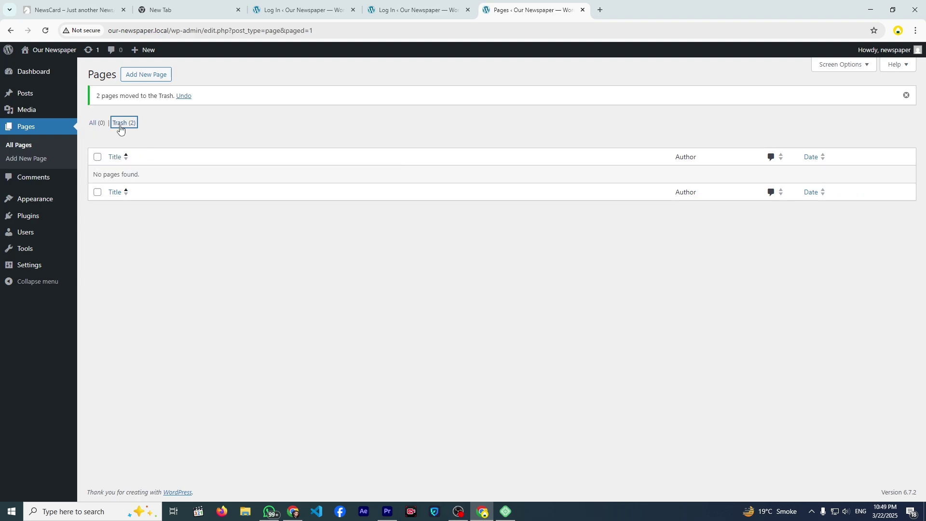
left_click(150, 169)
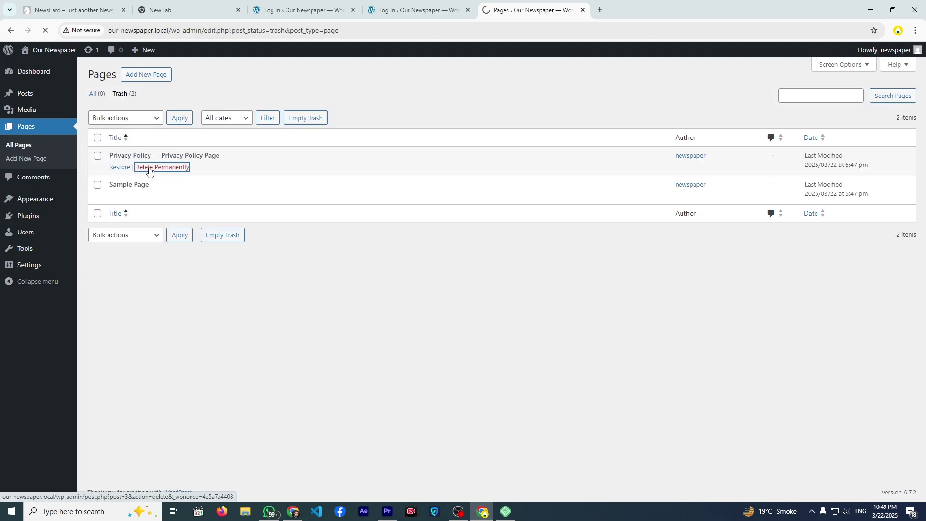
left_click(167, 198)
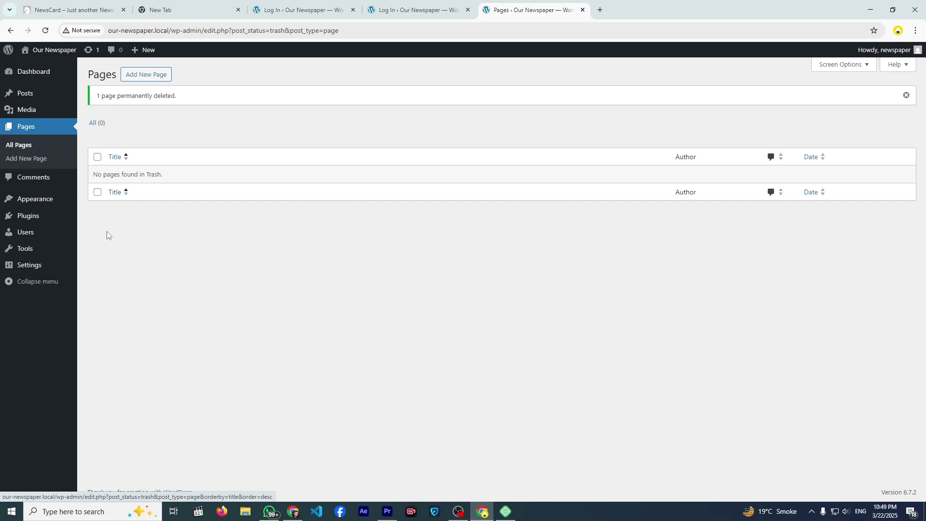
mouse_move(43, 240)
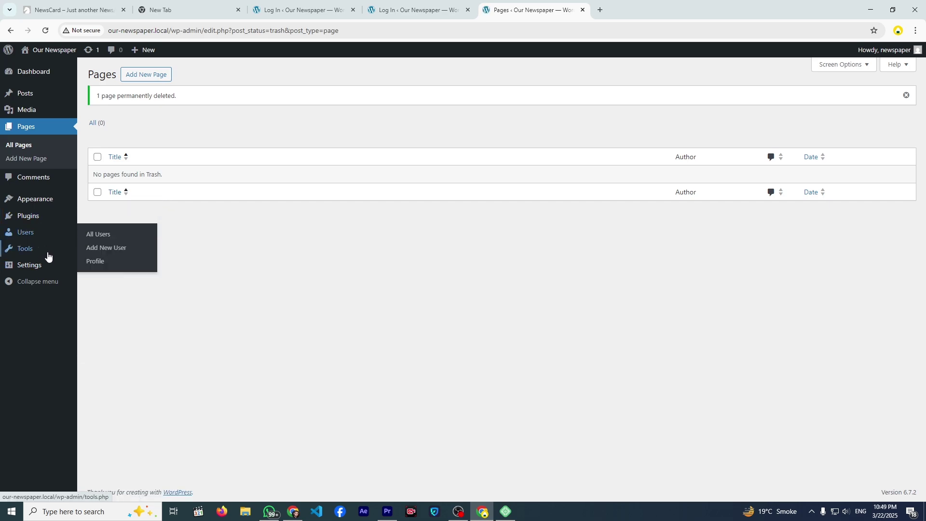
mouse_move(46, 264)
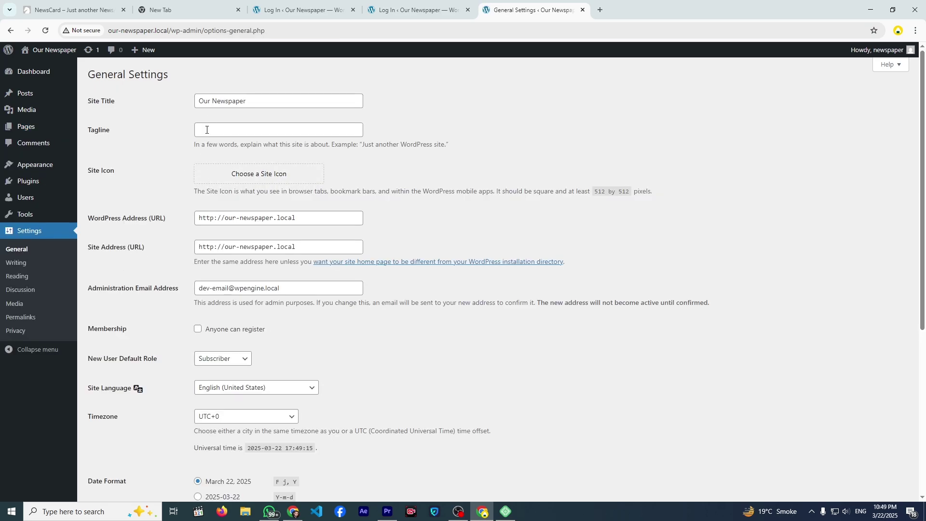
- Fill the Tagline with 'Inspiration, Tips, and Insights for a Smarter Living' from the suggestion
left_click_drag(213, 104, 236, 103)
left_click(224, 130)
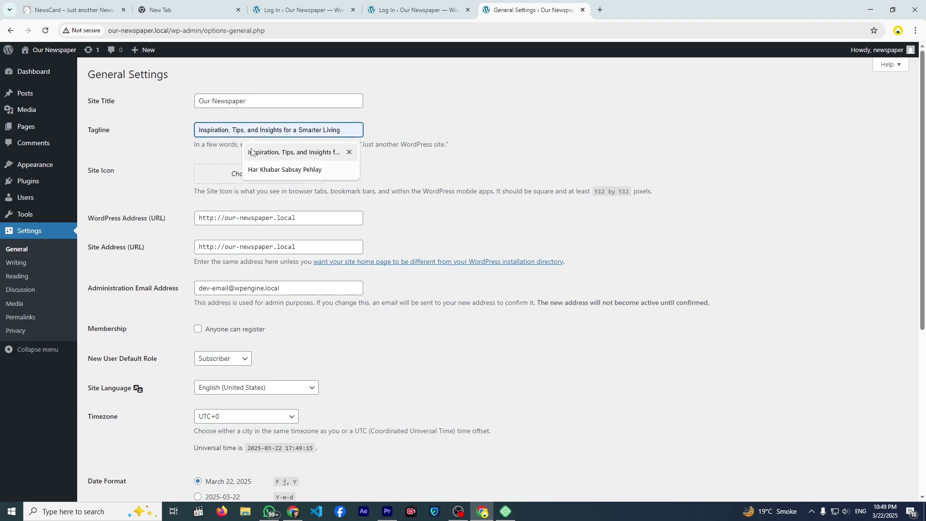
left_click(251, 152)
left_click_drag(209, 140, 246, 143)
left_click(239, 130)
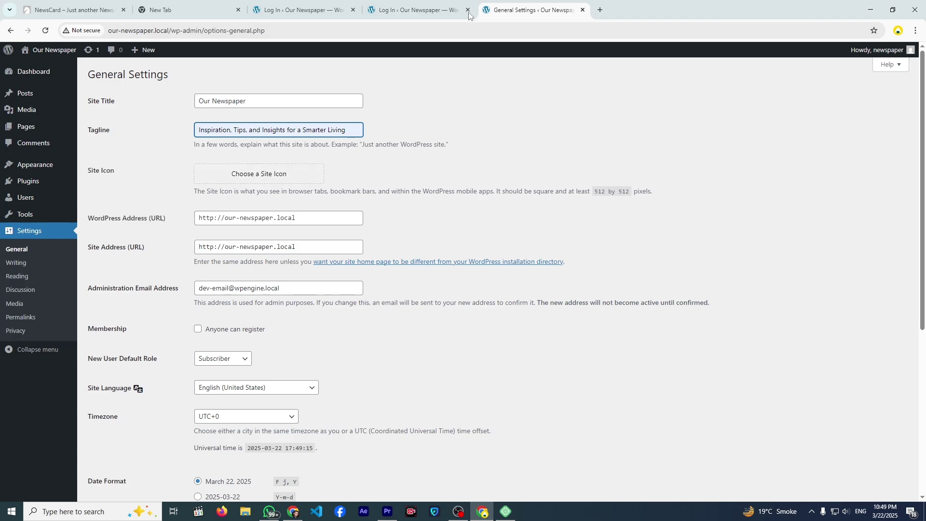
left_click(599, 10)
- Search Google for 'icon', then search Flaticon for 'globe' icons
left_click(472, 173)
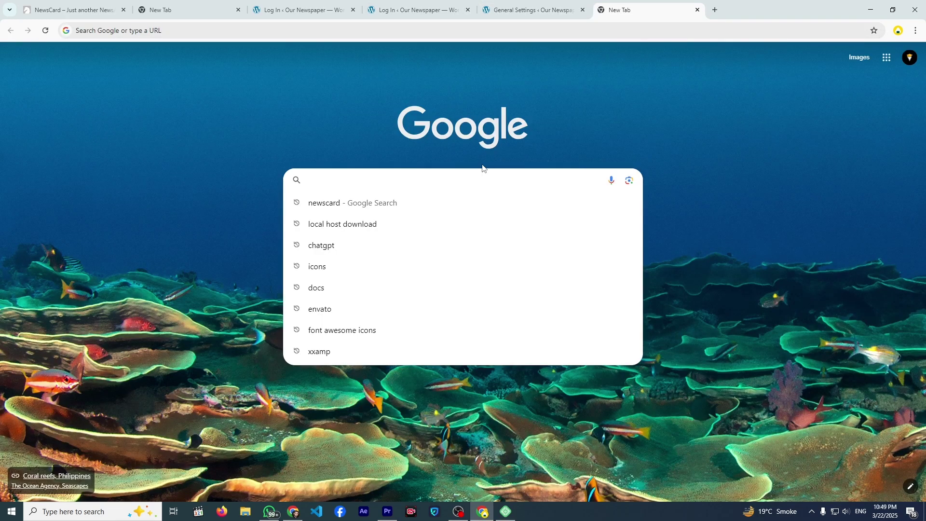
type("icon")
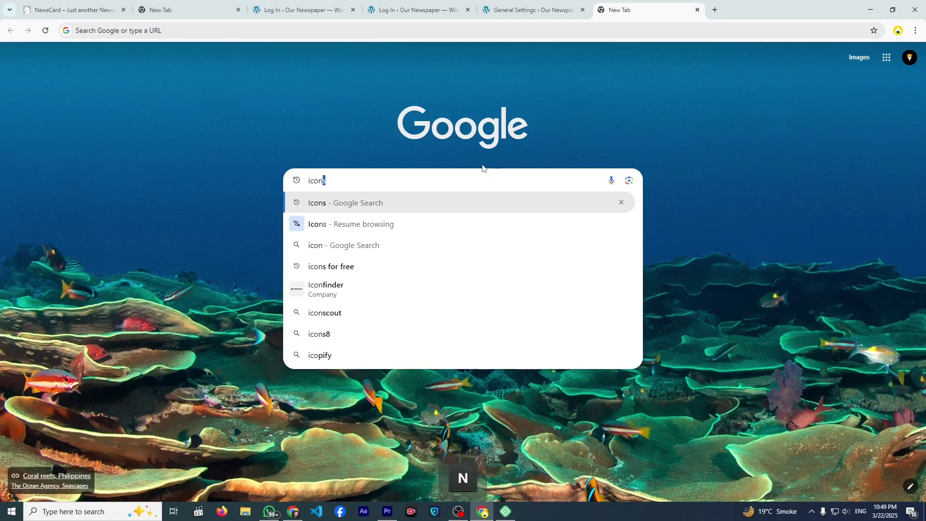
key("Return")
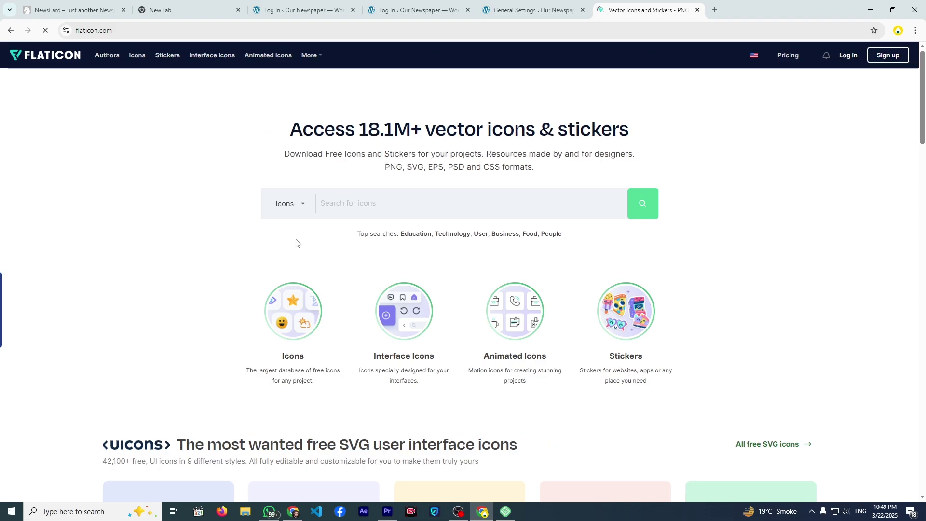
left_click(341, 212)
type("glo")
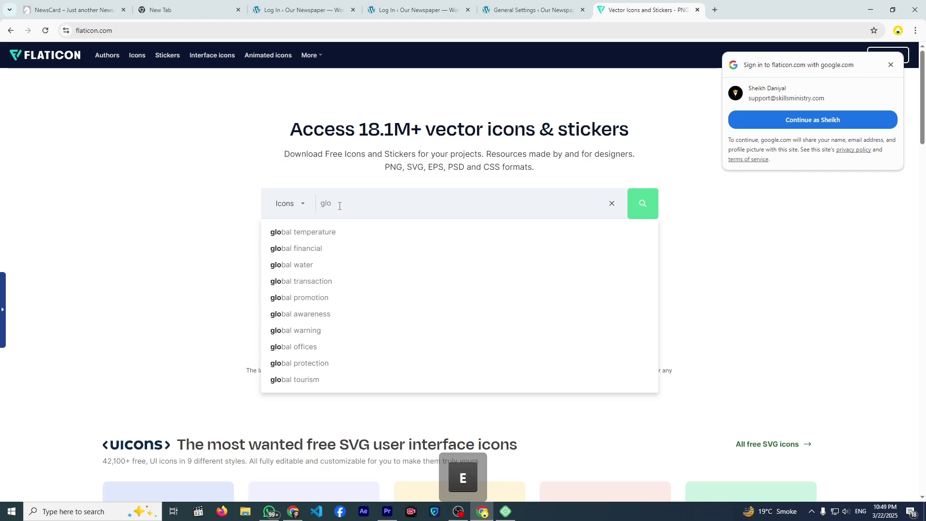
type("be")
key("Return")
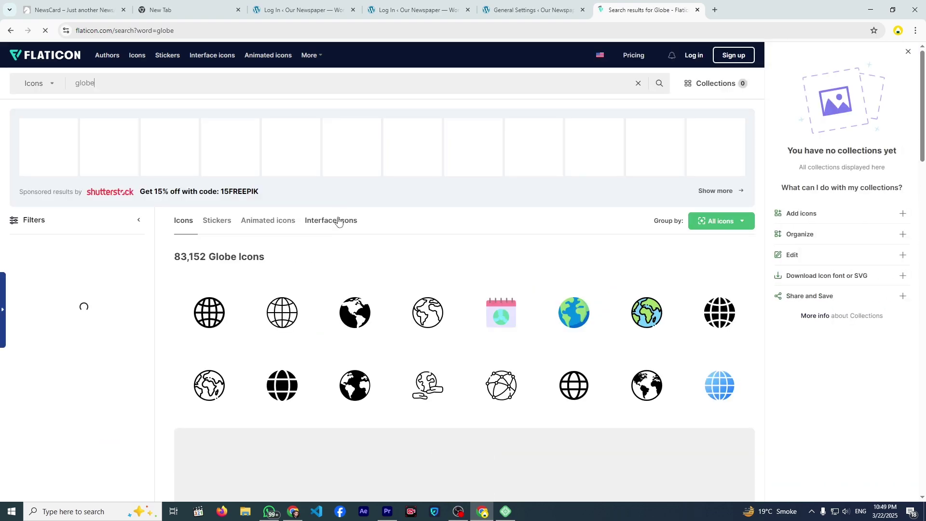
scroll(339, 221, "down", 3)
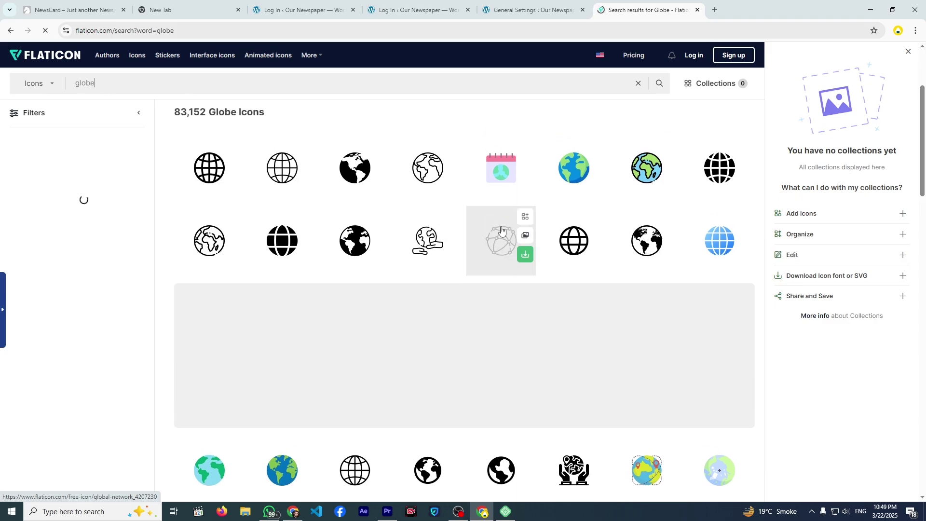
scroll(511, 212, "down", 5)
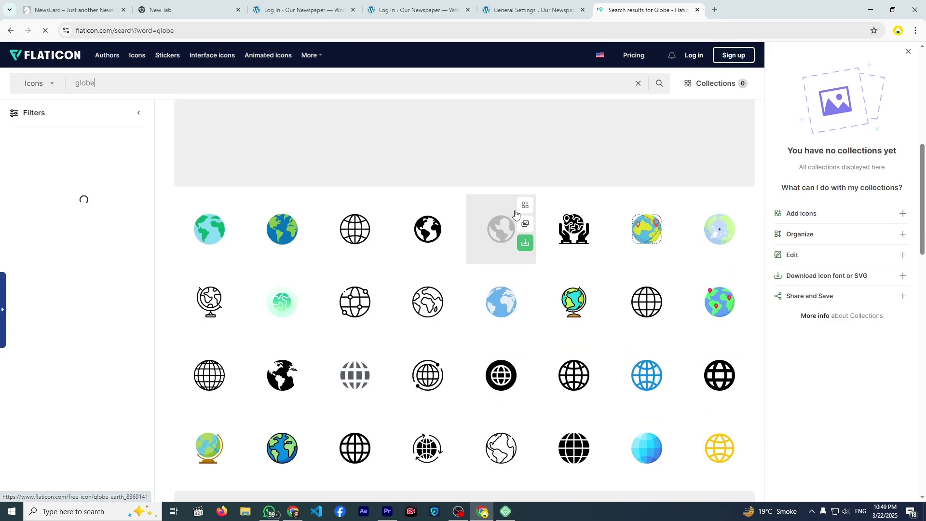
scroll(515, 213, "up", 4)
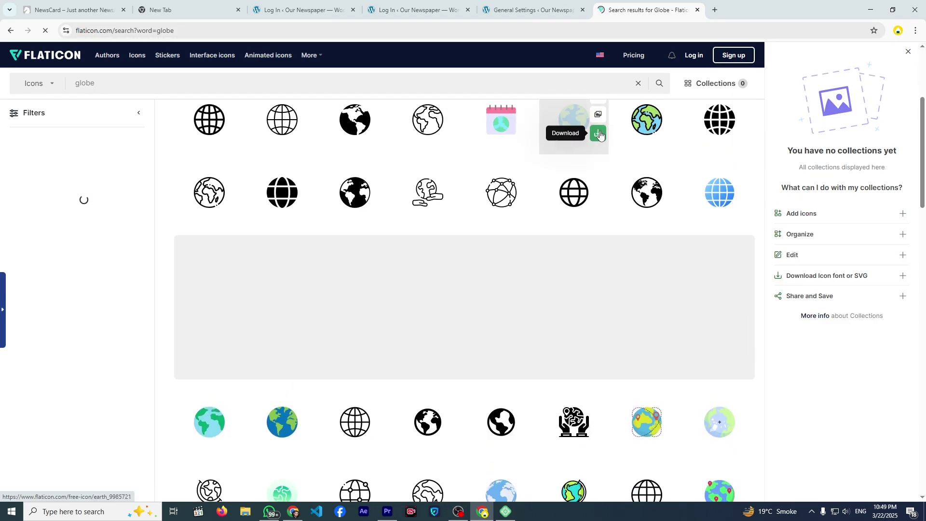
- Download the colored globe icon as a free PNG and return to the WordPress tabs
left_click(599, 134)
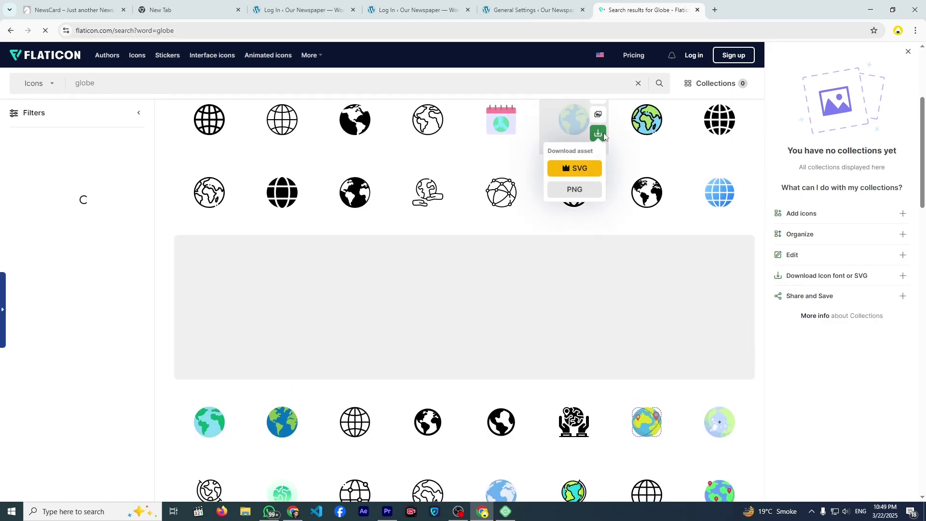
left_click(580, 191)
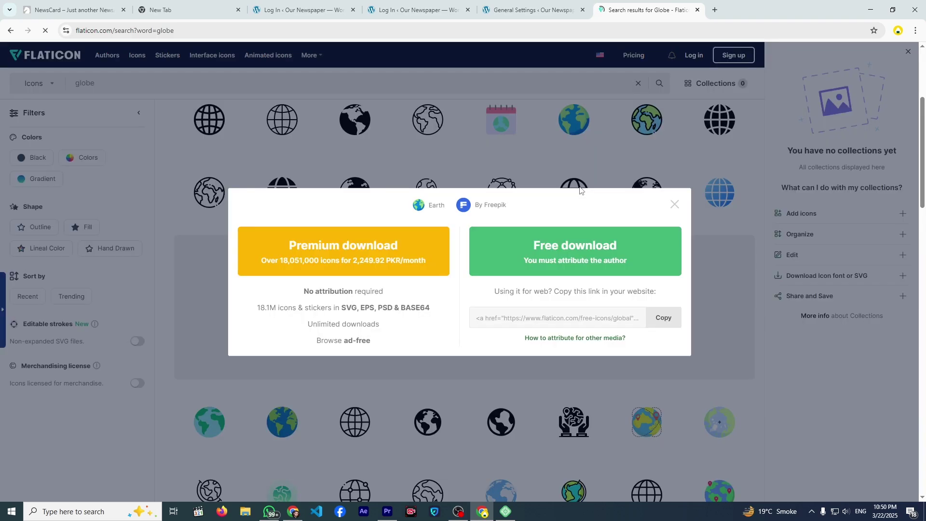
left_click(561, 256)
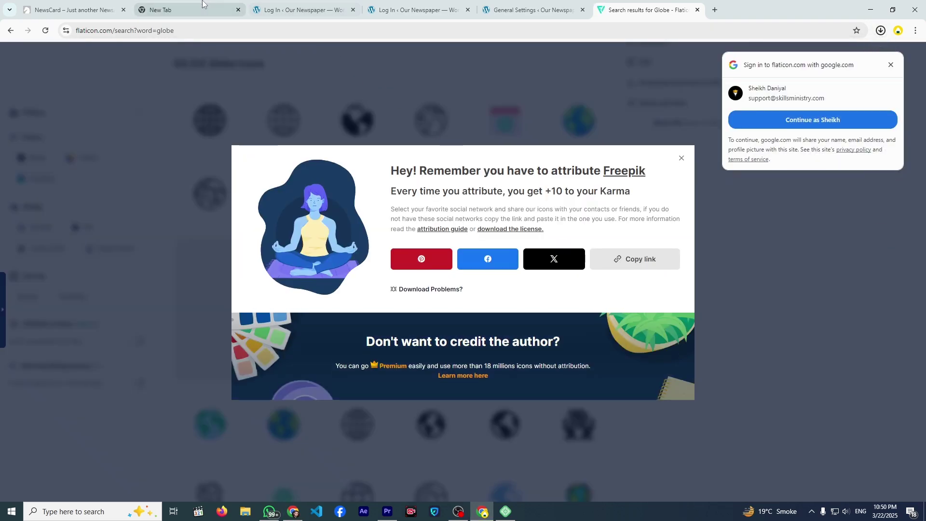
left_click(203, 6)
- Upload earth (1).png from Downloads and set it as the Site Icon
left_click(300, 11)
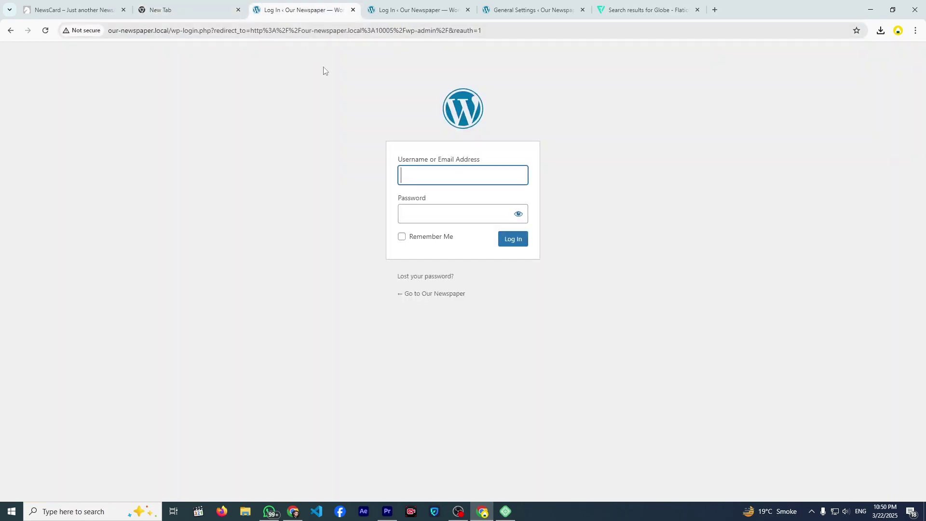
left_click(379, 11)
left_click(544, 7)
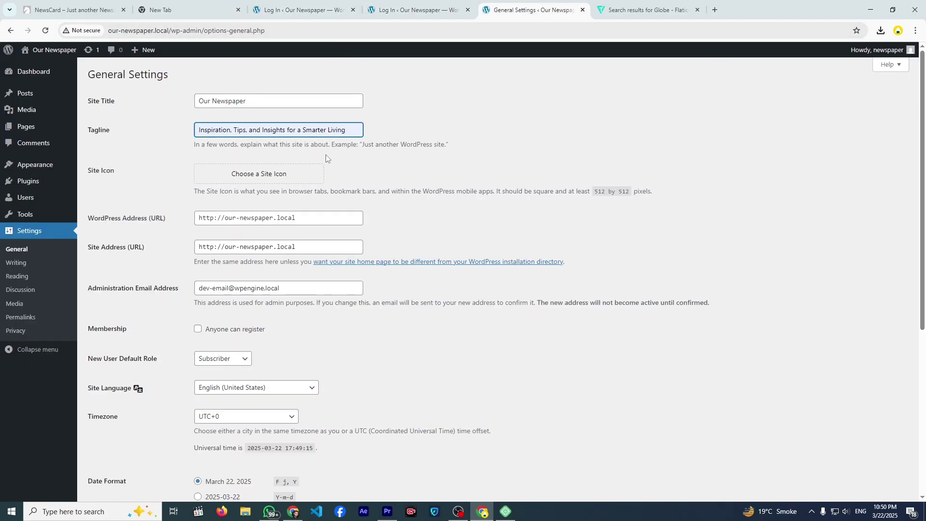
left_click(220, 184)
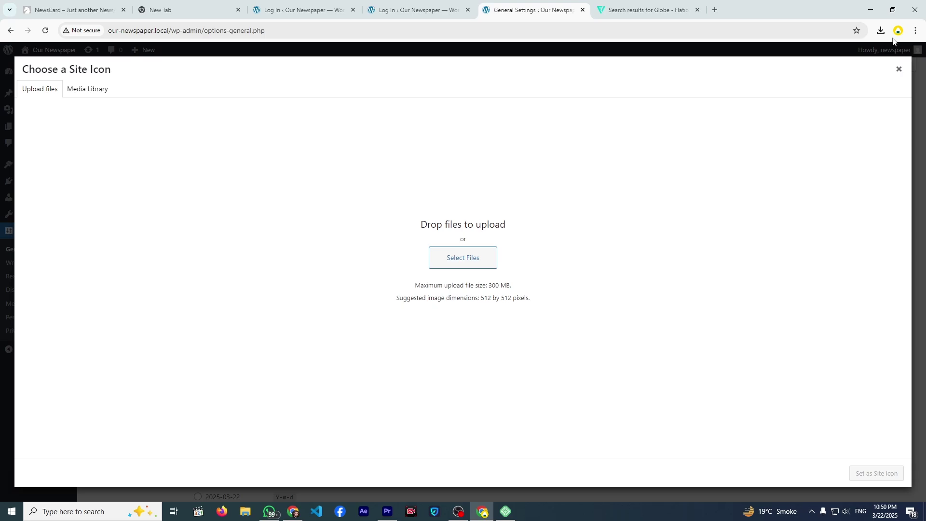
left_click(881, 30)
left_click_drag(781, 72, 625, 197)
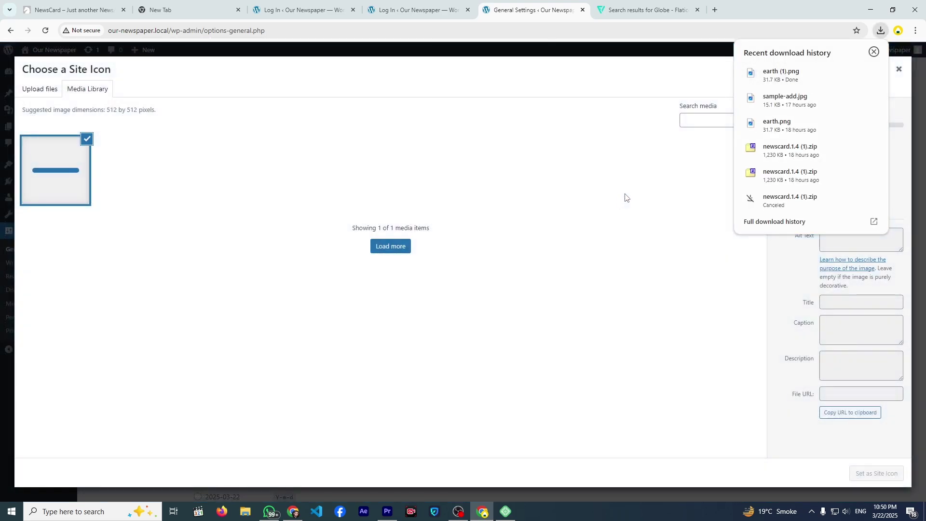
left_click(693, 274)
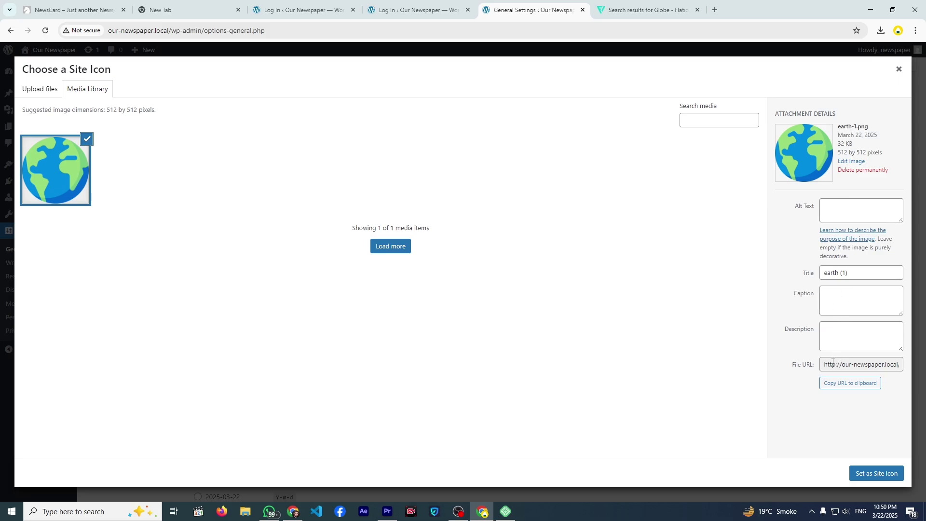
left_click(865, 474)
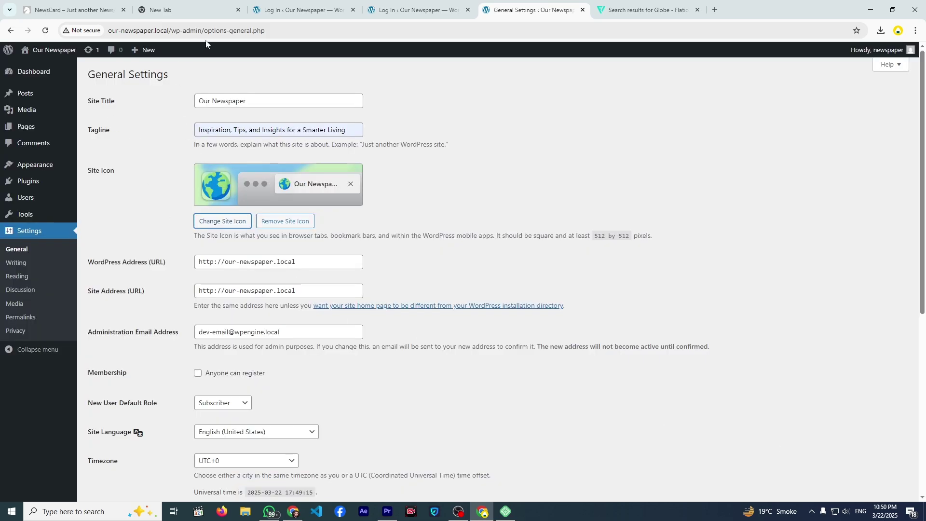
- Save the General Settings with the new icon and tagline
scroll(111, 452, "down", 5)
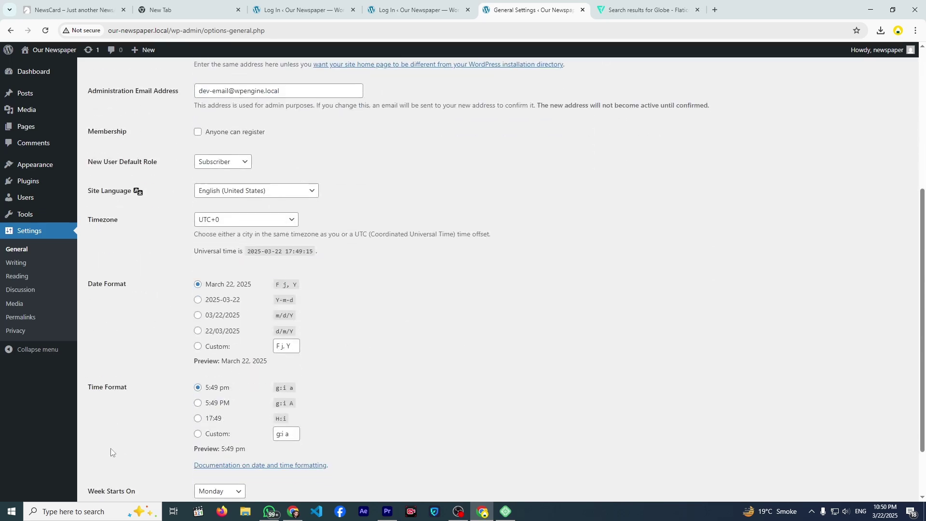
scroll(107, 464, "down", 2)
scroll(207, 213, "up", 4)
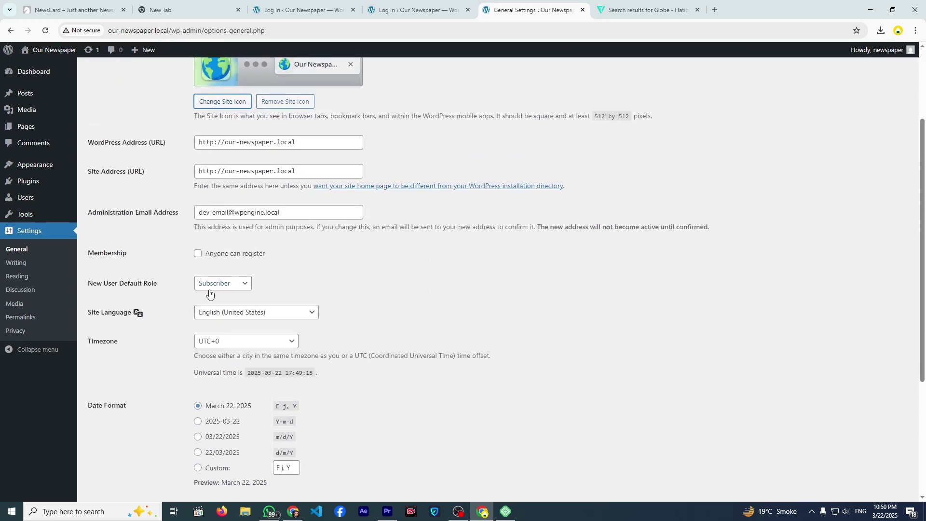
scroll(219, 318, "down", 4)
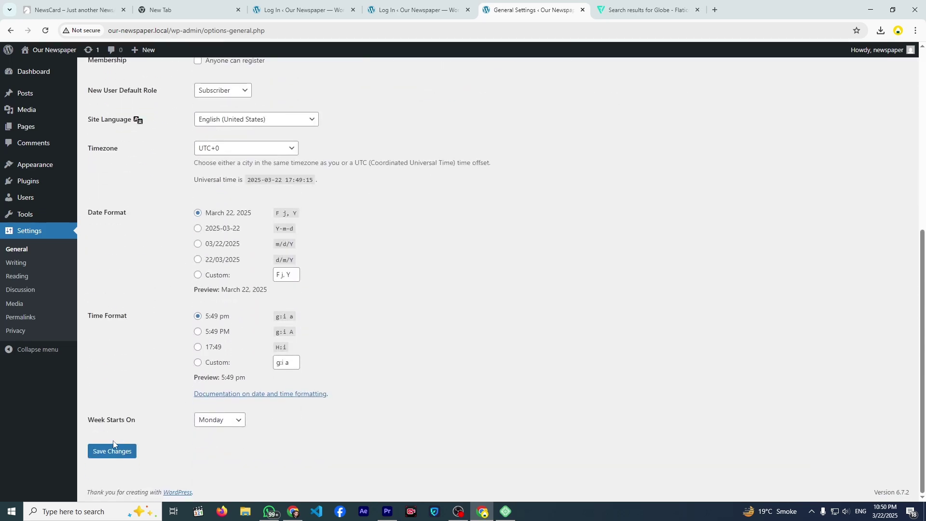
left_click(112, 452)
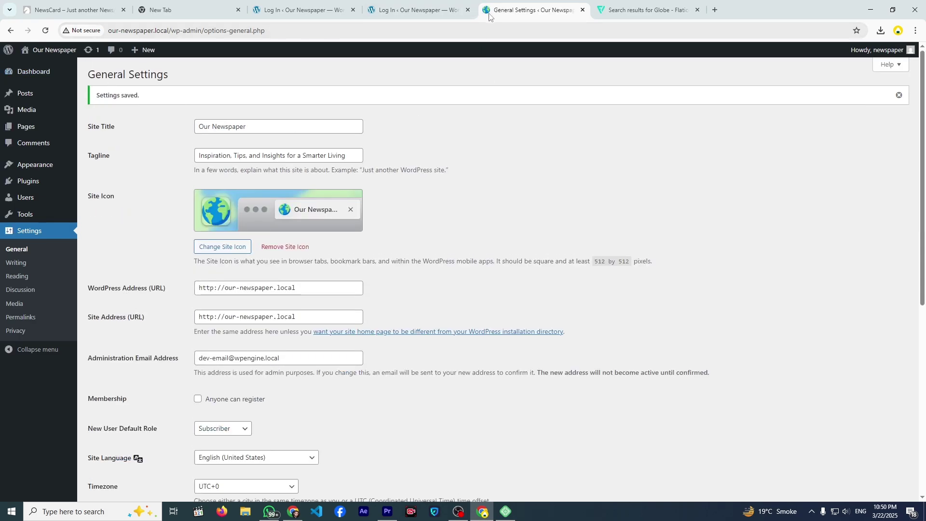
scroll(136, 202, "down", 4)
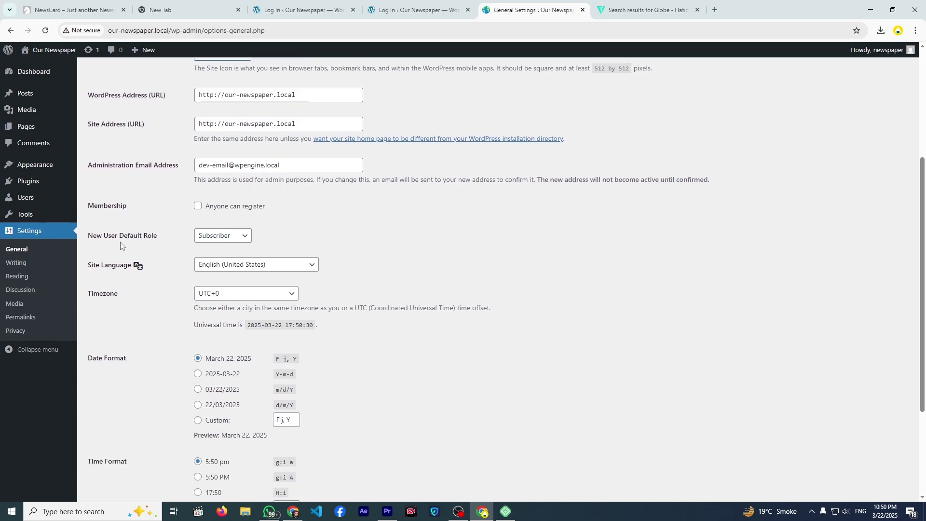
scroll(109, 263, "up", 4)
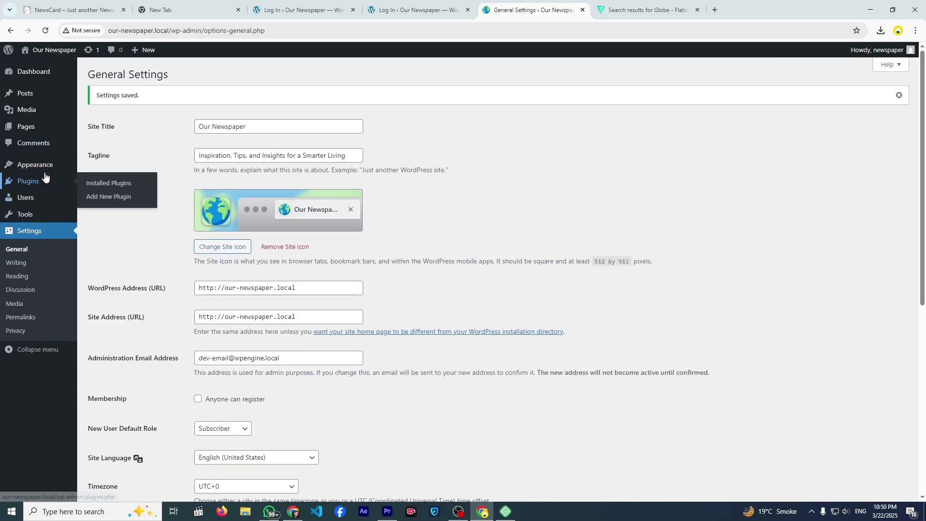
- Search the theme directory for 'newscard', then install and activate the NewsCard theme
mouse_move(45, 169)
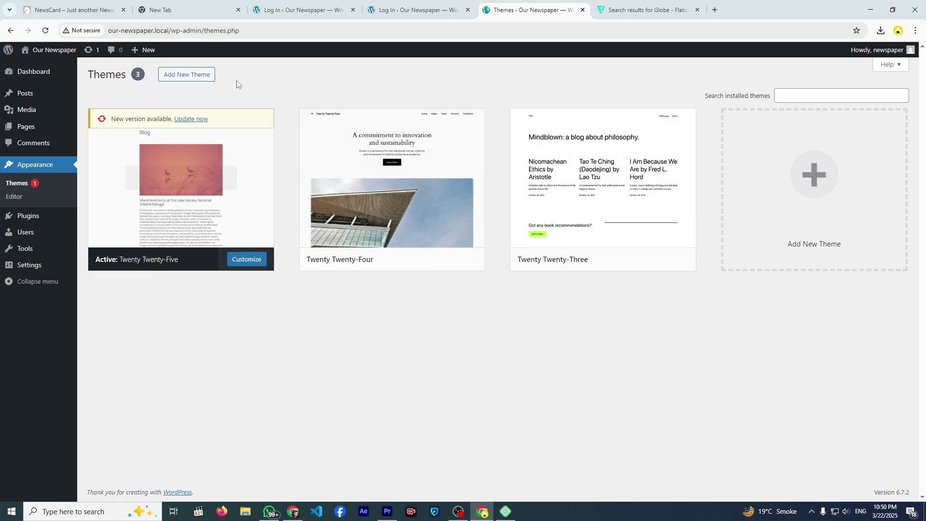
left_click(203, 78)
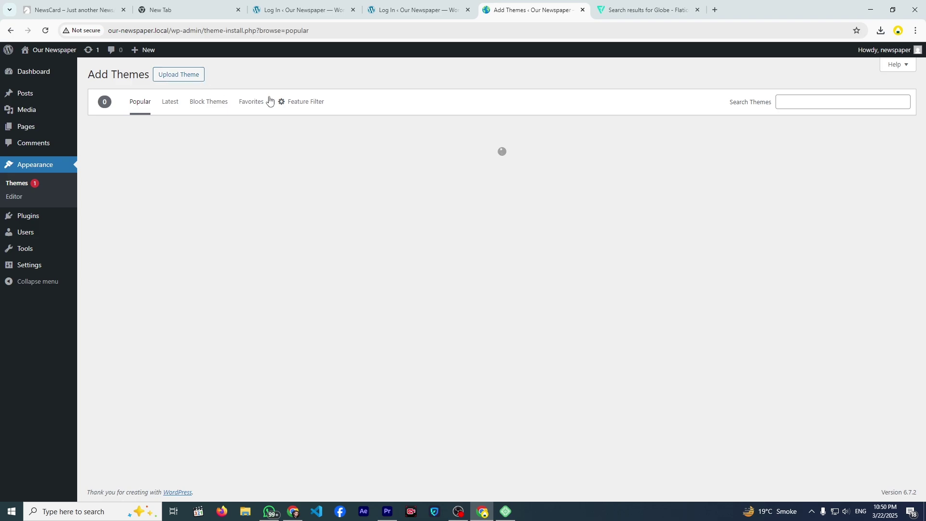
left_click(774, 102)
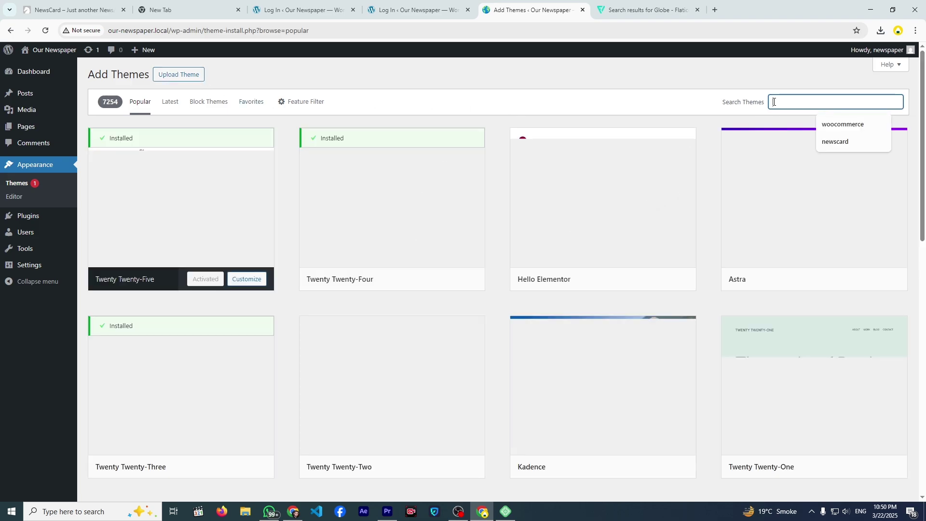
type("news")
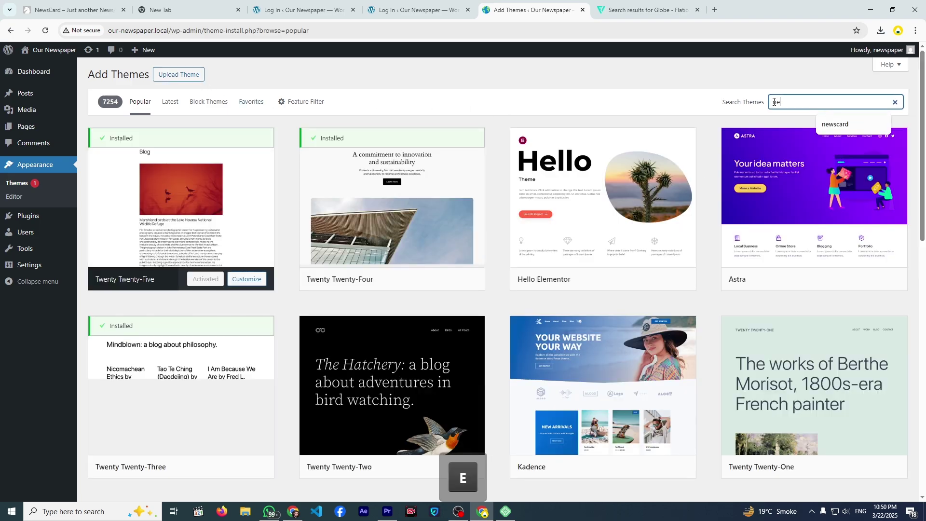
type("card")
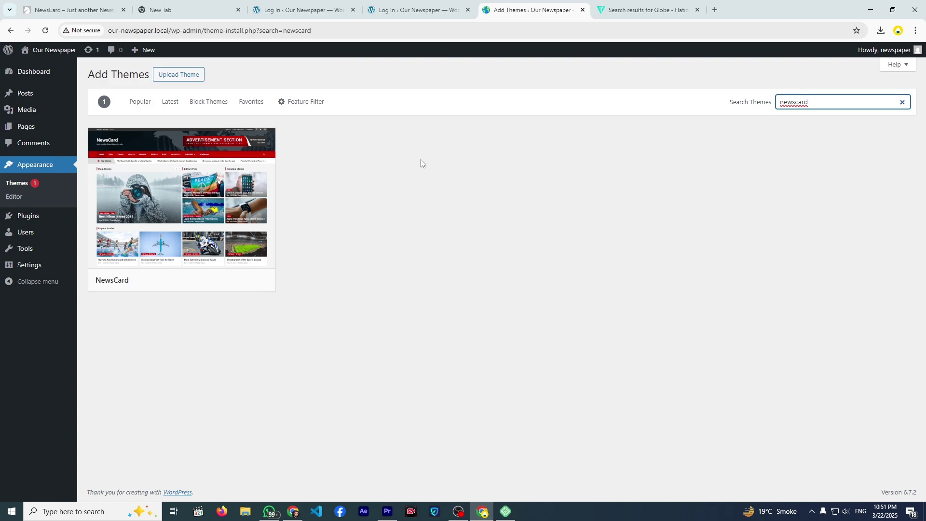
mouse_move(180, 222)
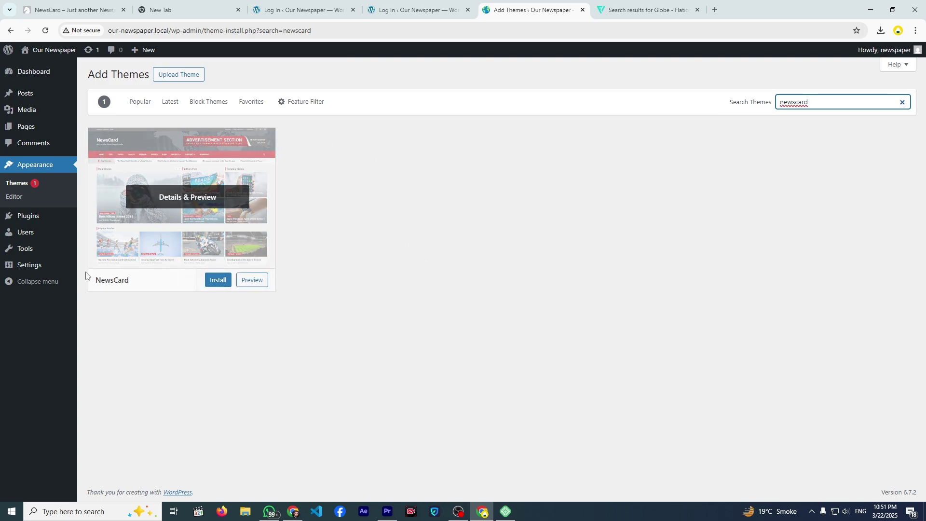
left_click(210, 282)
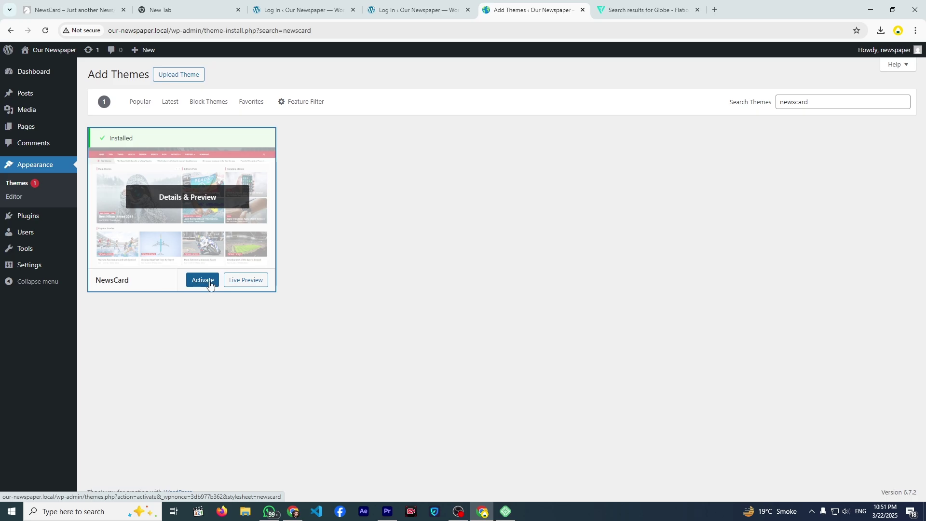
left_click(203, 280)
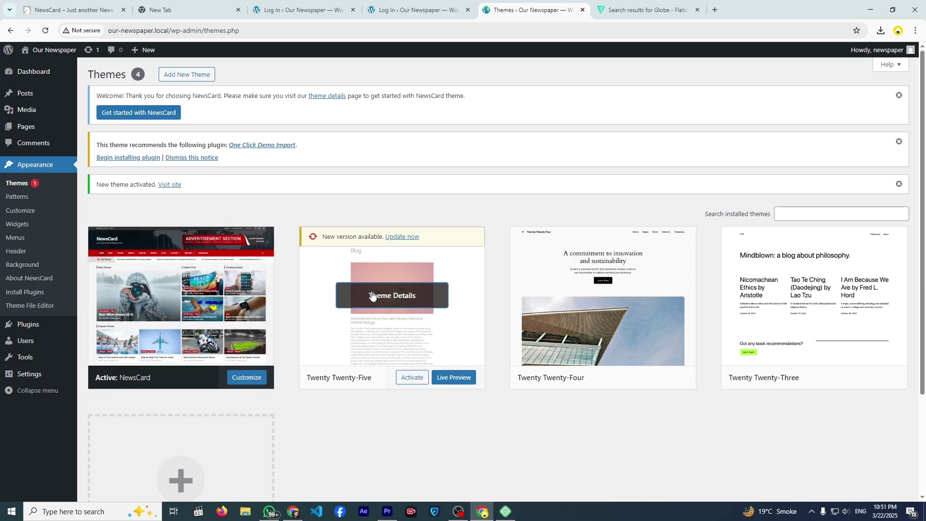
- Delete Twenty Twenty-Five, Twenty Twenty-Four and Twenty Twenty-Three from their Theme Details, confirming each deletion
left_click(373, 296)
left_click(518, 477)
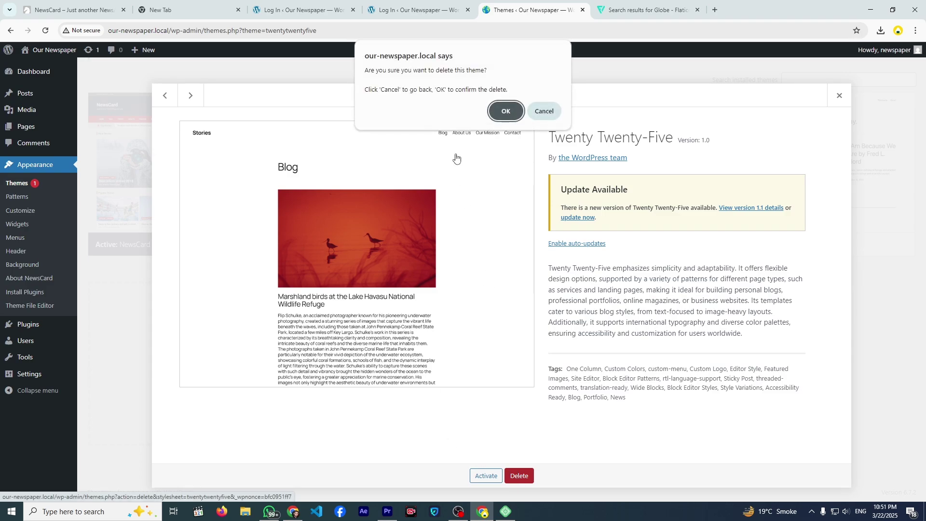
left_click(494, 111)
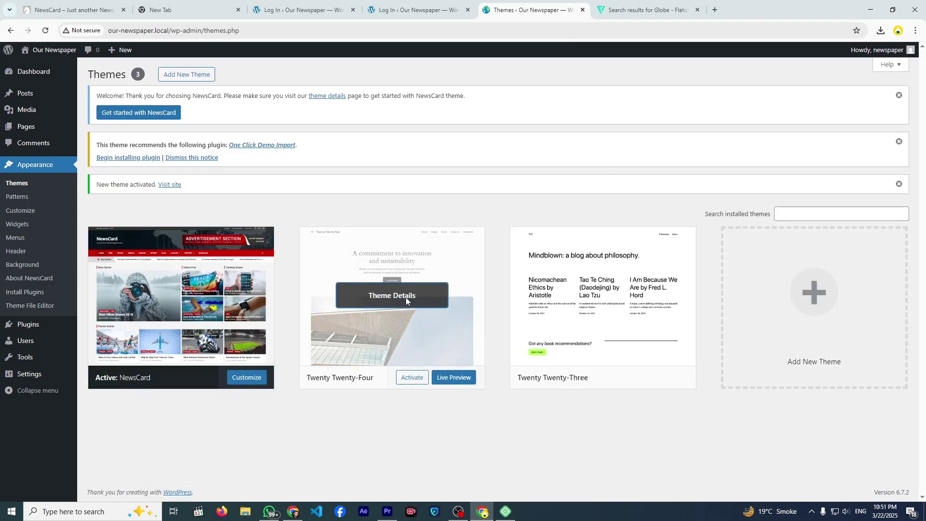
left_click(406, 297)
left_click(519, 477)
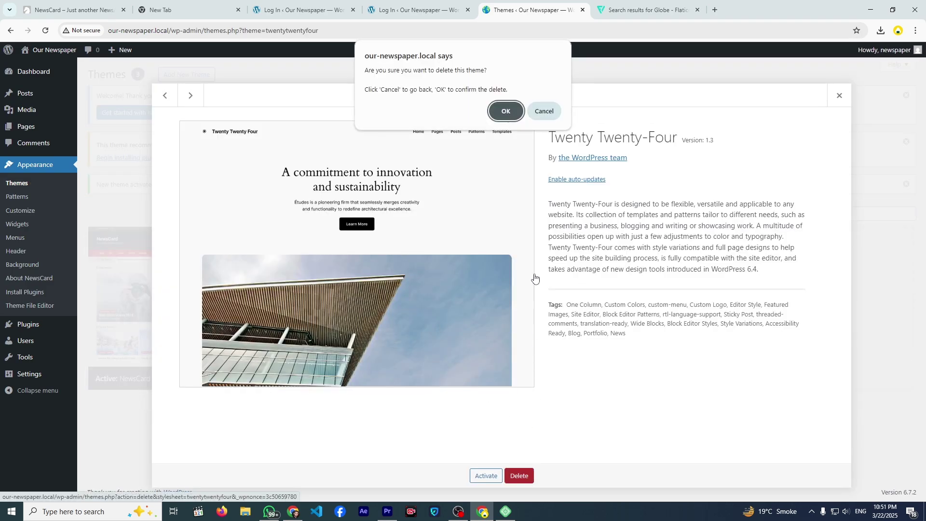
left_click(506, 111)
left_click(415, 311)
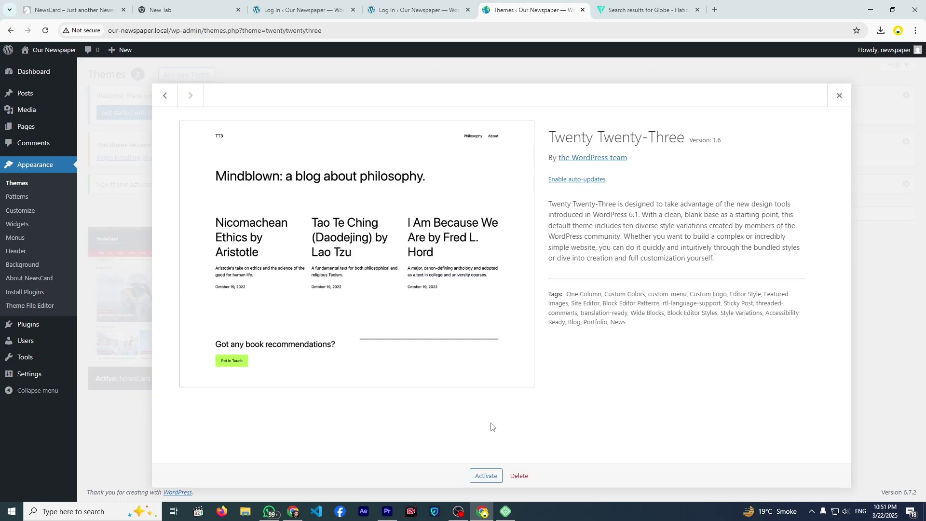
left_click(519, 475)
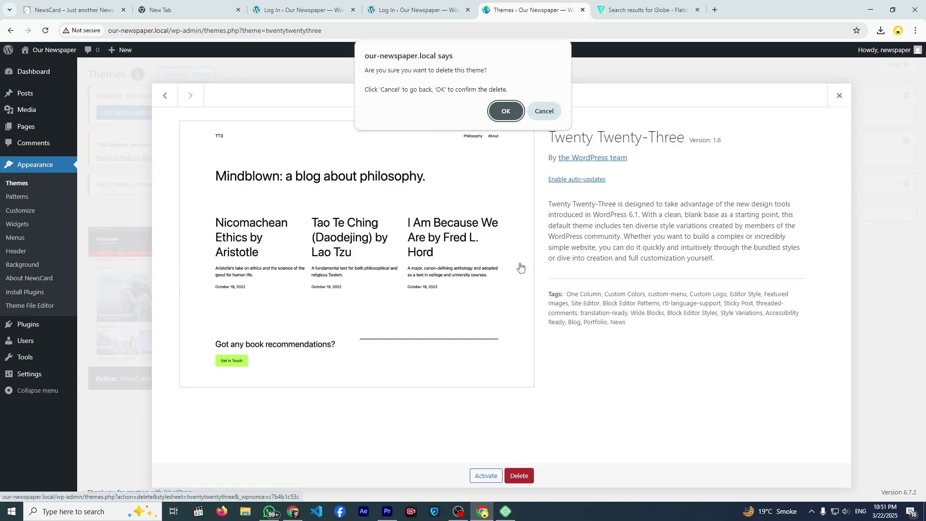
left_click(504, 110)
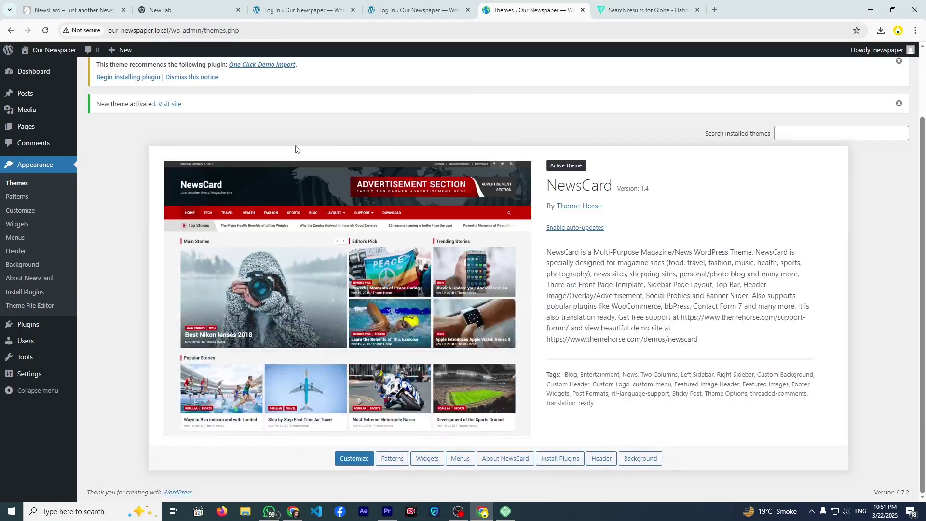
- Install and activate One Click Demo Import 3.3.0 from Install Required Plugins, then reload the page
scroll(77, 212, "up", 2)
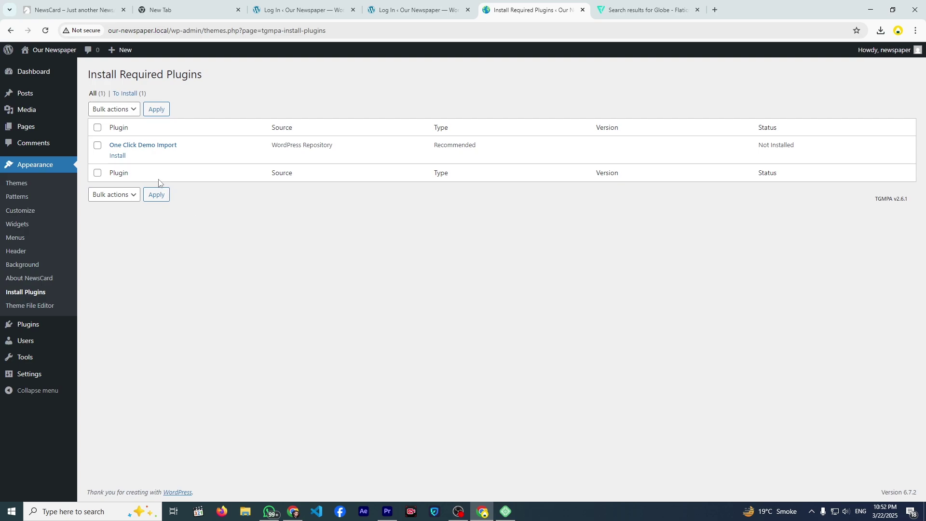
left_click(122, 157)
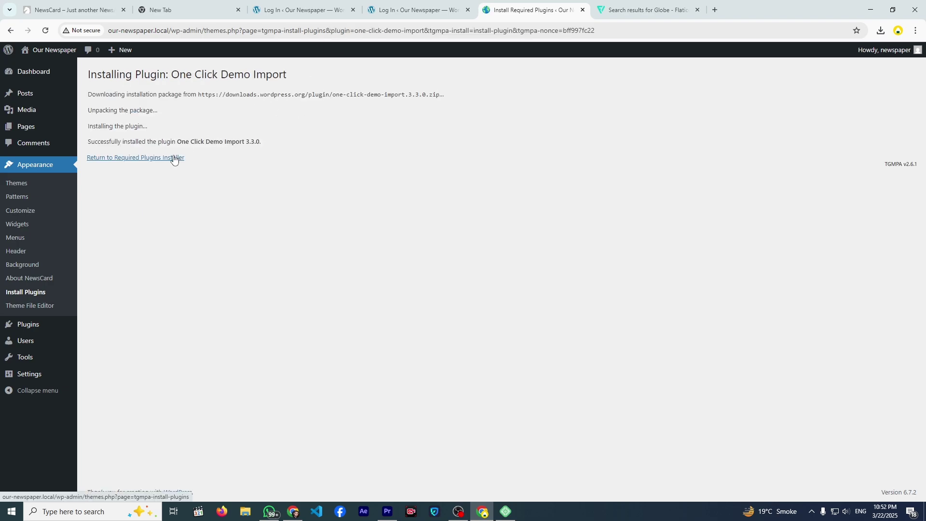
left_click(120, 162)
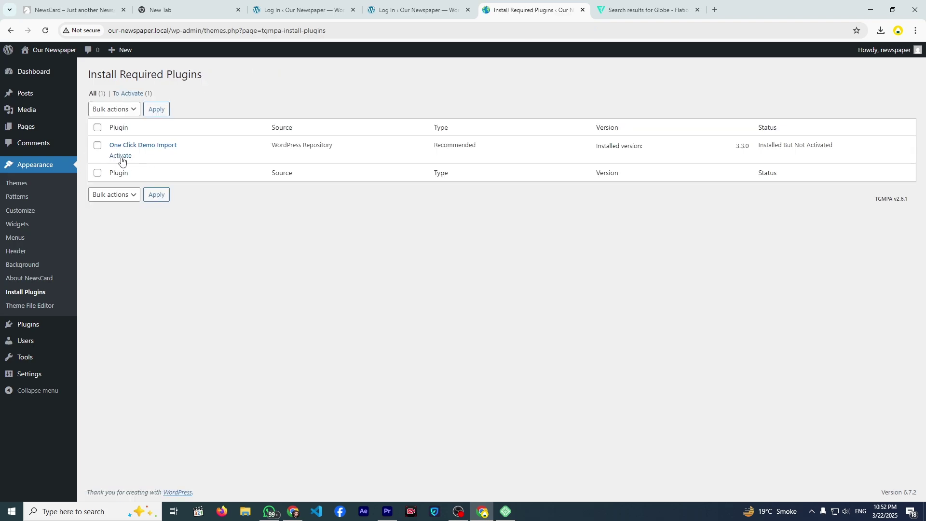
left_click(122, 156)
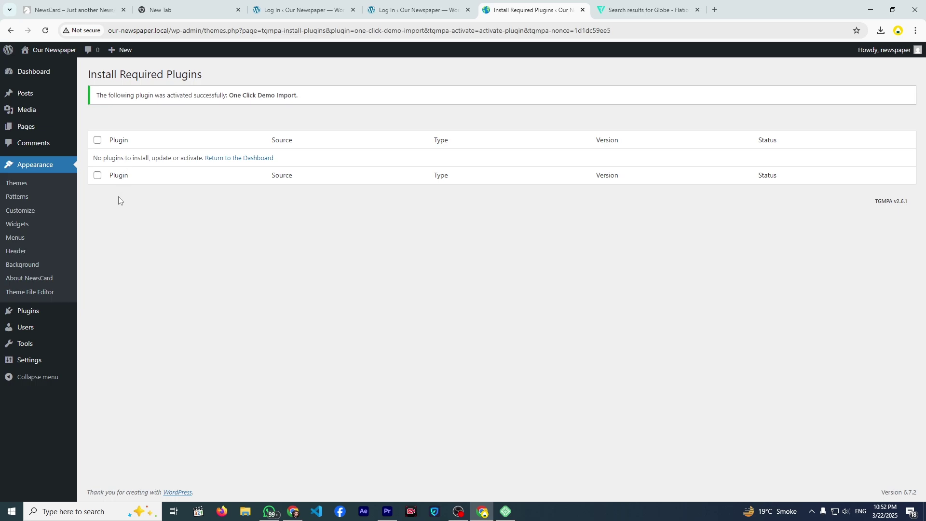
left_click(45, 31)
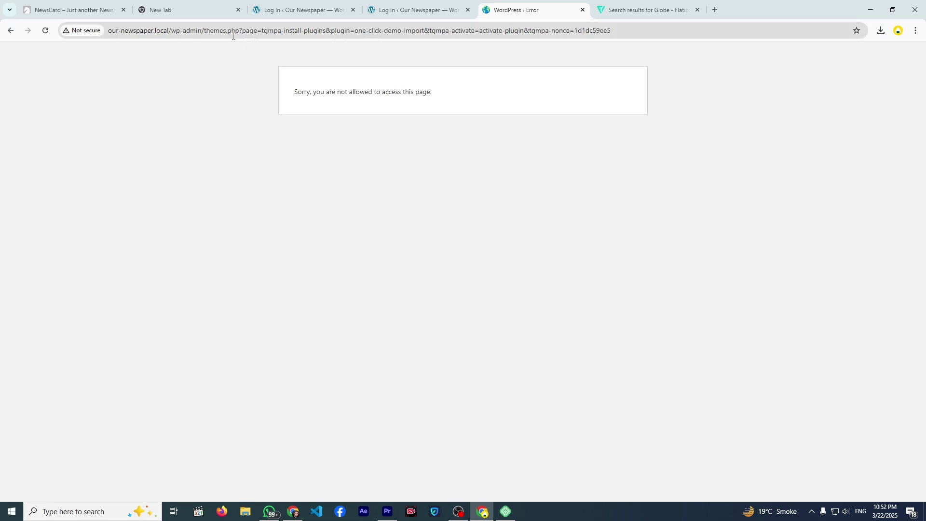
- Trim the address back to /wp-admin/ and open Appearance > Import Demo Data to view manual import options
left_click_drag(202, 33, 606, 45)
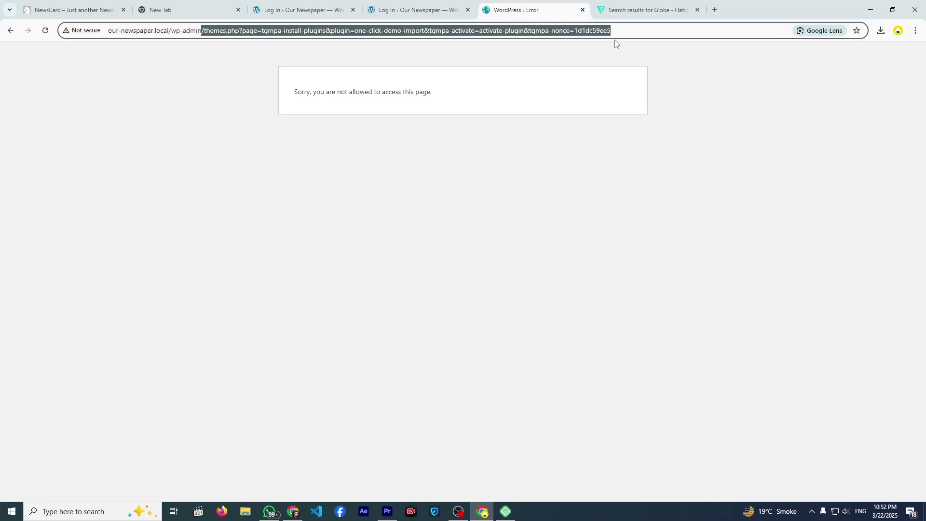
key("BackSpace")
key("Return")
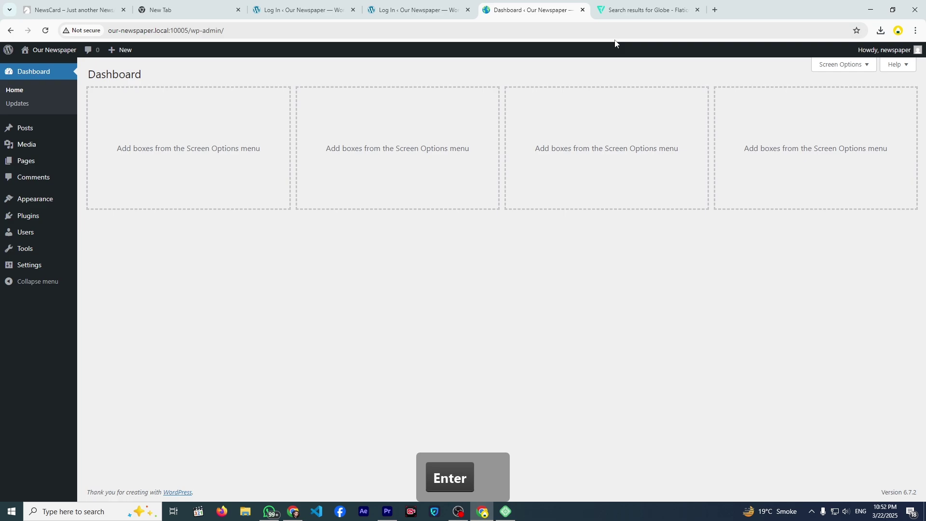
mouse_move(42, 202)
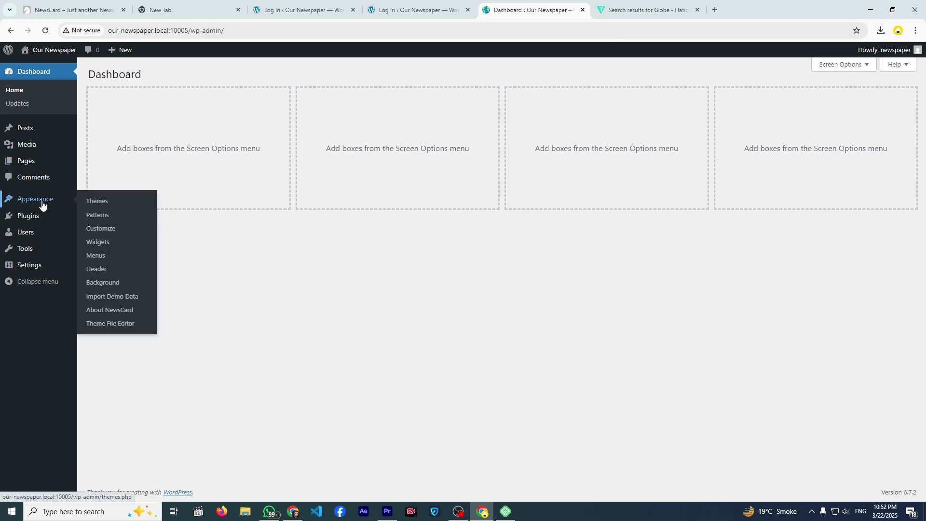
left_click(110, 300)
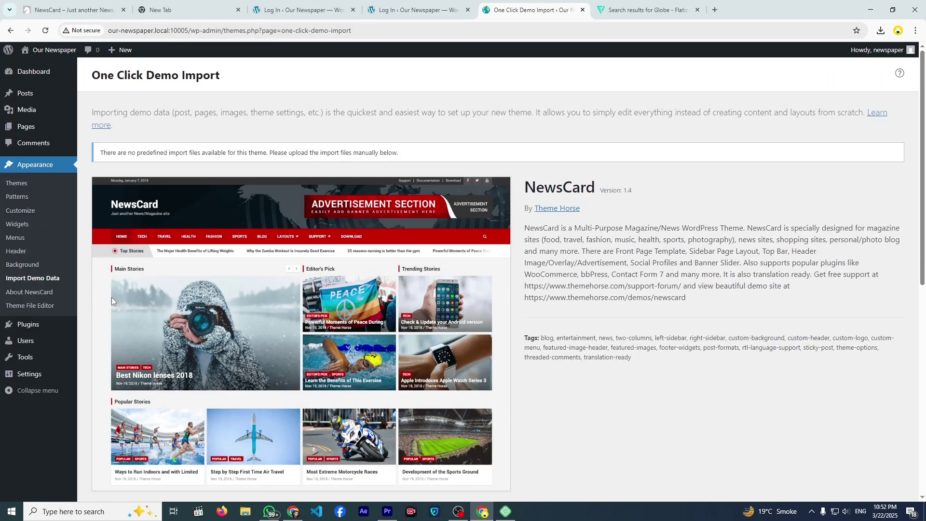
scroll(210, 261, "down", 8)
scroll(210, 261, "down", 2)
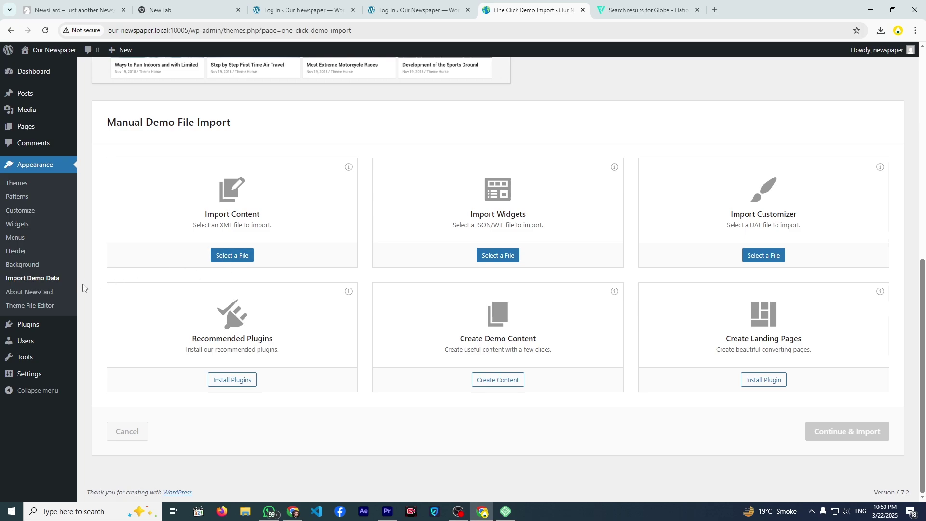
- From About NewsCard's Demo Content tab, follow the 'here' link and download newscard-default (1).zip
left_click(29, 299)
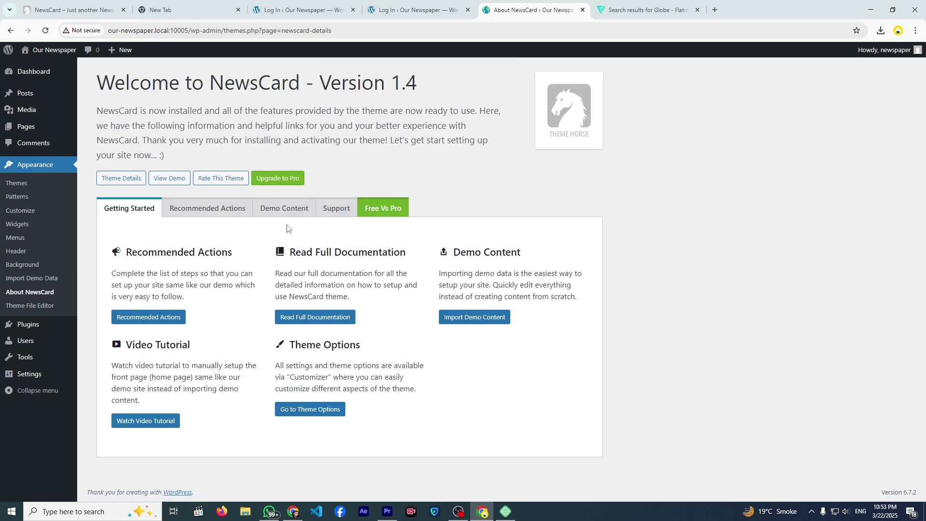
left_click(270, 209)
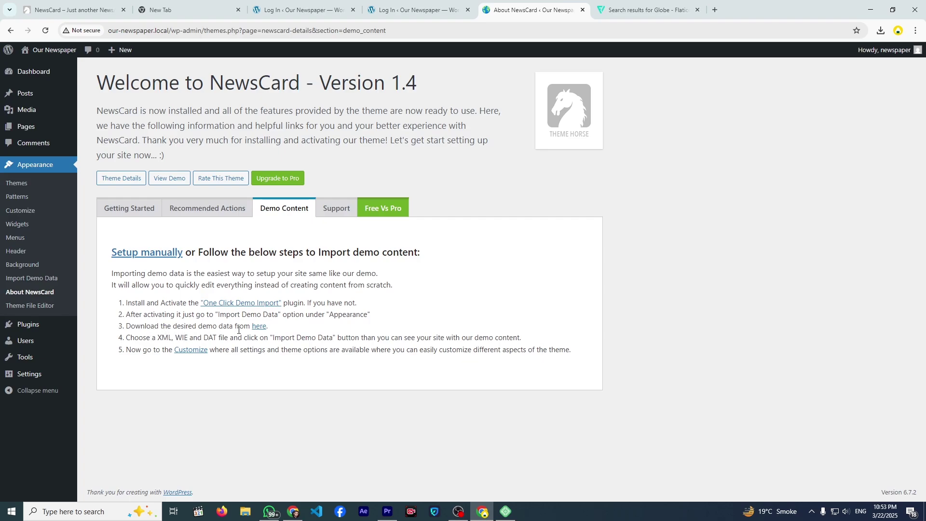
left_click(255, 328)
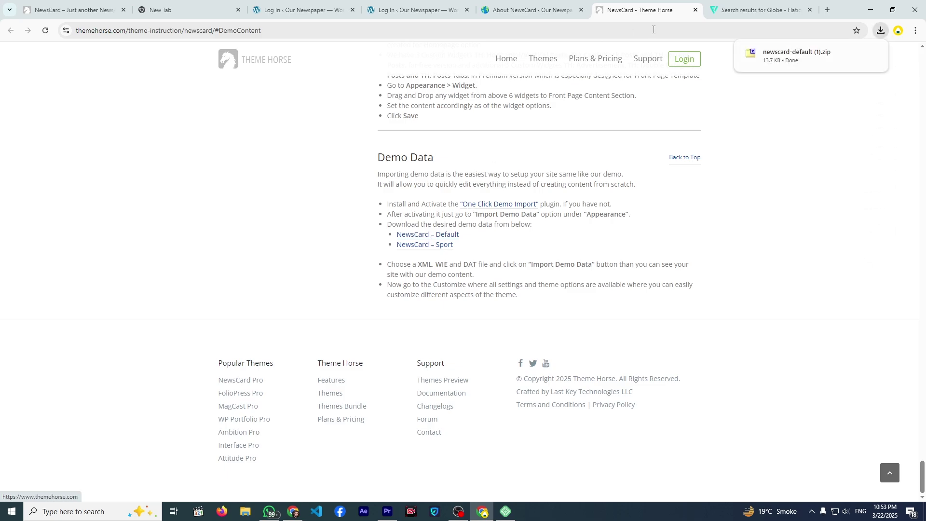
mouse_move(840, 54)
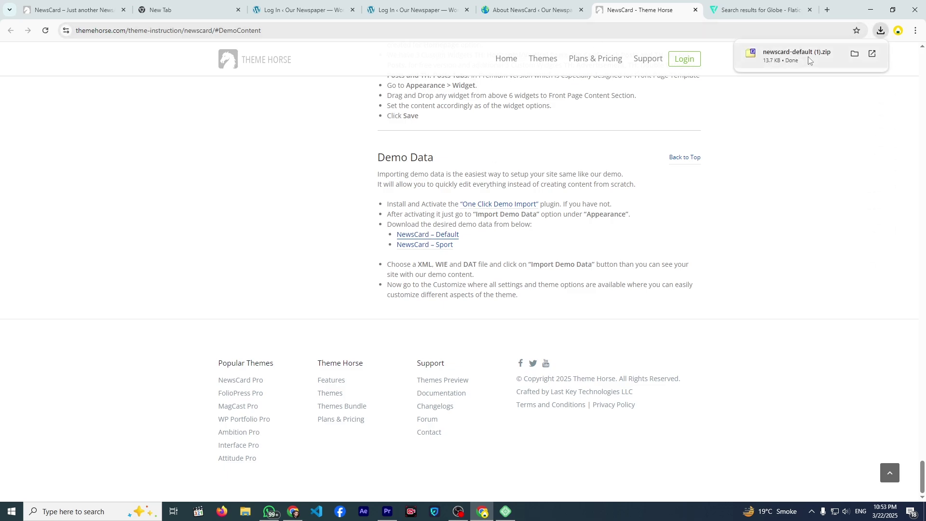
- Extract newscard-default (1).zip with 7-Zip into a newscard-default (1) folder in Downloads
left_click(853, 57)
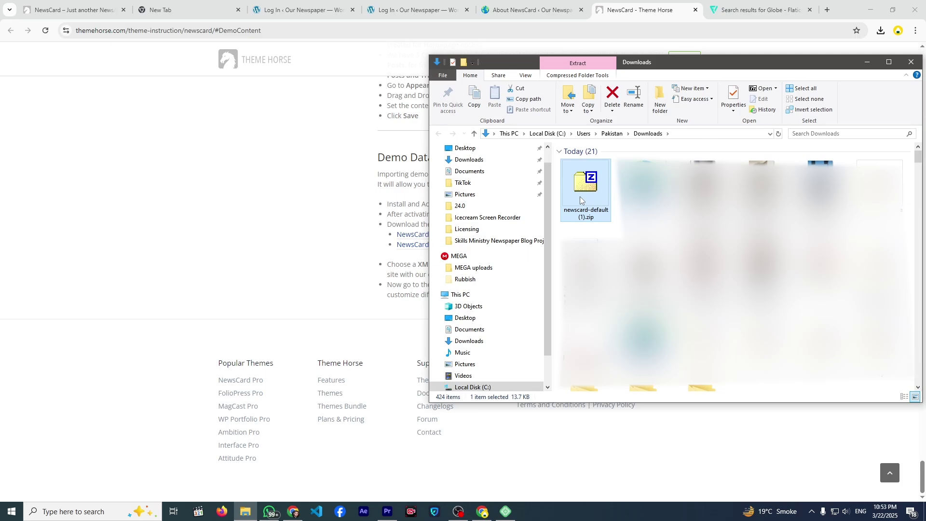
right_click(579, 196)
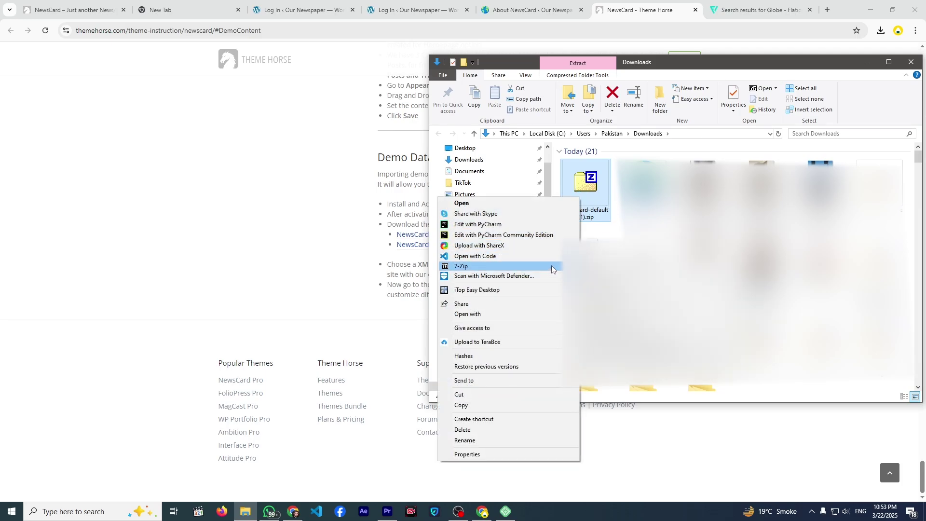
left_click(593, 287)
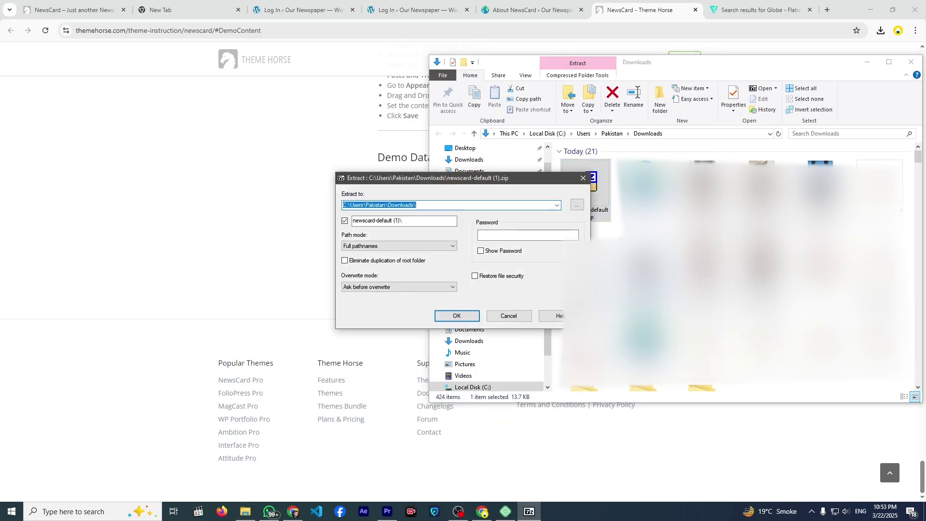
left_click(477, 313)
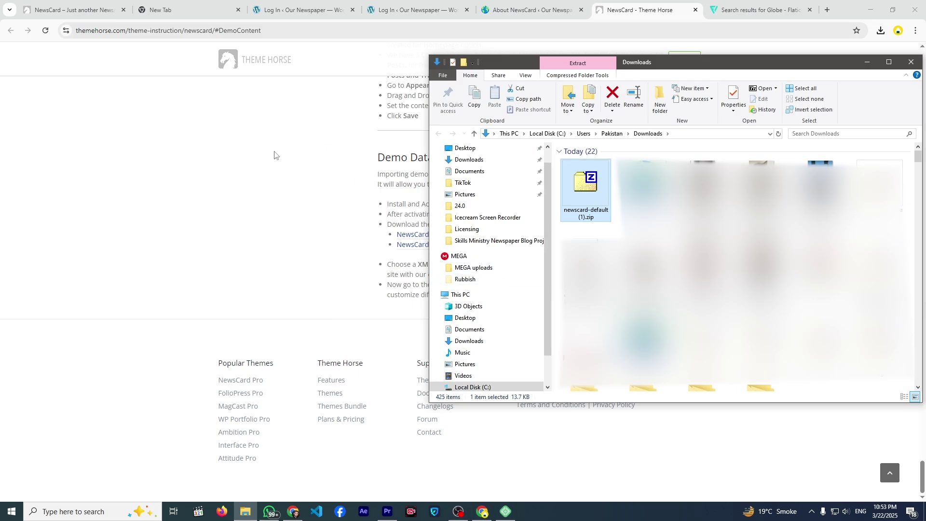
left_click(347, 215)
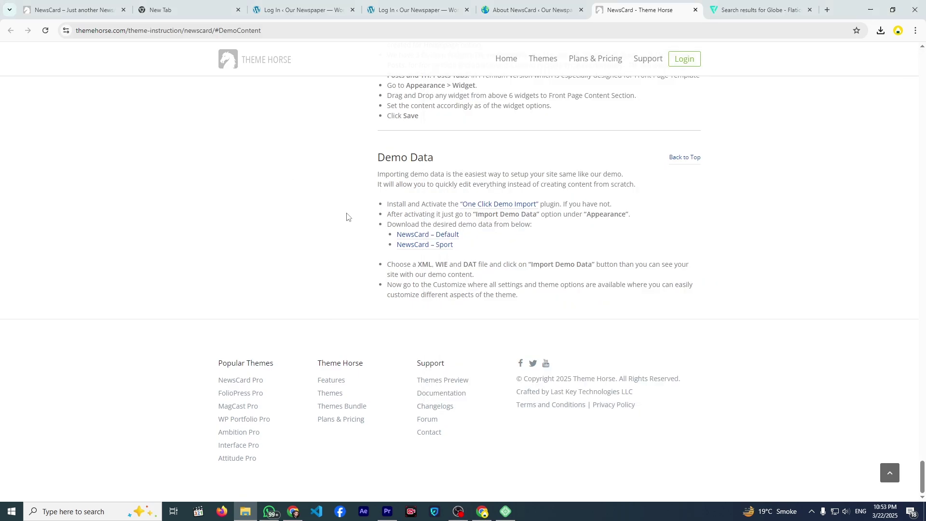
- Open Appearance > Import Demo Data and scroll down to the Import Content file selector
left_click(304, 9)
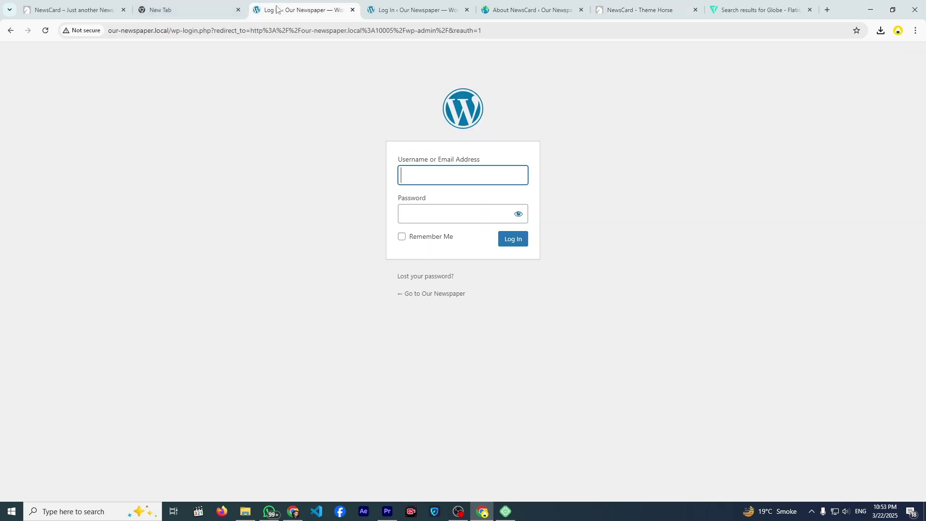
left_click(528, 10)
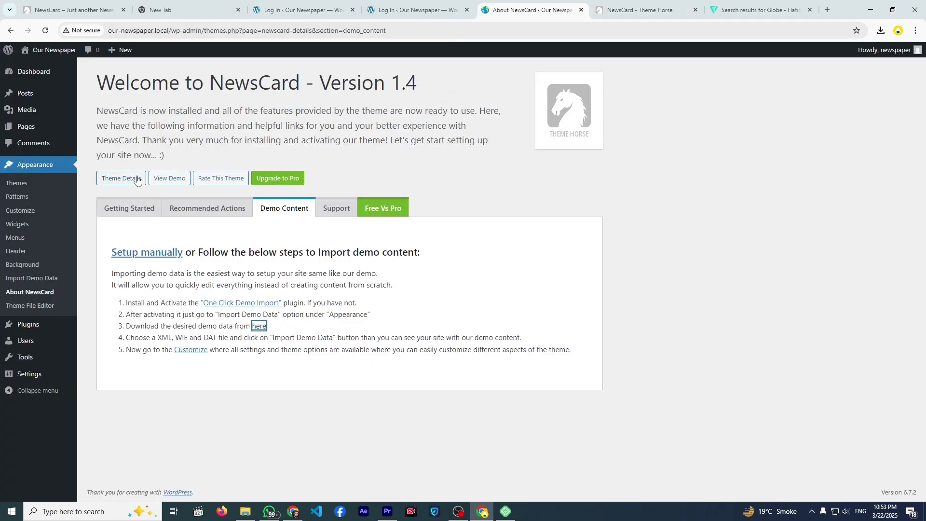
left_click(41, 278)
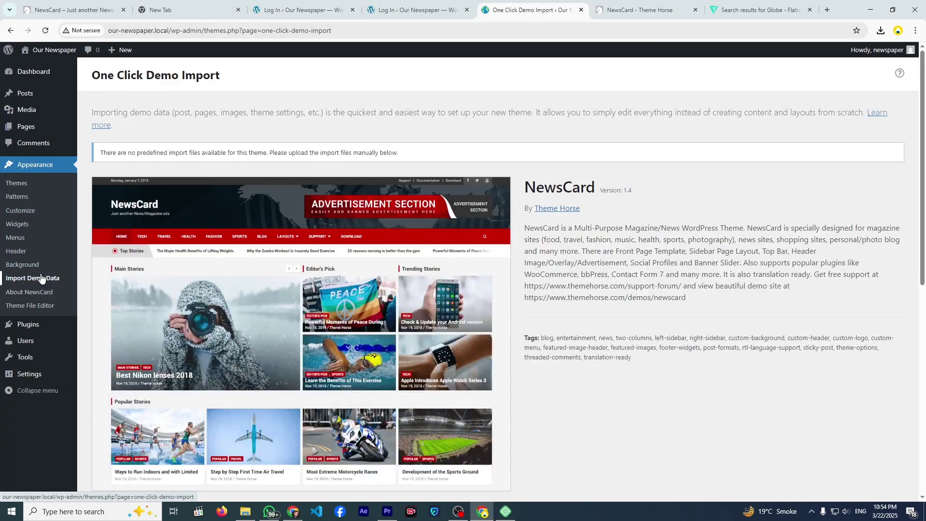
scroll(157, 273, "down", 4)
scroll(157, 273, "down", 4)
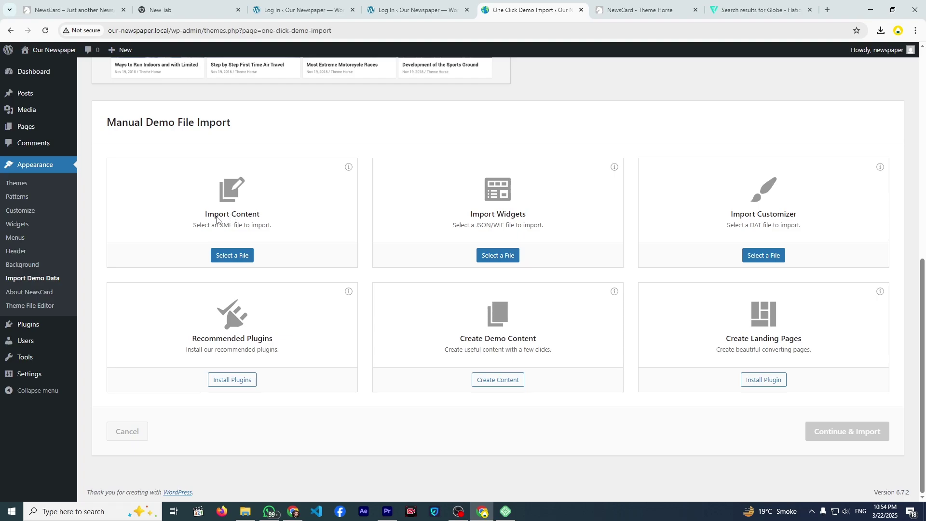
left_click(237, 258)
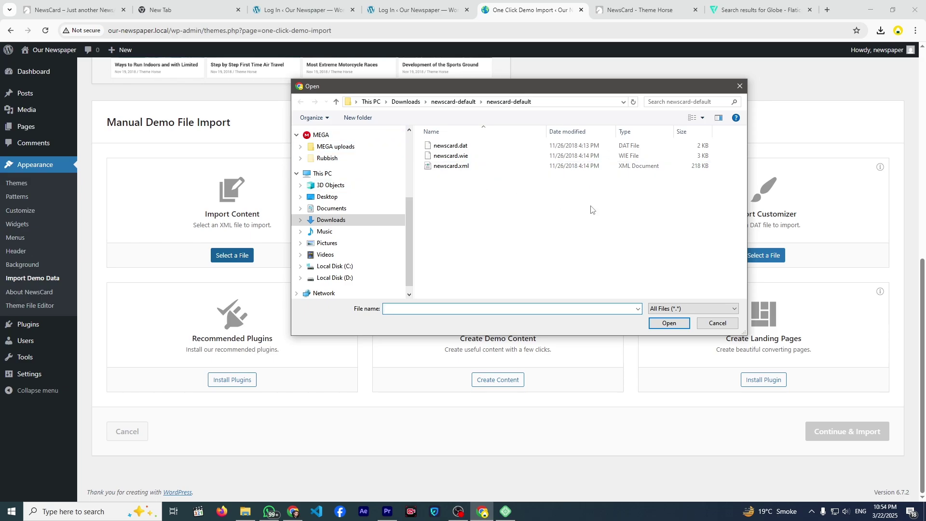
left_click(716, 322)
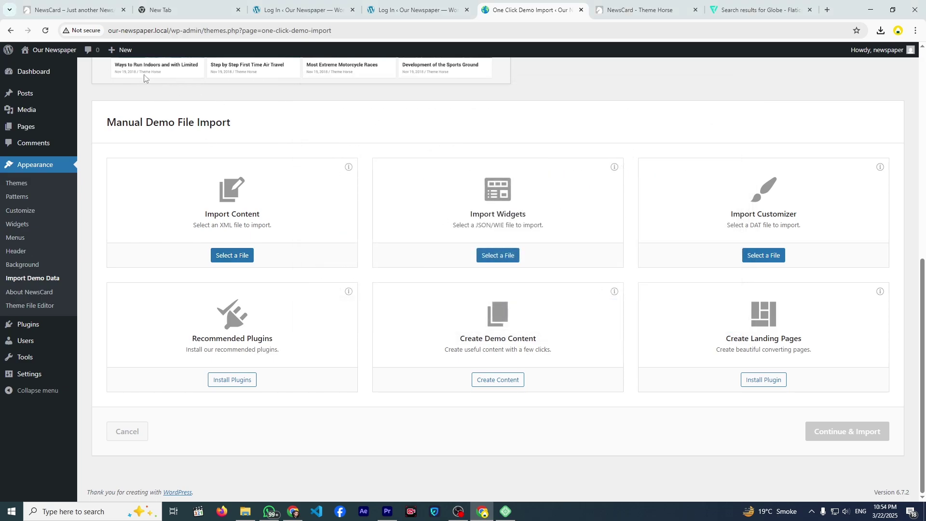
- Open the site's front page in a new tab, then return and select a file for Import Content
right_click(55, 50)
left_click(85, 64)
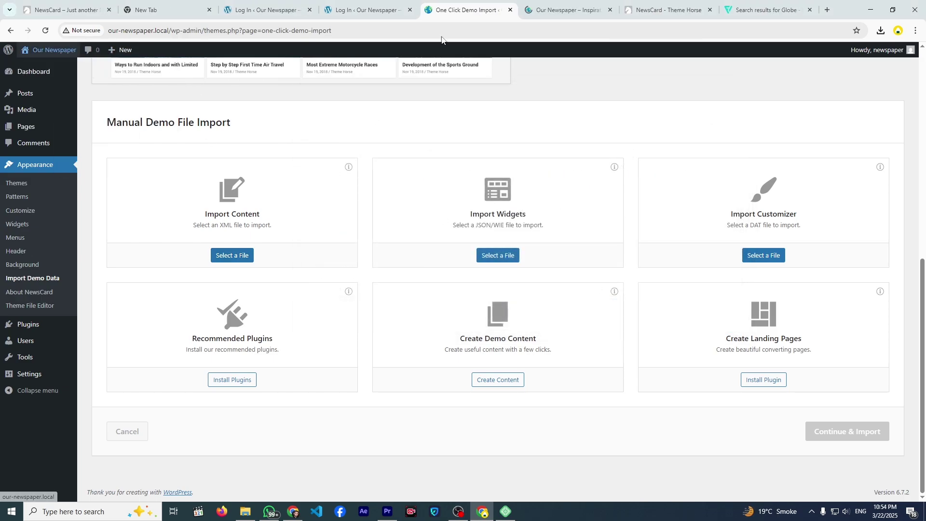
left_click(562, 9)
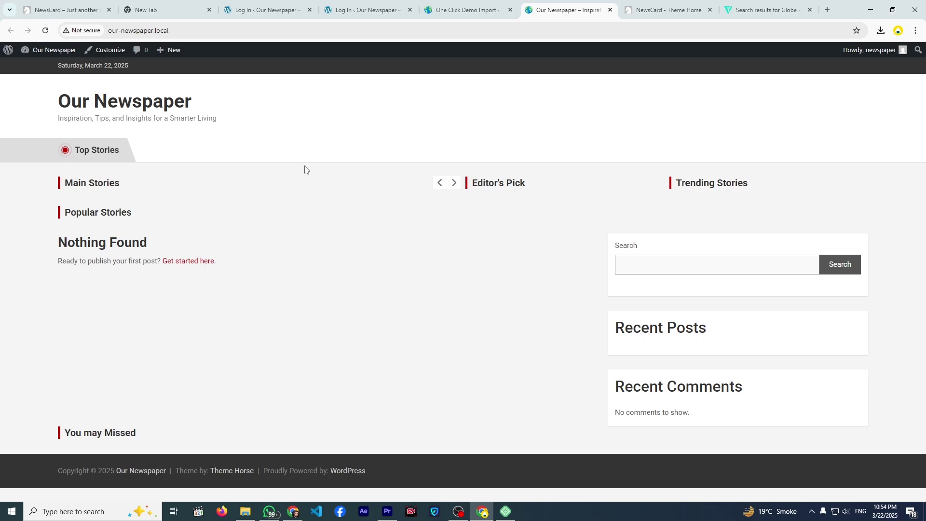
left_click(472, 13)
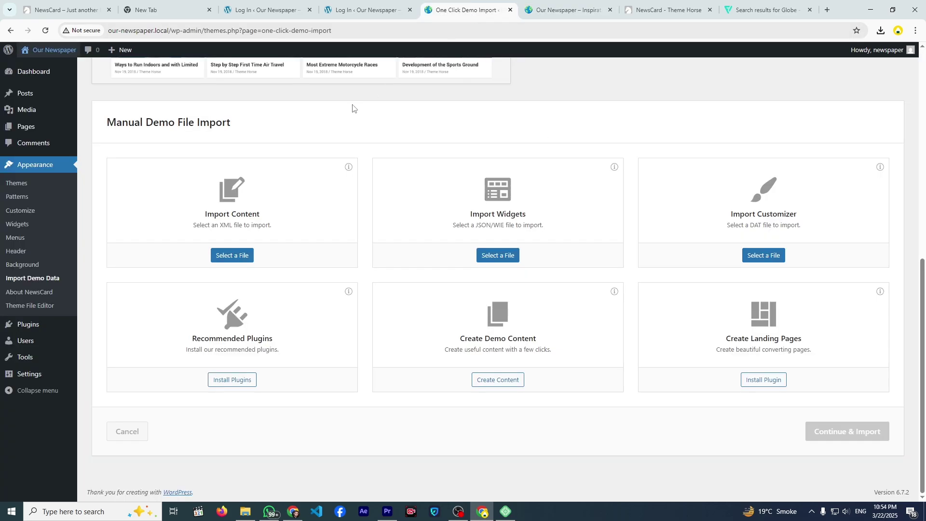
left_click(248, 254)
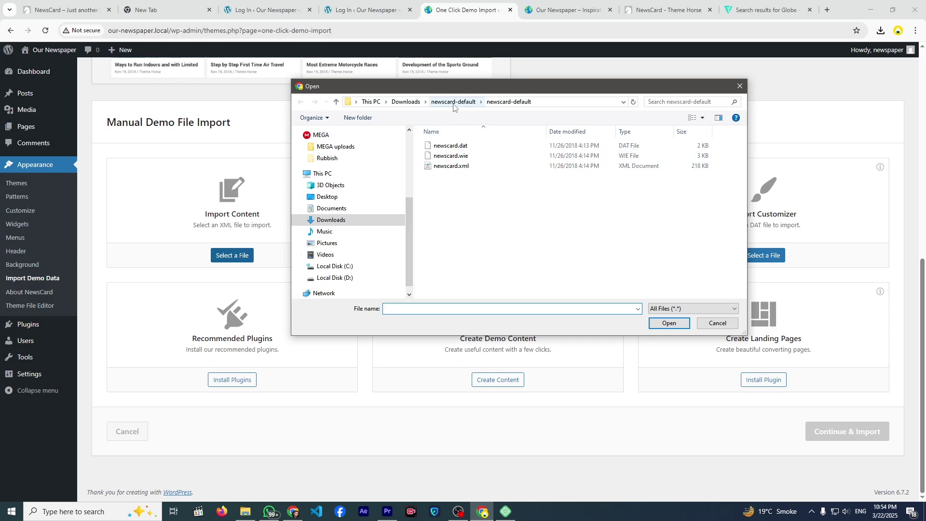
- Choose newscard.xml as the content file and run Continue & Import until Import Complete
left_click(450, 168)
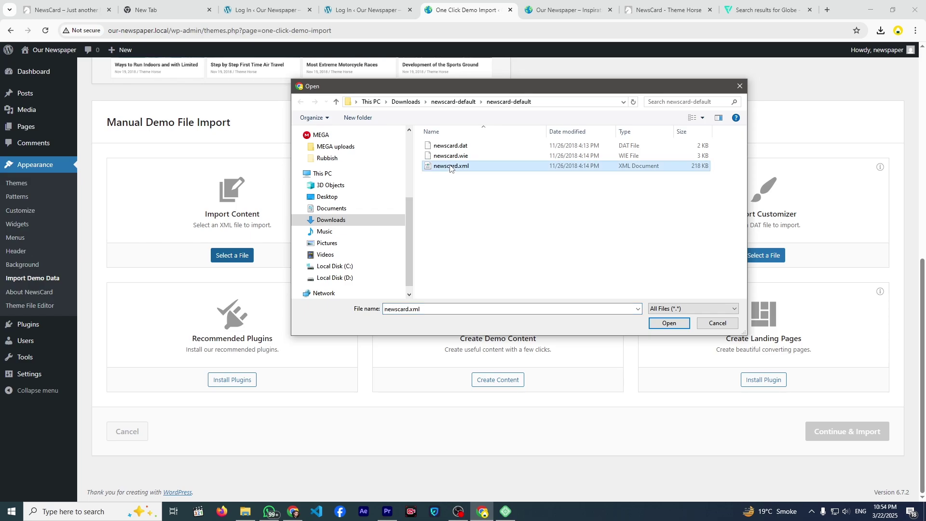
left_click(665, 325)
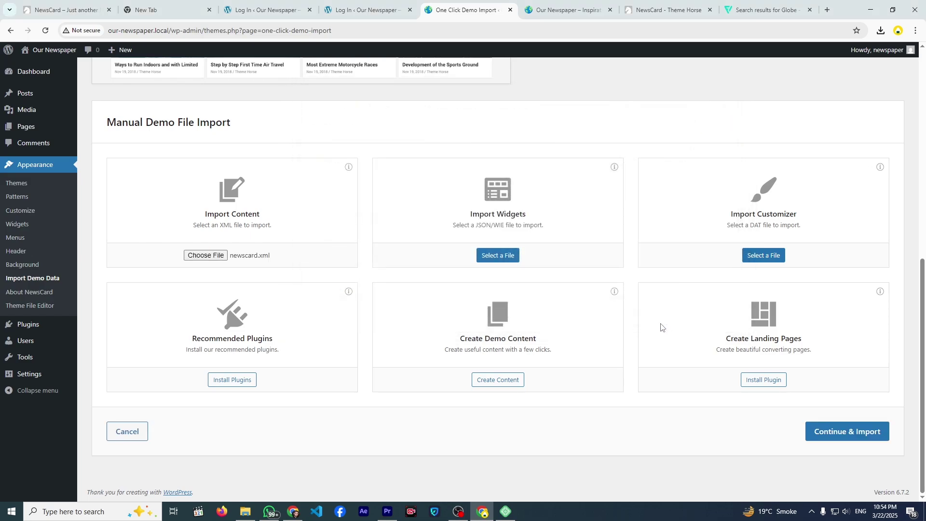
left_click(846, 430)
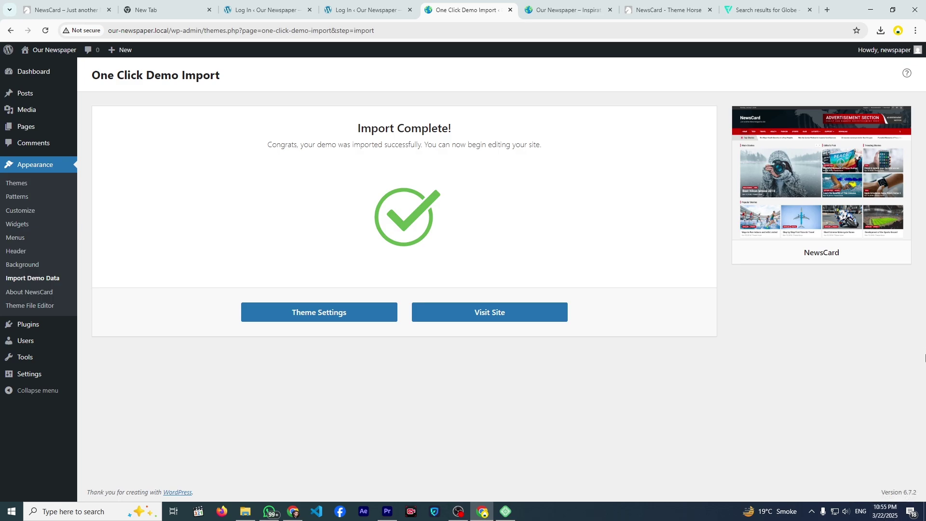
- View the front end of the site to review the imported NewsCard demo
left_click(486, 316)
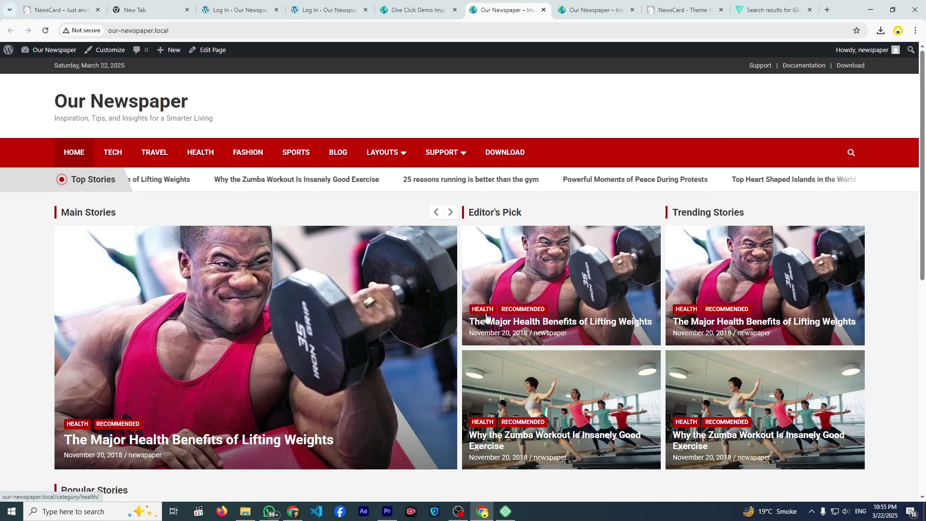
scroll(601, 117, "down", 6)
scroll(601, 117, "down", 3)
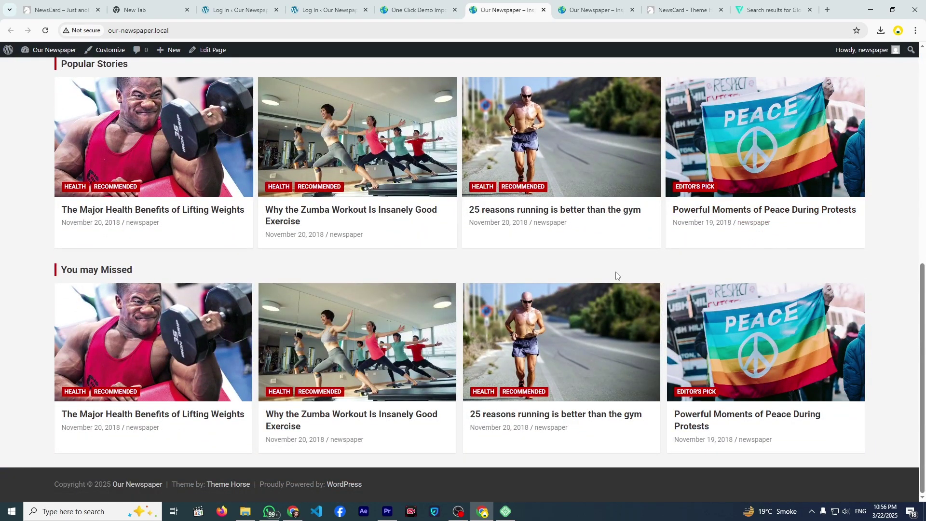
scroll(615, 276, "up", 2)
scroll(616, 276, "down", 2)
scroll(291, 487, "up", 8)
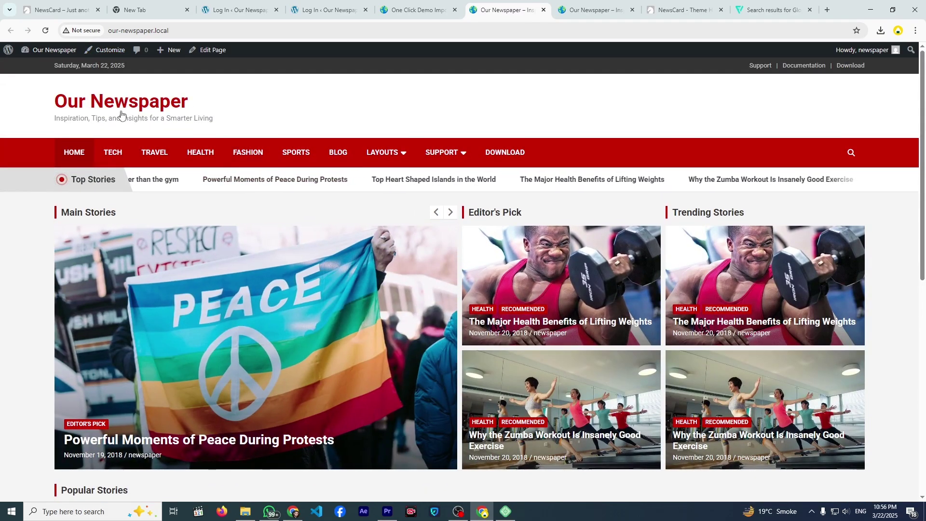
- Open the Dashboard in a new tab from the admin bar and go to Appearance > Menus
right_click(48, 64)
left_click(79, 68)
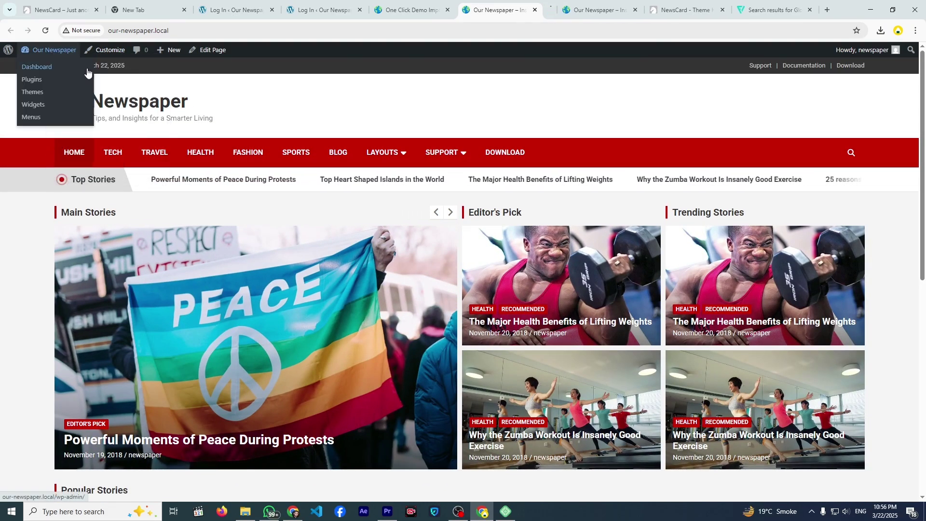
left_click_drag(538, 10, 458, 11)
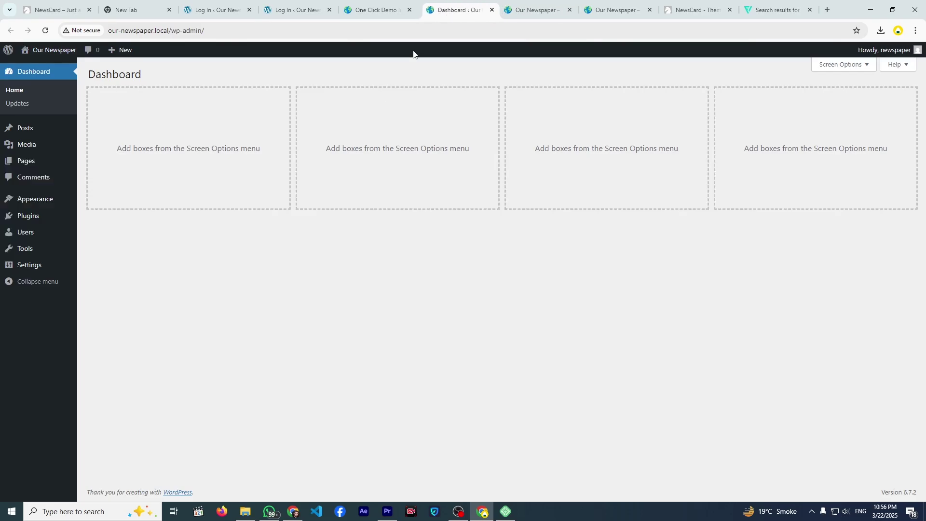
mouse_move(62, 202)
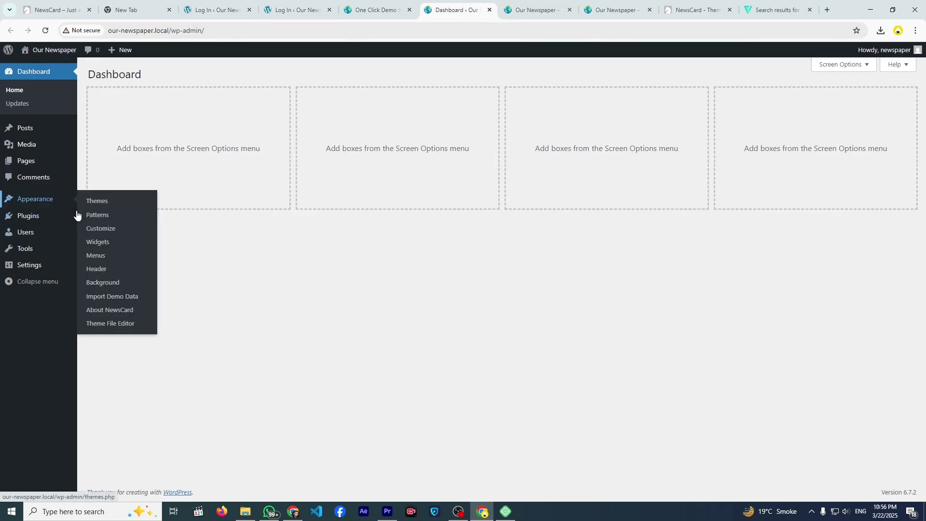
left_click(100, 259)
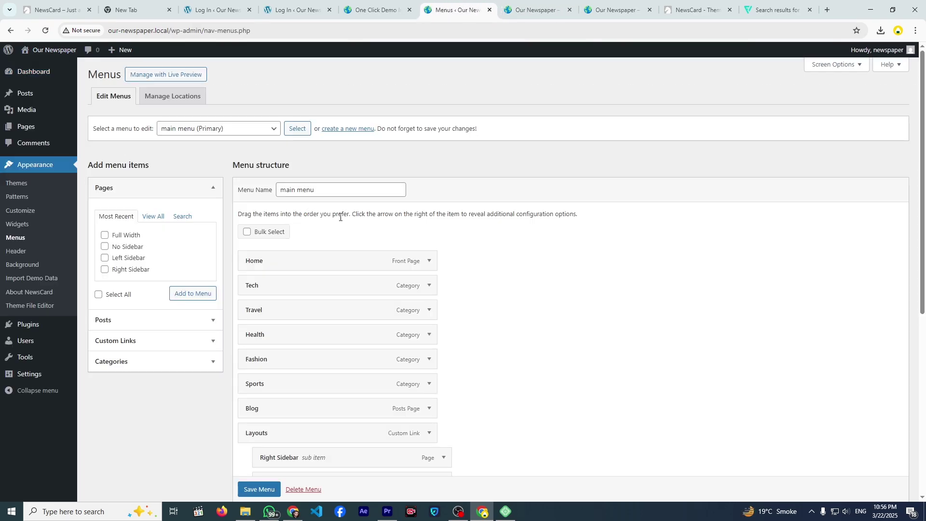
- Keep the main menu selected and compare its items with the live site's navigation
scroll(340, 217, "down", 1)
scroll(309, 193, "up", 1)
left_click(255, 130)
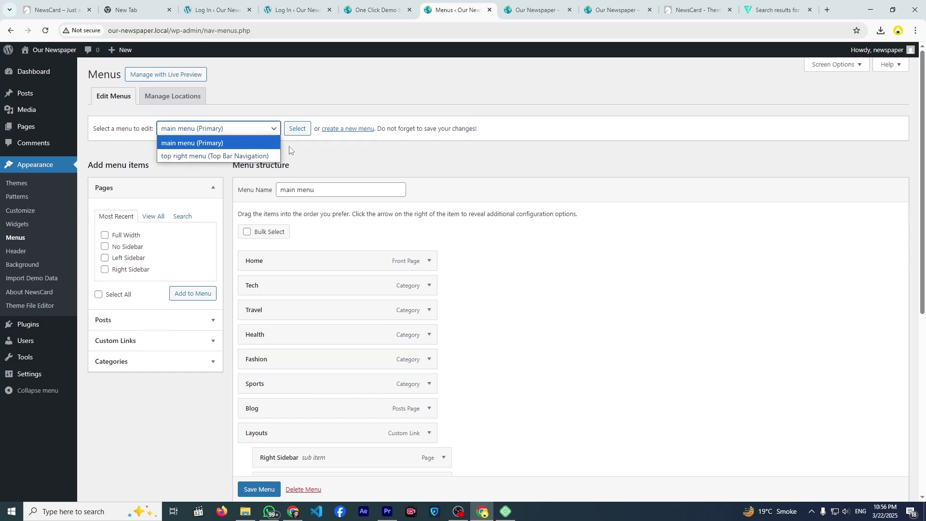
left_click(350, 129)
left_click(502, 12)
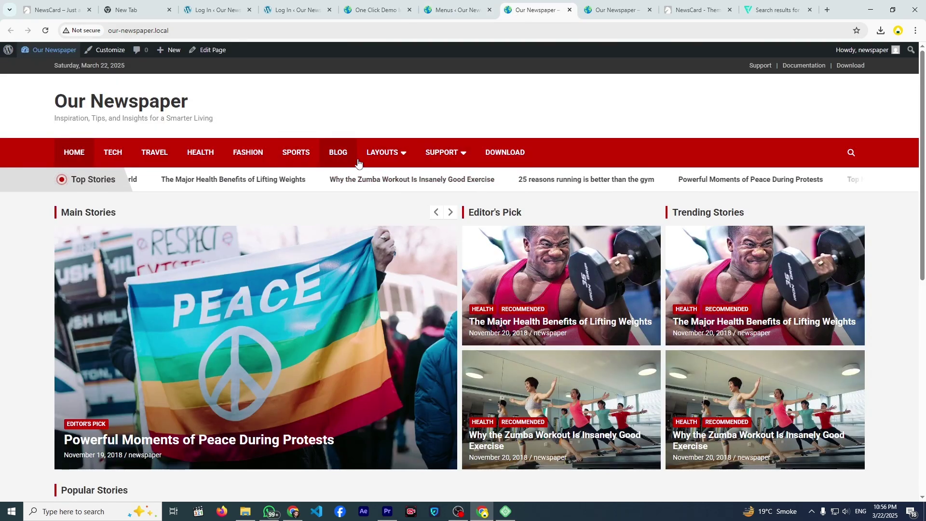
mouse_move(459, 153)
left_click(456, 10)
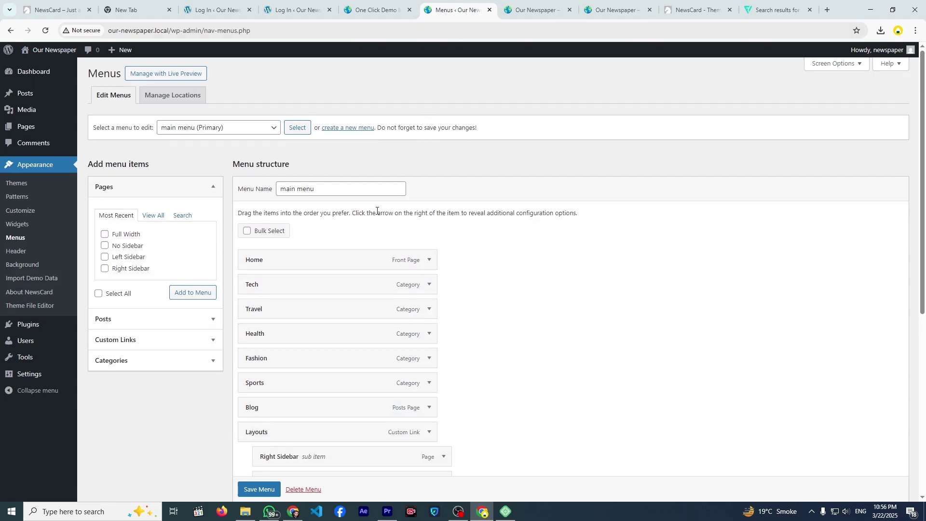
scroll(327, 264, "down", 3)
scroll(327, 264, "down", 3)
scroll(317, 260, "up", 4)
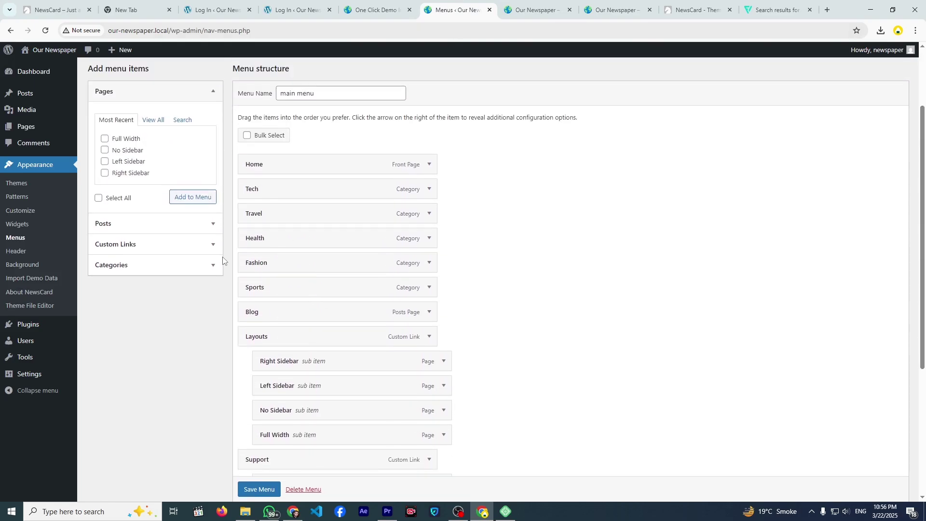
scroll(316, 189, "down", 4)
scroll(317, 195, "up", 5)
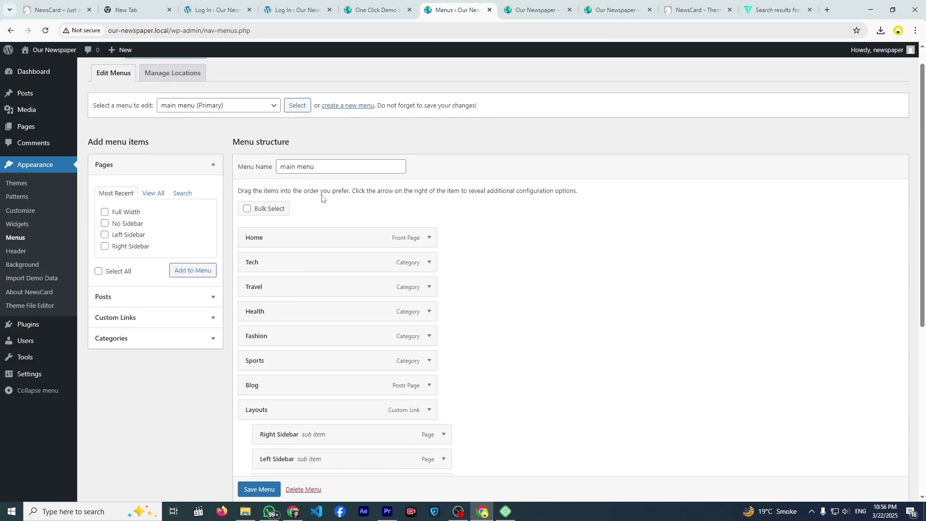
scroll(324, 283, "down", 4)
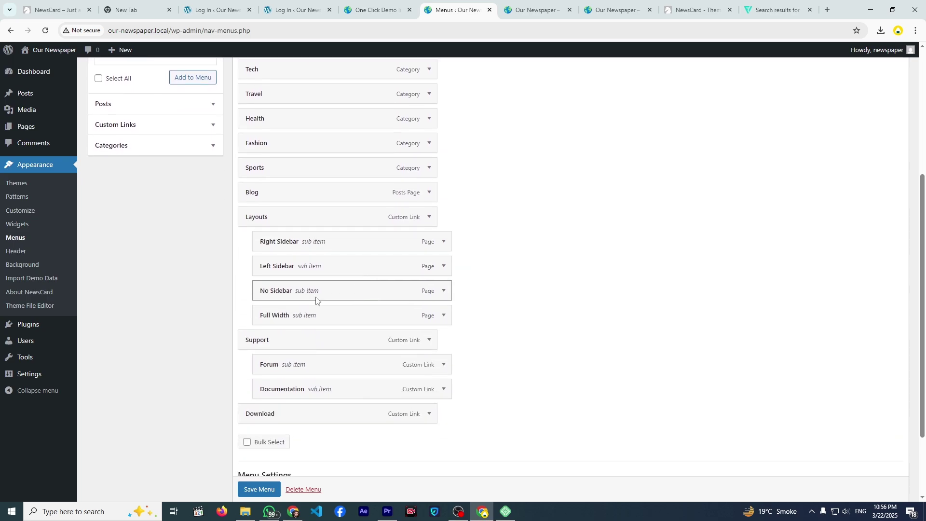
scroll(391, 327, "down", 2)
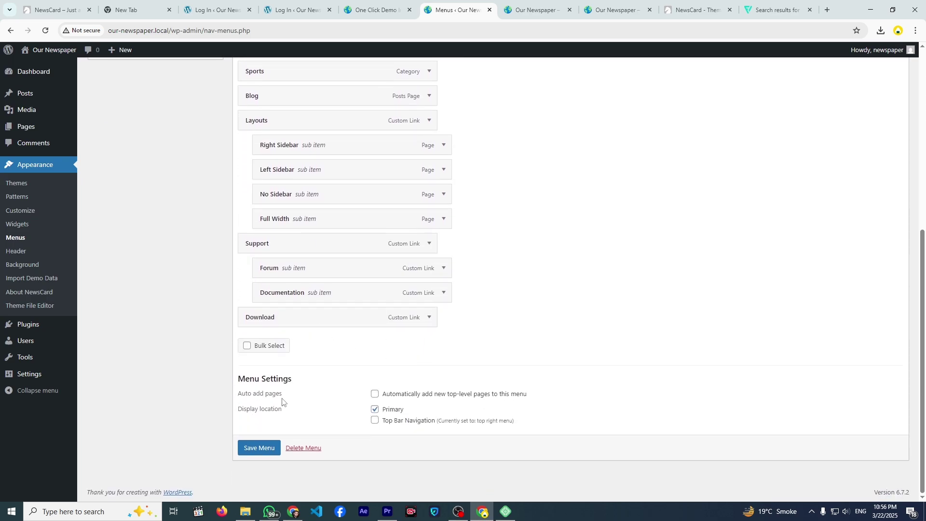
- Remove the Support item from the main menu, save it, and reload the live site
left_click(427, 245)
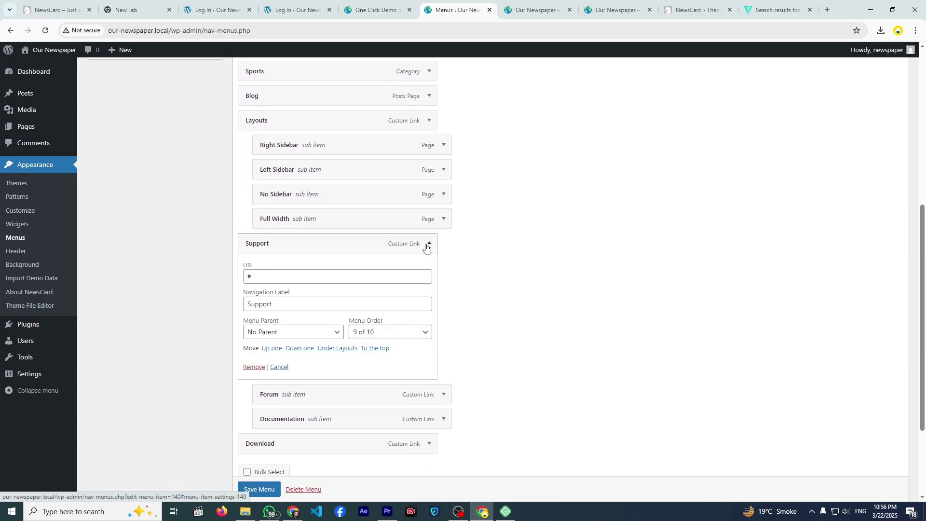
left_click(253, 368)
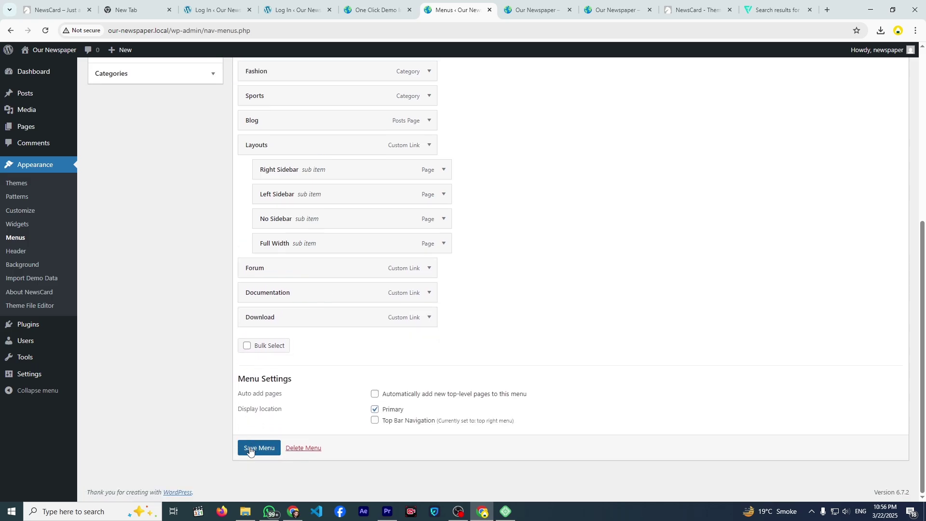
left_click(250, 449)
left_click(518, 9)
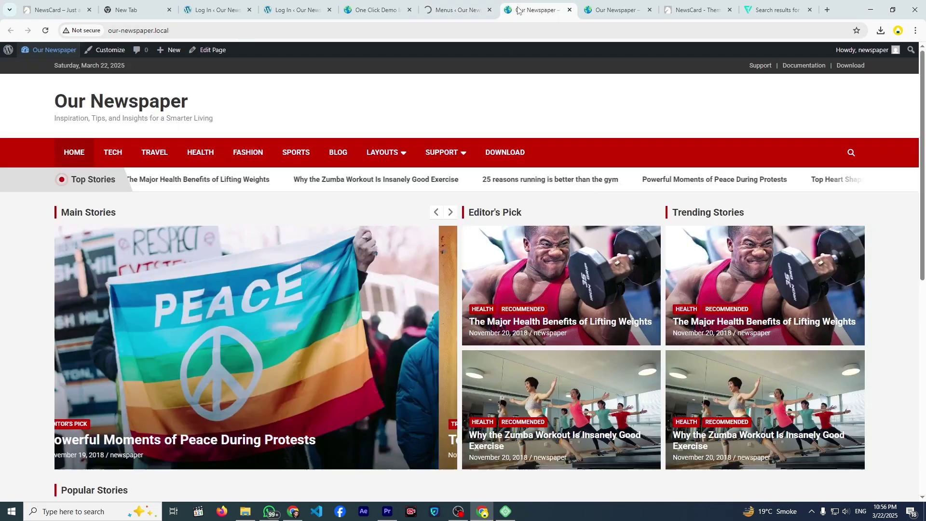
left_click(46, 31)
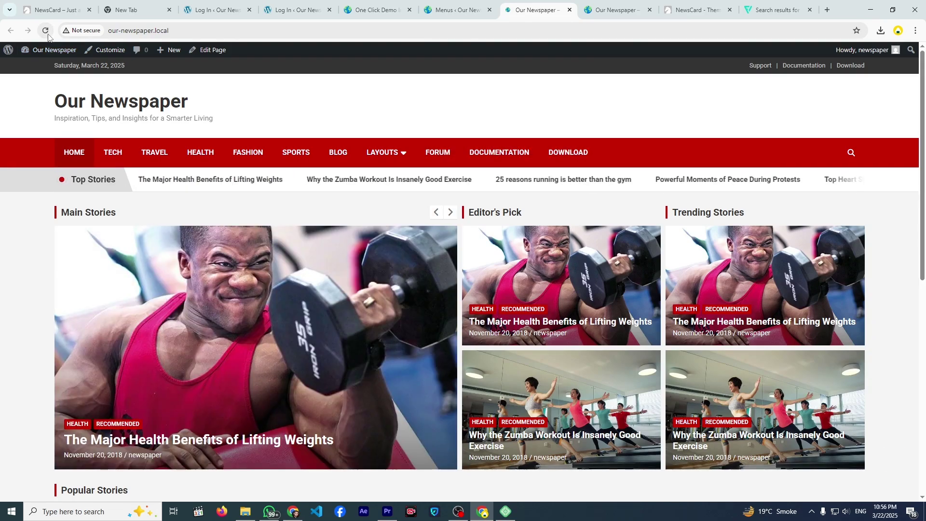
- Compare the updated site navigation with the menu editor, then list the available menus
left_click(453, 10)
left_click(537, 8)
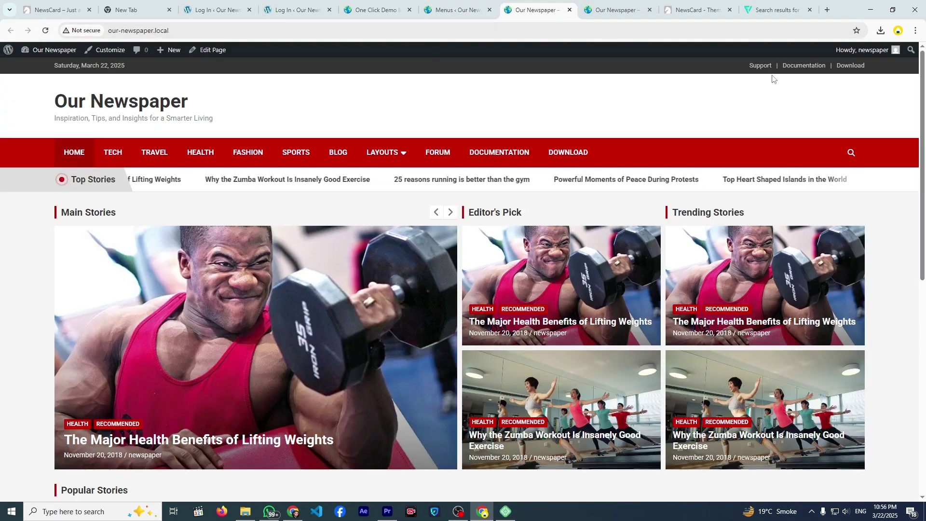
left_click(440, 9)
left_click(221, 158)
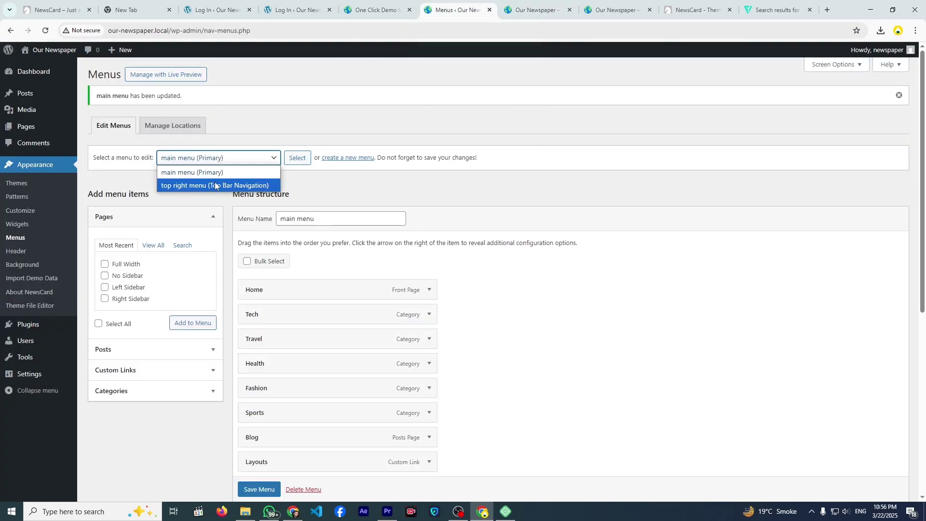
- Load the top right menu and remove its Support item
left_click(197, 186)
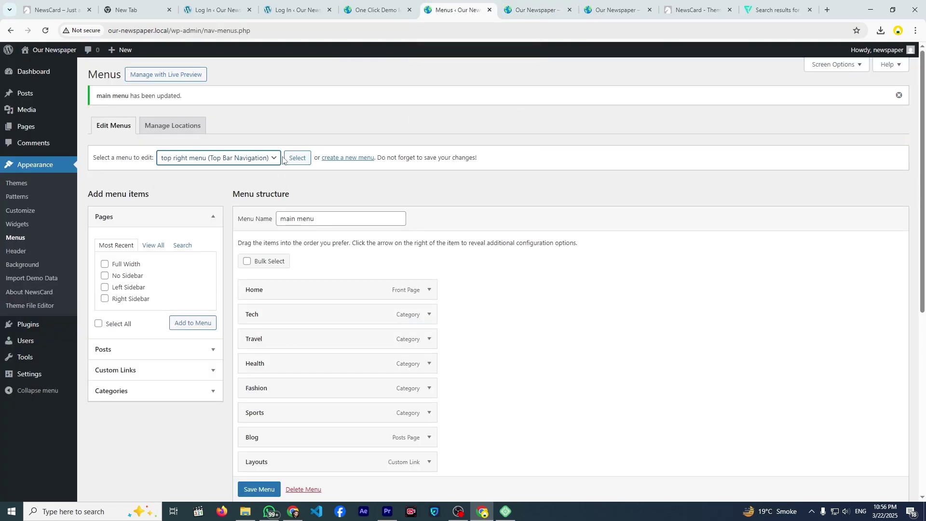
left_click(296, 158)
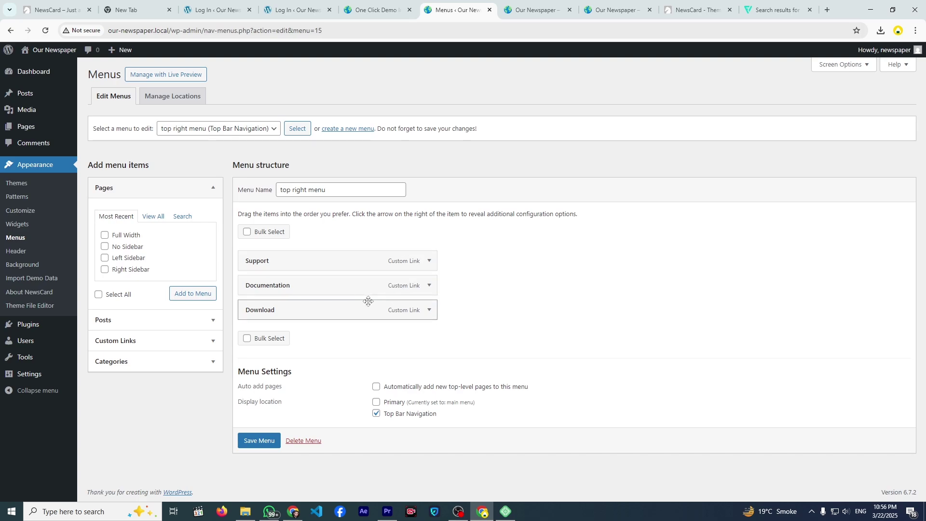
left_click(425, 264)
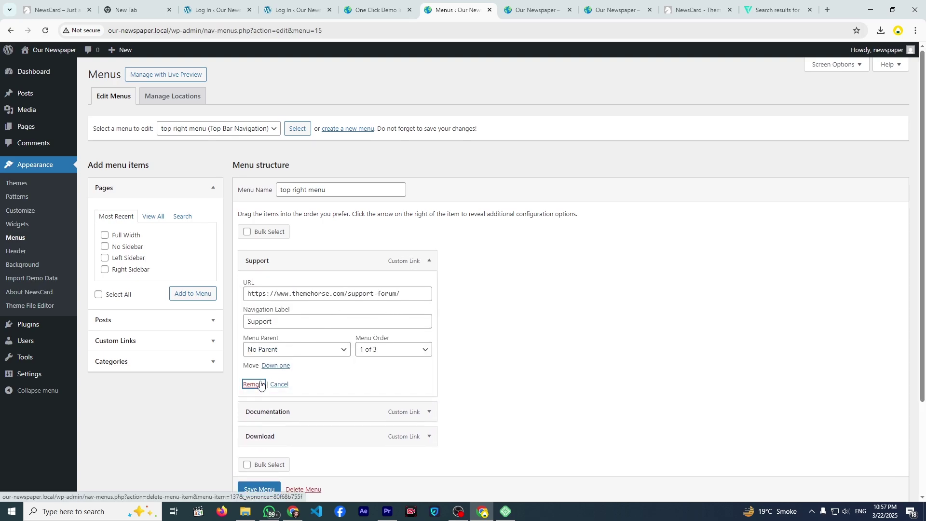
left_click(253, 385)
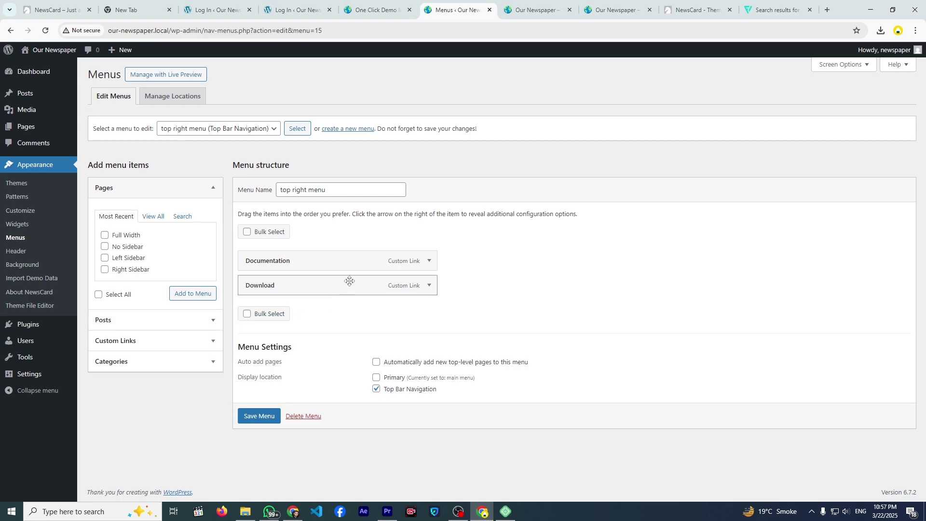
- Add a custom link to youtube.com labelled 'Youtube' to the top right menu
left_click(200, 342)
left_click(169, 264)
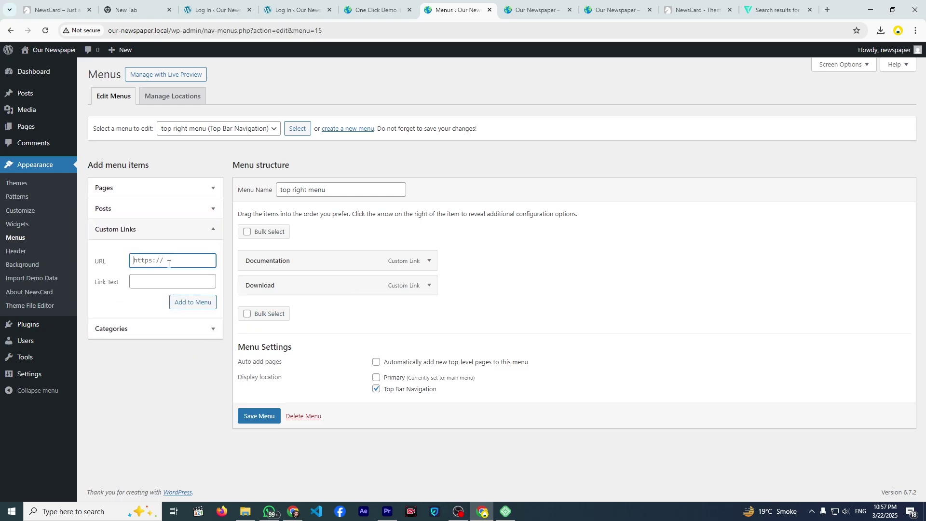
type("youtu")
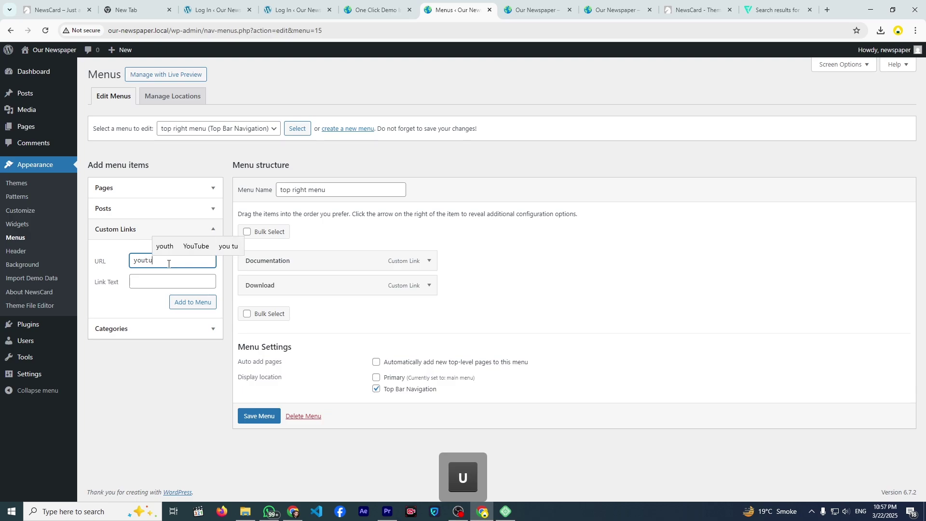
type("be.com")
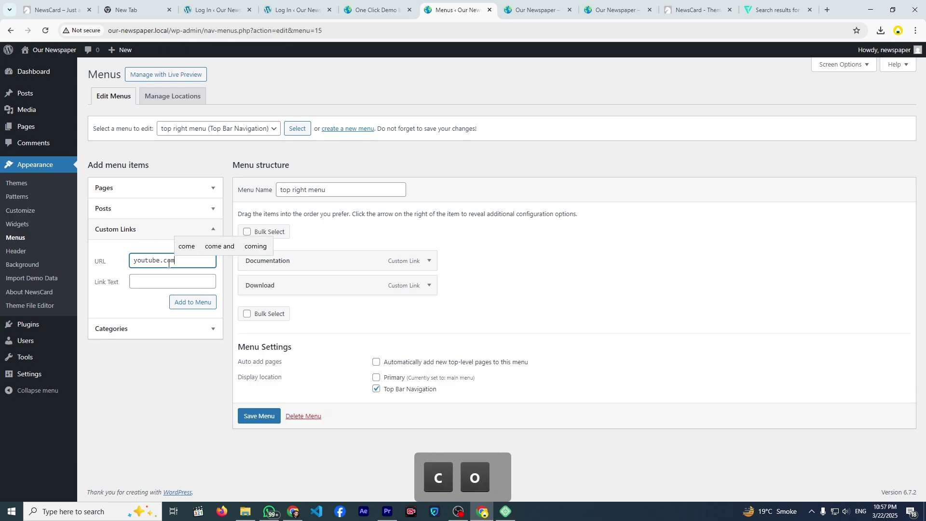
key("Tab")
type("Youtube")
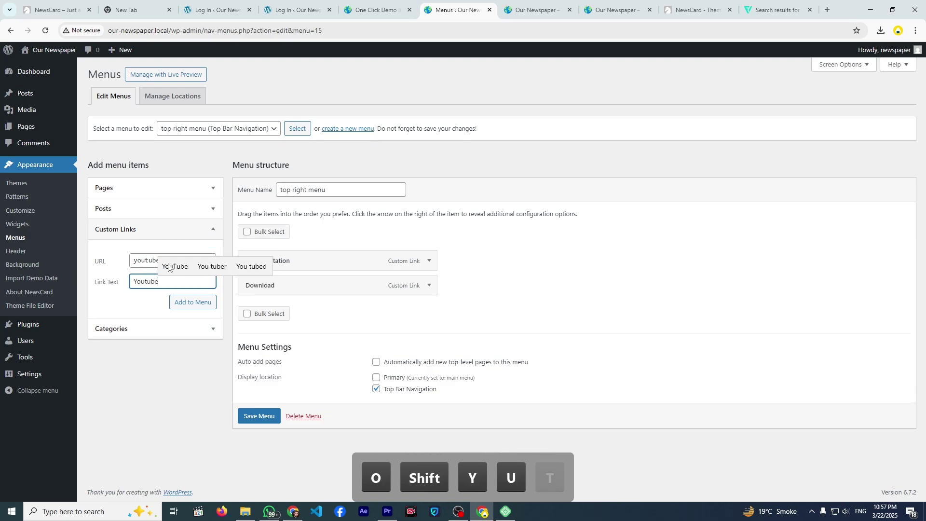
left_click(189, 303)
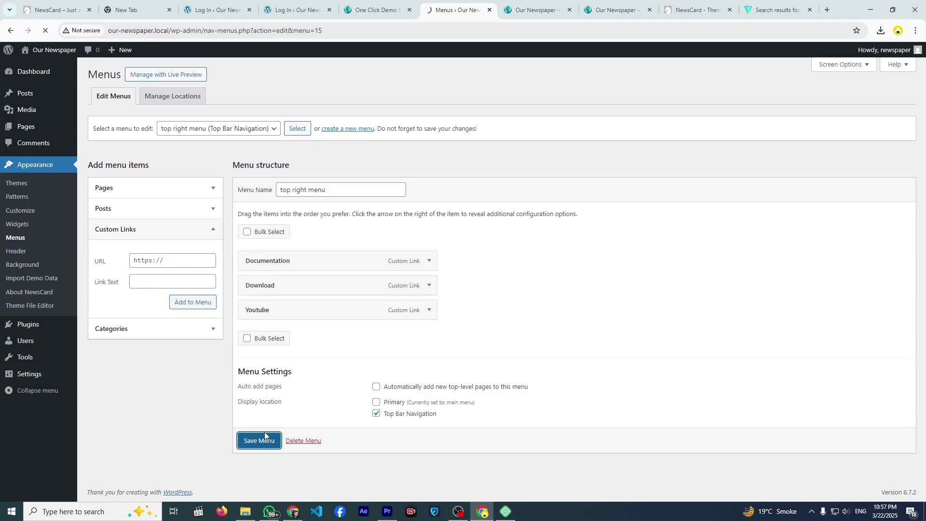
- Reload the live site, follow the top-bar Youtube link, and go back to our-newspaper.local
left_click(517, 13)
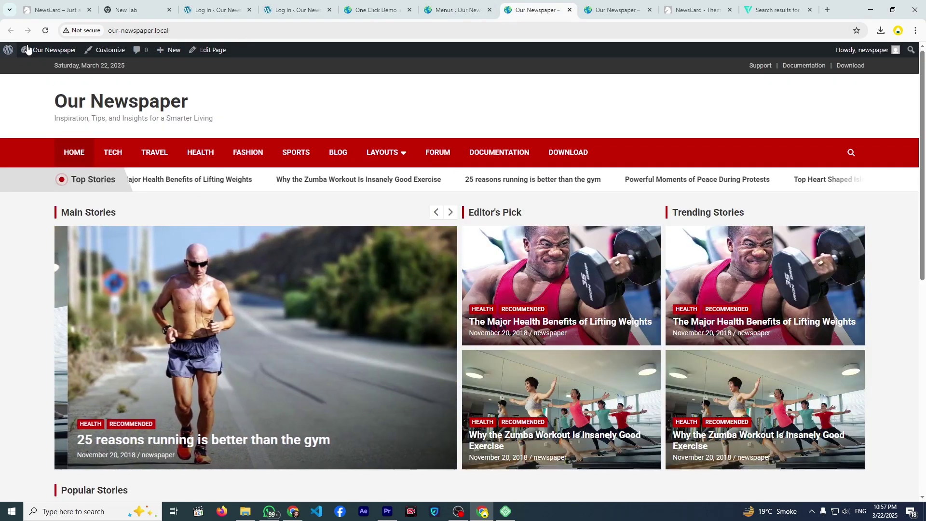
left_click(45, 31)
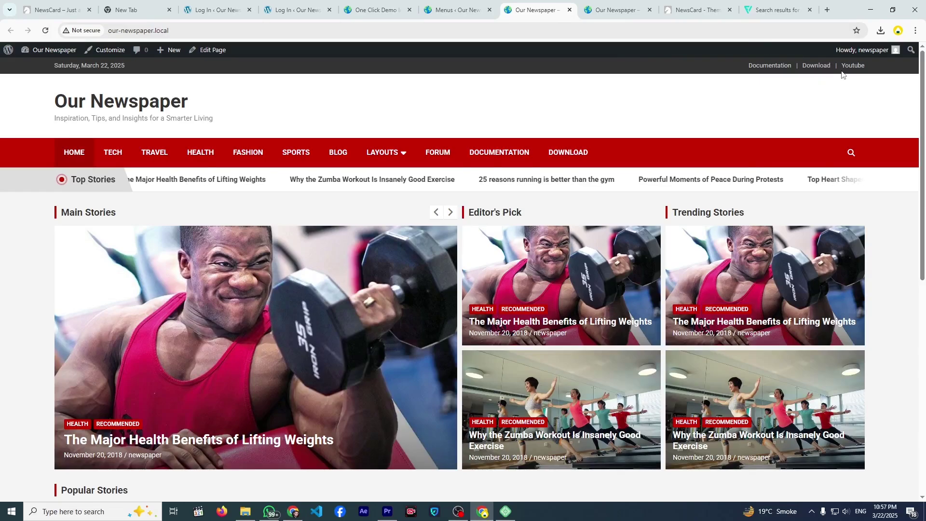
left_click(848, 67)
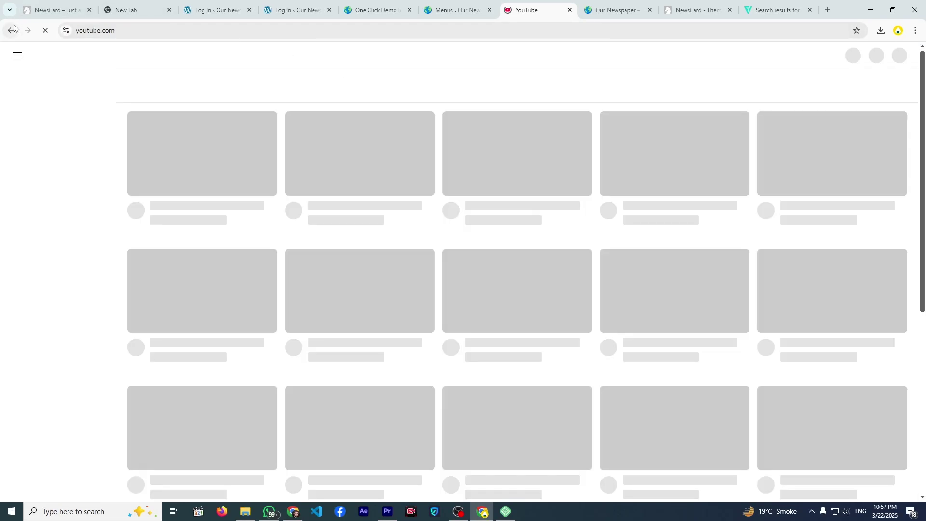
left_click(16, 27)
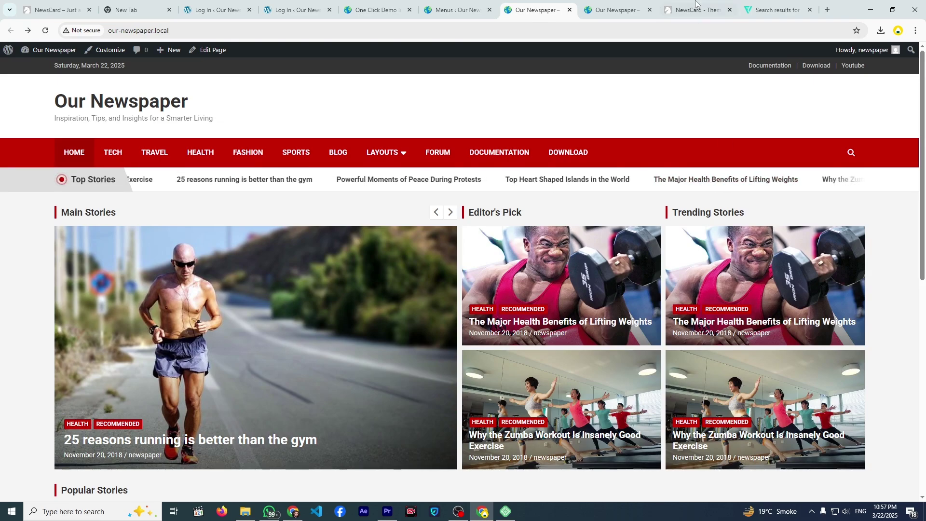
- Try nesting the Youtube menu item under Download, expand its settings, and reload the Menus page
left_click(476, 11)
scroll(498, 217, "down", 1)
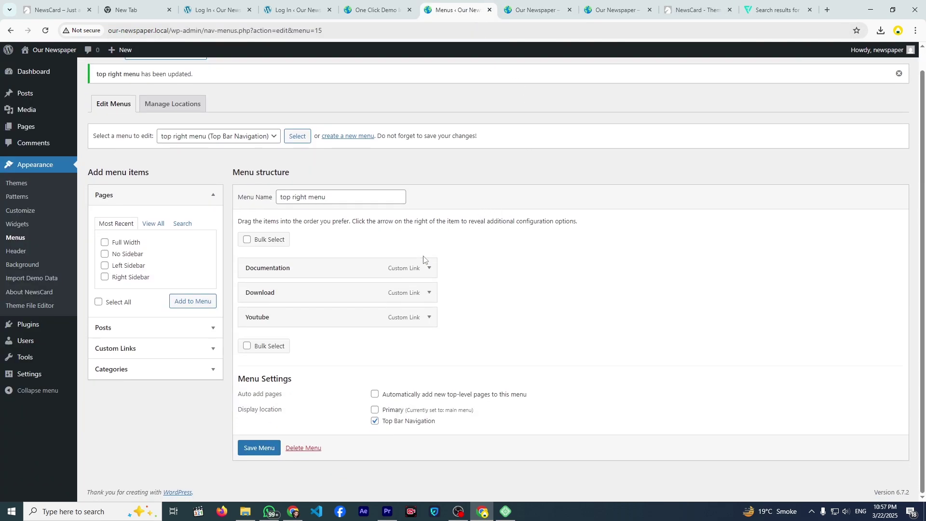
scroll(430, 324, "up", 1)
left_click_drag(429, 320, 427, 348)
left_click(430, 339)
scroll(339, 328, "down", 3)
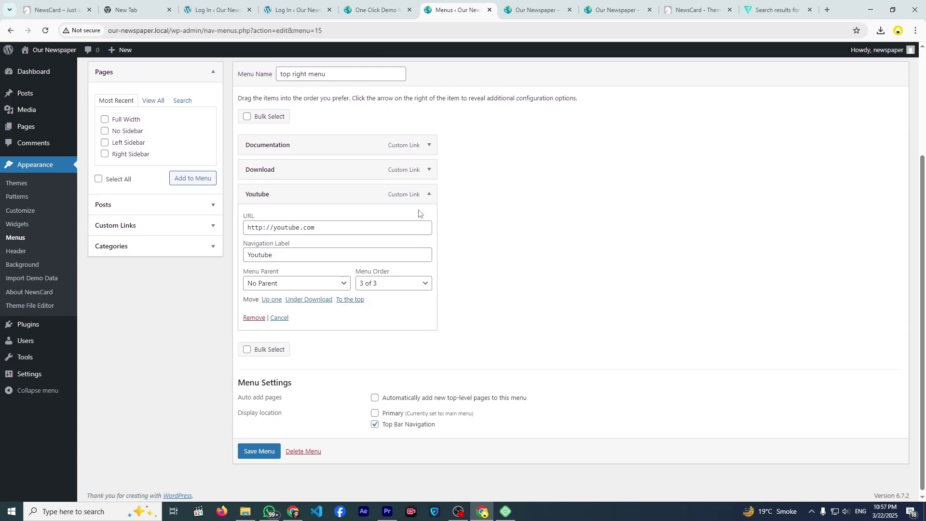
key("Return")
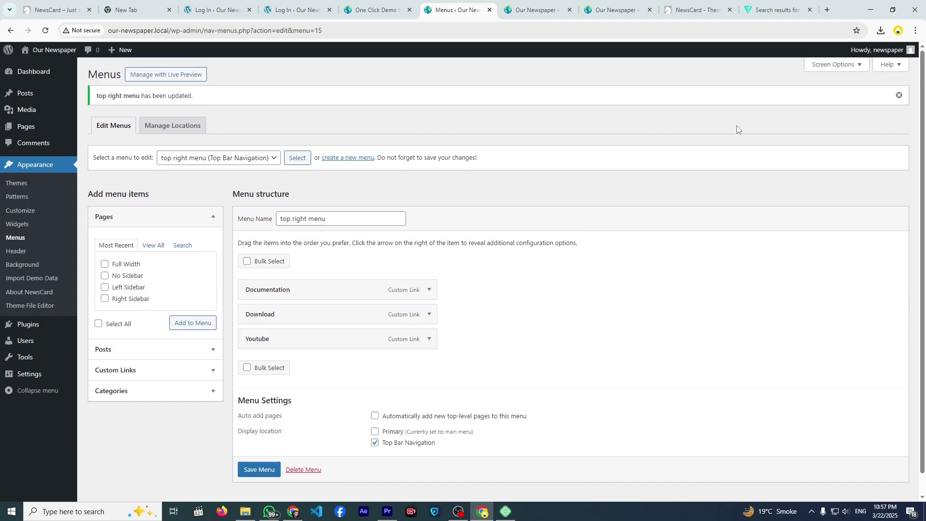
- Enable advanced menu item properties in Screen Options and reopen the Youtube item's settings
left_click(810, 65)
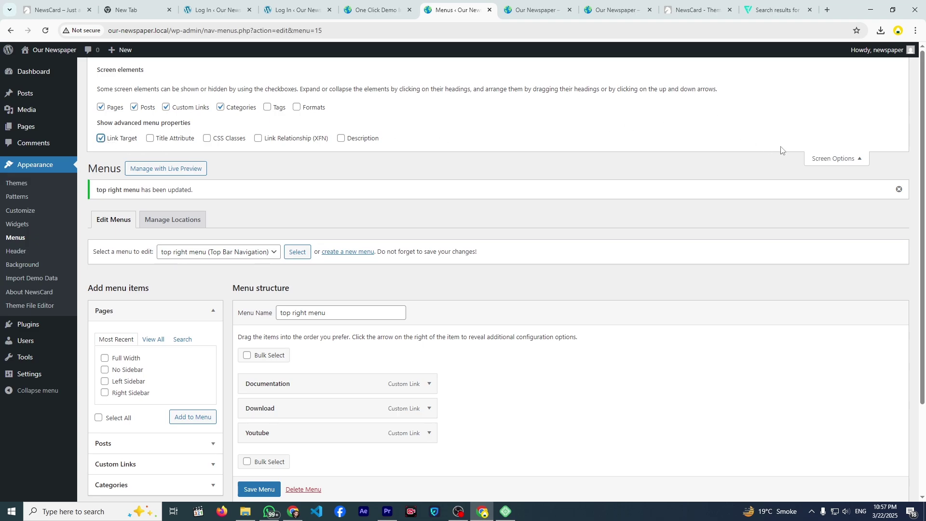
left_click(815, 162)
scroll(453, 251, "down", 1)
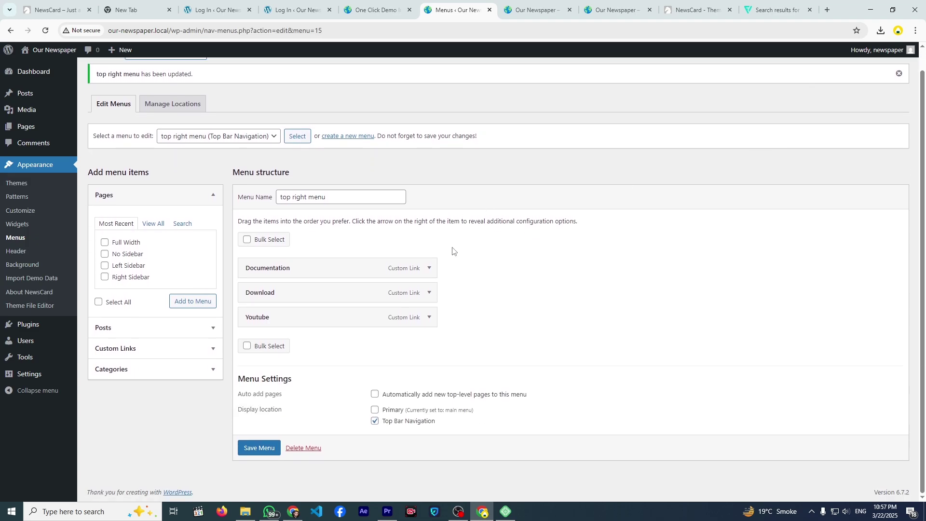
left_click(430, 317)
scroll(410, 255, "down", 3)
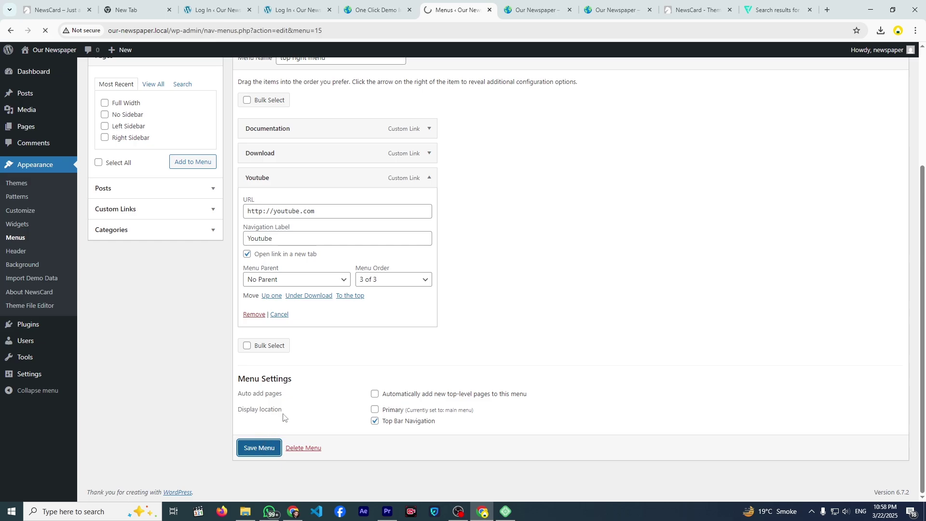
- Test the Youtube top-bar link on the live site, close the YouTube tab, and return to Menus
left_click(535, 10)
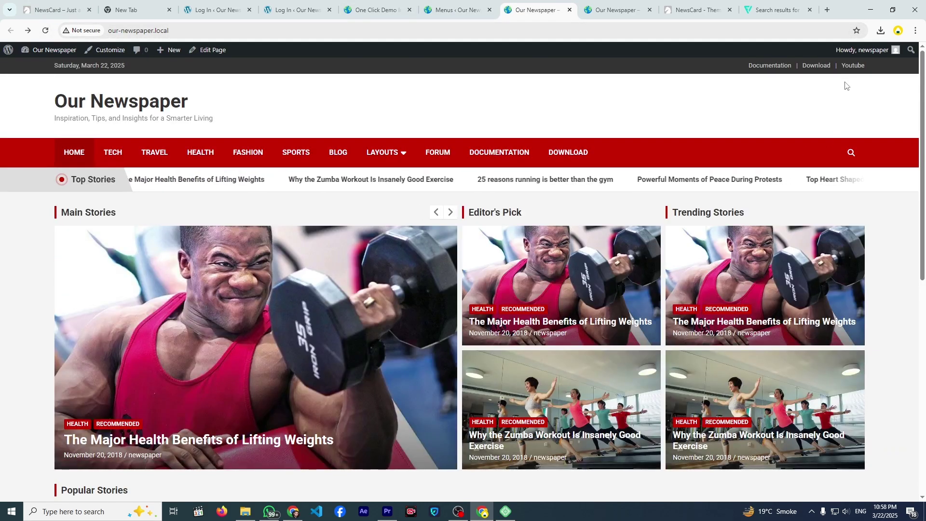
left_click(845, 67)
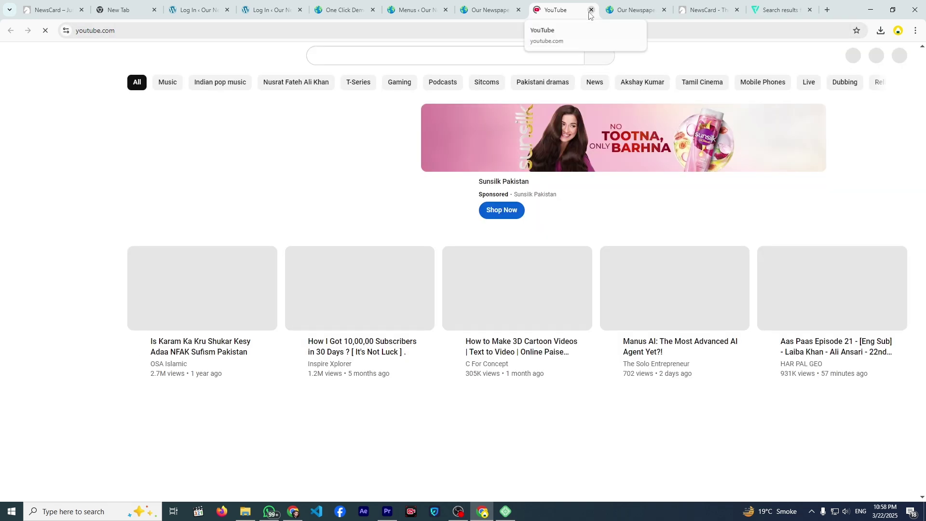
key("ctrl+w")
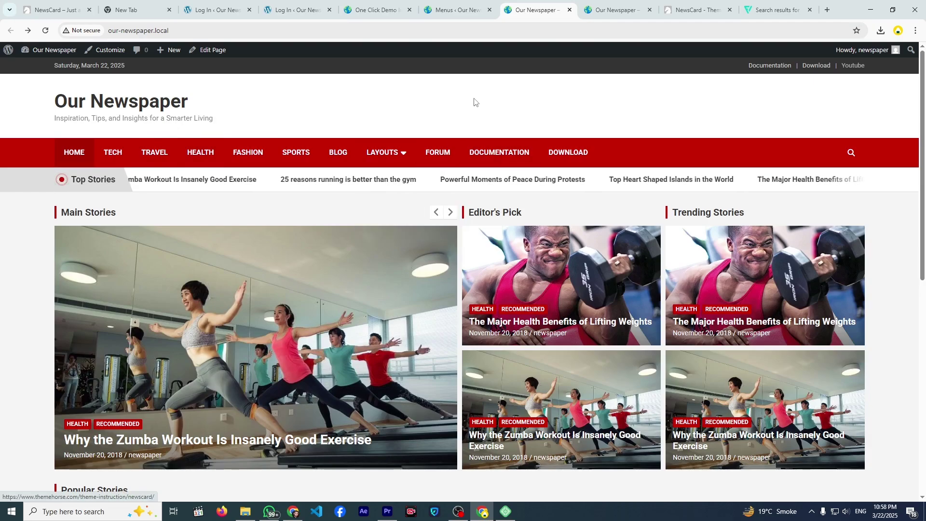
left_click(456, 13)
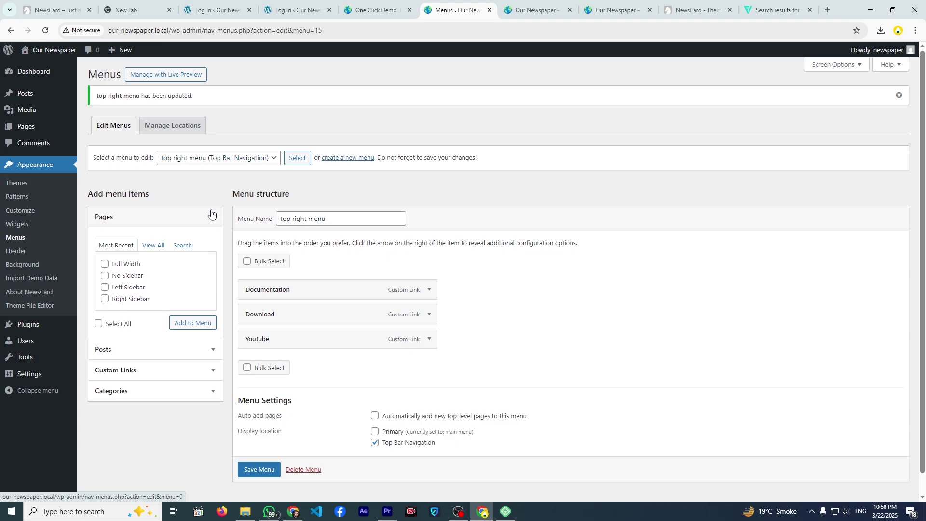
- Go to Posts > Categories and add a new category named 'Crypto'
left_click(35, 96)
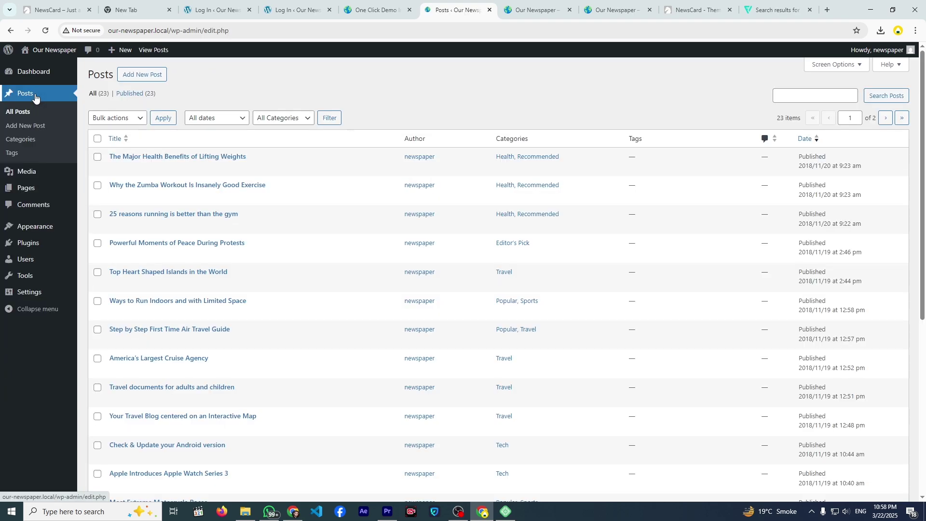
scroll(244, 215, "down", 6)
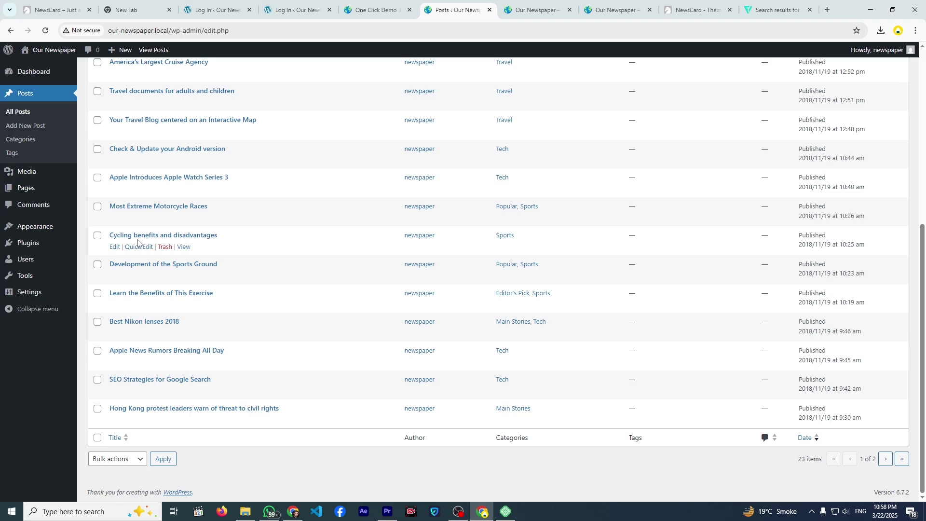
left_click(34, 141)
scroll(467, 241, "down", 1)
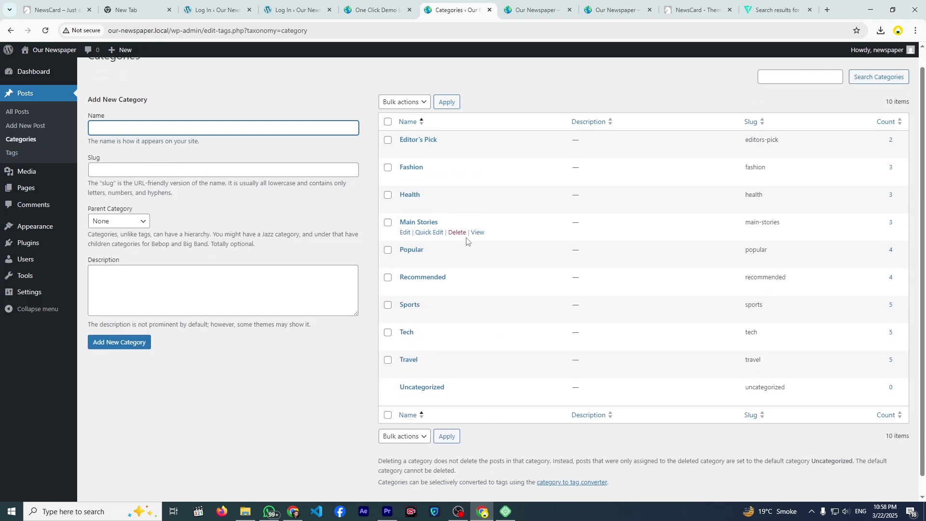
scroll(466, 241, "up", 1)
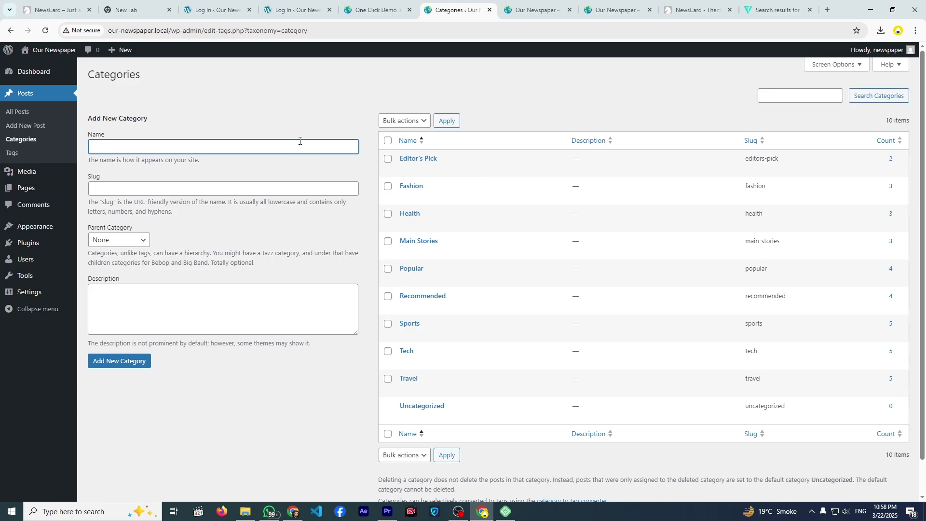
type("Cr")
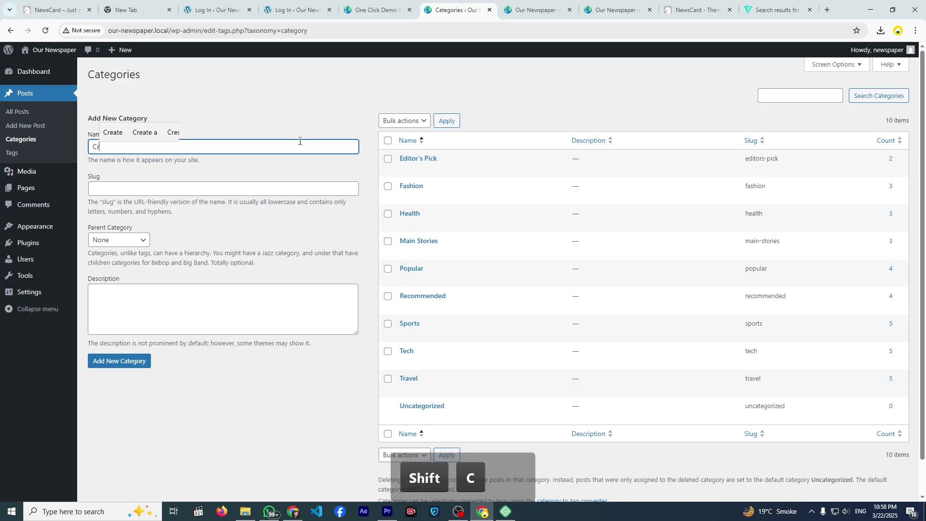
type("upto")
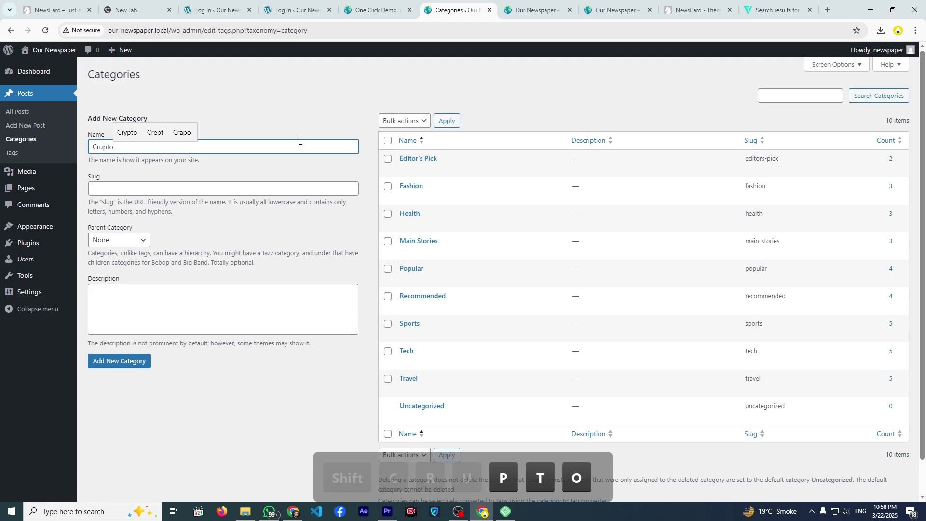
key("Left")
key("Left")
key("Left")
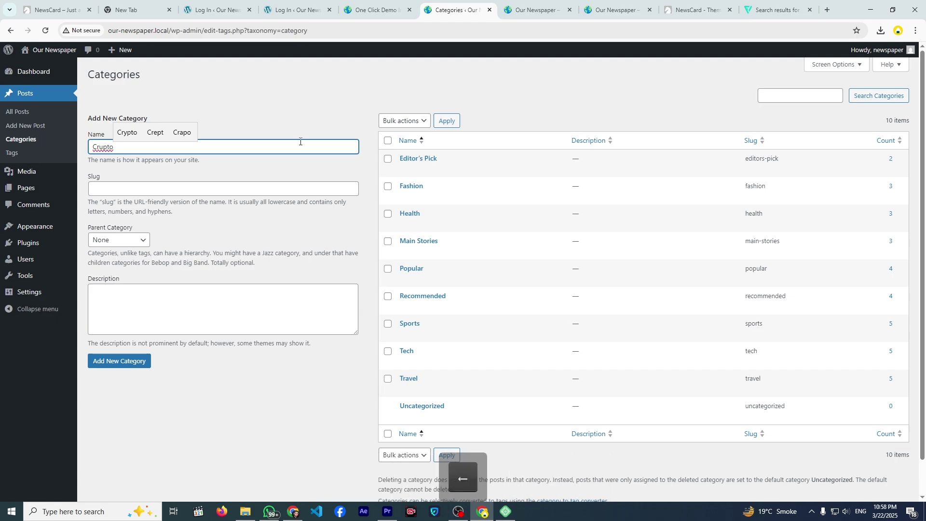
key("BackSpace")
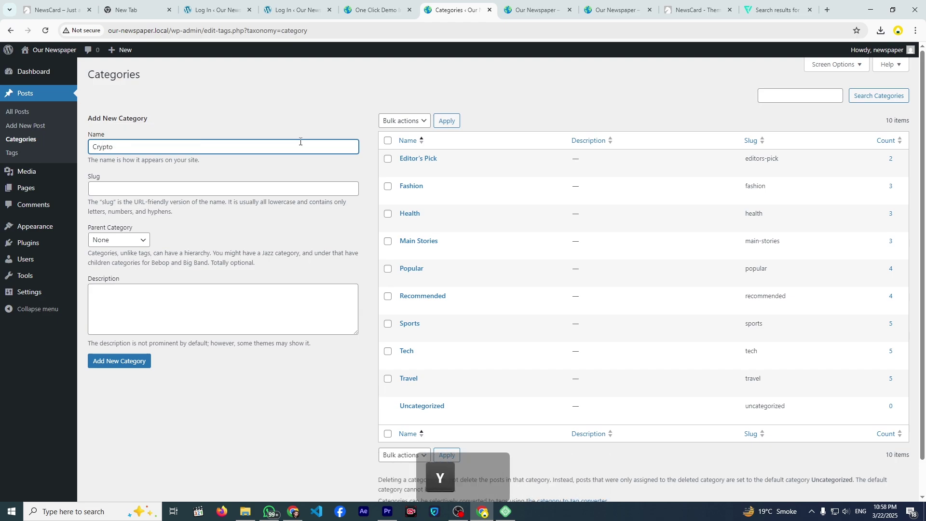
left_click(111, 361)
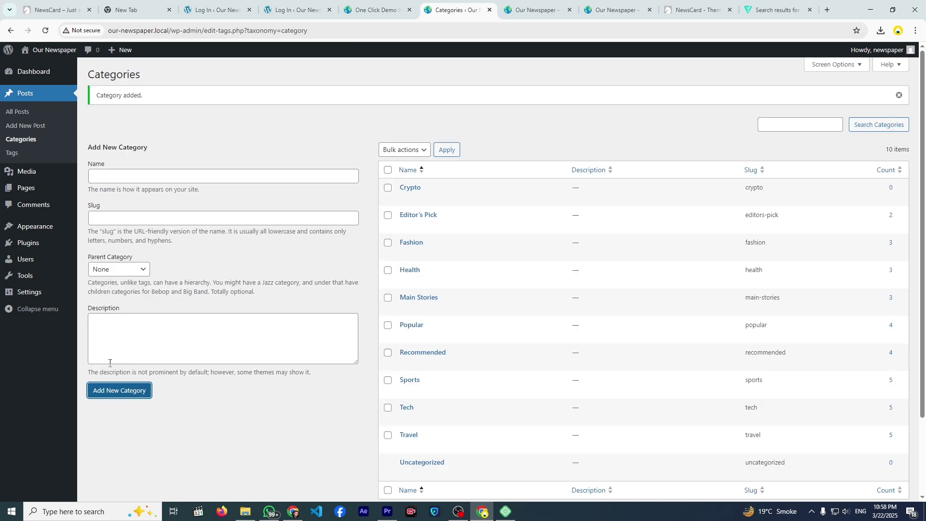
- Delete the Crypto category, leaving the original ten categories
scroll(341, 341, "down", 2)
scroll(473, 266, "up", 2)
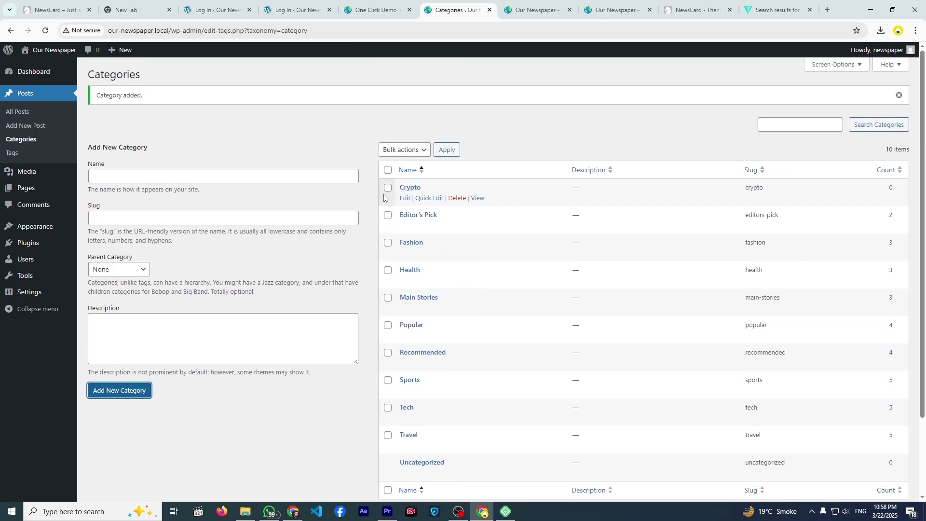
left_click(426, 198)
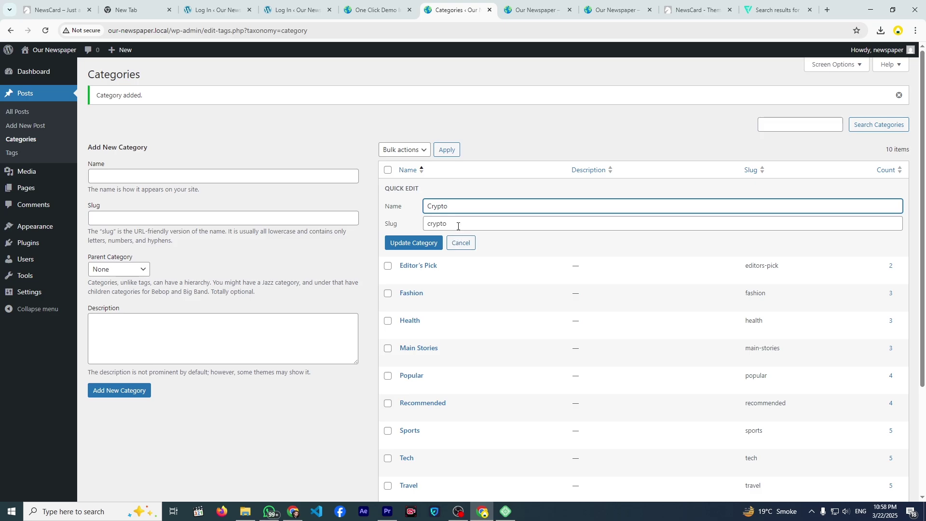
left_click(460, 241)
left_click(457, 198)
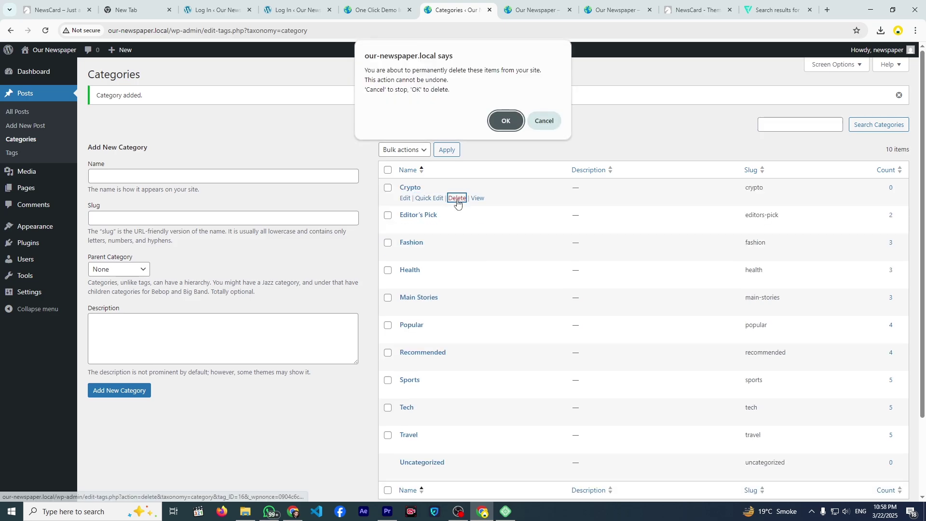
left_click(498, 121)
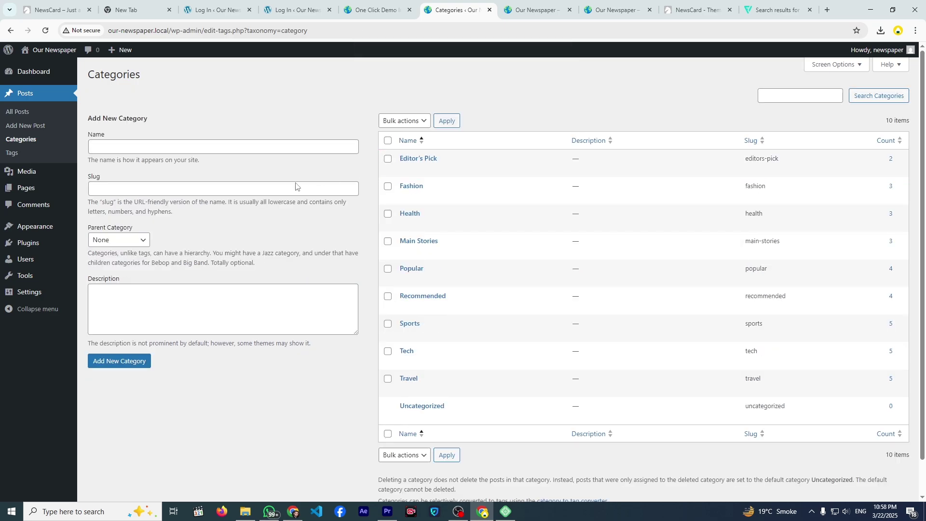
- View the Our Newspaper front page and launch the Customizer from the admin bar
mouse_move(58, 71)
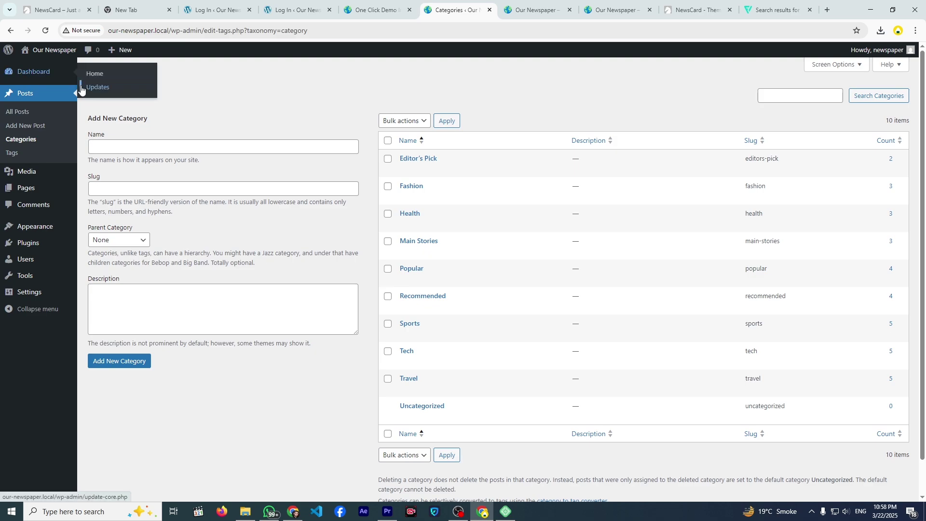
left_click(54, 49)
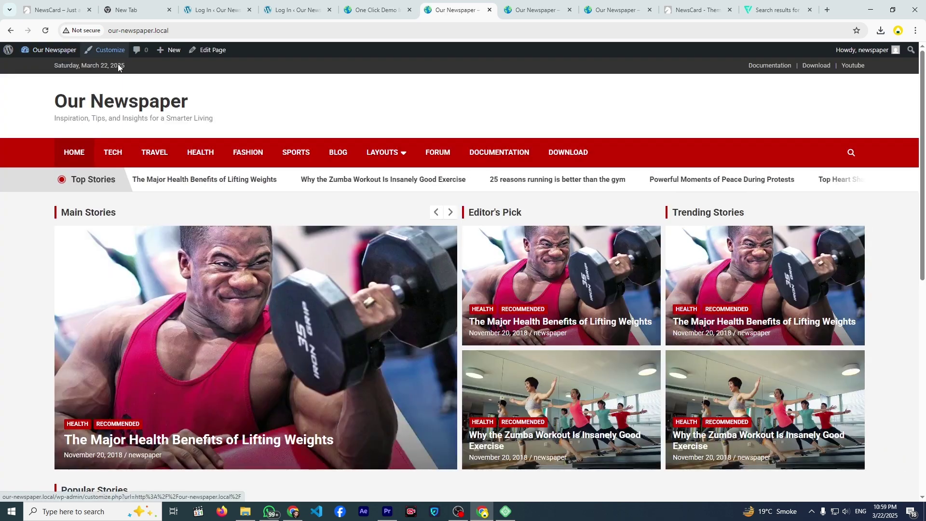
scroll(221, 138, "down", 3)
scroll(207, 135, "up", 3)
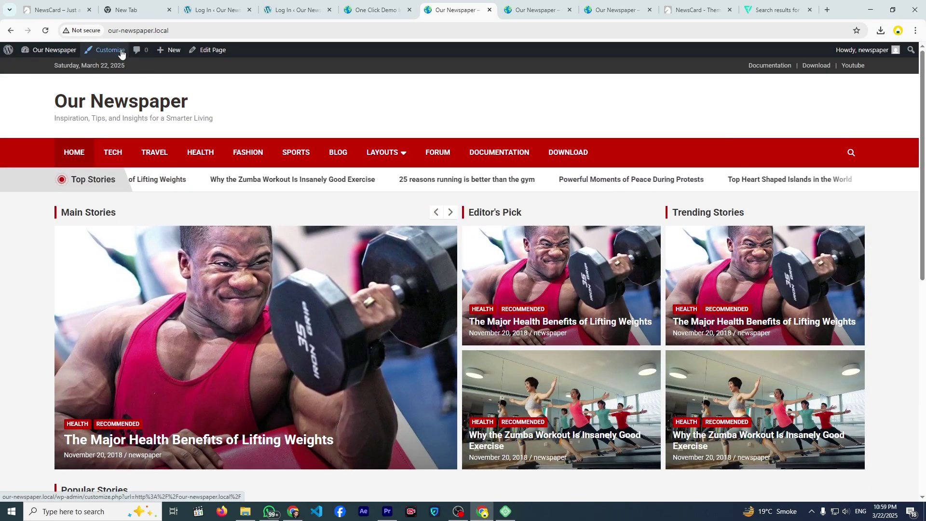
left_click(121, 51)
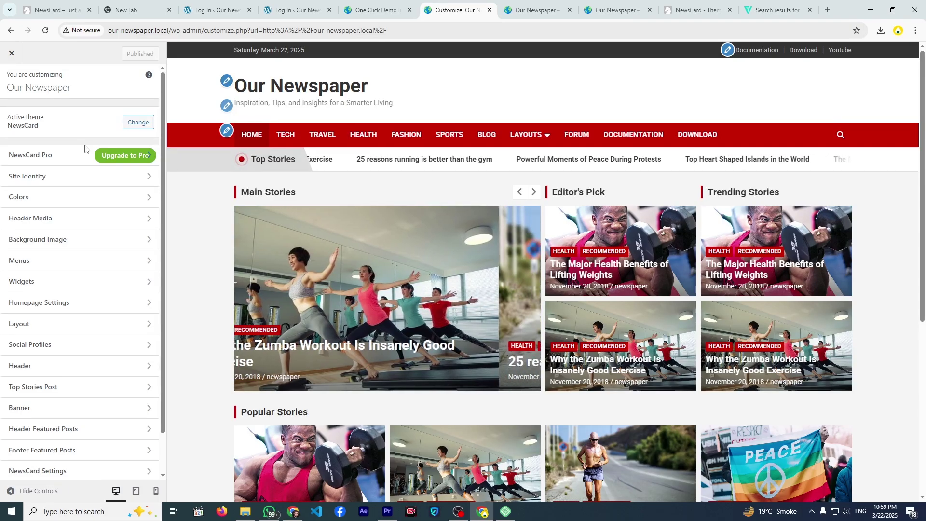
- Open Site Identity and review the Our Newspaper site title and tagline fields
left_click(101, 176)
left_click(64, 167)
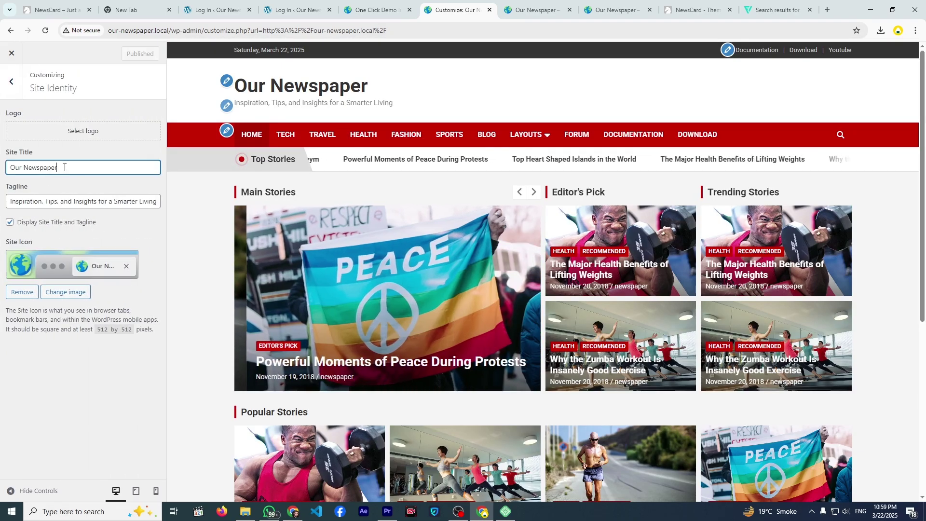
triple_click(57, 171)
left_click(62, 163)
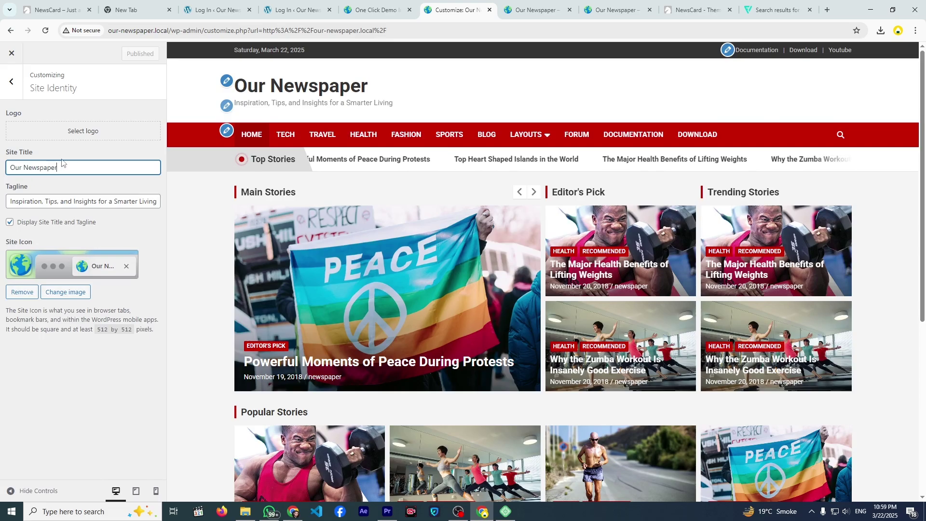
left_click_drag(62, 202, 109, 211)
left_click(121, 223)
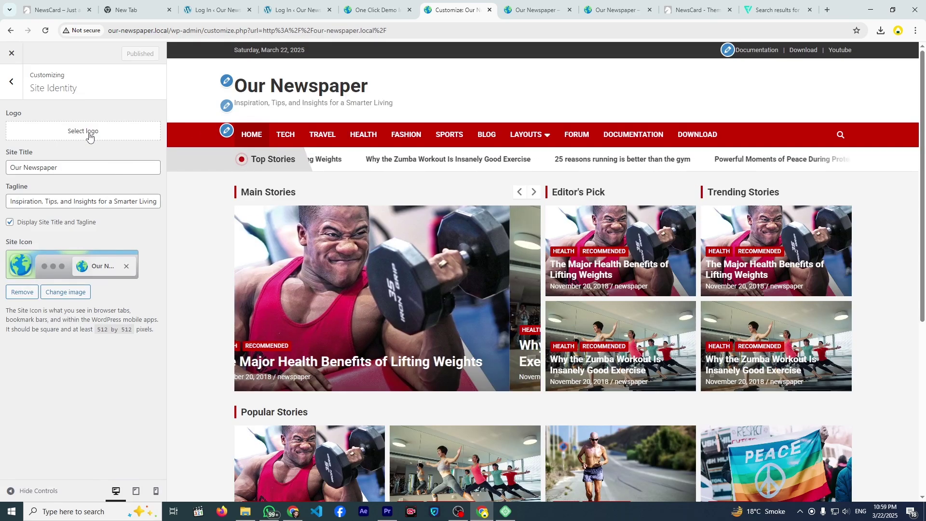
- Choose the earth image from the media library as the site logo
left_click(89, 137)
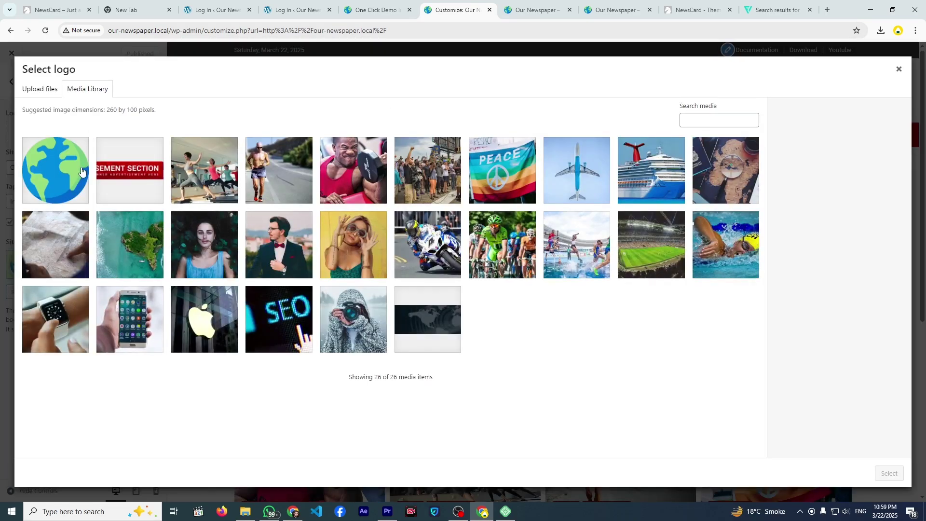
left_click(82, 170)
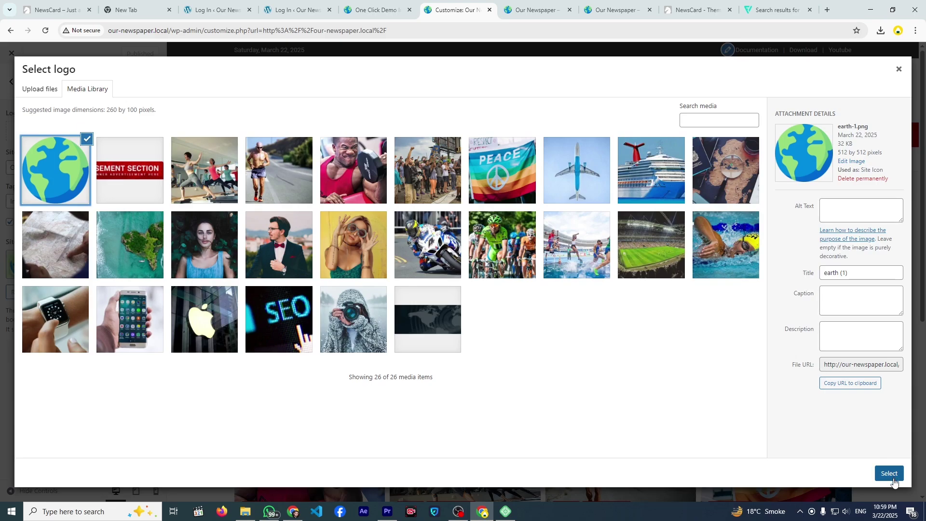
left_click(891, 474)
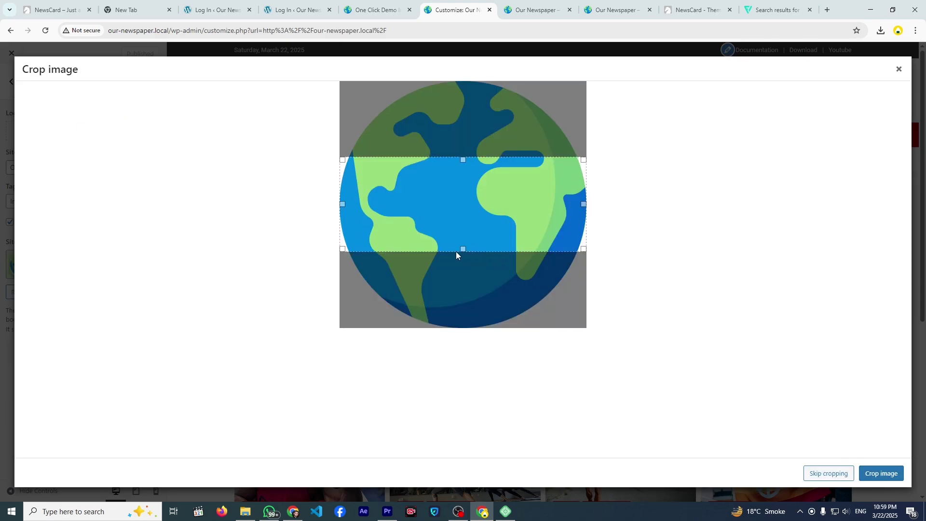
- Crop the logo to the full earth image, then reselect cropped-earth-1.png via Change logo
left_click_drag(463, 250, 473, 343)
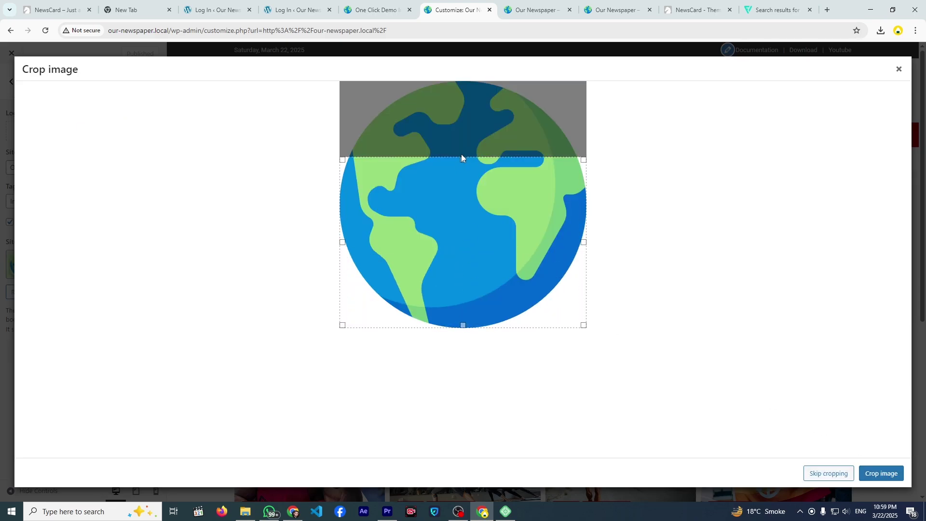
left_click_drag(462, 158, 462, 81)
left_click(900, 479)
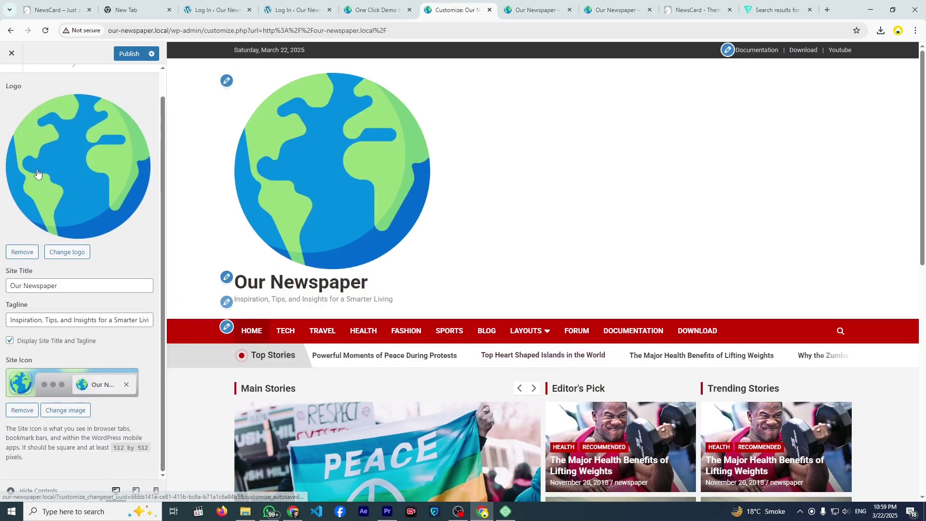
left_click(68, 247)
left_click(78, 188)
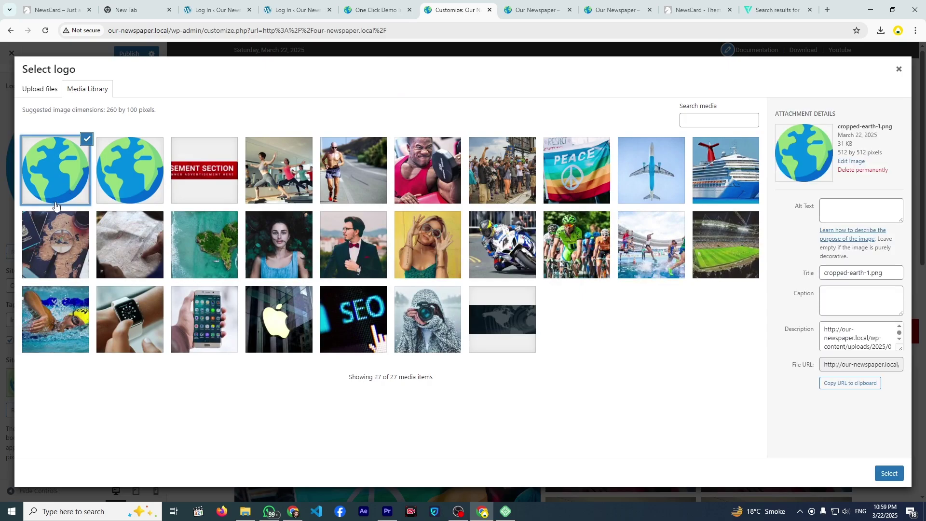
- Open cropped-earth-1.png in the image editor and try scaling it to 150 pixels
left_click(851, 162)
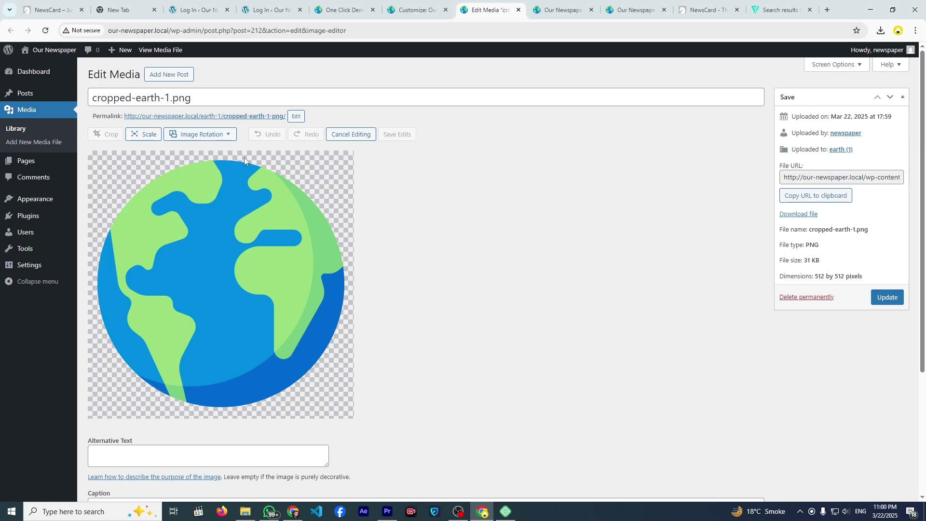
left_click(139, 137)
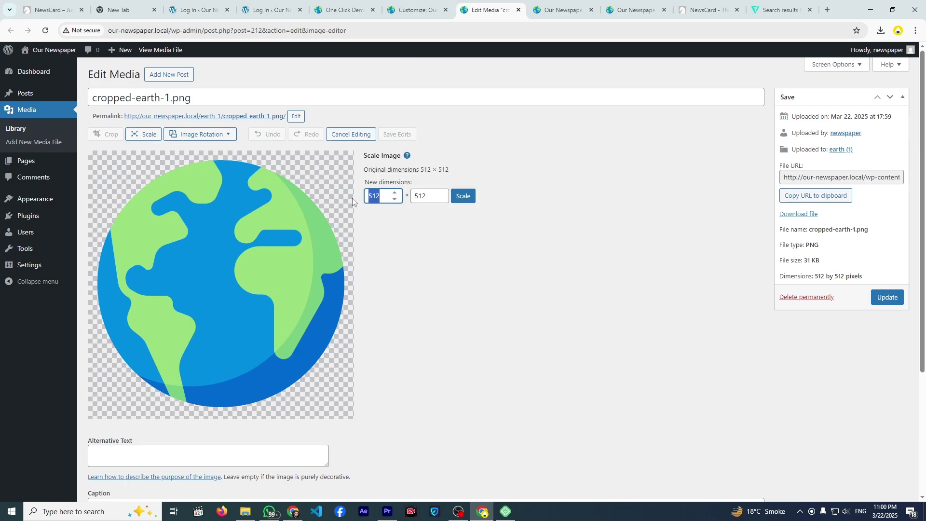
type("150")
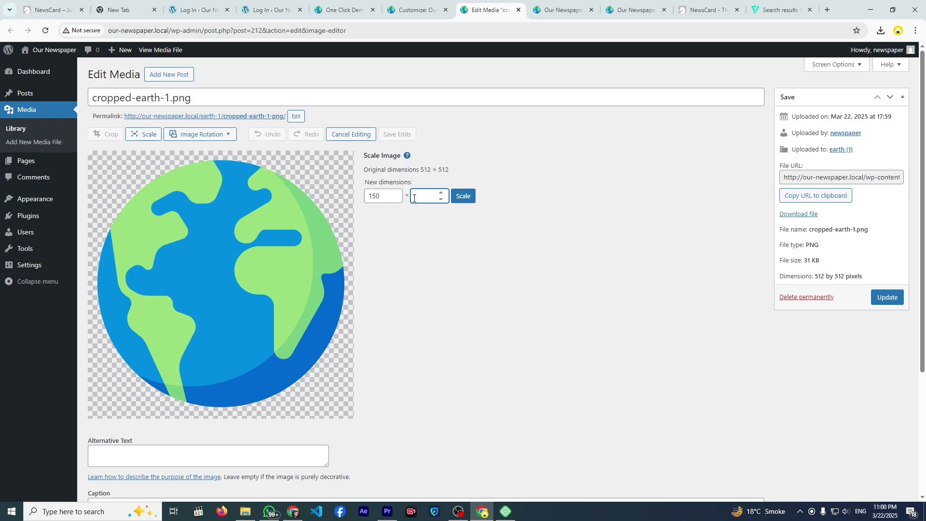
type("150")
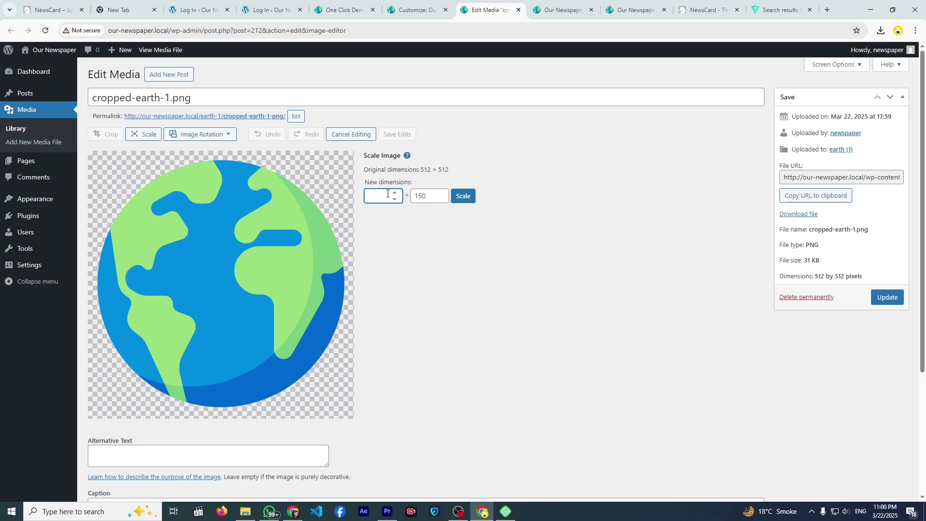
type("150")
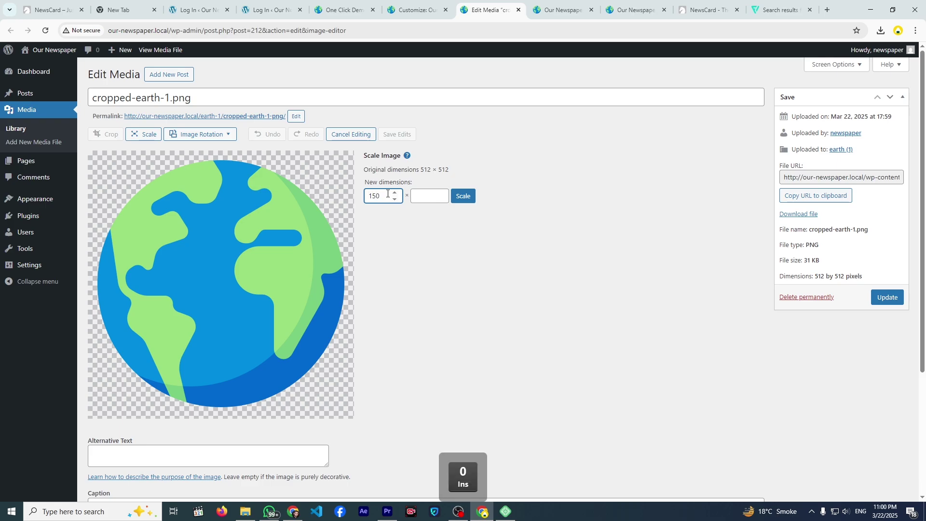
left_click(435, 197)
left_click(453, 214)
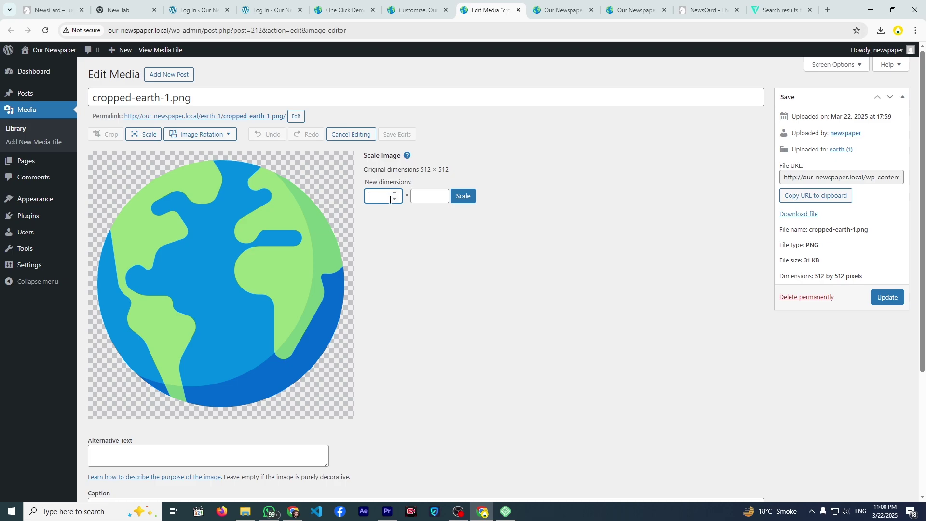
type("150")
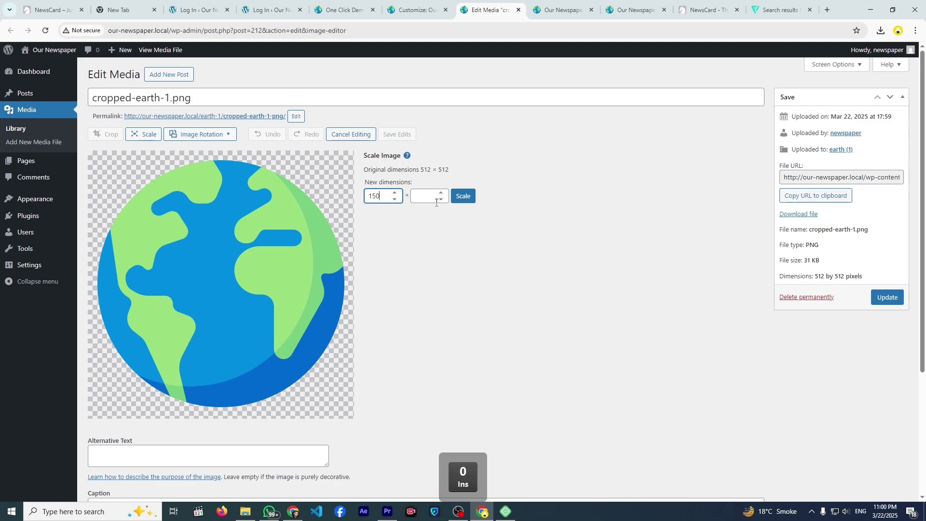
type("150")
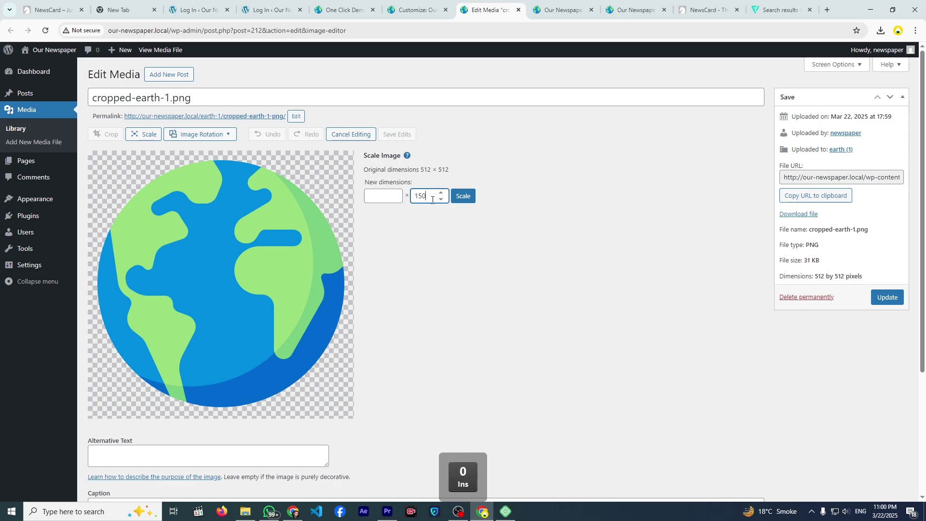
left_click(464, 206)
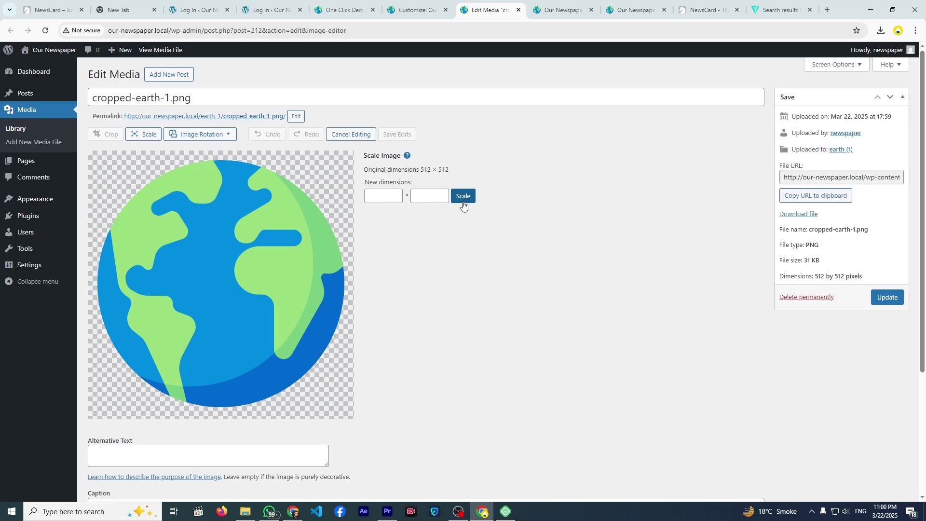
scroll(309, 270, "down", 4)
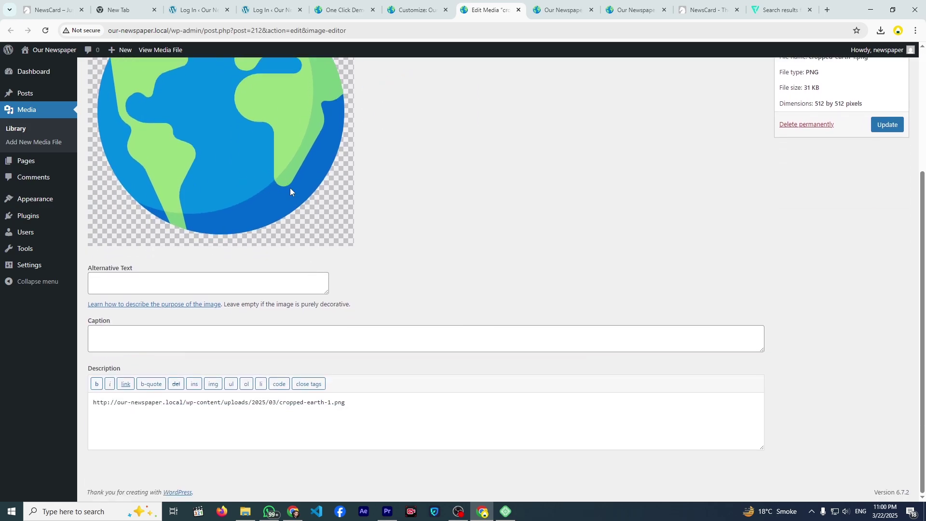
scroll(290, 192, "up", 4)
- Reload the editor and enter 150 × 150 in the Scale Image fields
left_click(44, 32)
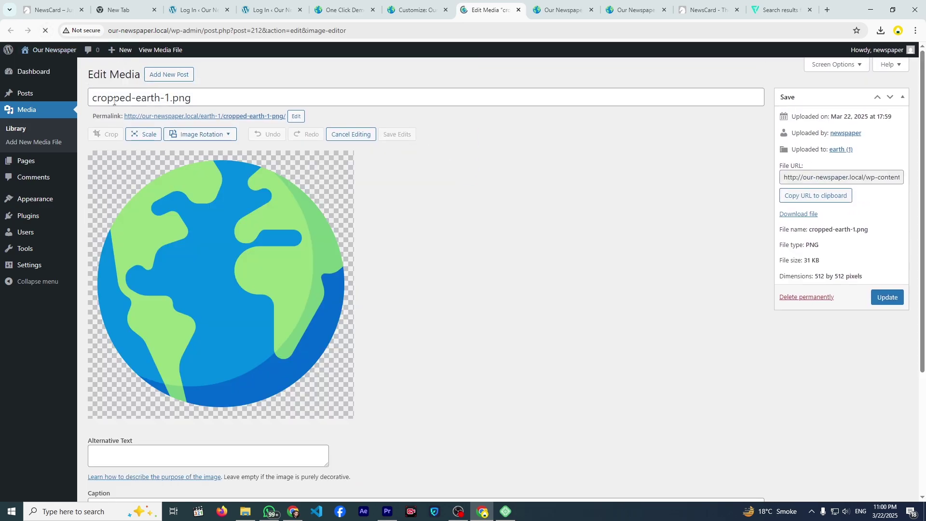
left_click(144, 134)
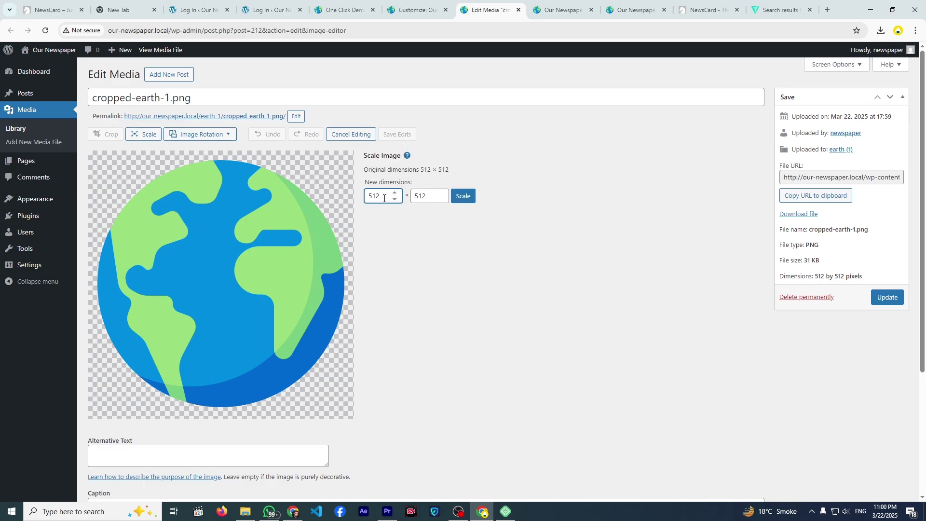
key("ctrl+a")
type("150")
key("Tab")
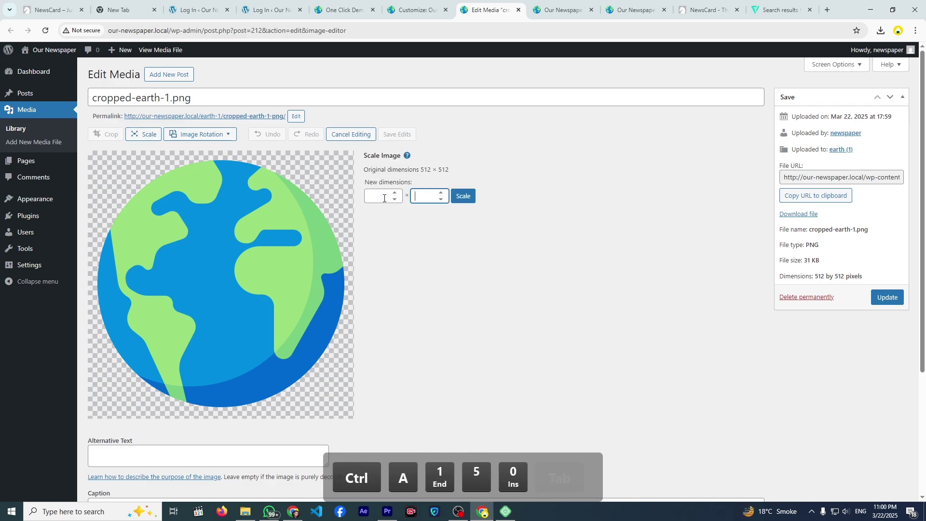
type("150")
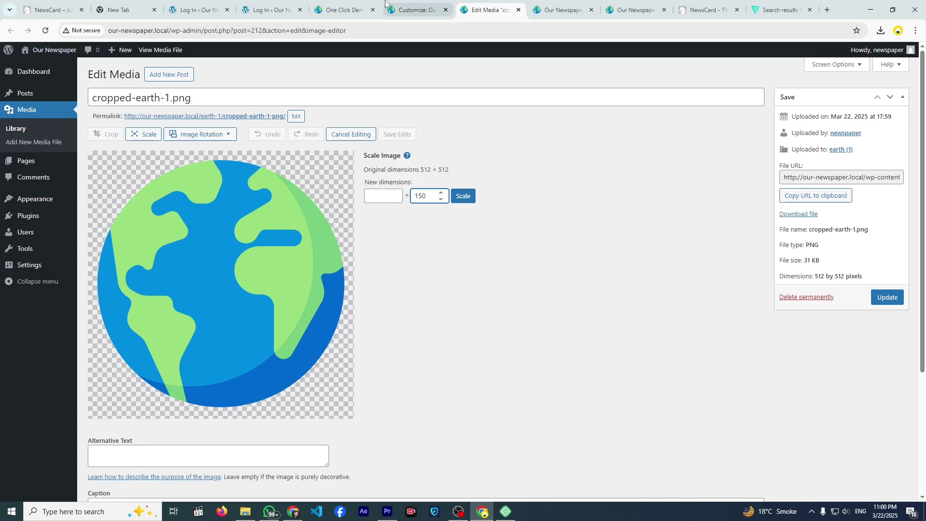
- Close the logo library, remove the earth logo in the Customizer, and return to Edit Media
left_click(415, 11)
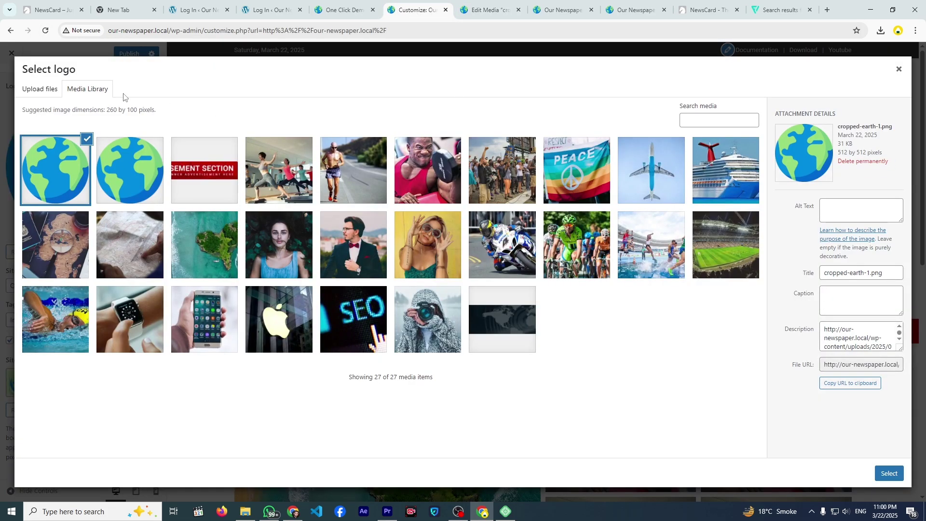
left_click(886, 73)
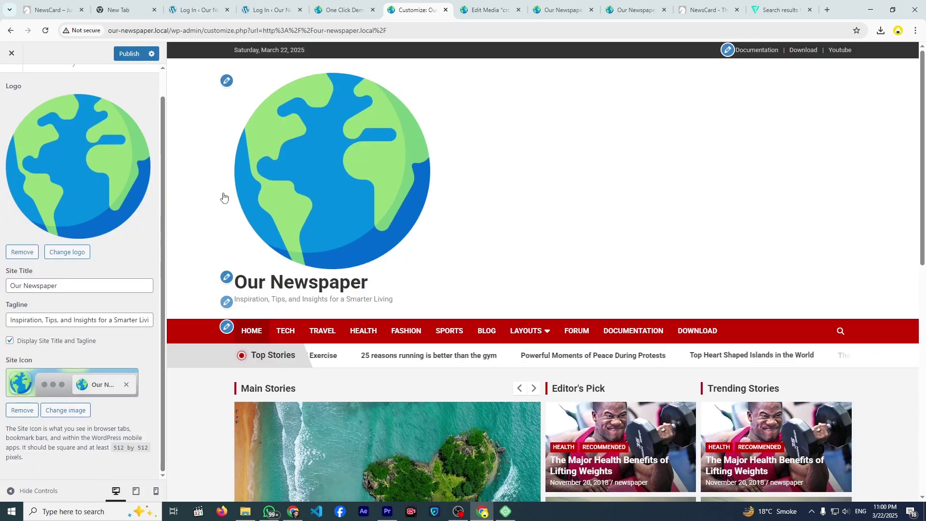
left_click(31, 253)
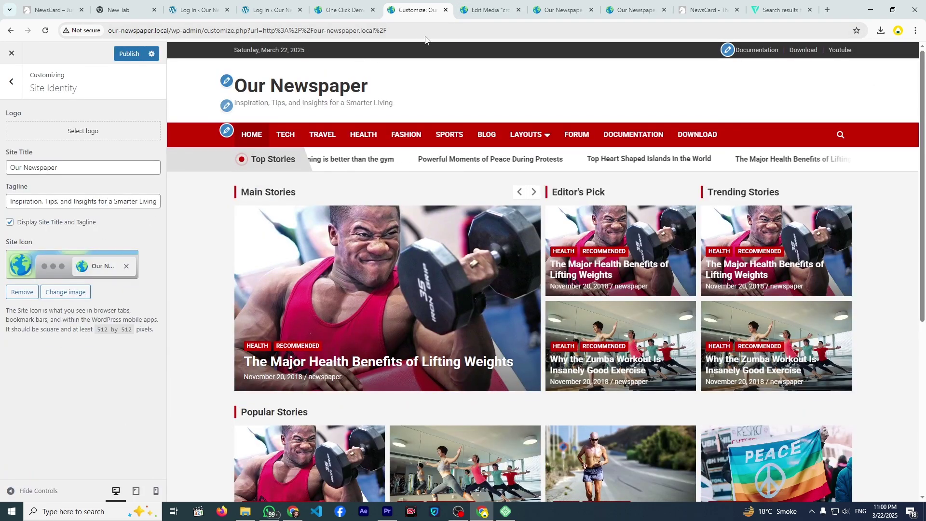
left_click(479, 12)
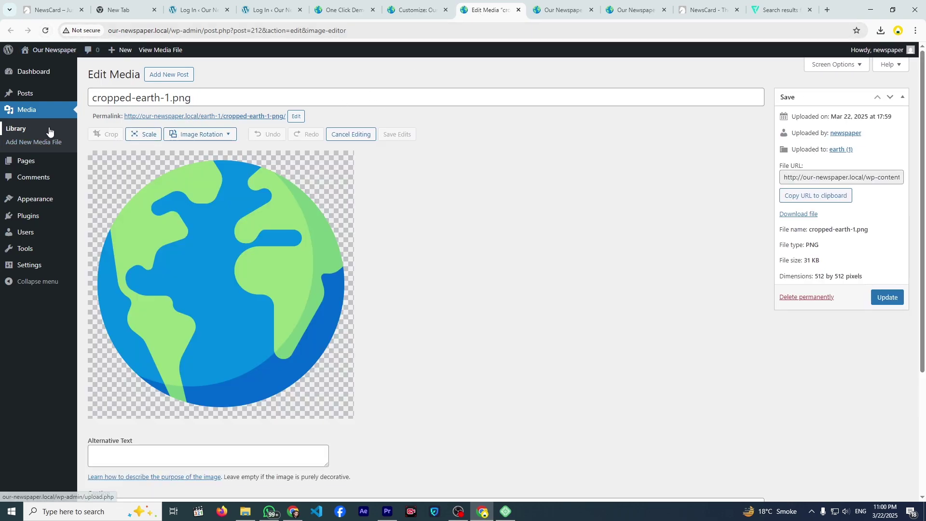
- Open cropped-earth-1.png from the media library in the image editor
left_click(43, 114)
left_click(130, 162)
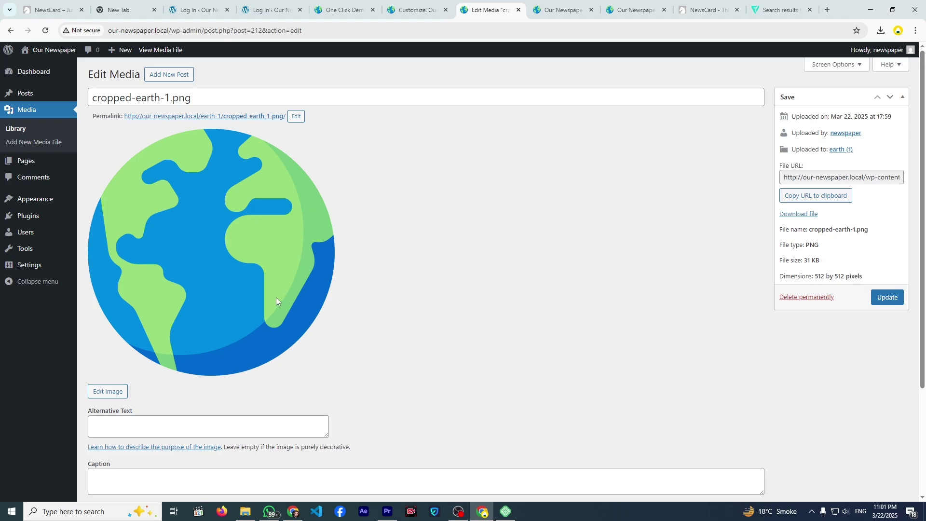
scroll(241, 304, "down", 2)
left_click(111, 295)
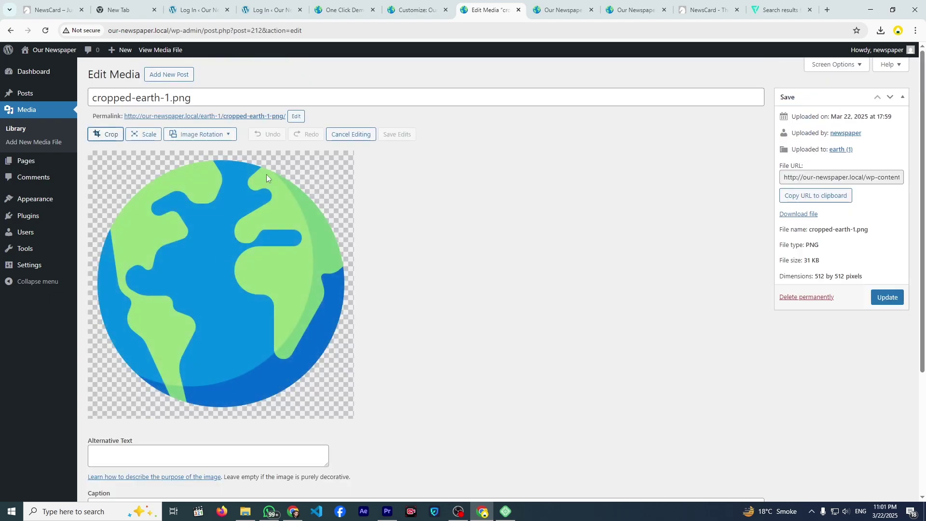
- Scale the earth image to 150 × 150 pixels and update the media file
left_click(145, 134)
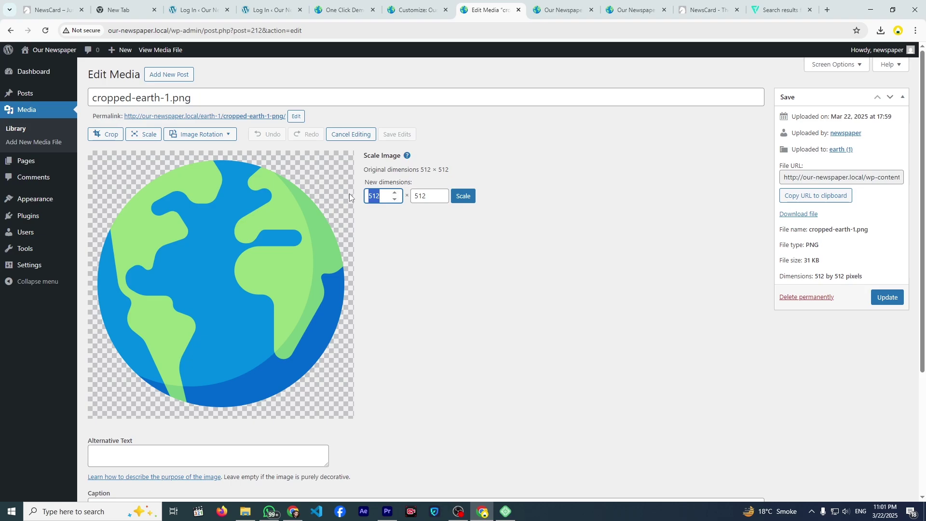
type("150")
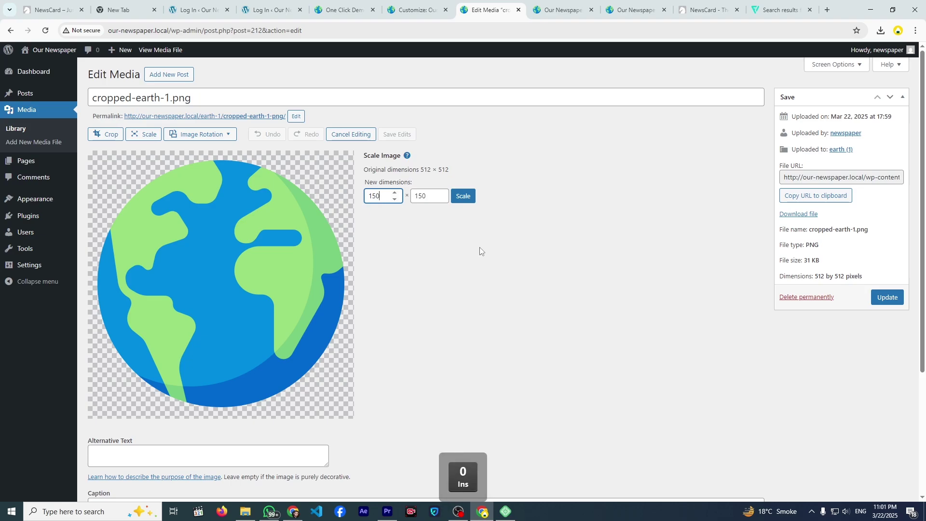
left_click(466, 198)
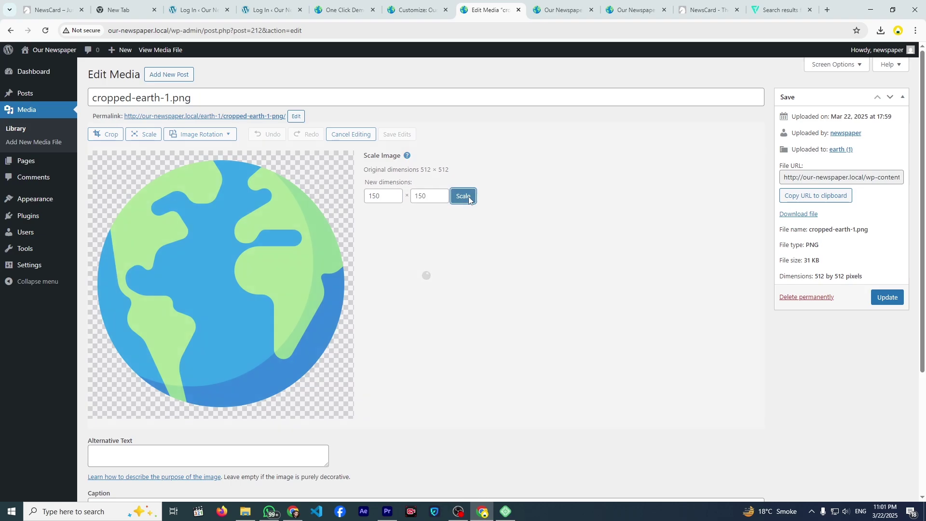
left_click(893, 298)
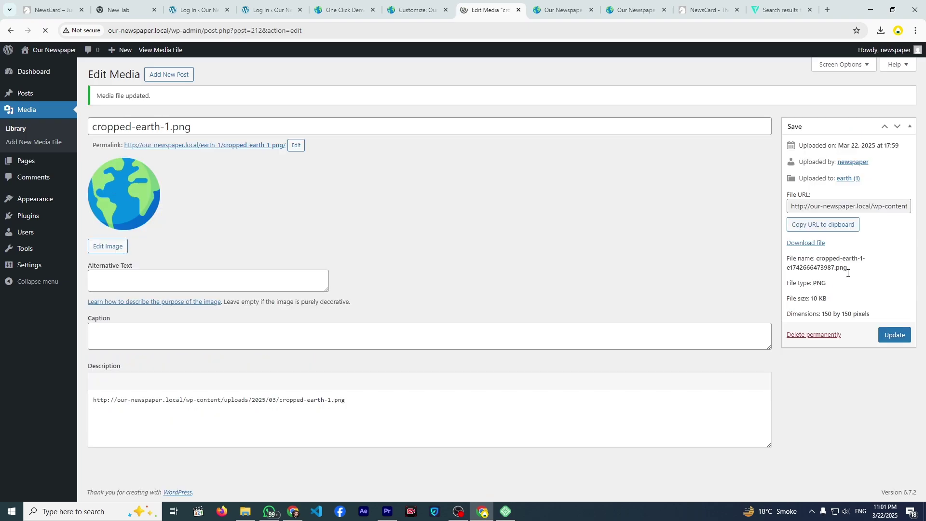
left_click(419, 16)
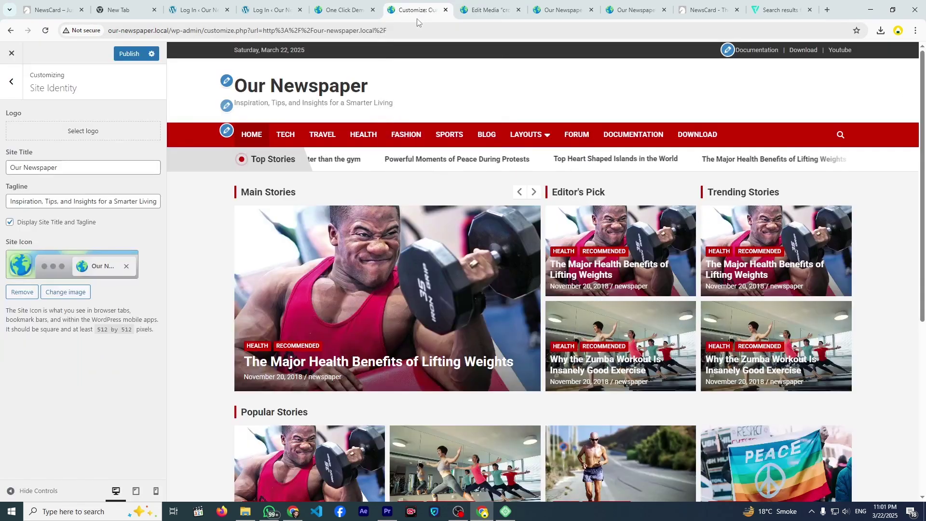
left_click(103, 130)
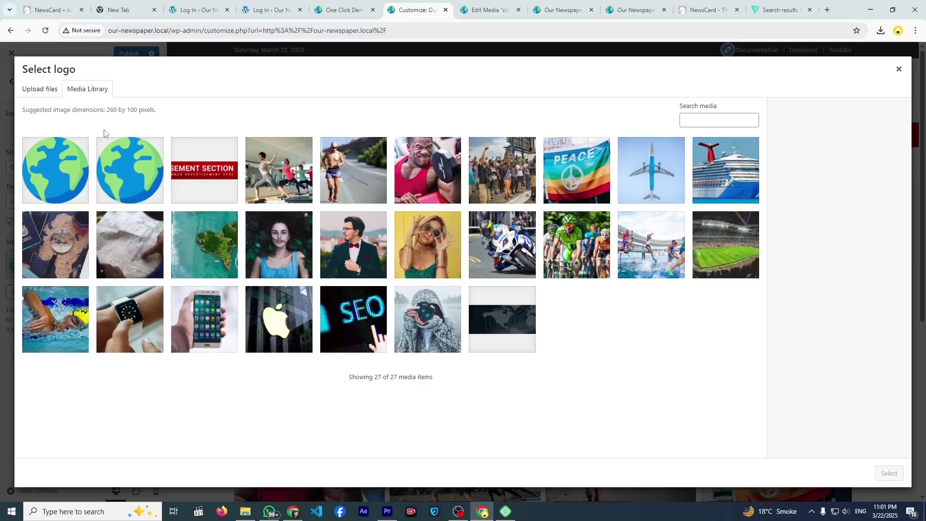
left_click(69, 169)
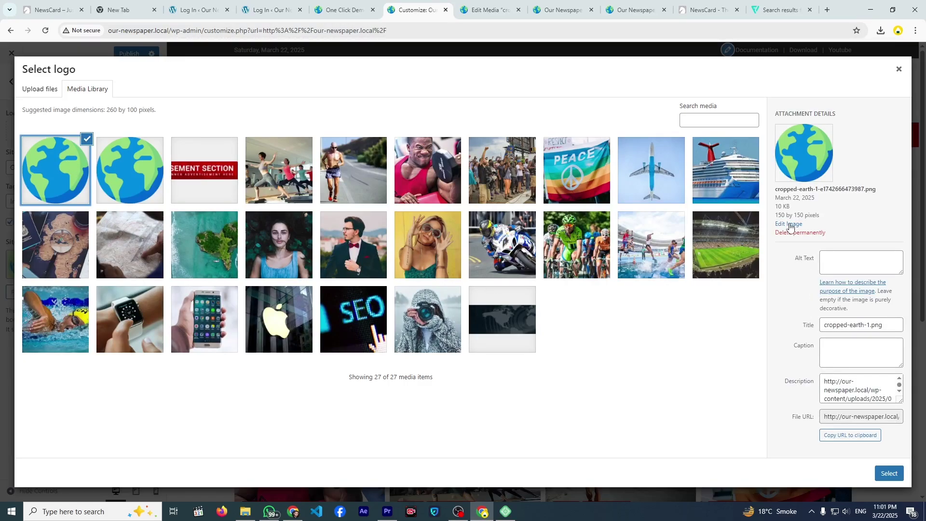
left_click(890, 474)
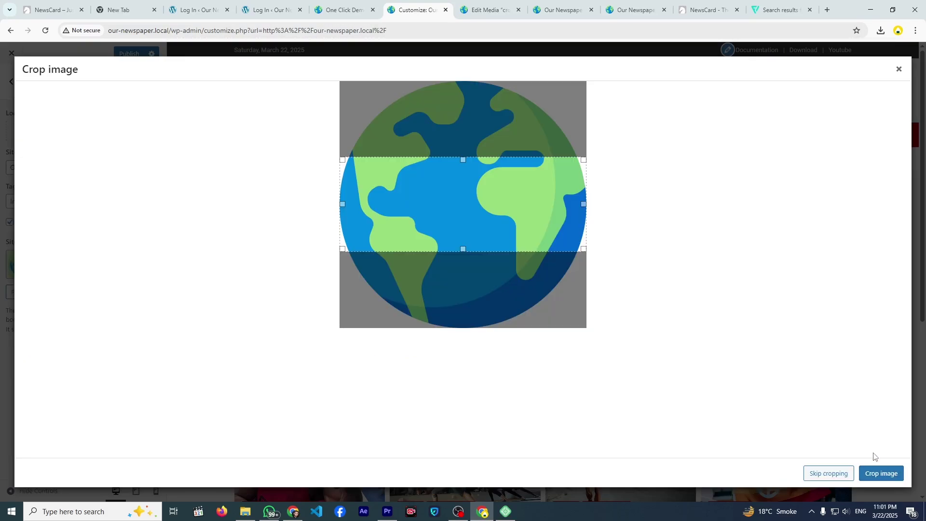
left_click_drag(462, 159, 469, 83)
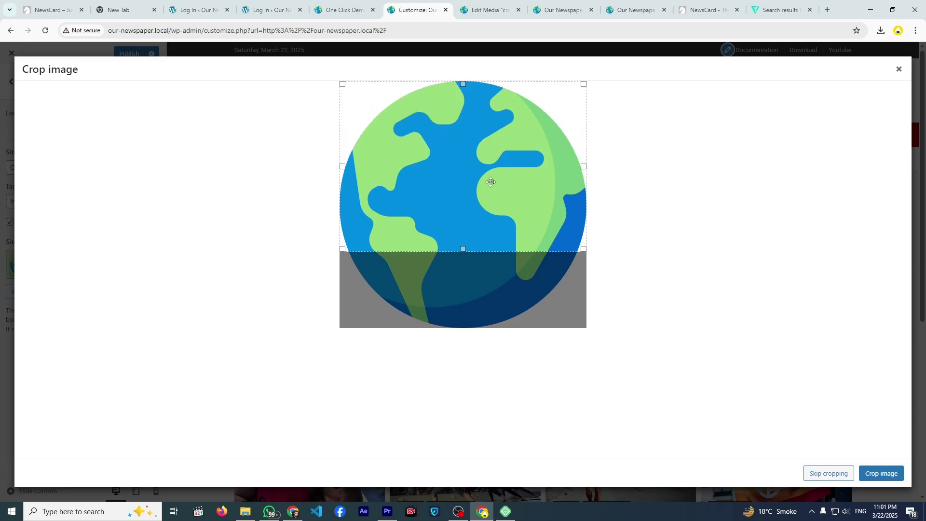
left_click_drag(463, 250, 471, 331)
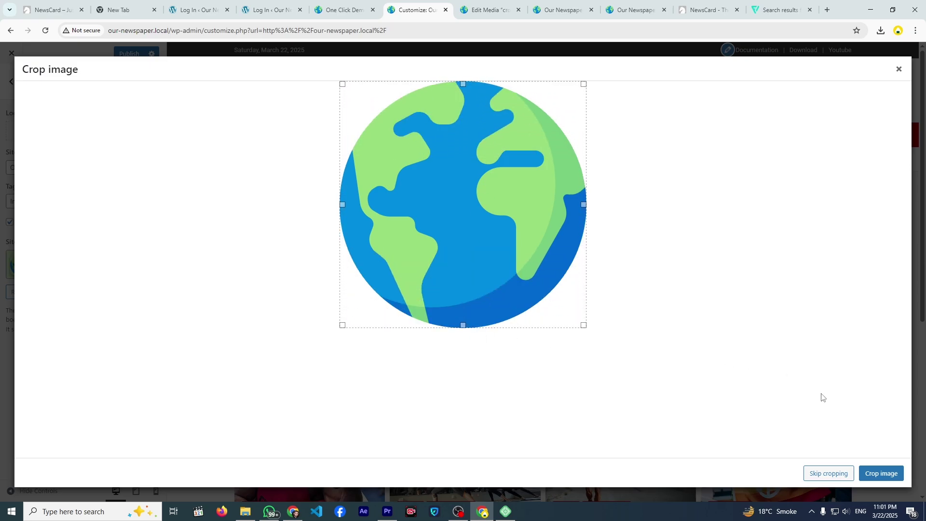
left_click(882, 474)
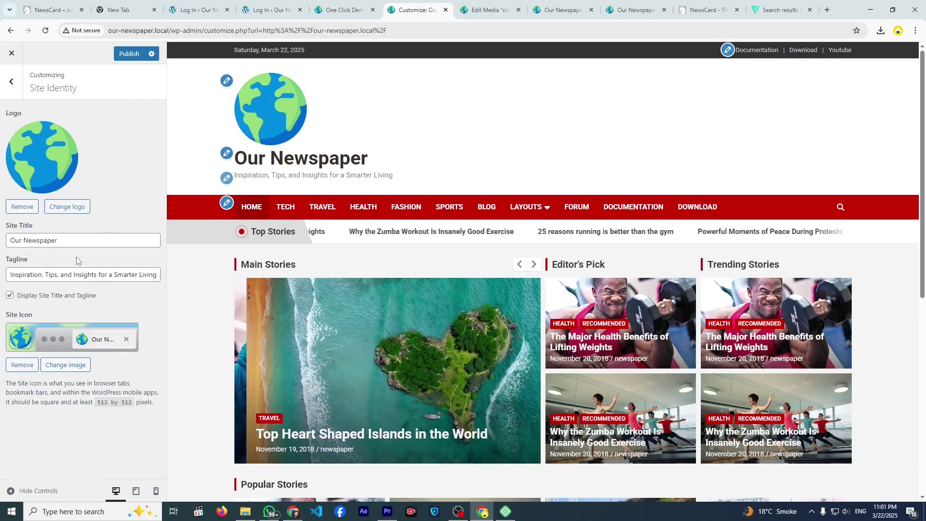
left_click(10, 295)
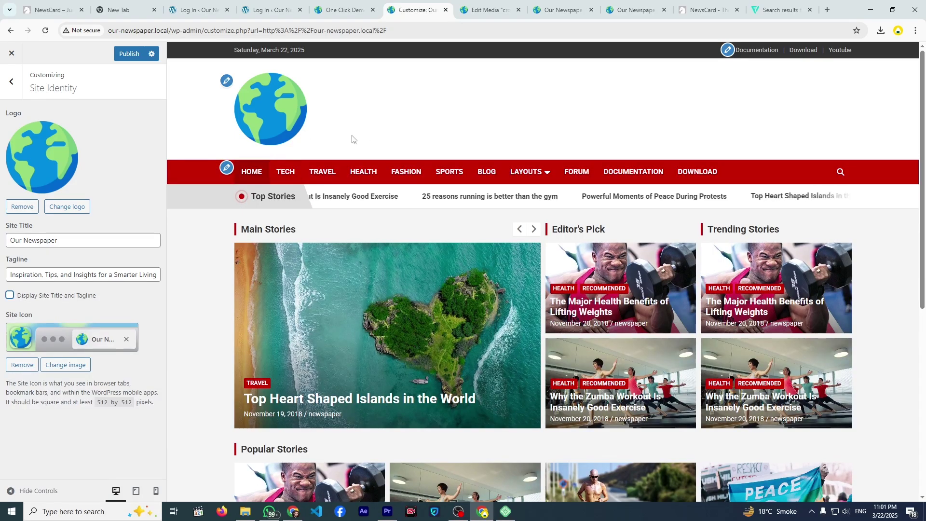
left_click(10, 296)
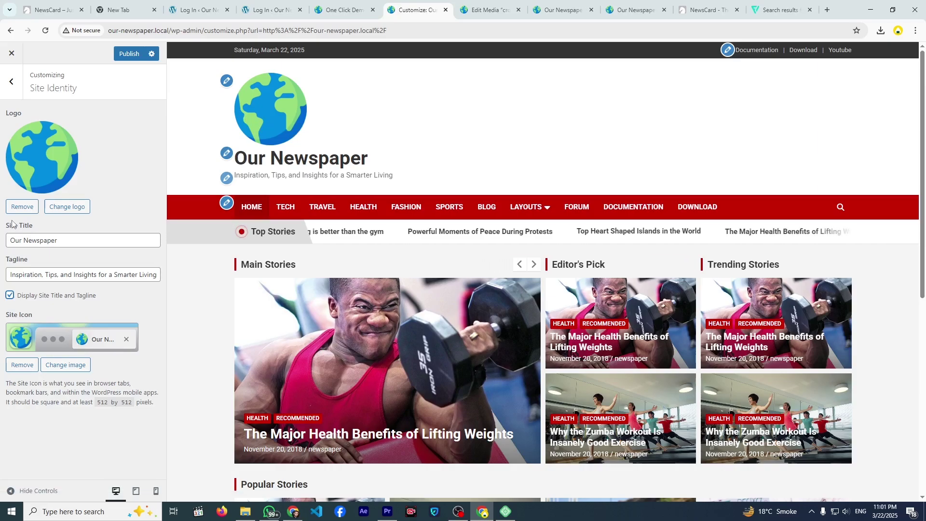
left_click(22, 207)
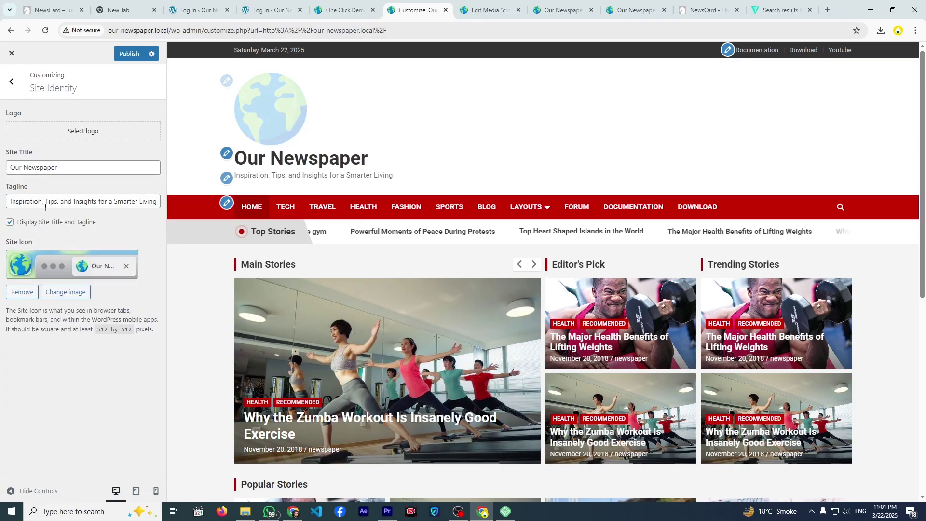
- Set the header text colour to red (#dd3333) in Colors
left_click(10, 85)
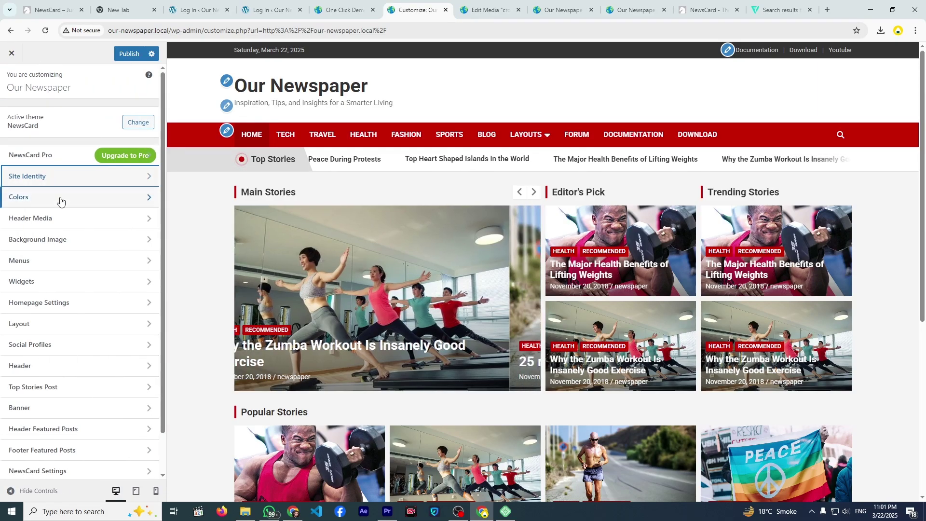
left_click(60, 200)
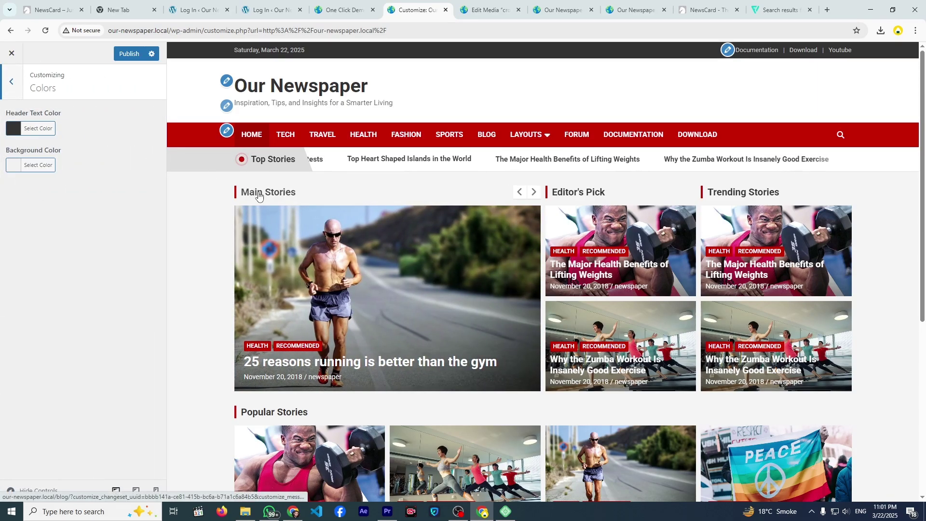
left_click(38, 128)
left_click(68, 173)
left_click_drag(75, 169, 76, 186)
left_click(38, 240)
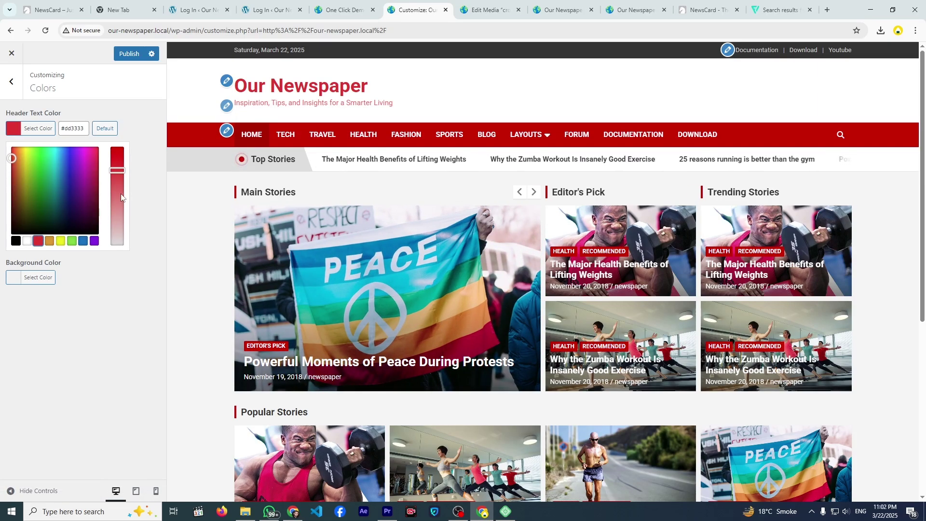
left_click(126, 211)
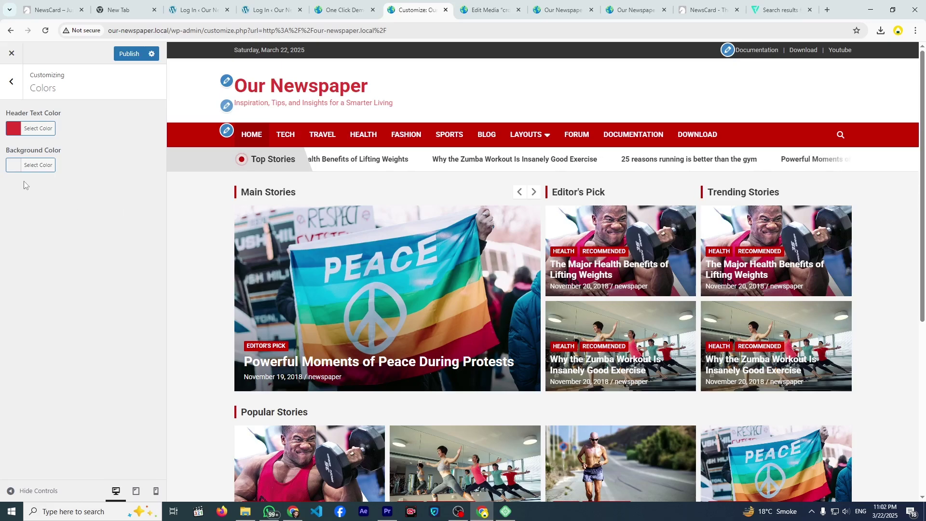
- Preview red, cyan and black page backgrounds, ending on white (#ffffff)
left_click(15, 166)
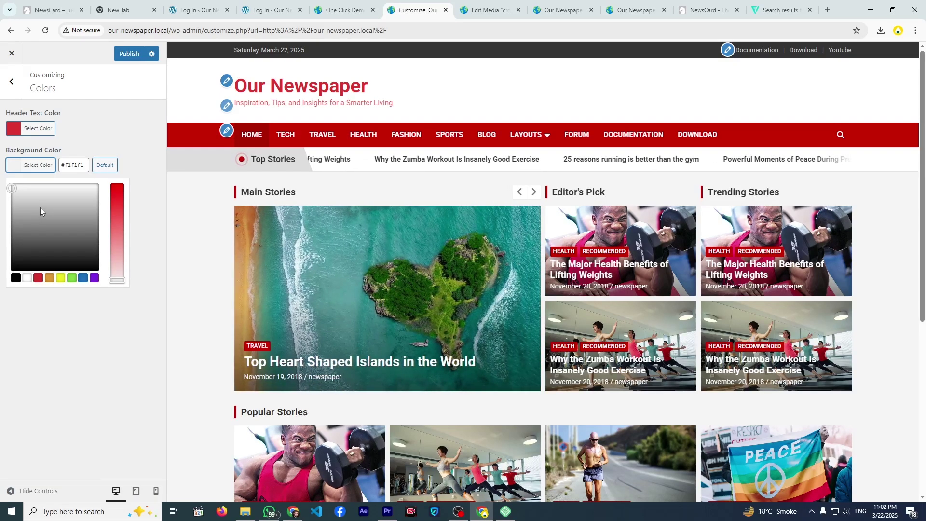
left_click(37, 277)
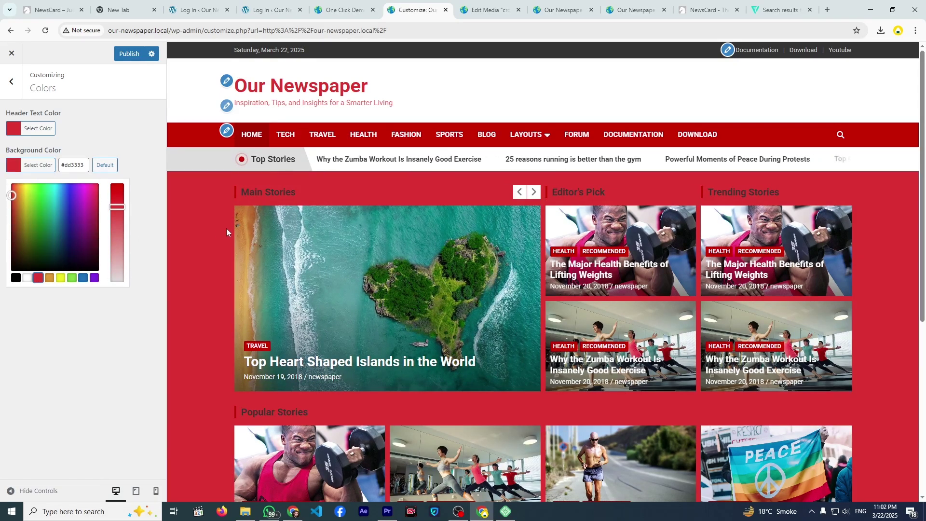
scroll(227, 227, "down", 5)
left_click(58, 186)
left_click_drag(58, 186, 11, 178)
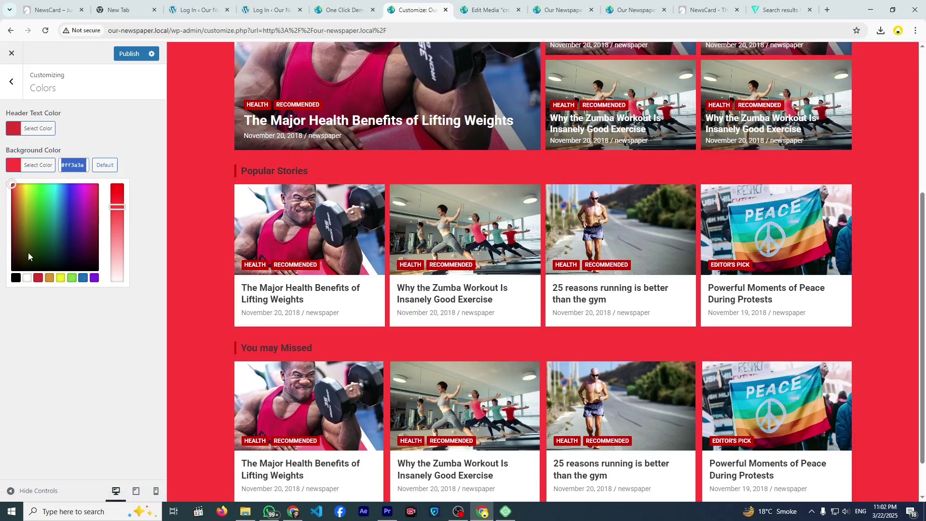
left_click(27, 277)
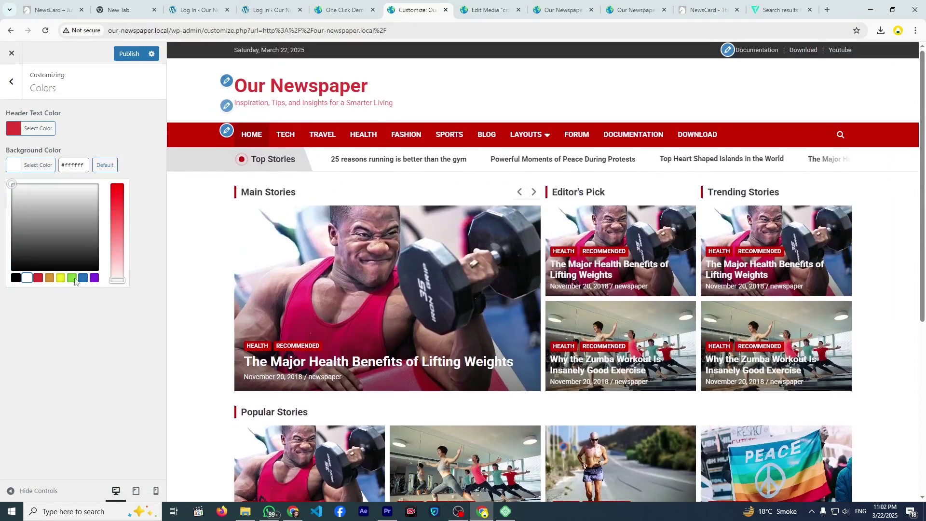
left_click(16, 278)
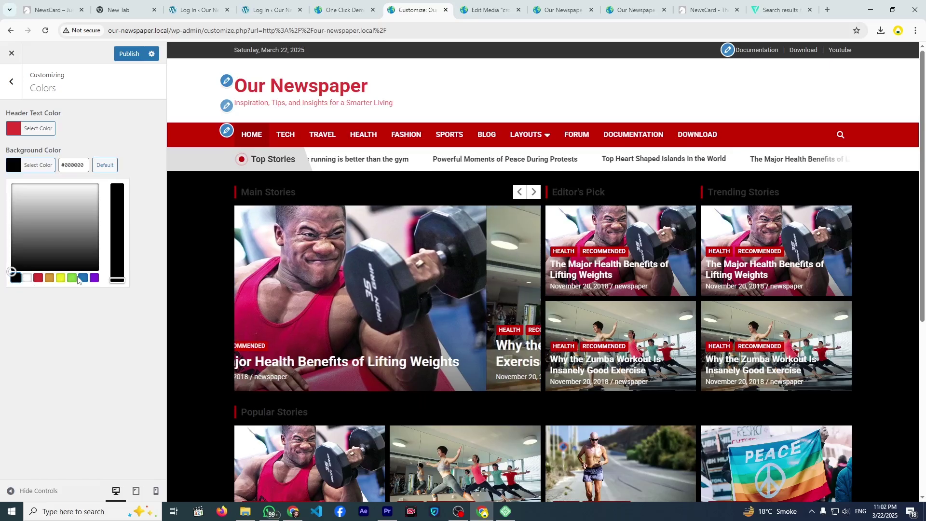
scroll(309, 270, "down", 6)
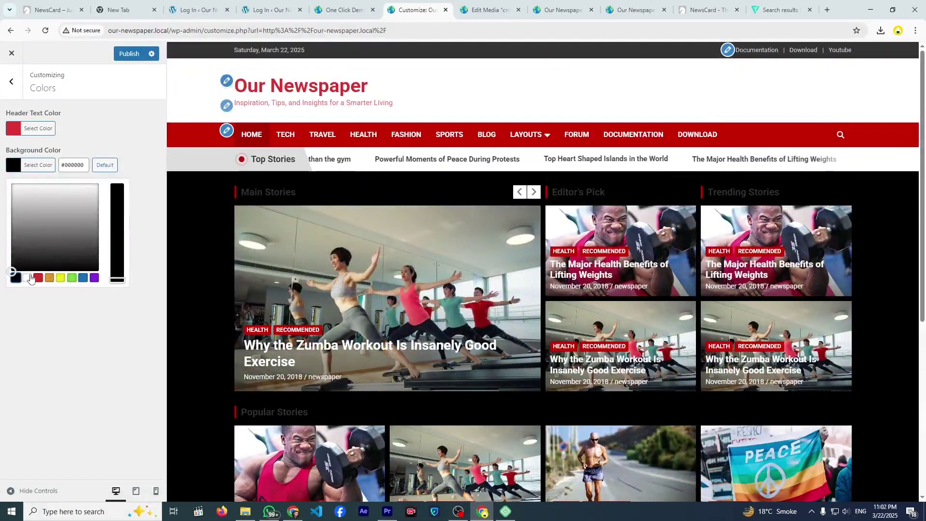
left_click(26, 278)
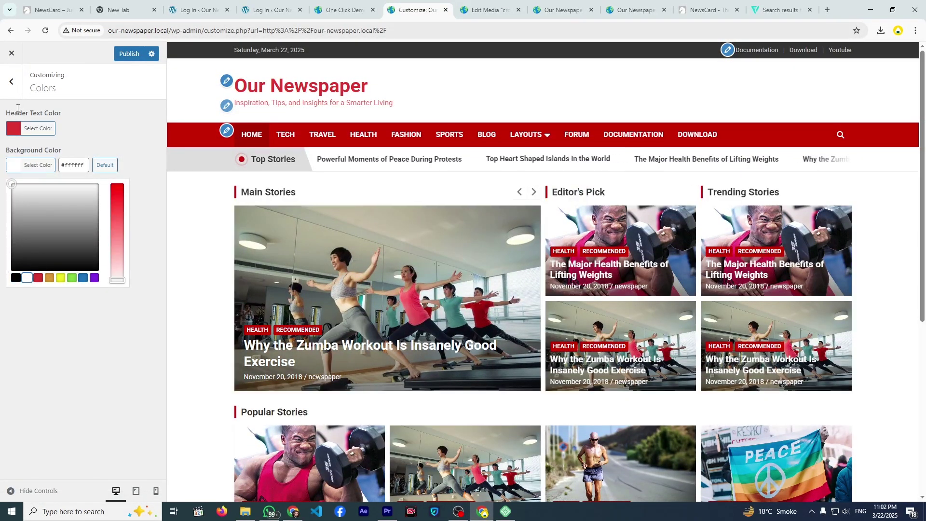
left_click(16, 92)
- Open Header Media and browse for a header video, closing the empty media picker
scroll(326, 209, "down", 4)
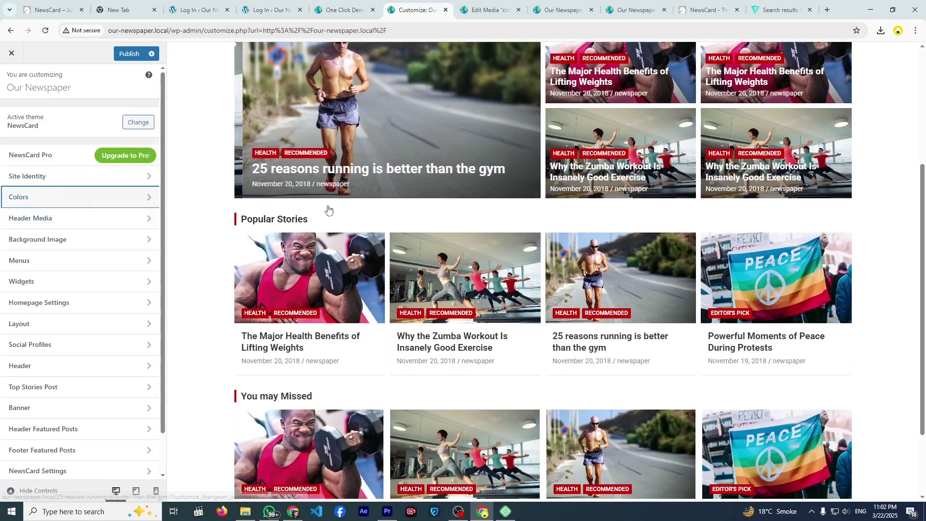
scroll(242, 218, "up", 2)
left_click(144, 221)
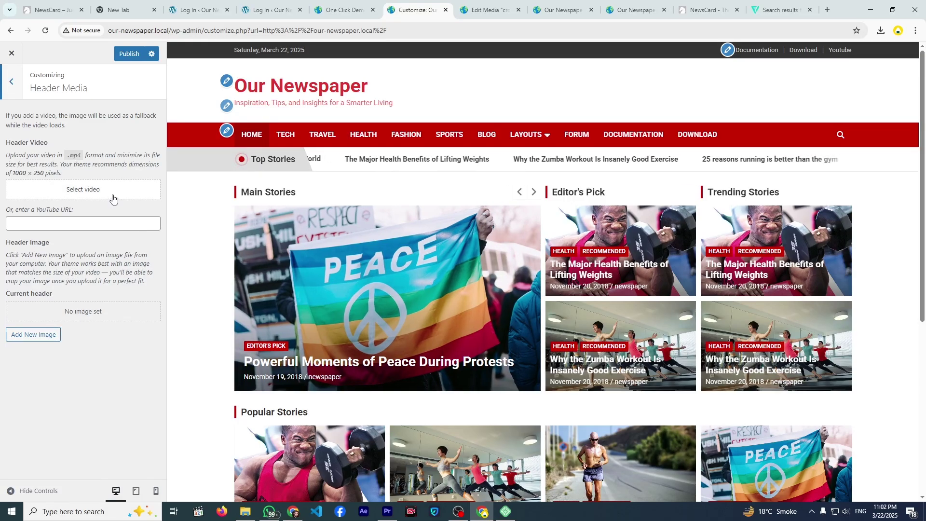
left_click(91, 196)
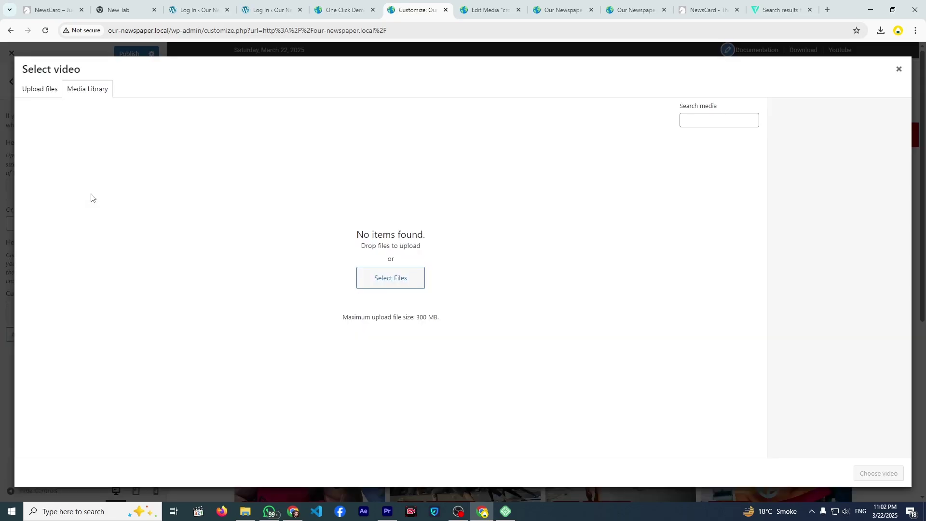
left_click(899, 70)
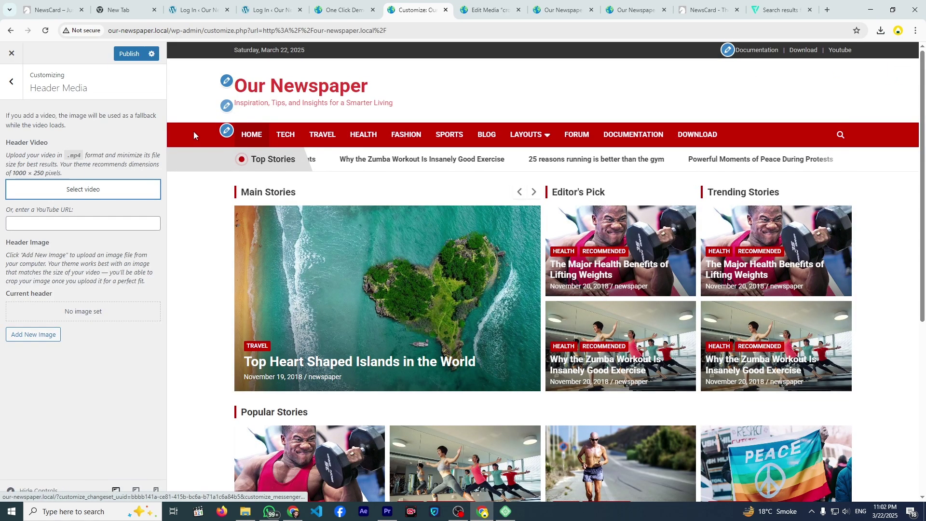
left_click(826, 9)
- Open the saved YouTube video and bring up its share link
left_click(490, 220)
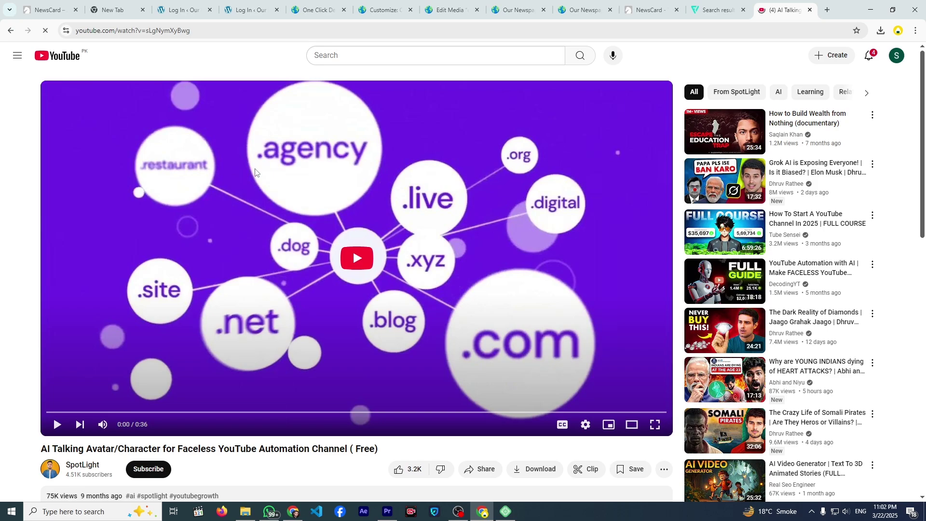
scroll(255, 169, "down", 2)
scroll(256, 224, "down", 3)
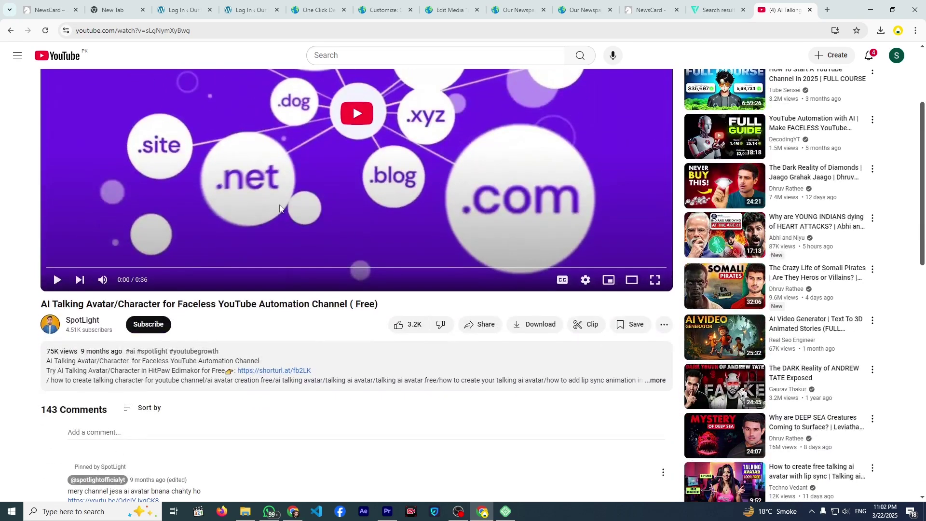
left_click(477, 324)
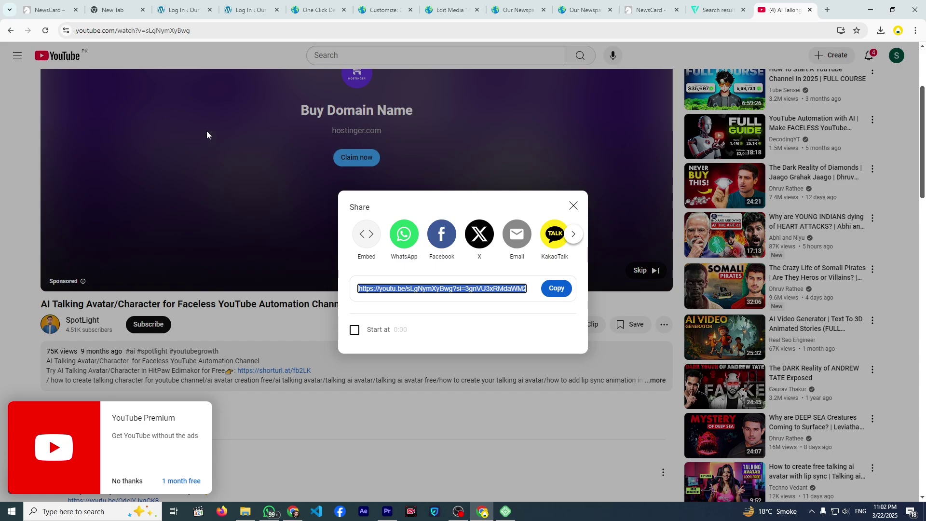
- Return to the Header Media customizer and focus the YouTube URL field
left_click(170, 7)
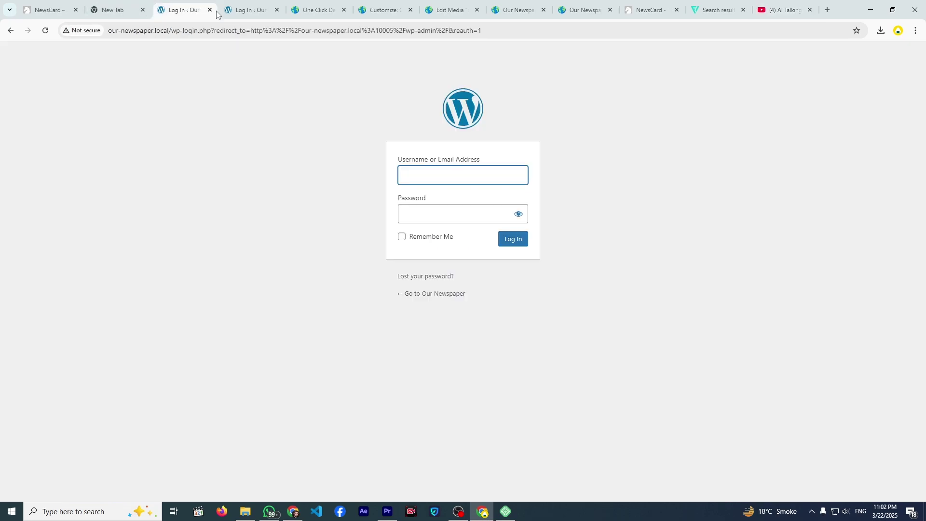
left_click(390, 10)
left_click(100, 221)
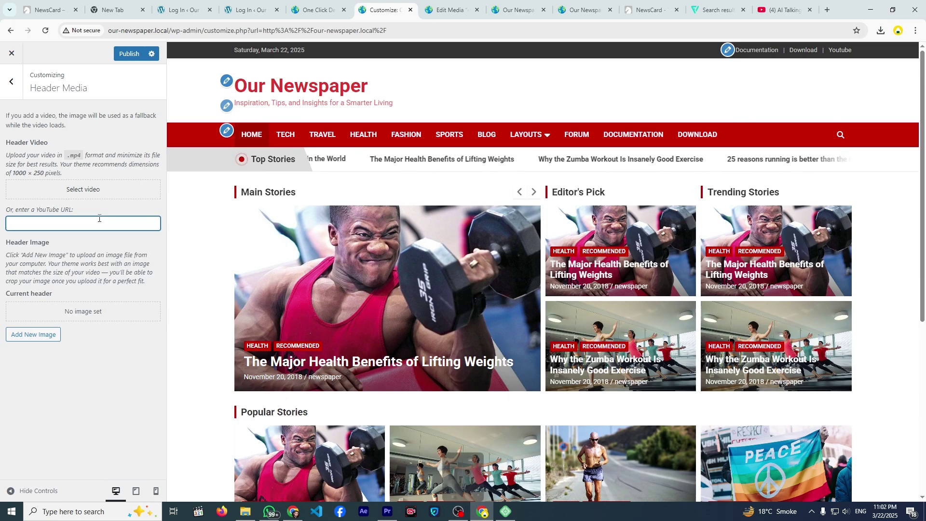
- Paste the YouTube link as header video, close the YouTube tab, then clear the link
key("ctrl+v")
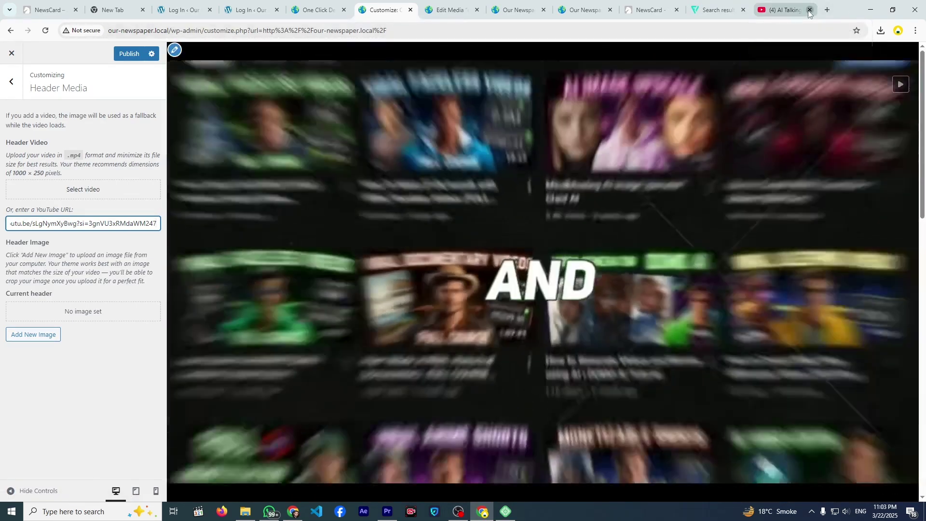
left_click(810, 9)
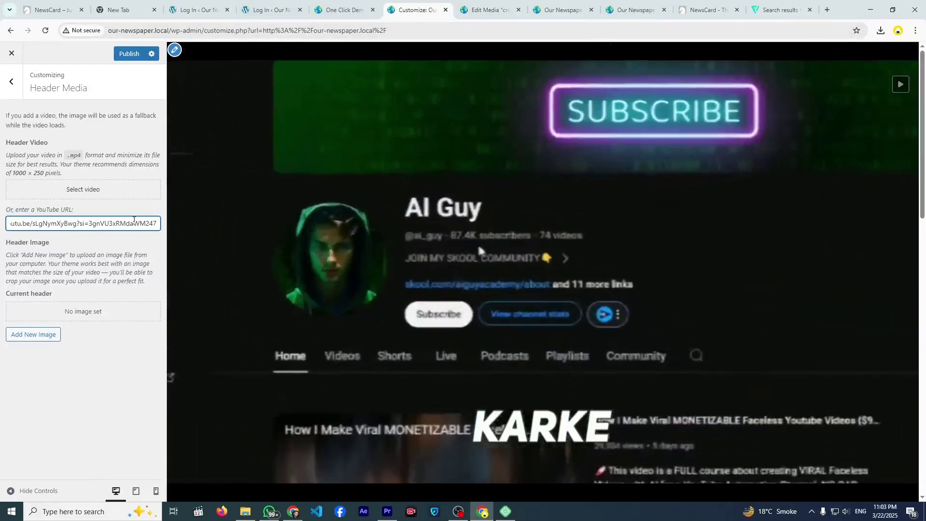
key("ctrl+a")
key("BackSpace")
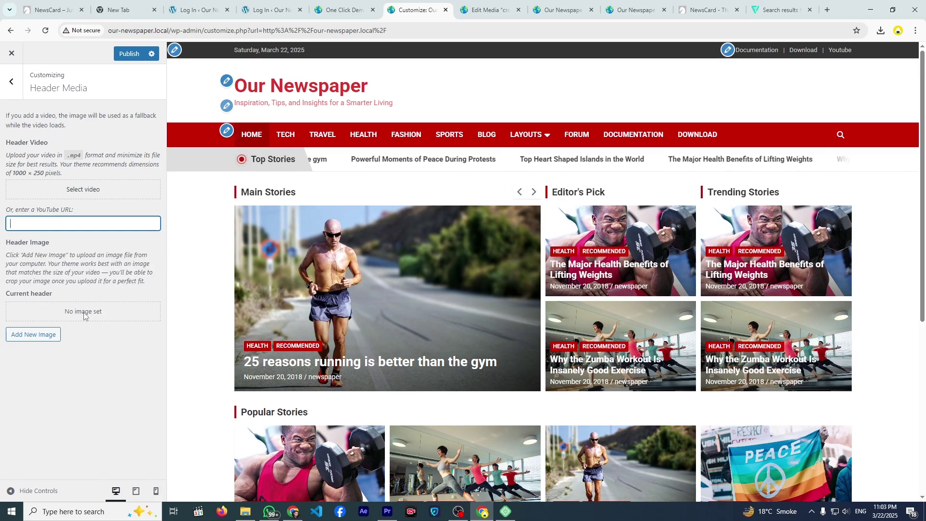
- Add the dark header-bg image as a header, widening the crop to its right edge
left_click(55, 334)
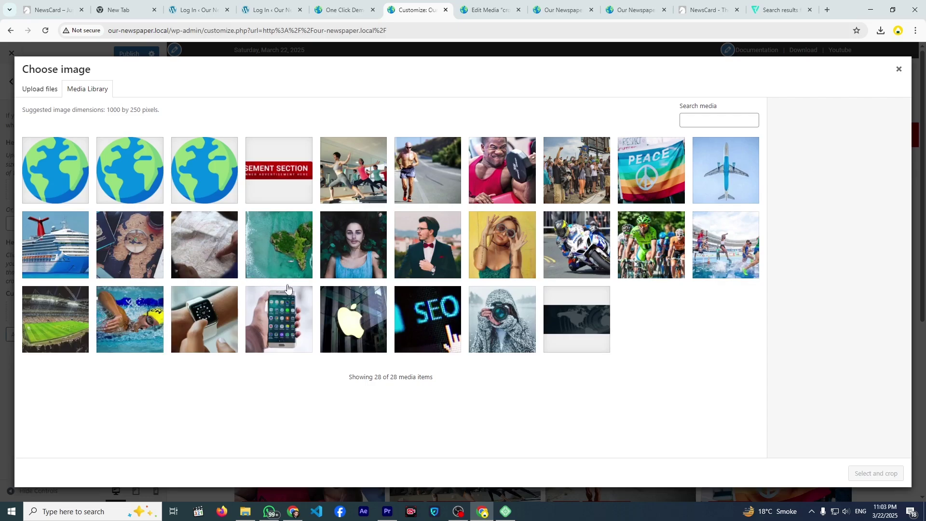
left_click(547, 311)
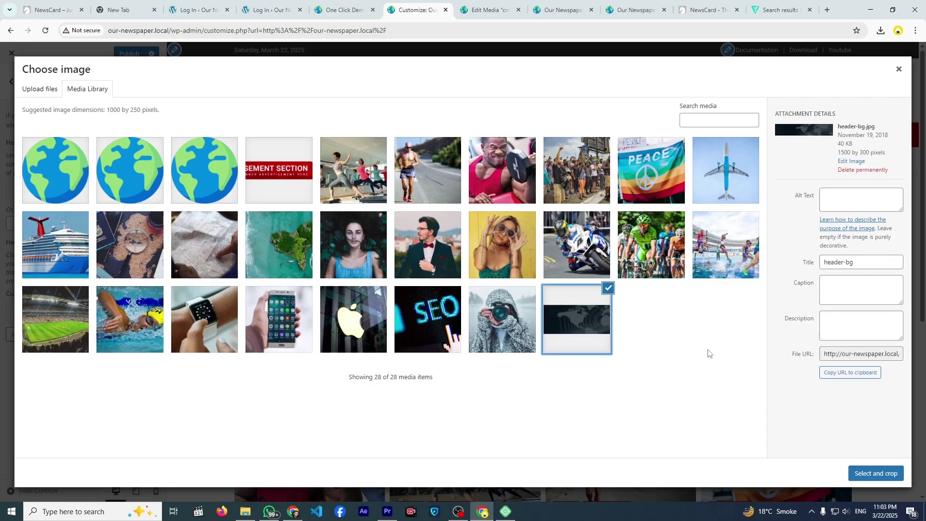
left_click(855, 473)
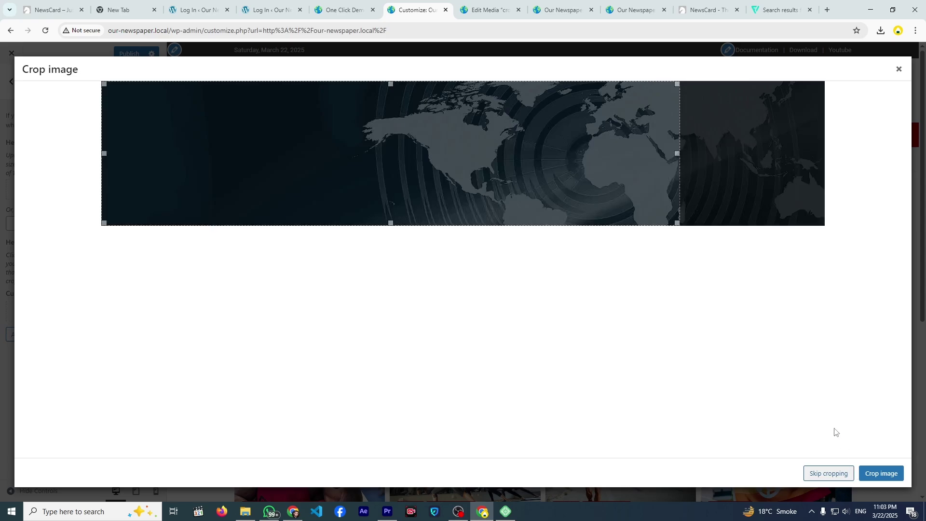
left_click_drag(678, 153, 866, 182)
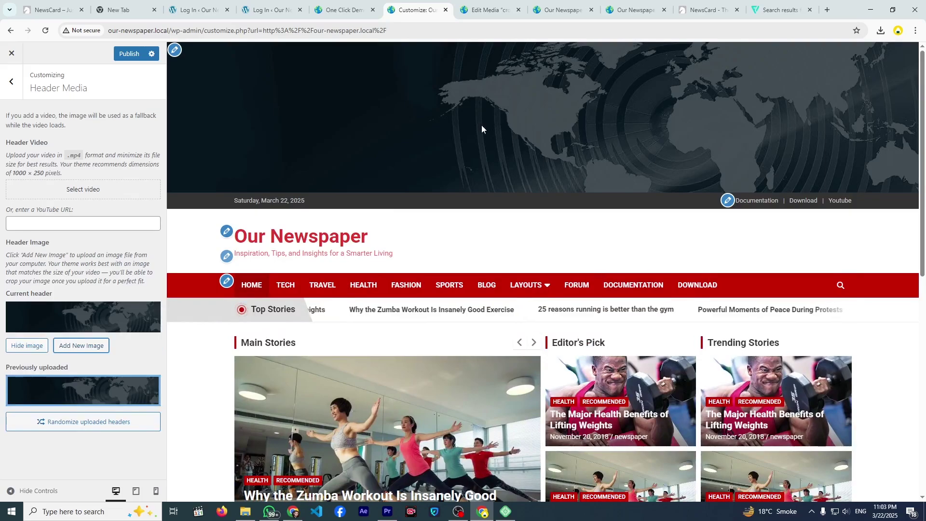
scroll(273, 219, "down", 2)
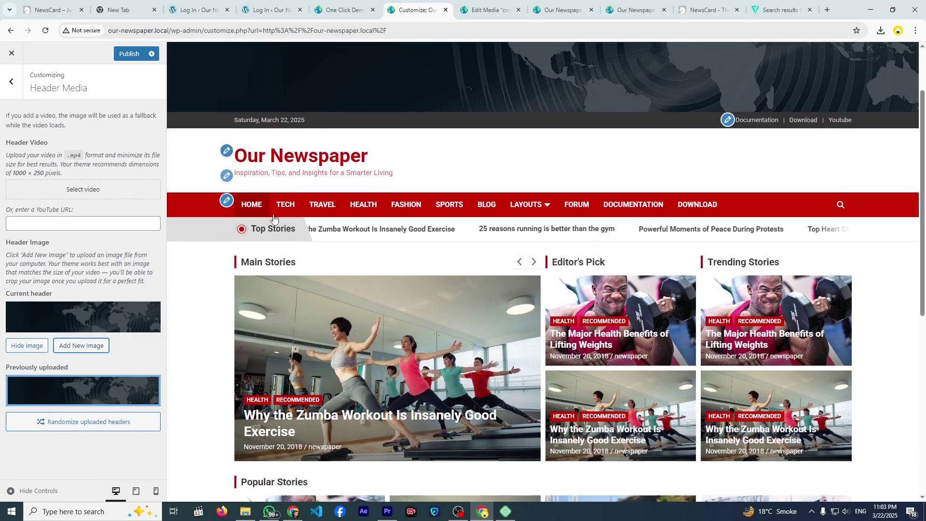
scroll(274, 219, "down", 2)
scroll(274, 231, "up", 4)
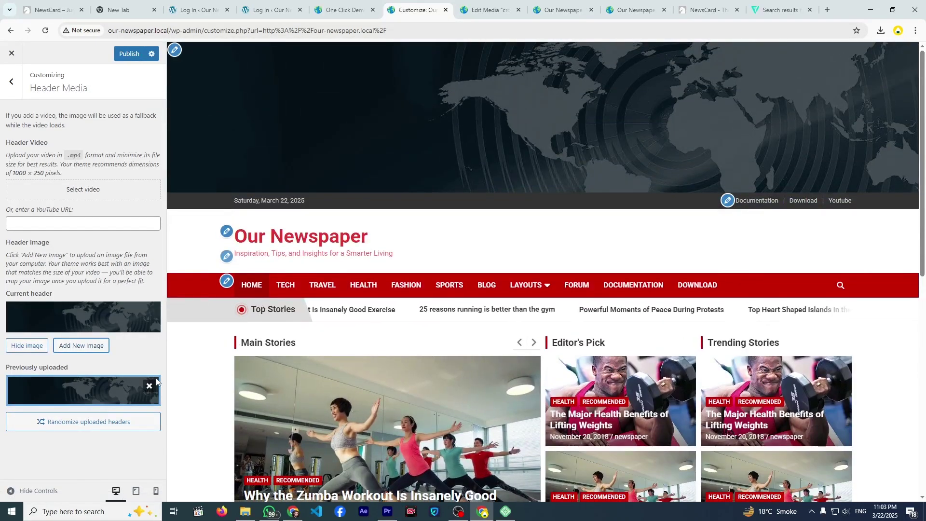
- Add travel-4 cropped to the ship's decks and randomize the uploaded headers
left_click(70, 346)
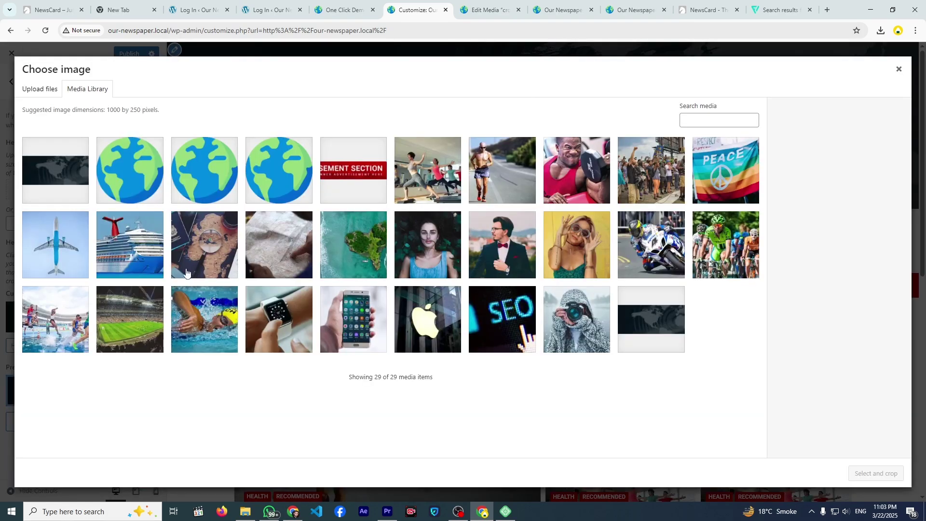
left_click(154, 259)
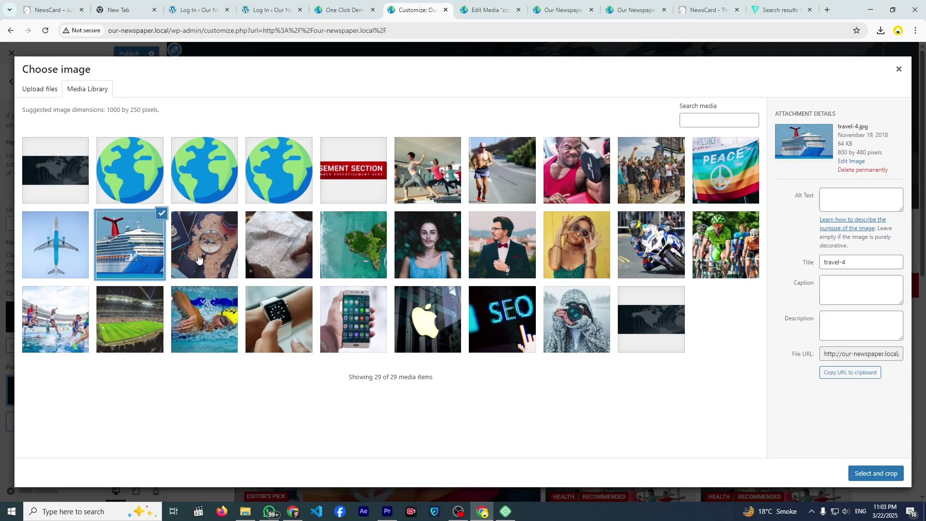
left_click(856, 474)
left_click_drag(458, 122, 465, 197)
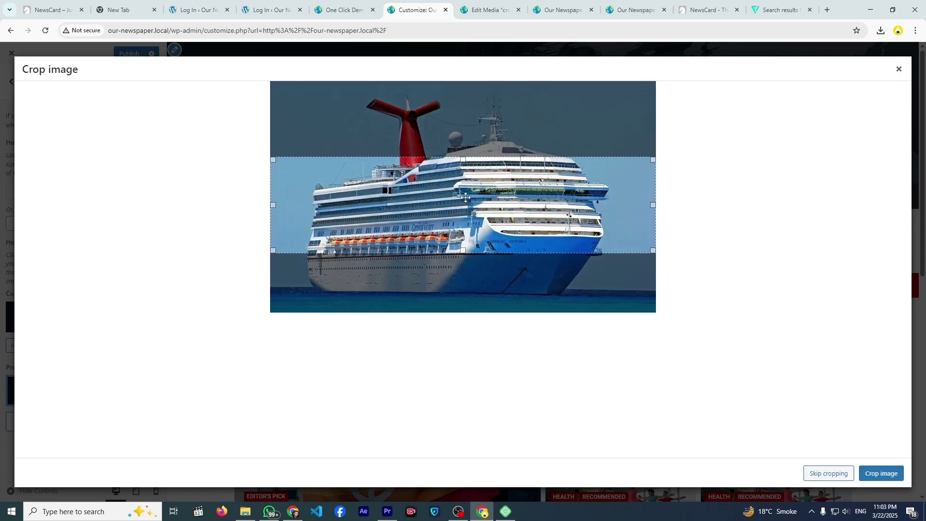
left_click(874, 473)
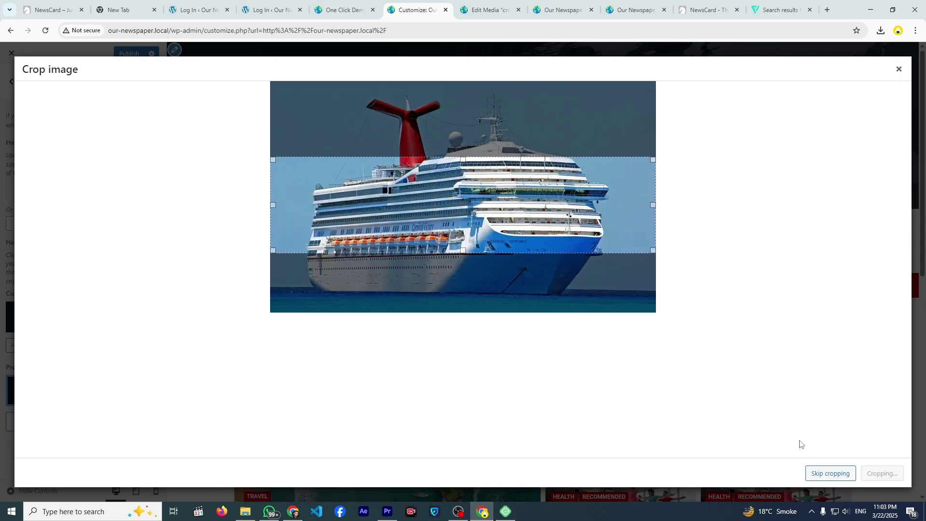
scroll(36, 417, "down", 1)
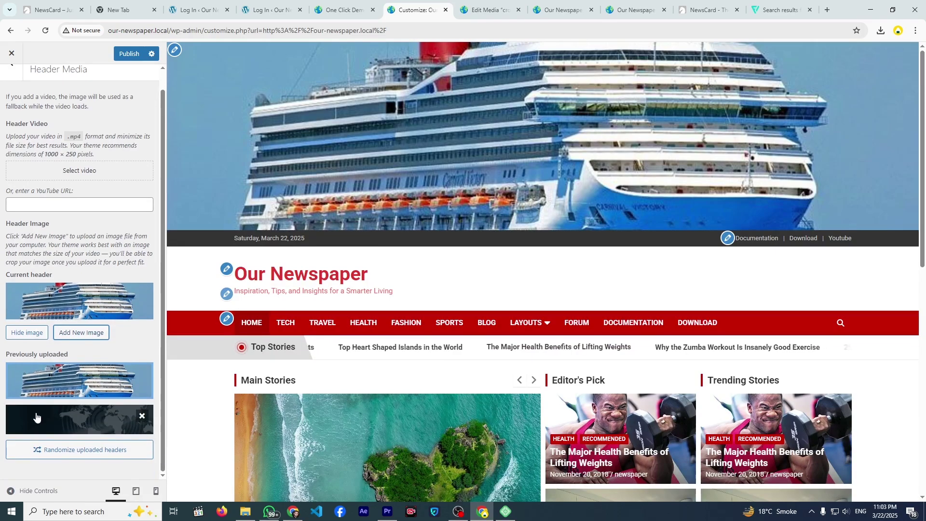
left_click(54, 454)
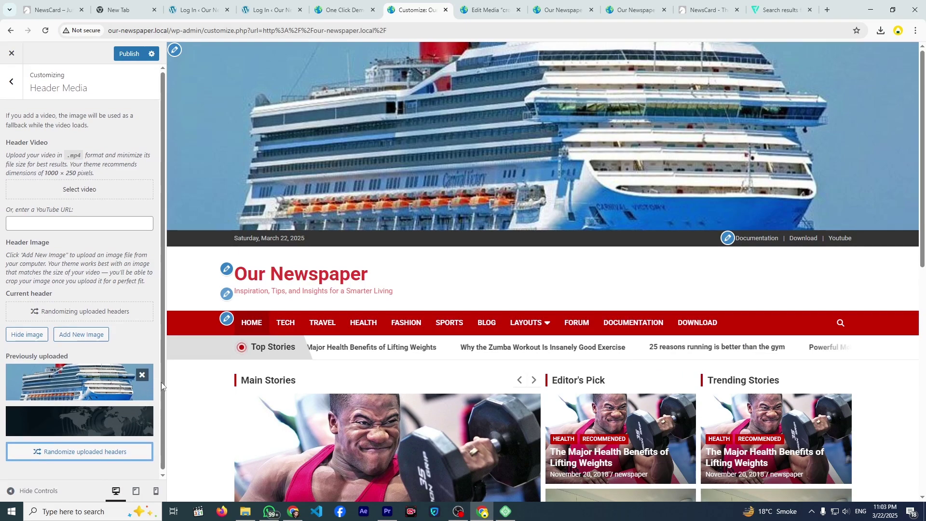
- Remove the cruise-ship and dark map headers, then reload the Customizer discarding changes
left_click(141, 374)
left_click(149, 375)
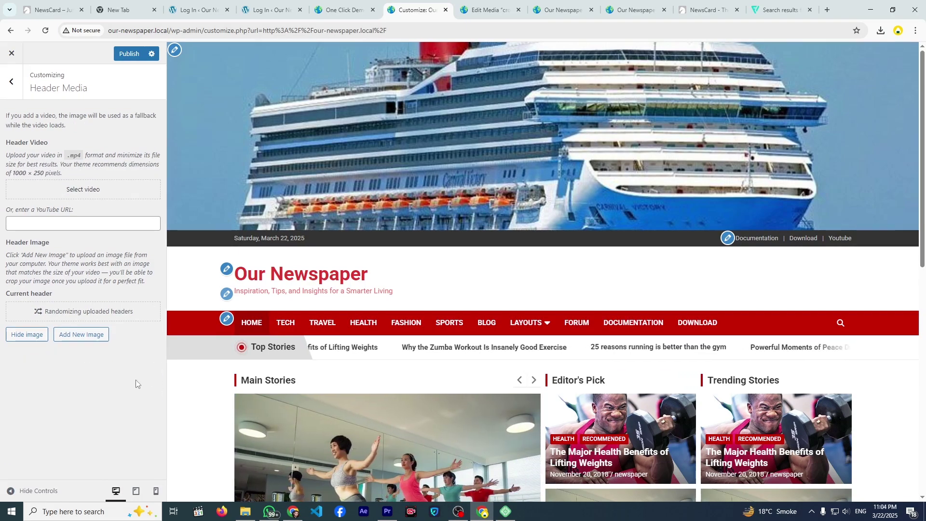
left_click(11, 81)
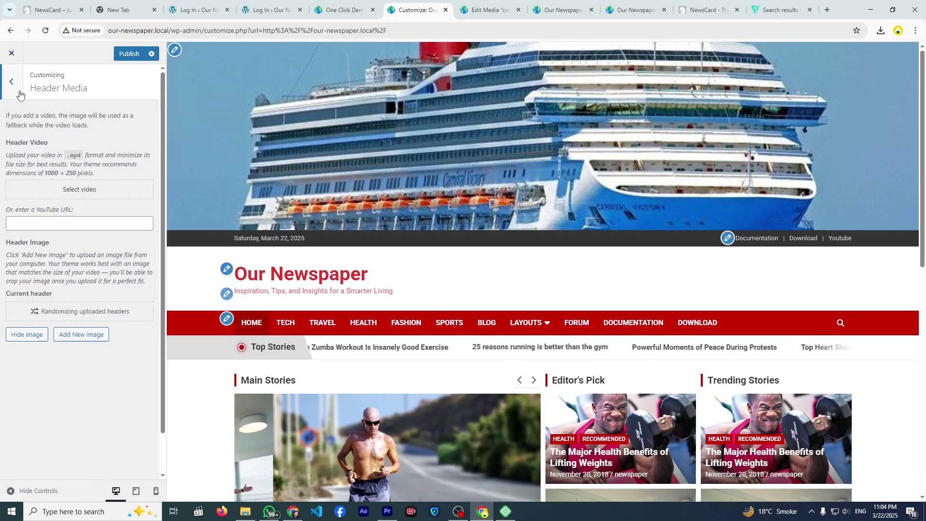
left_click(173, 52)
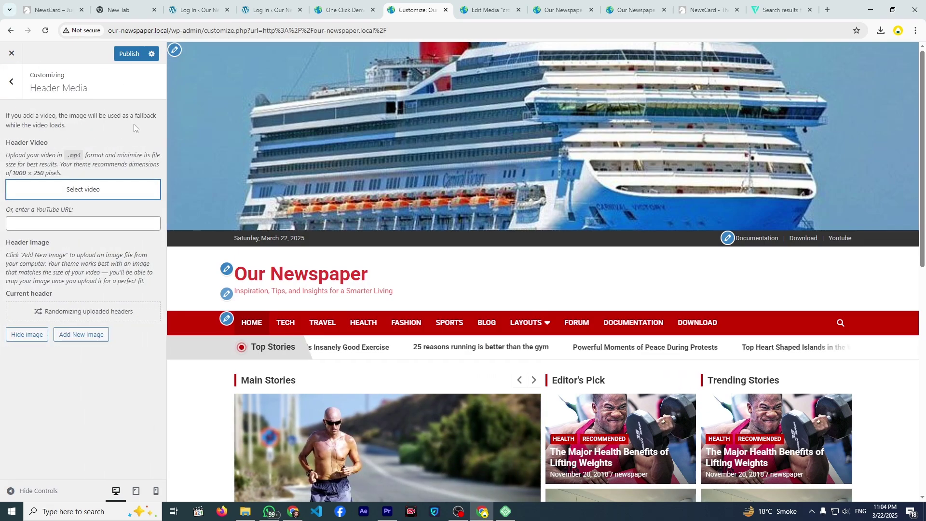
left_click(44, 30)
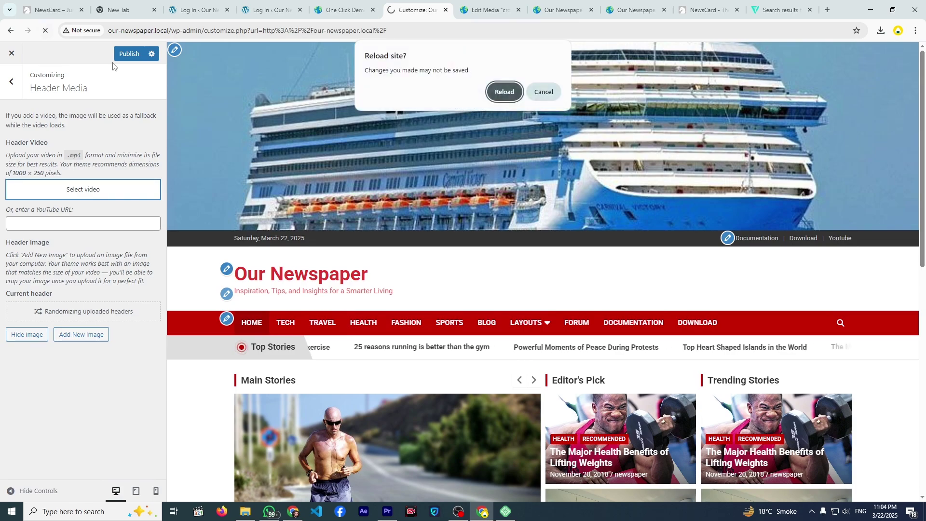
left_click(506, 90)
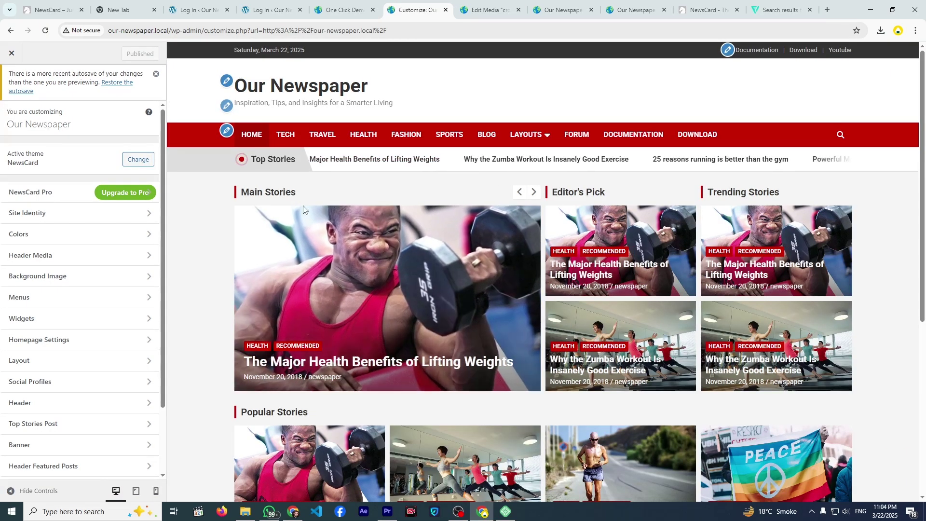
- Set the Header Text Color to red #dd3333 in Colors
left_click(128, 233)
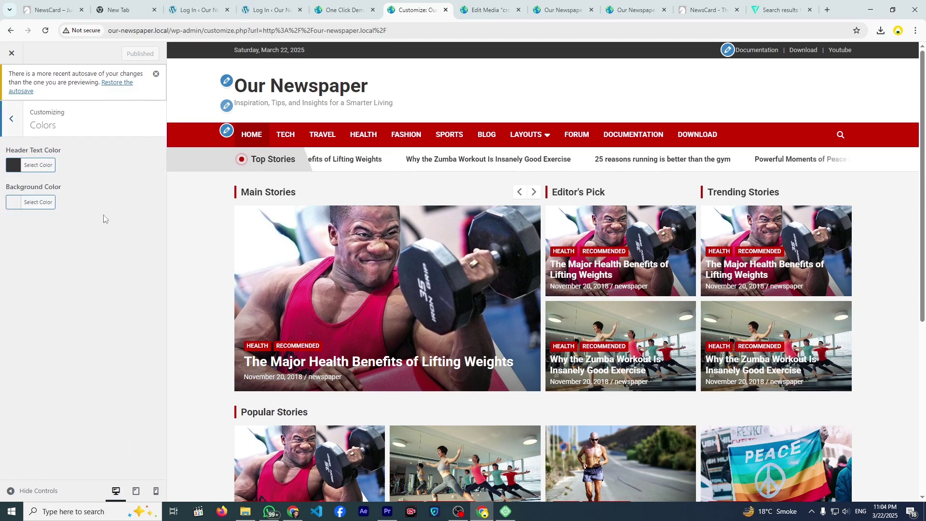
left_click(13, 166)
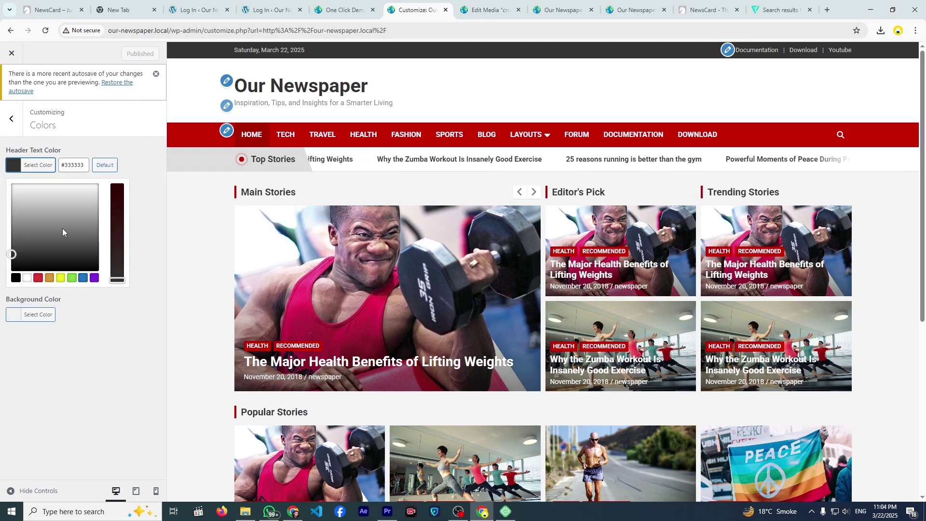
left_click(38, 278)
left_click(149, 245)
left_click(11, 81)
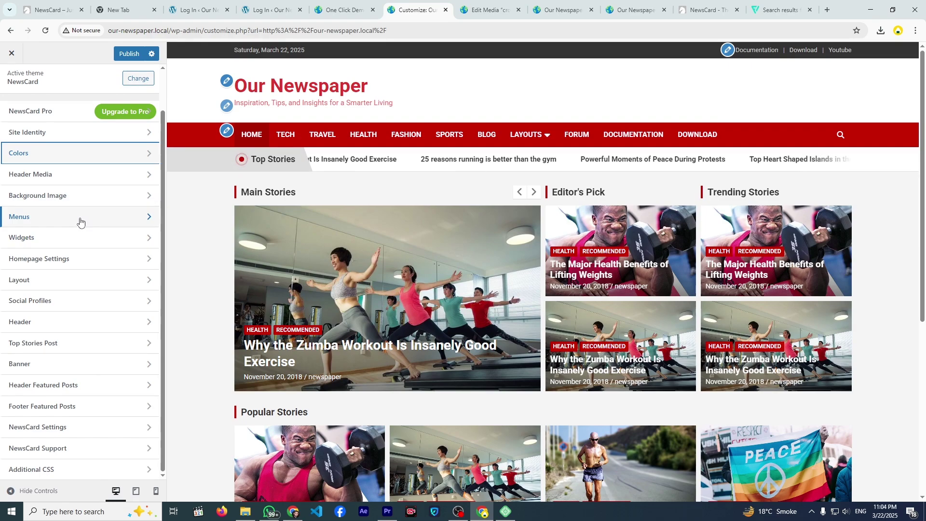
- Open Background Image and choose the heart-shaped island photo travel-1 from the Media Library
left_click(83, 204)
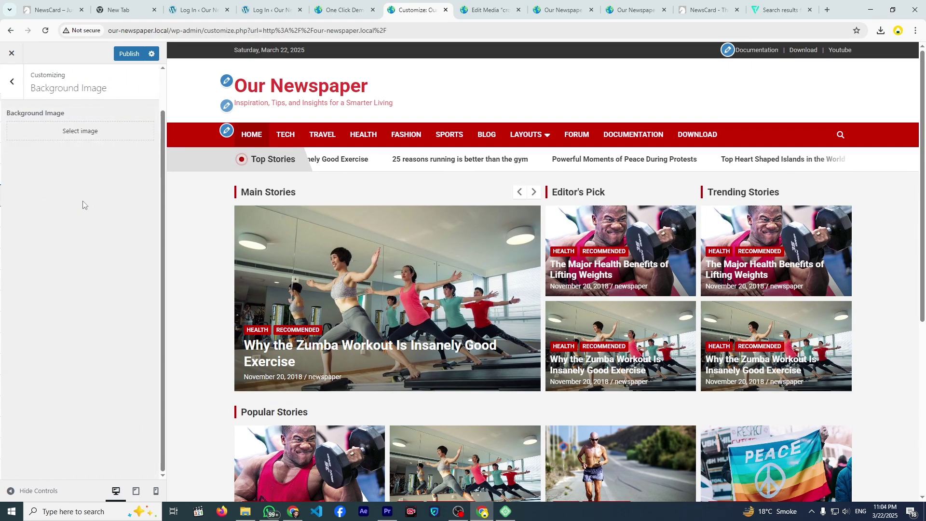
left_click(74, 138)
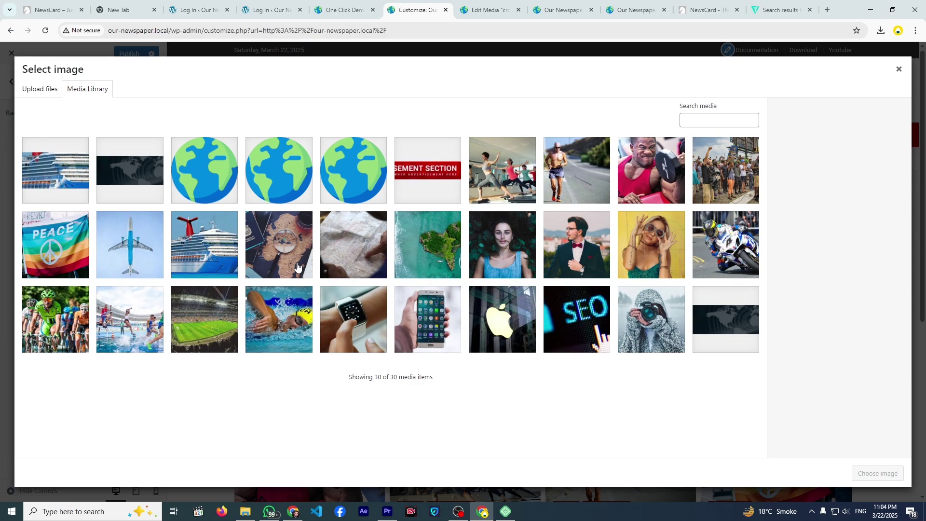
left_click(144, 184)
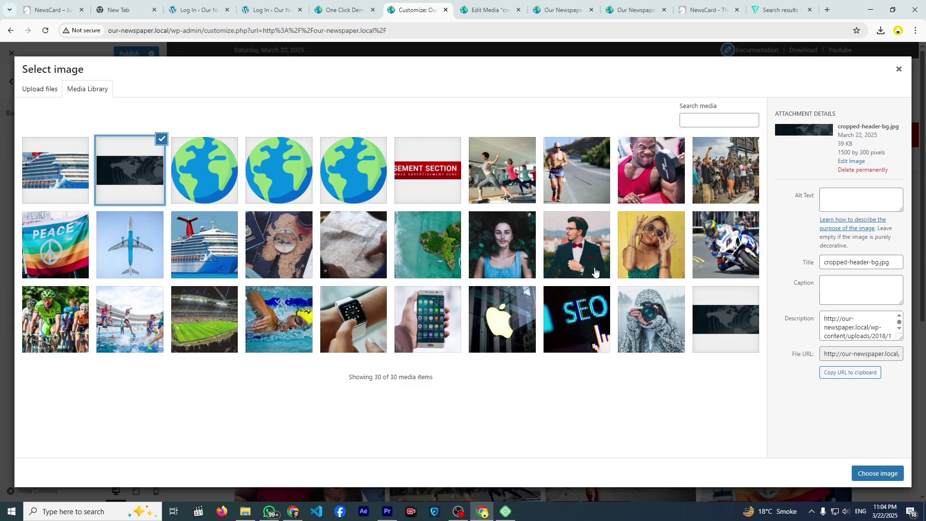
left_click(448, 273)
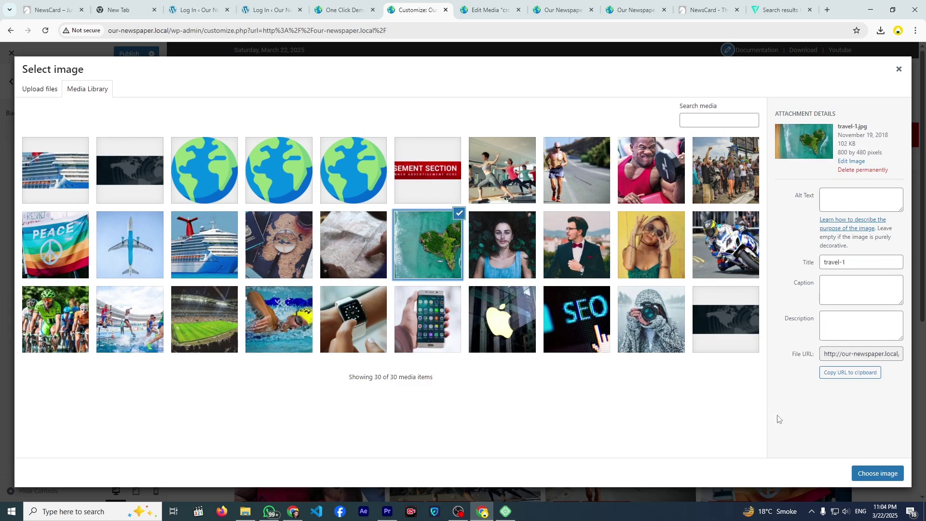
- Set travel-1 as background and try top, middle and bottom Image Position anchors
left_click(867, 475)
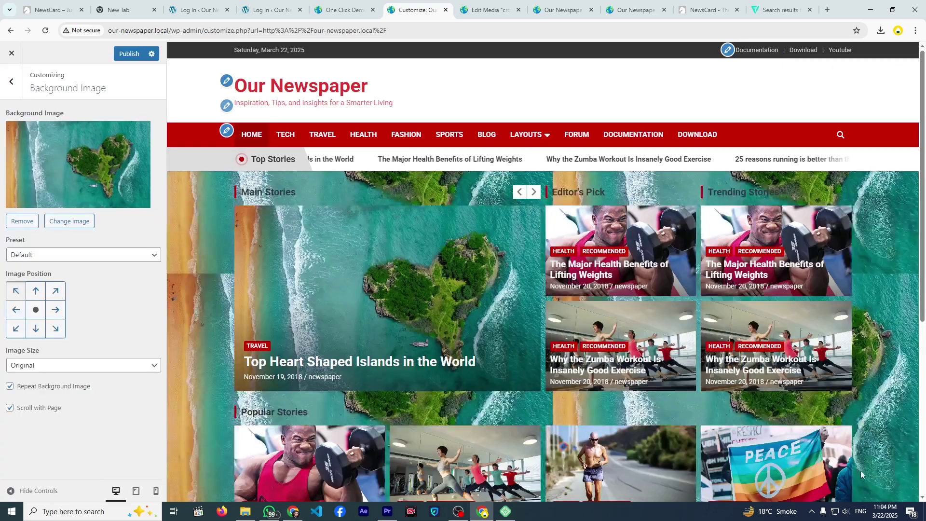
scroll(523, 300, "down", 10)
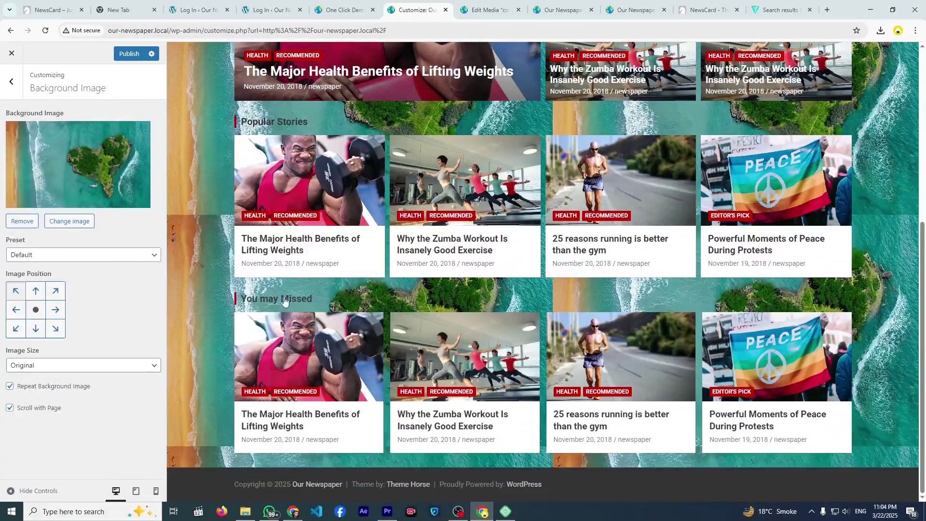
left_click(53, 292)
left_click(30, 292)
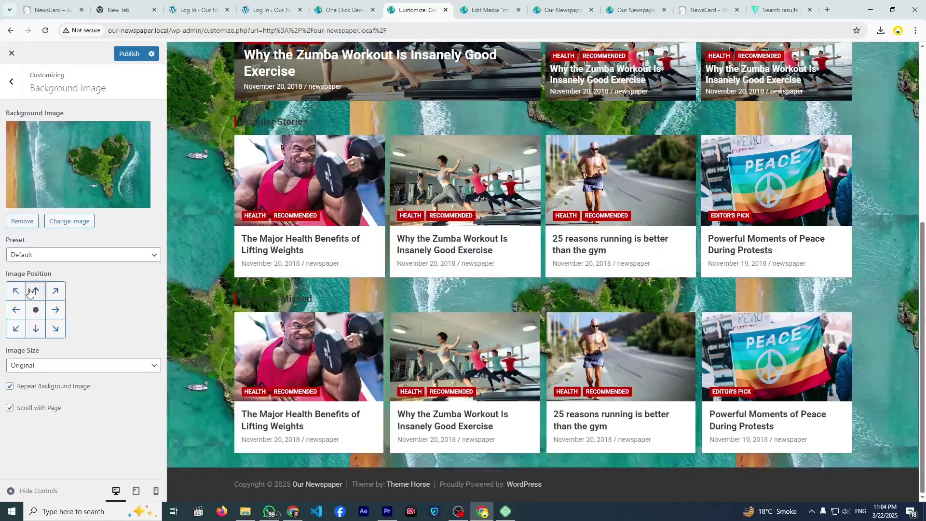
left_click(18, 291)
left_click(16, 310)
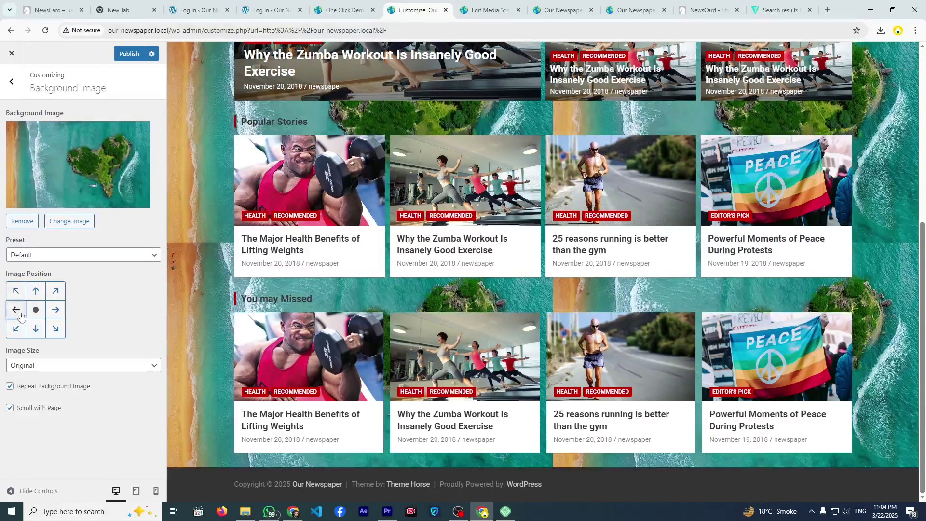
left_click(33, 332)
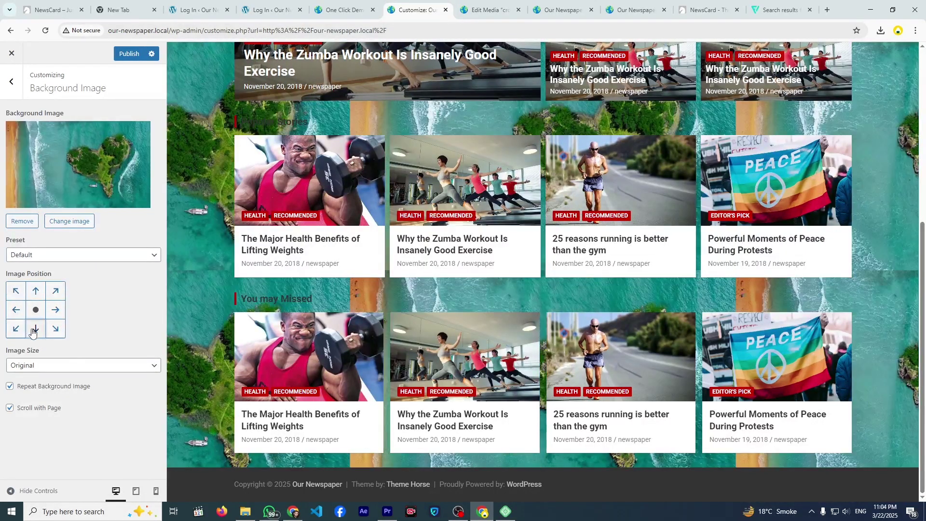
left_click(58, 333)
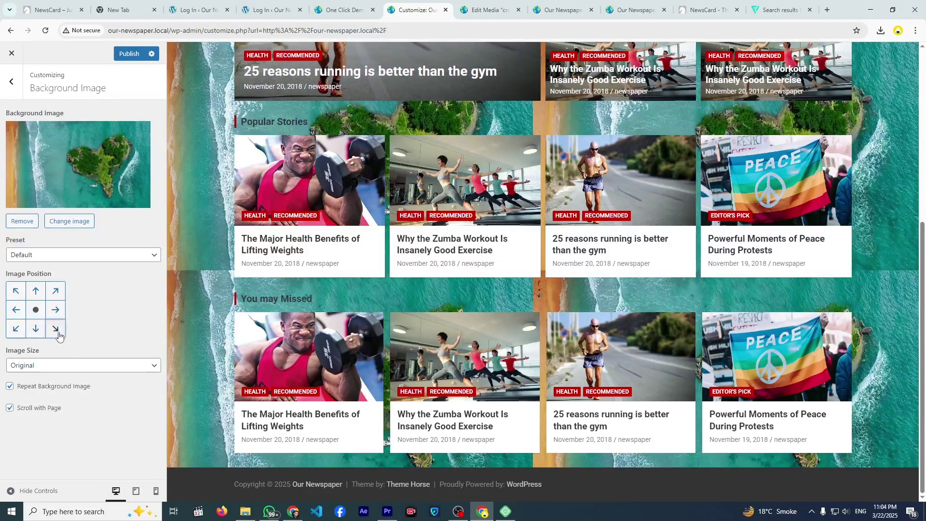
- Set Image Size to Fit to Screen, then to Fill Screen
left_click(93, 370)
left_click(84, 386)
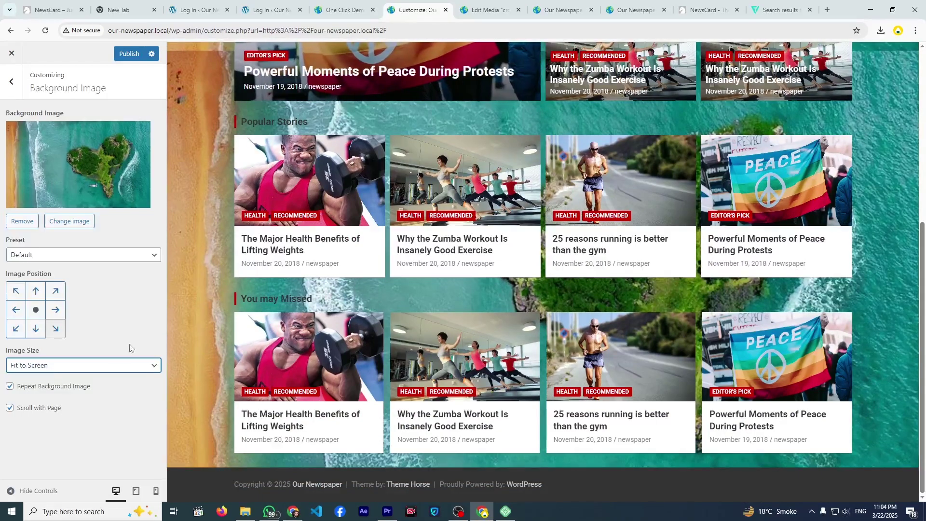
left_click(104, 368)
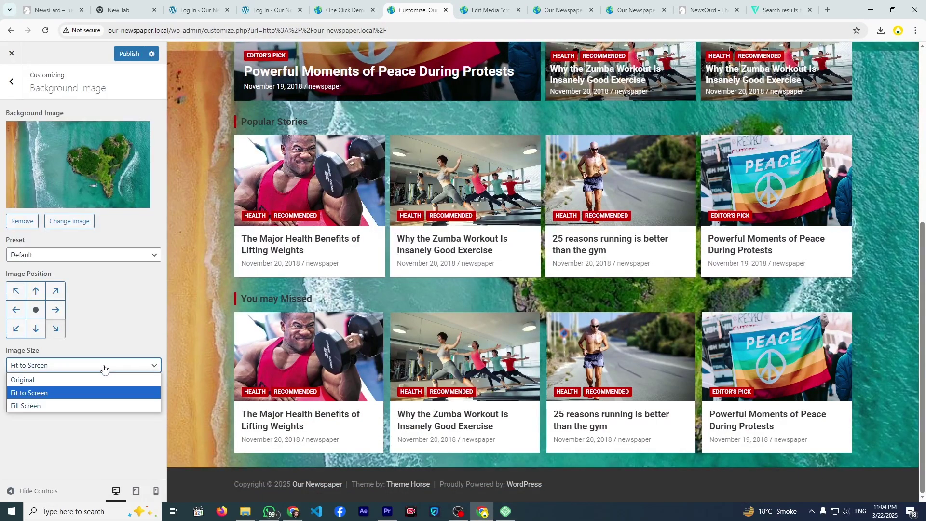
left_click(84, 405)
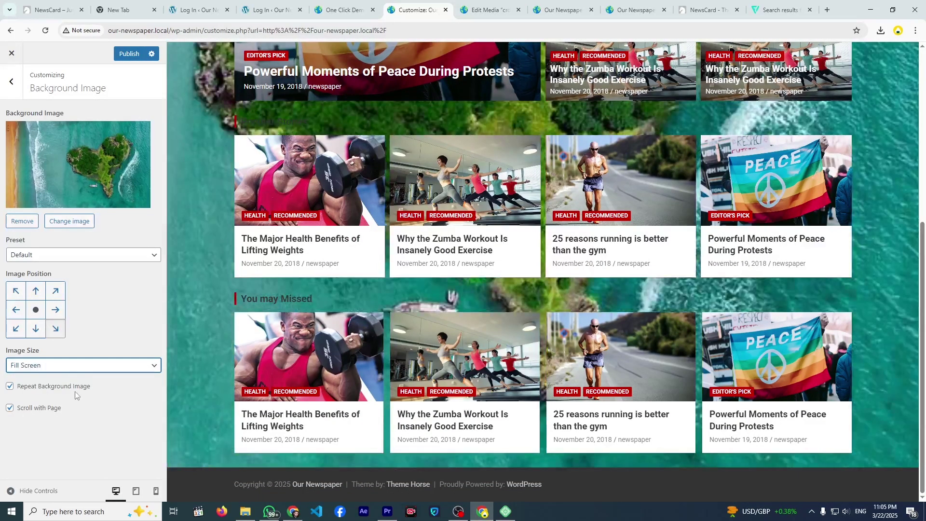
scroll(209, 299, "down", 5)
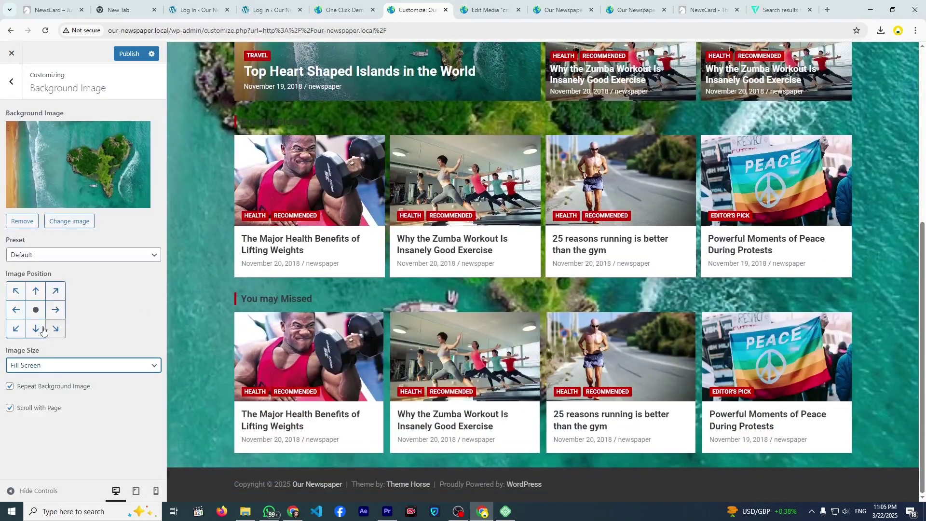
scroll(201, 316, "up", 10)
- Reset Image Size to Original and uncheck Repeat Background Image
left_click(96, 365)
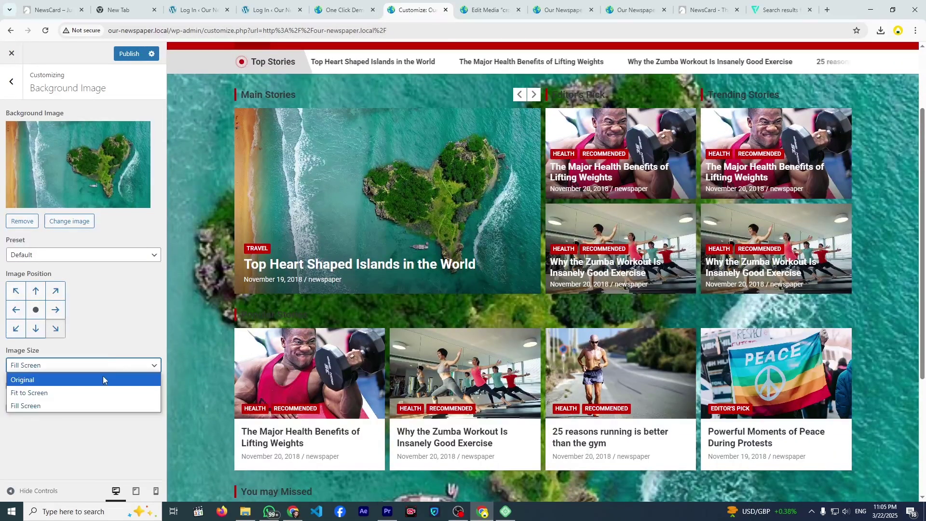
left_click(111, 378)
scroll(224, 313, "down", 6)
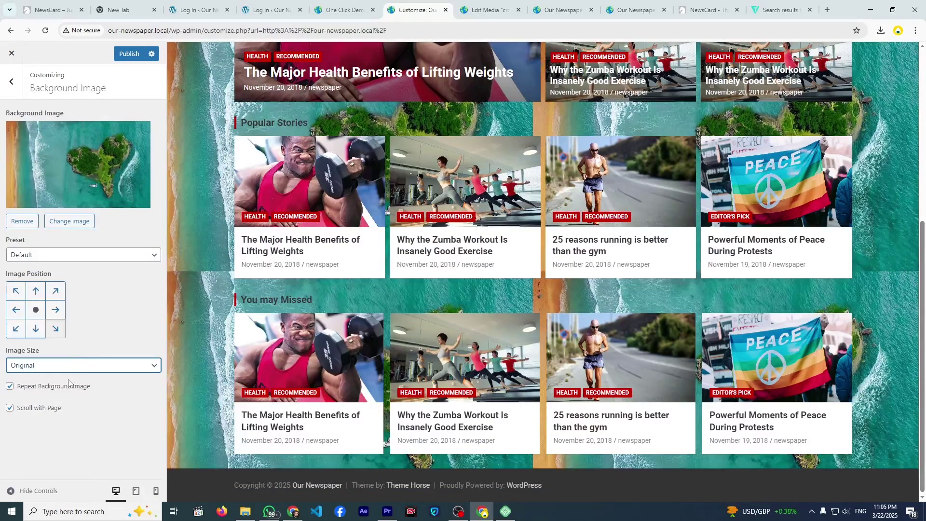
left_click(10, 386)
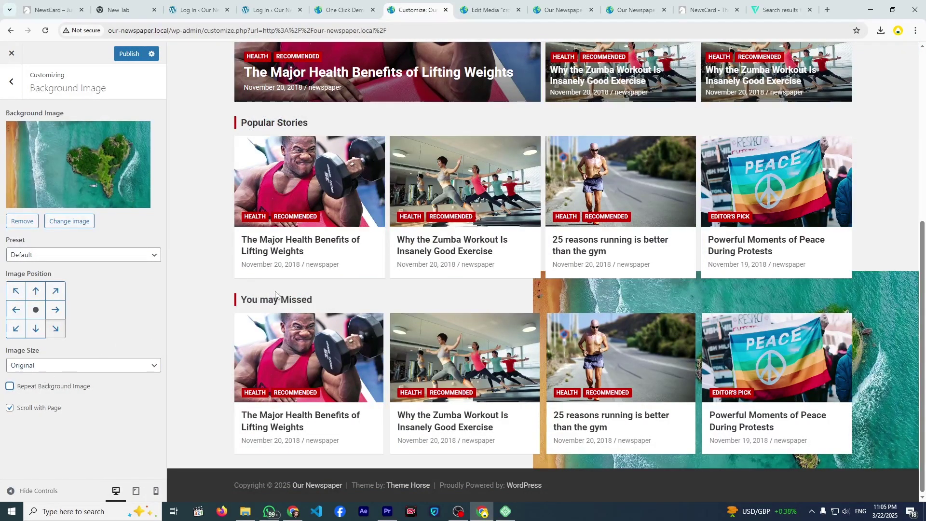
- Set the background Image Size back to Fill Screen
scroll(291, 288, "down", 6)
scroll(292, 288, "down", 1)
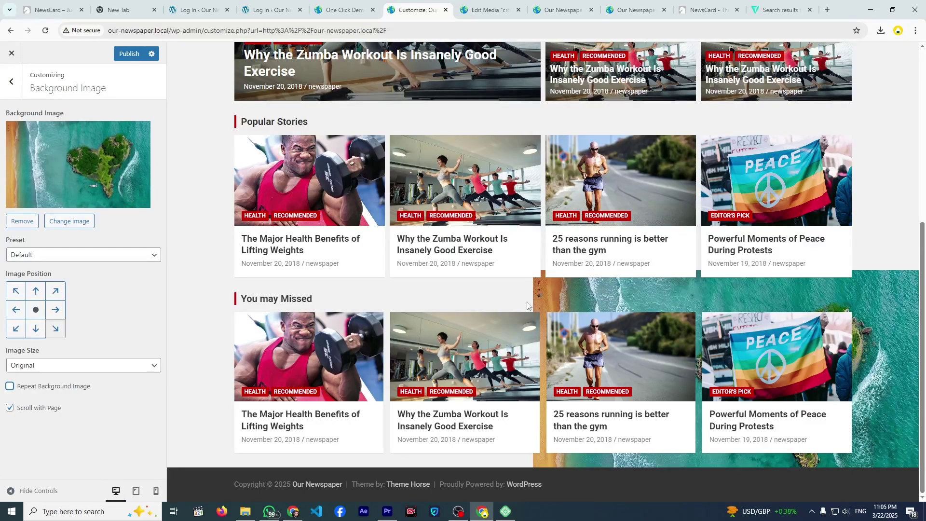
left_click(58, 367)
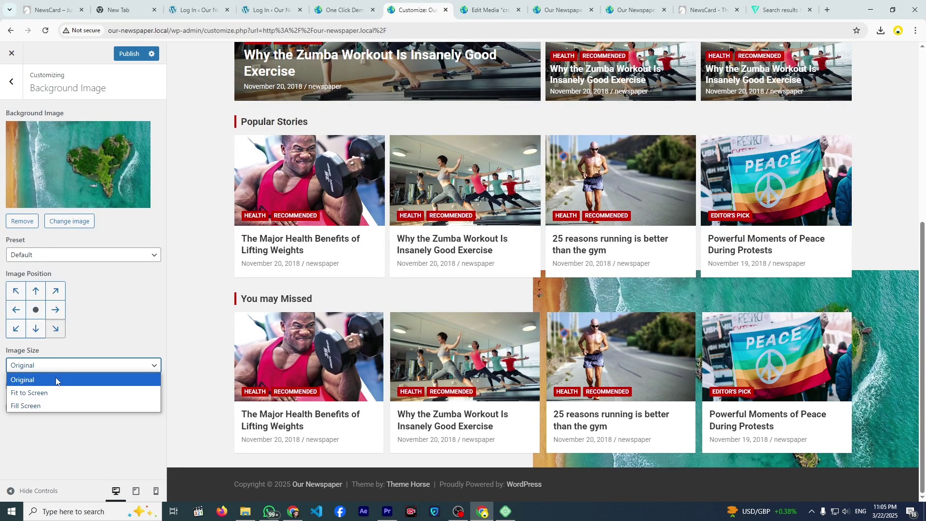
left_click(34, 405)
- Leave Scroll with Page unchecked so the background stays fixed
scroll(213, 306, "up", 6)
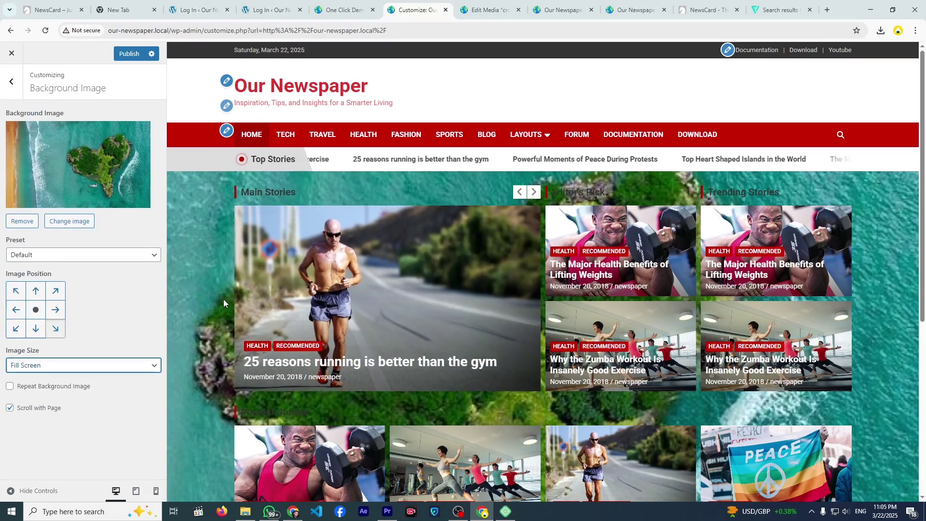
scroll(224, 299, "down", 6)
scroll(190, 311, "up", 6)
scroll(190, 311, "down", 6)
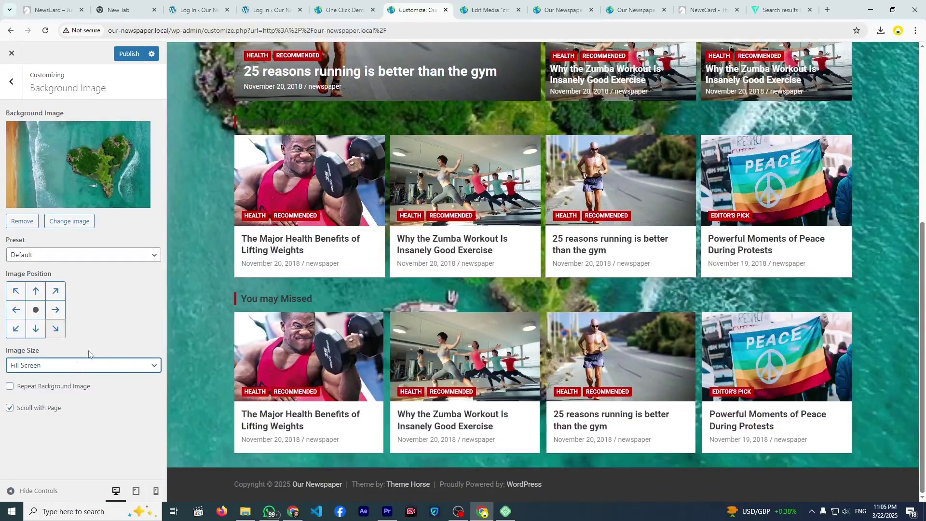
left_click(10, 406)
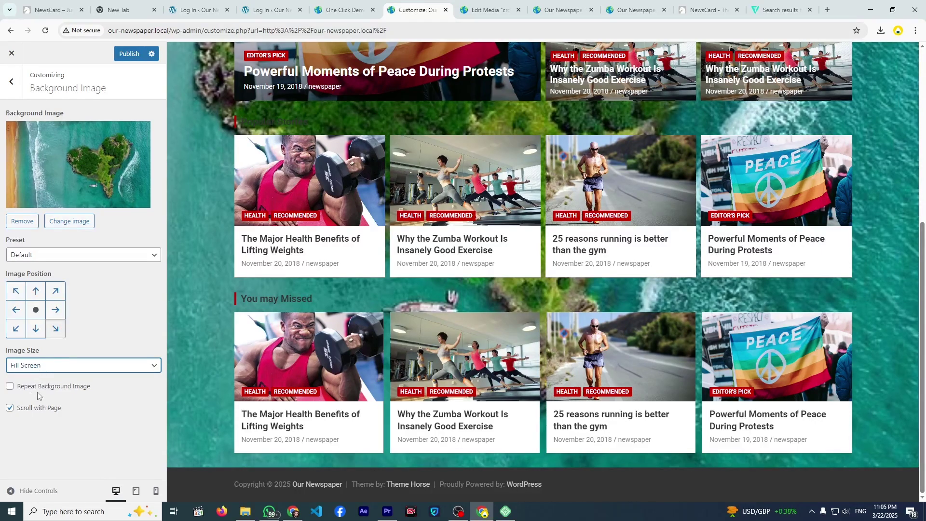
scroll(251, 231, "up", 6)
scroll(252, 232, "down", 6)
scroll(254, 235, "up", 6)
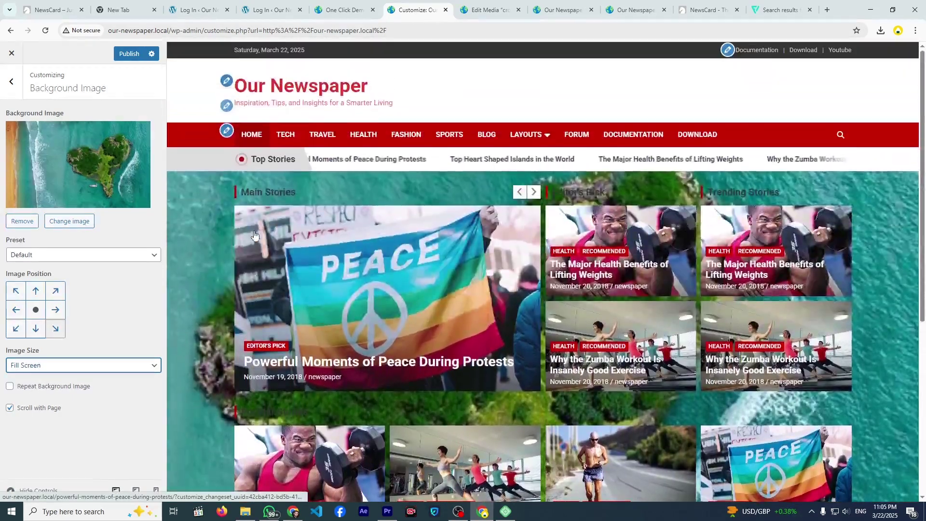
scroll(254, 234, "down", 4)
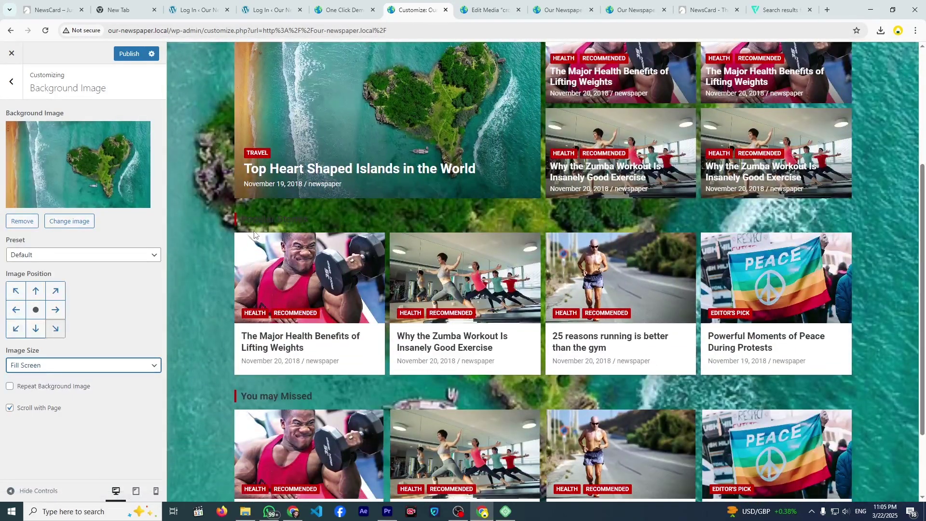
scroll(255, 235, "down", 2)
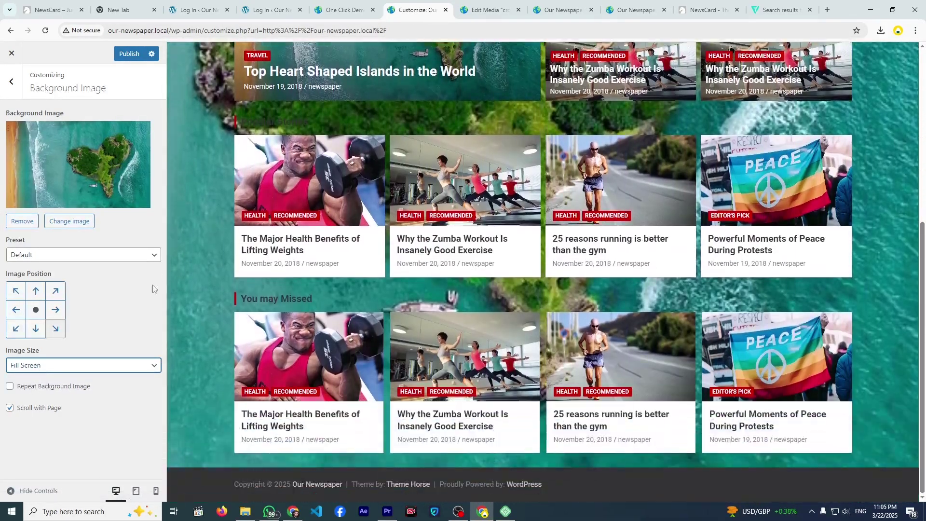
left_click(10, 408)
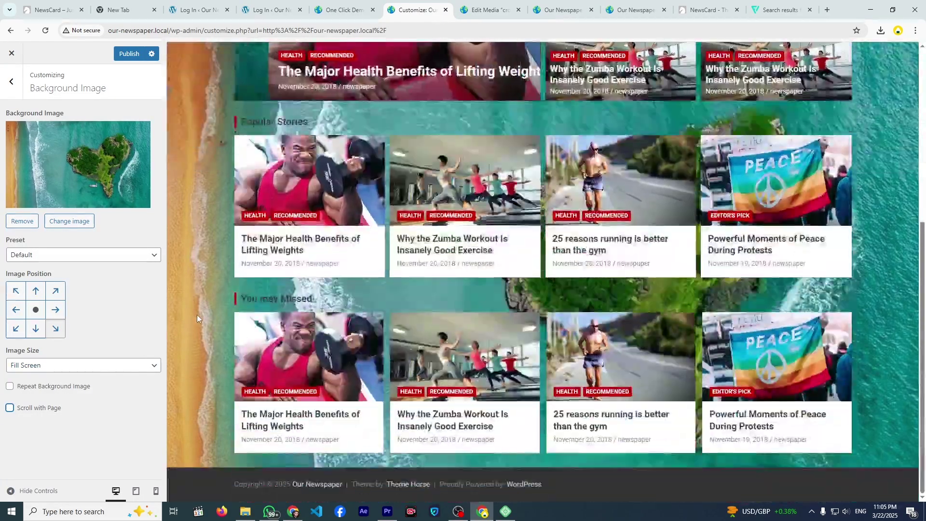
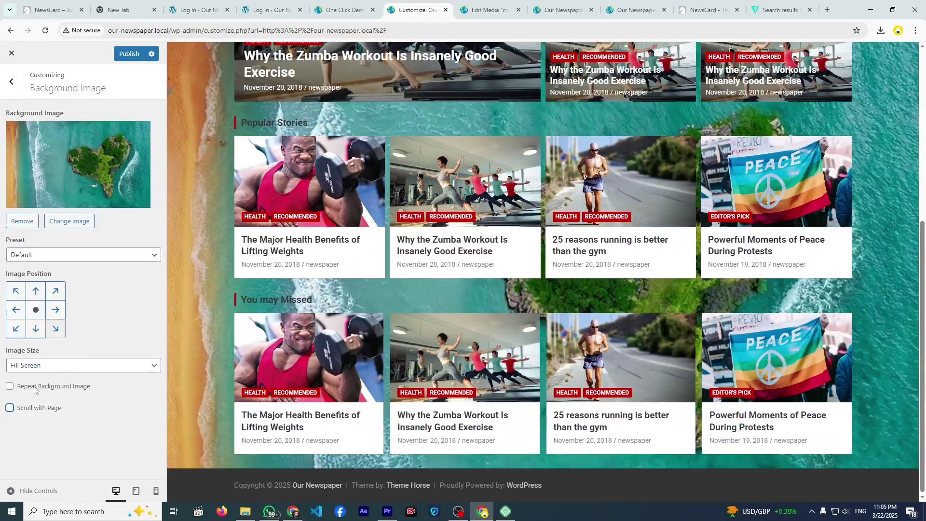
- Switch Scroll with Page on and back off, then remove the island background image
left_click(10, 408)
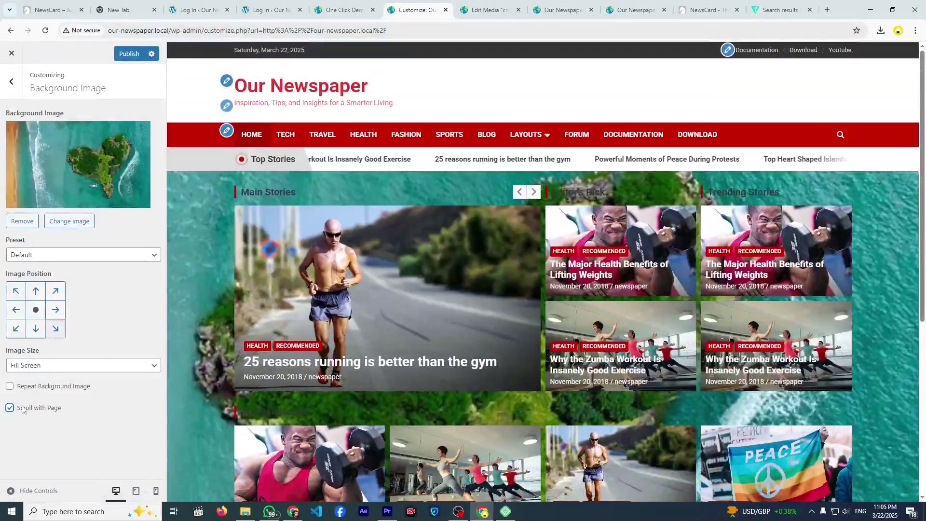
key("space")
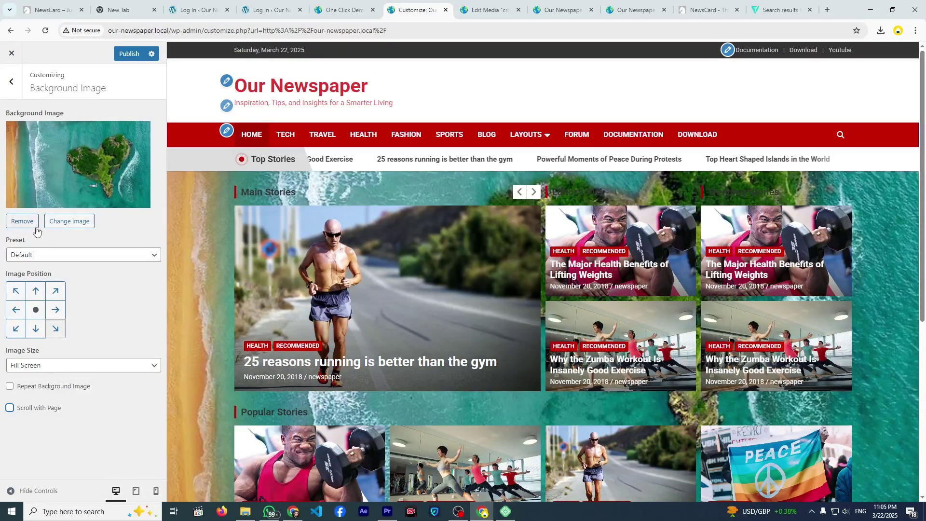
left_click(22, 221)
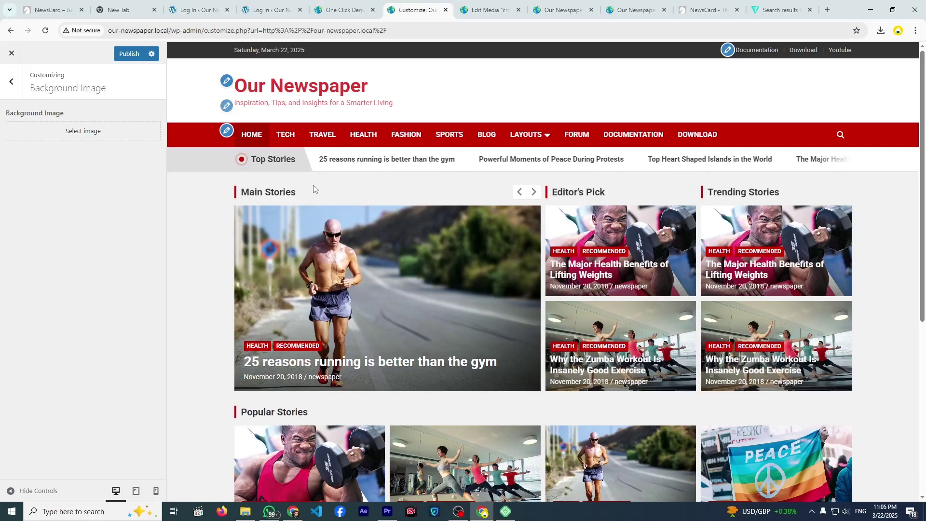
- Inspect the main menu's items in the Menus section
left_click(12, 83)
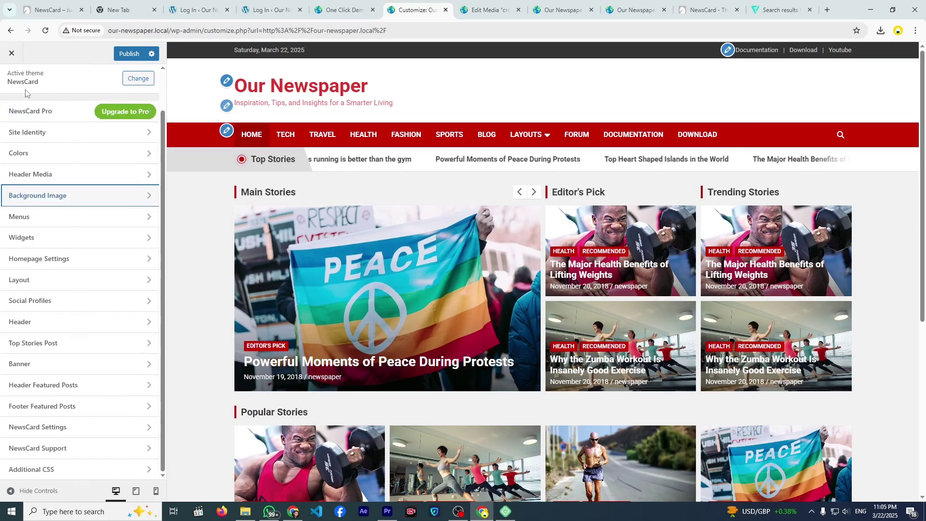
left_click(73, 218)
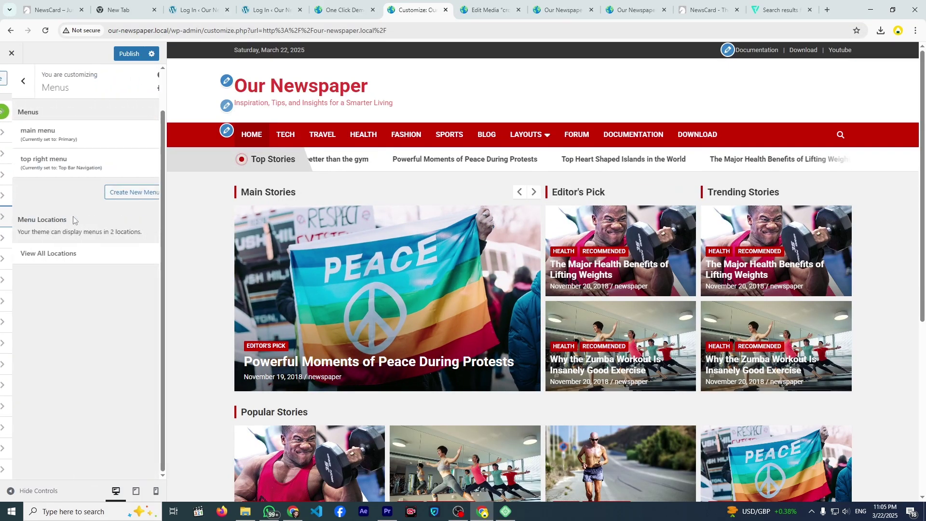
left_click(82, 141)
scroll(82, 333, "down", 3)
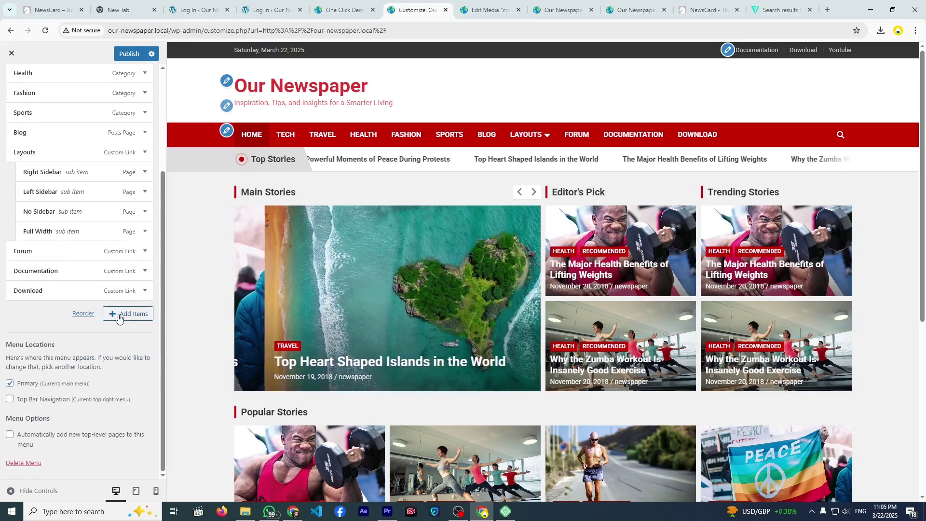
scroll(65, 186, "up", 3)
left_click(10, 85)
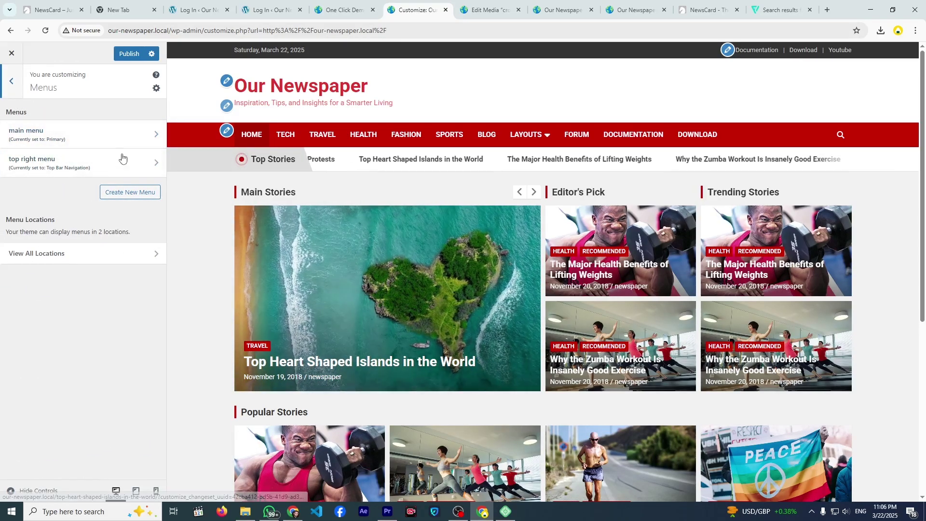
left_click(18, 93)
- Review Homepage Settings, keeping Blog as the posts page
scroll(204, 209, "down", 3)
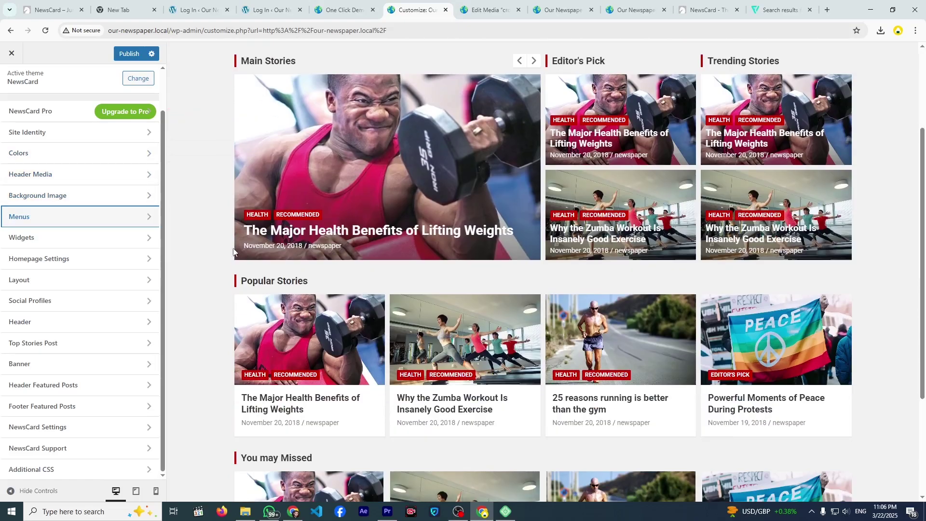
left_click(124, 260)
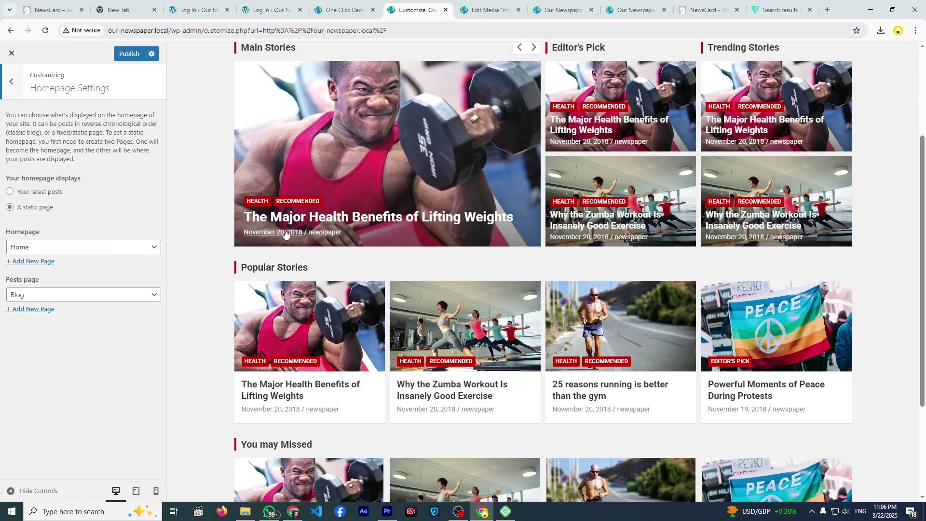
scroll(198, 258, "down", 3)
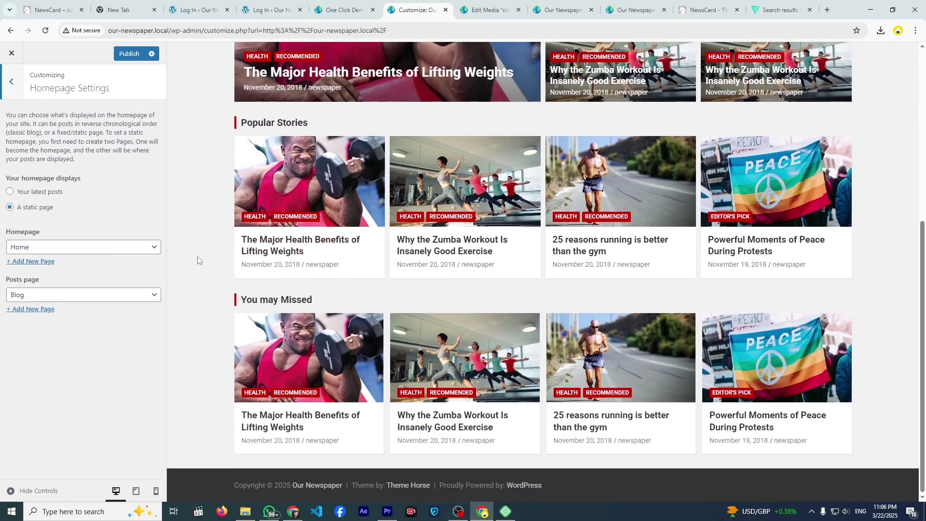
left_click(135, 295)
left_click(134, 298)
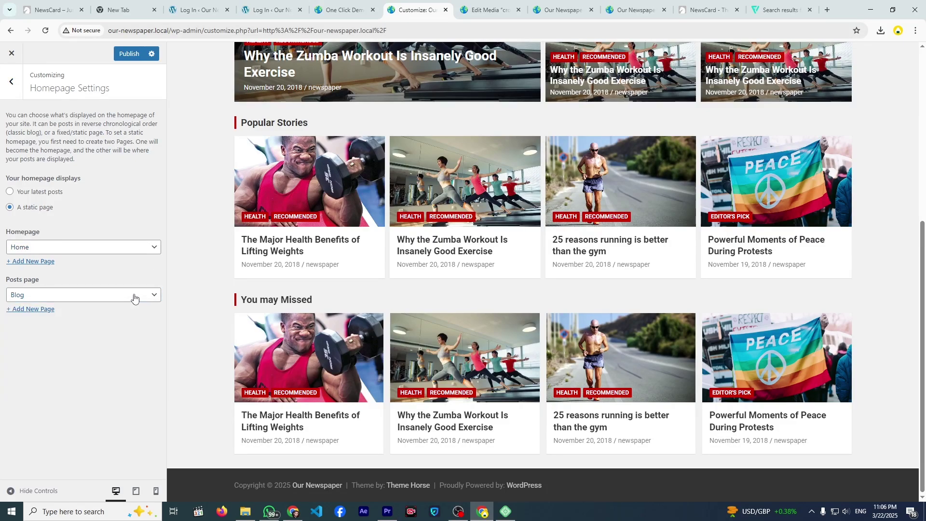
left_click(15, 80)
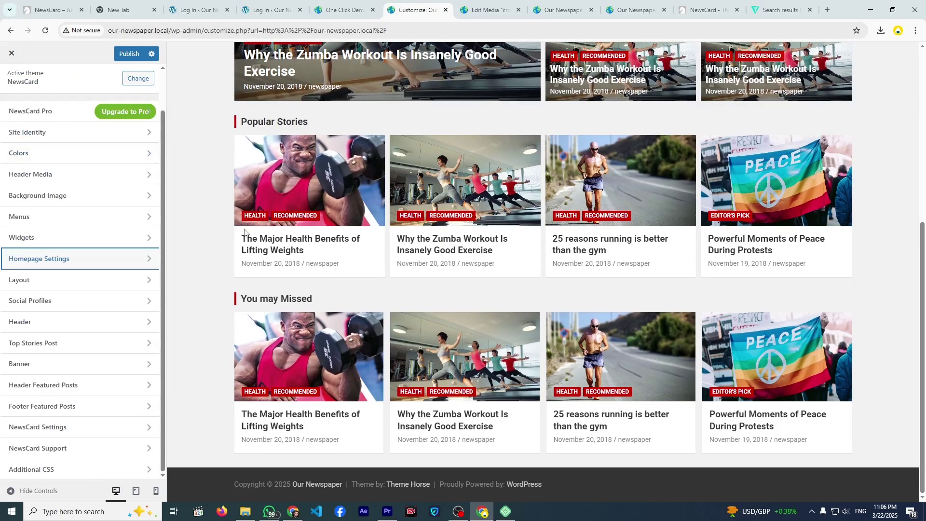
- Look over the global Layout settings, then bring up Social Profiles
scroll(232, 246, "up", 2)
scroll(247, 248, "up", 5)
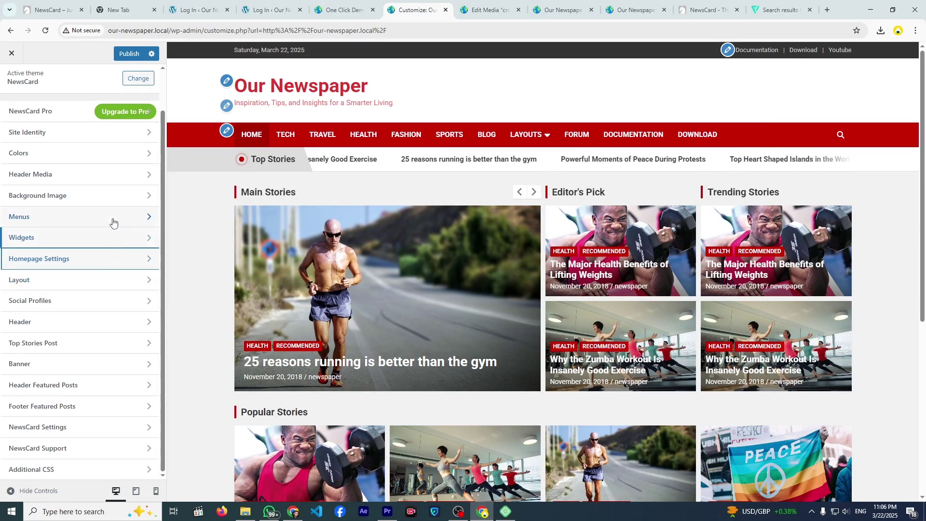
left_click(102, 284)
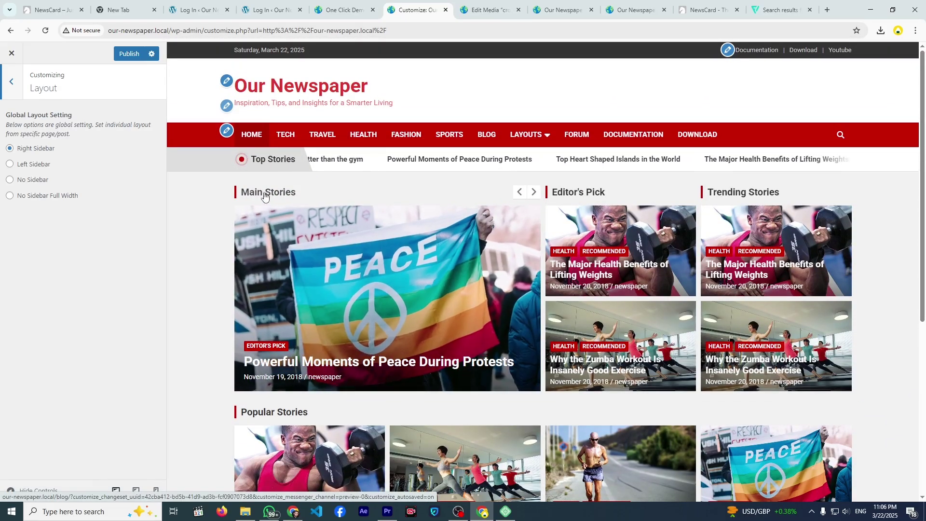
scroll(261, 212, "down", 4)
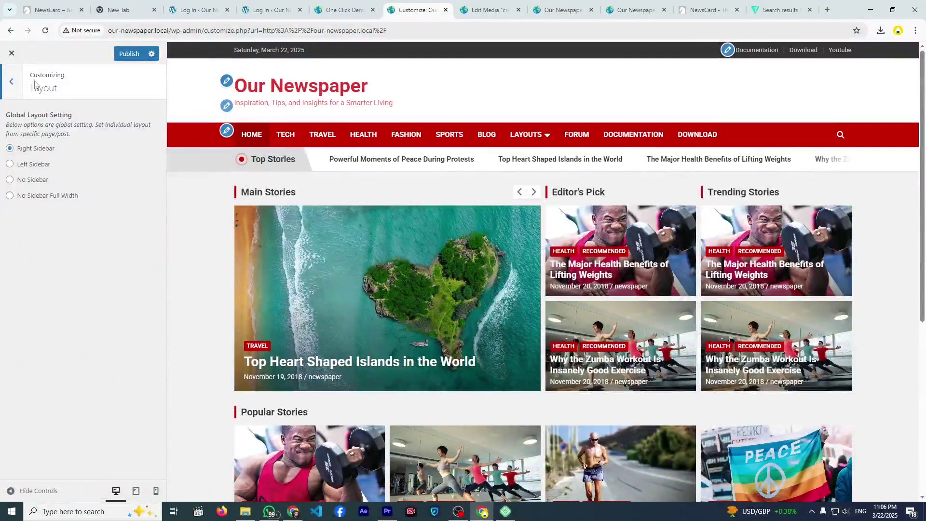
left_click(11, 82)
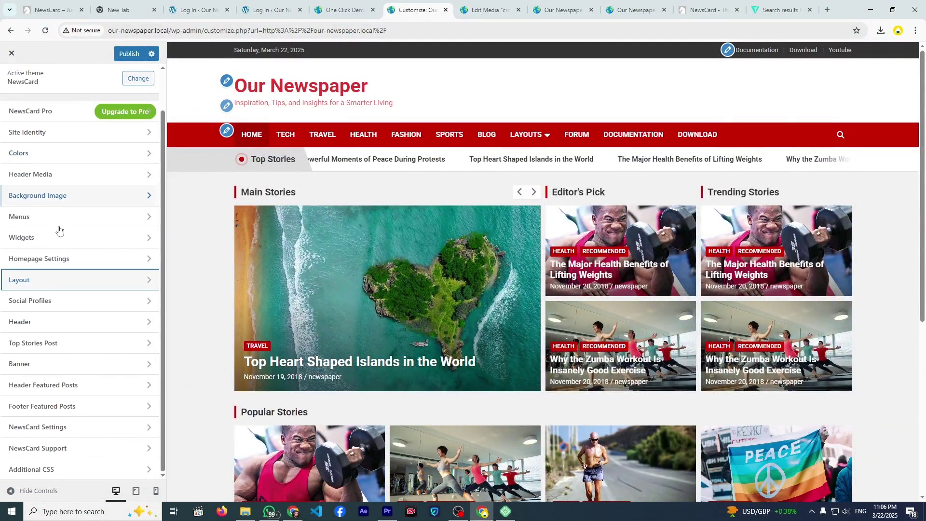
left_click(97, 302)
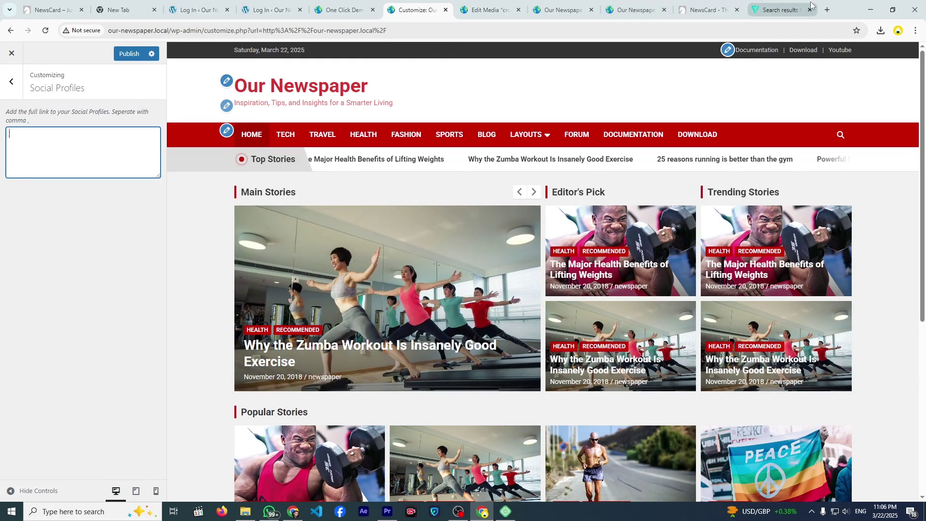
- Copy the Facebook page URL from a new tab and return to the Customizer
left_click(826, 9)
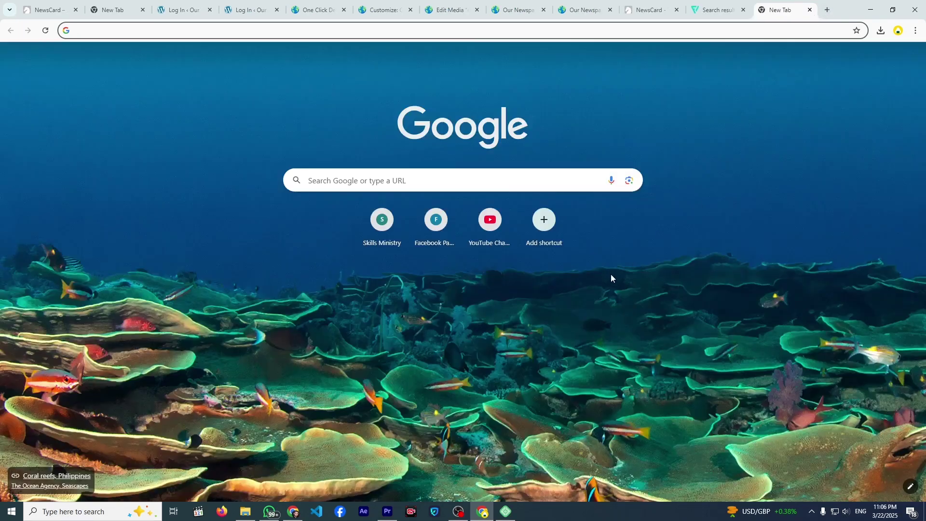
left_click(437, 224)
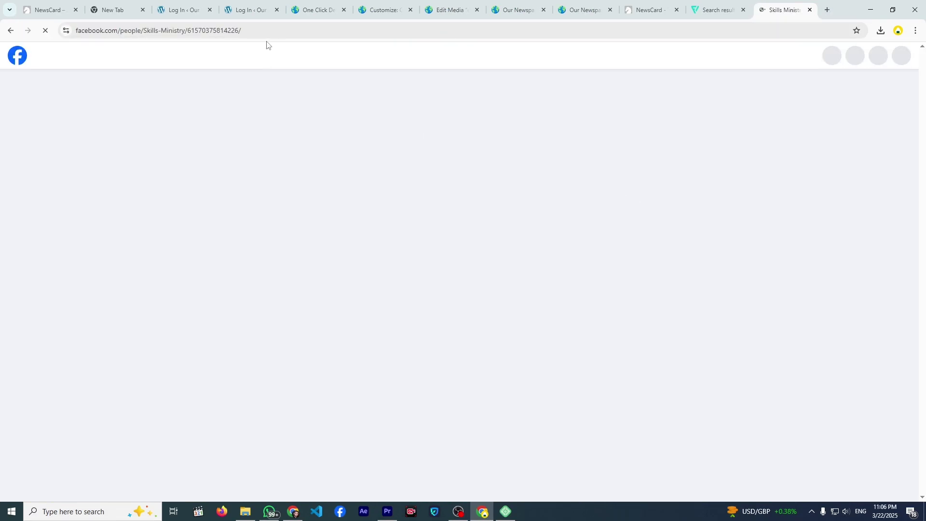
left_click(252, 32)
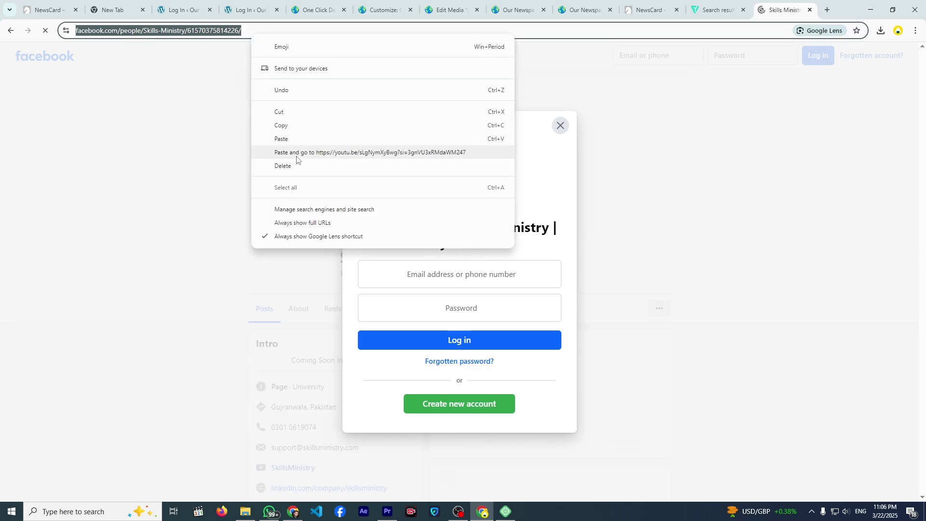
left_click(283, 125)
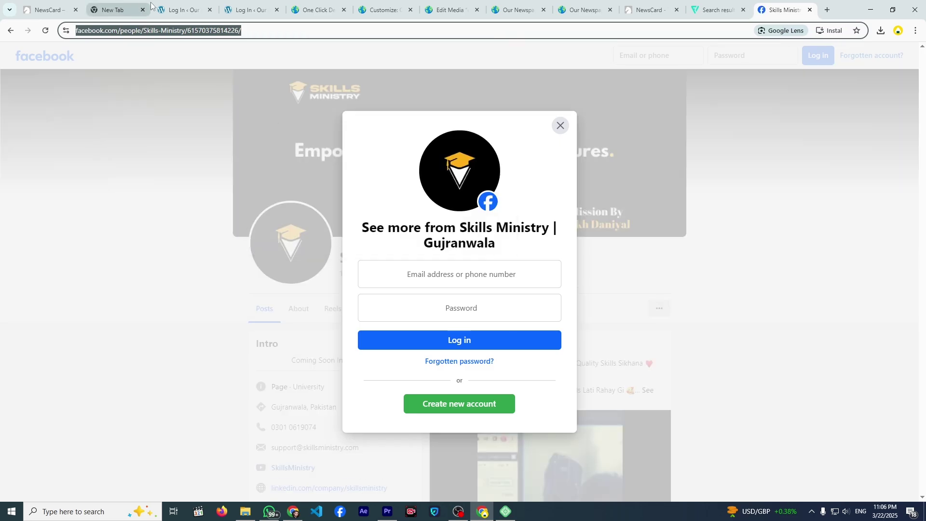
left_click(360, 8)
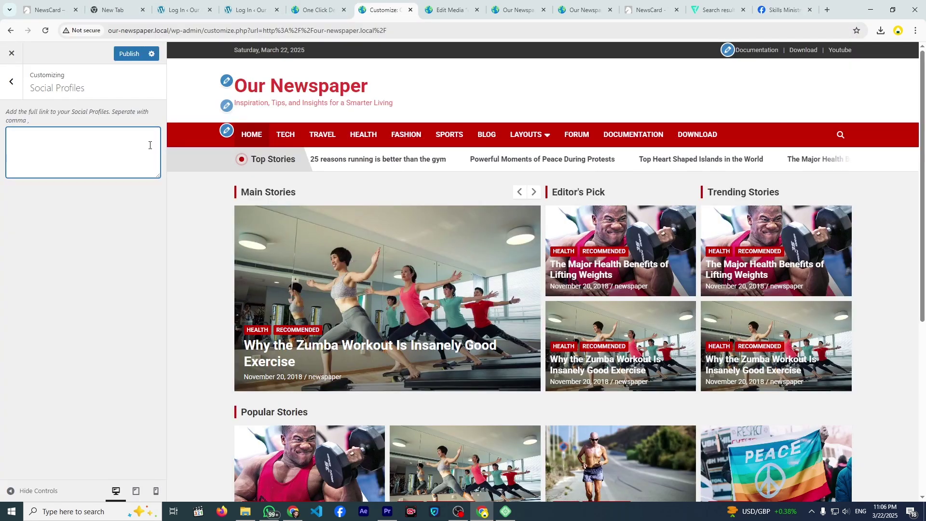
- Paste the Facebook URL into Social Profiles, followed by a comma
key("ctrl+v")
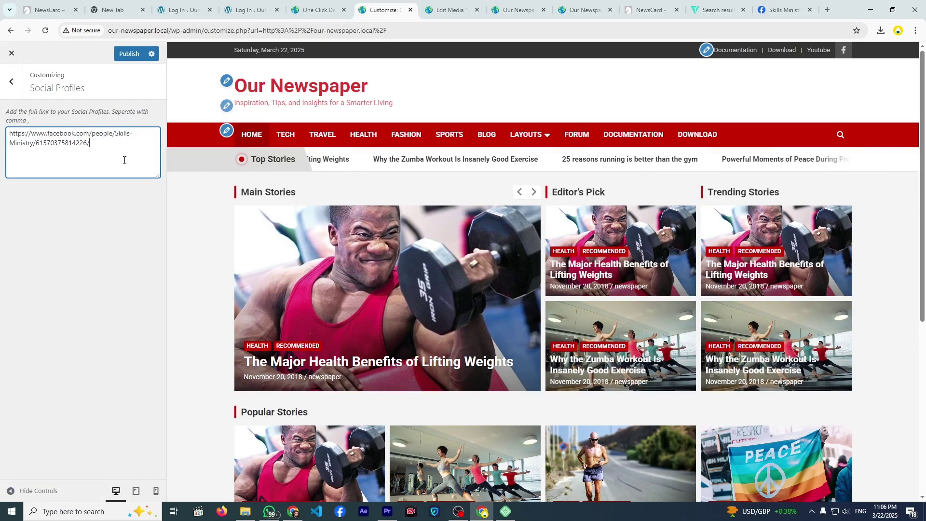
type(",")
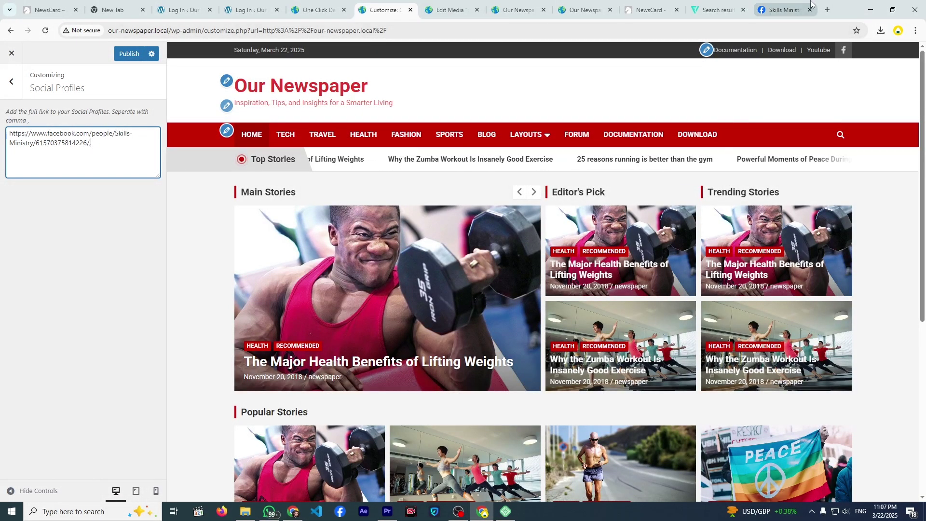
- Open the YouTube channel video, pause the ad, check the account menu, and close the tab
left_click(827, 10)
left_click(470, 247)
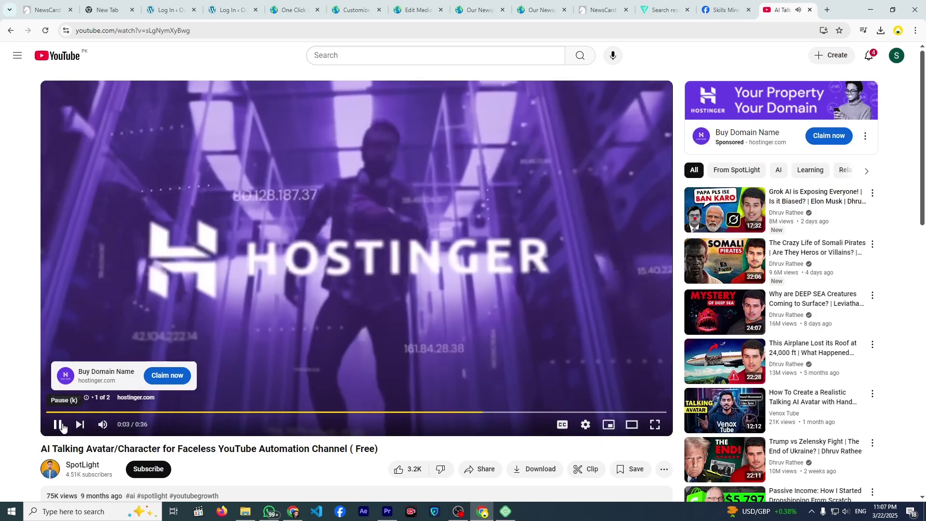
left_click(59, 425)
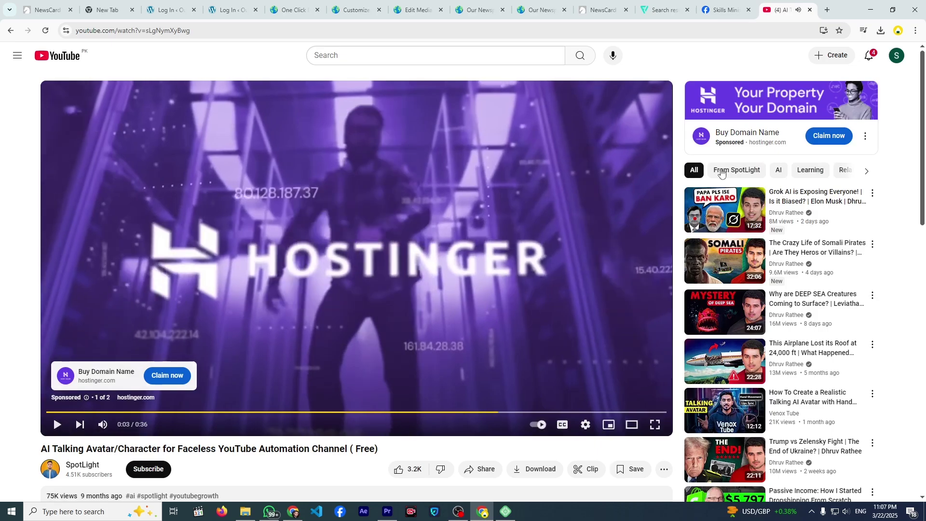
left_click(895, 60)
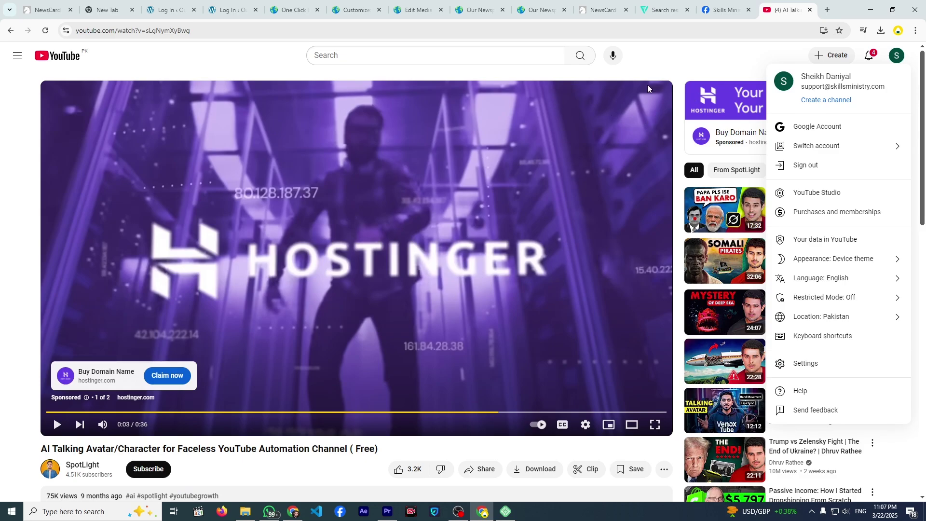
left_click(810, 10)
- Google 'linkedin sign in' in a new tab, then return to the NewsCard demo
left_click(823, 12)
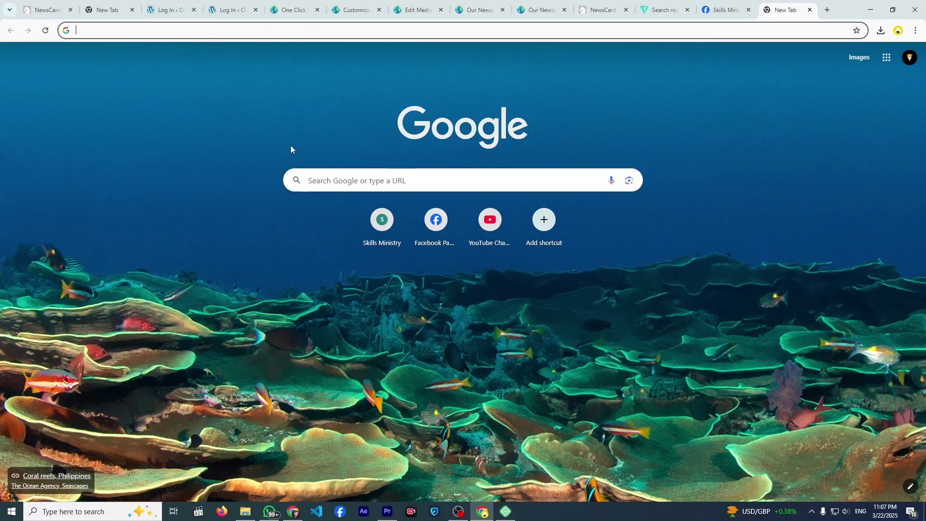
left_click(311, 177)
type("link")
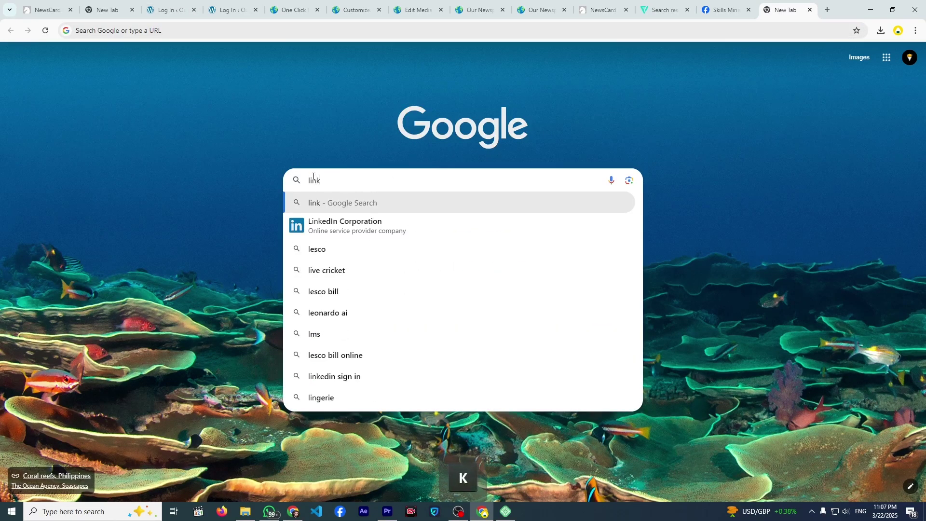
left_click(348, 254)
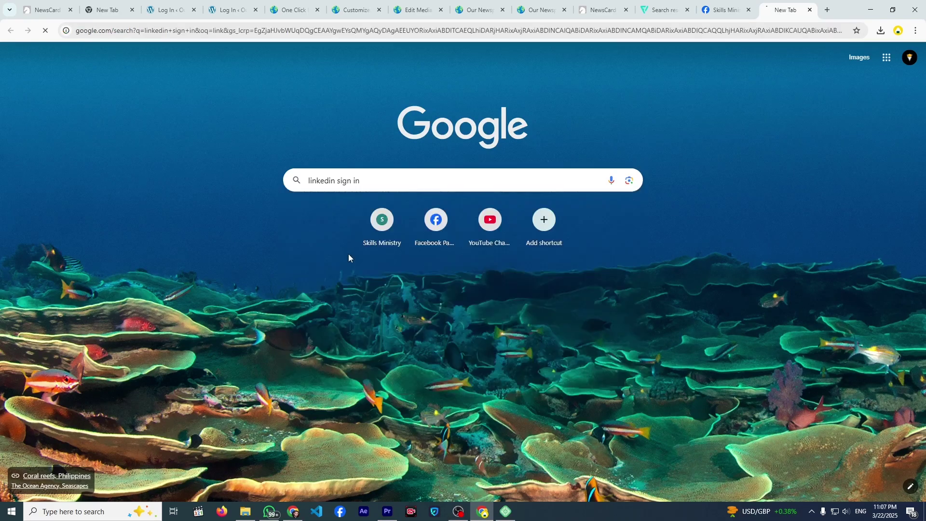
left_click(55, 2)
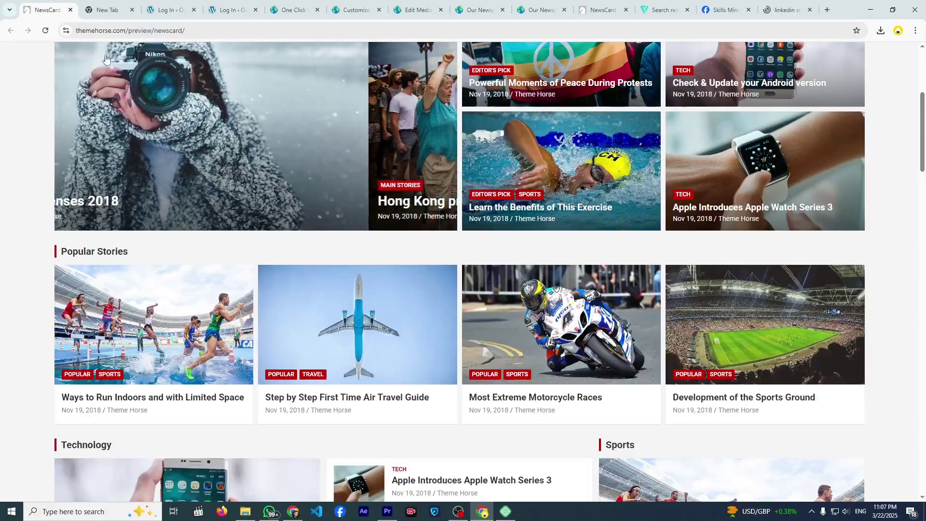
- Append youtube.com after the Facebook link in the Social Profiles box
left_click(337, 9)
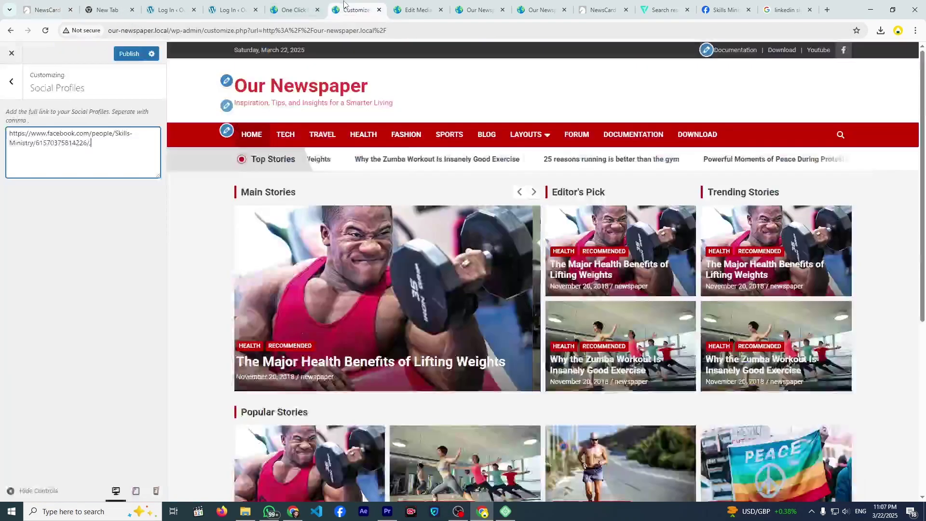
type("i")
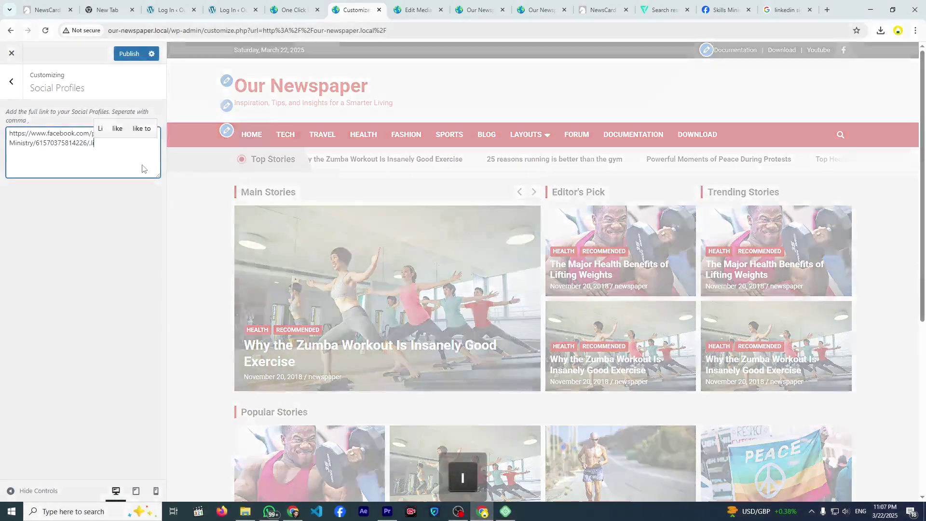
key("BackSpace")
key("BackSpace")
type("youtube")
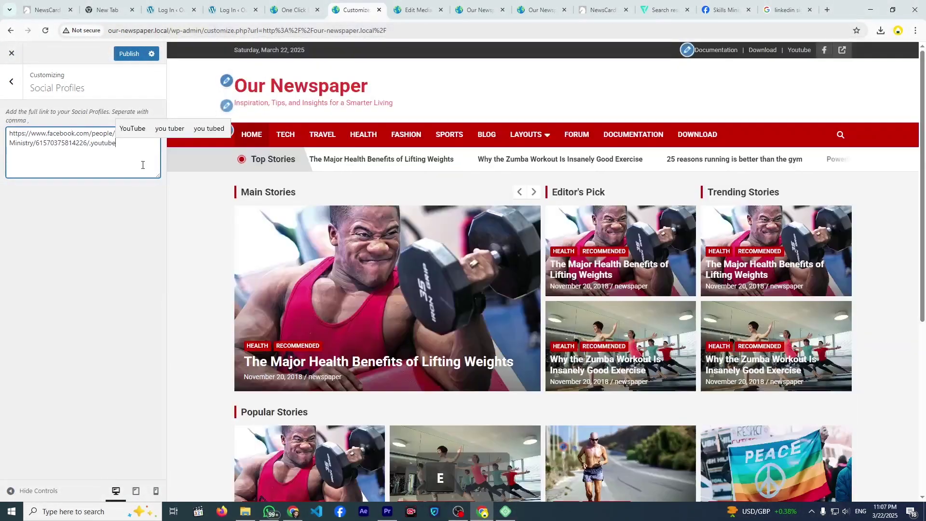
type(".com")
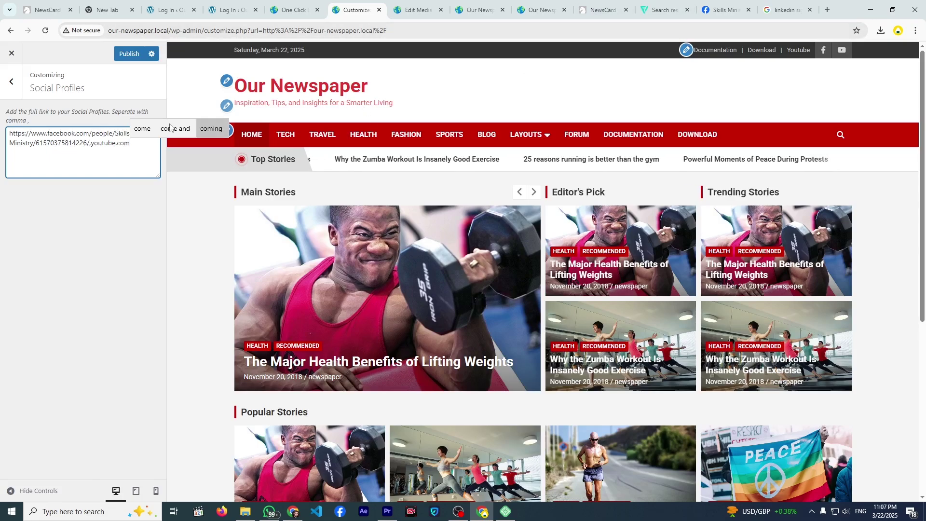
left_click(11, 81)
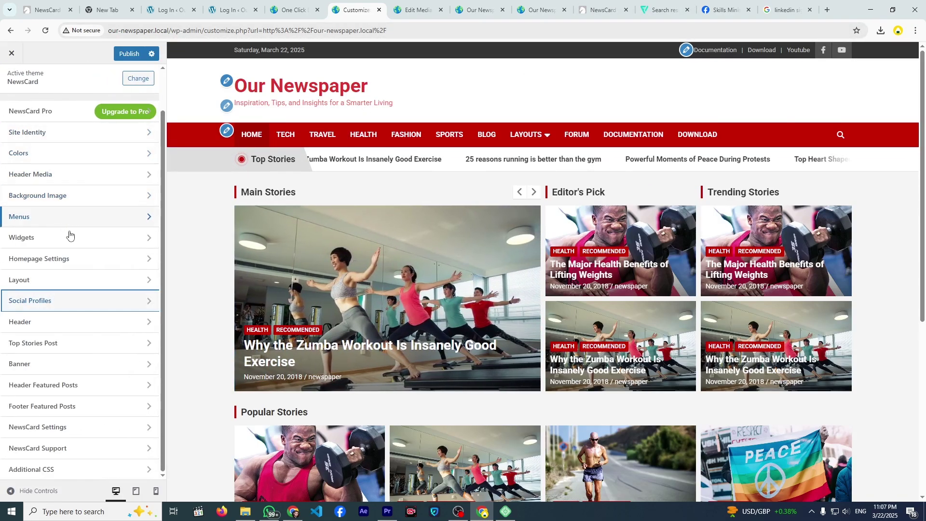
- In Header settings, turn Navigation Uppercase off and back on
left_click(82, 322)
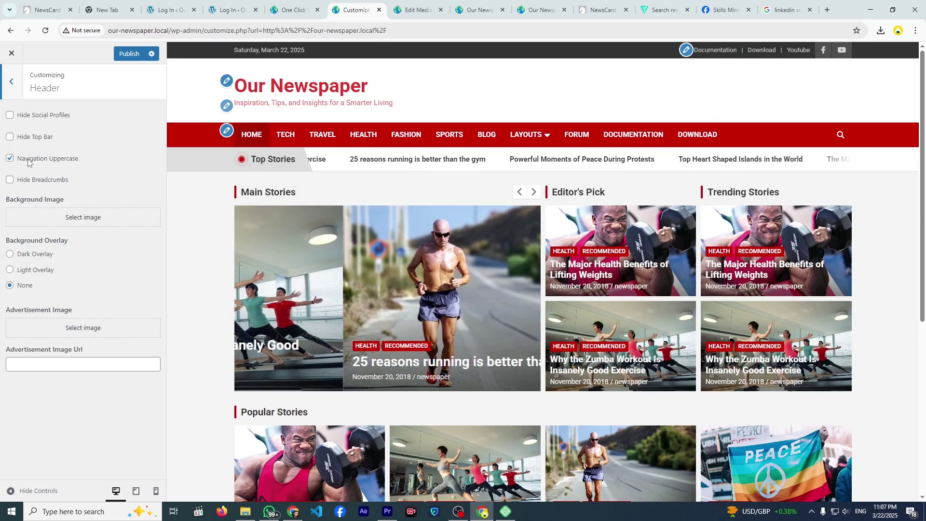
left_click(28, 162)
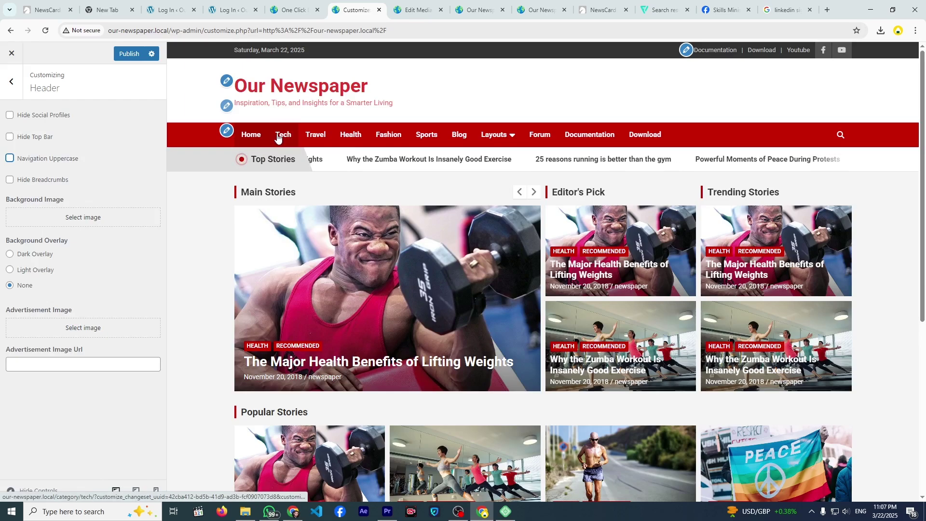
left_click(10, 159)
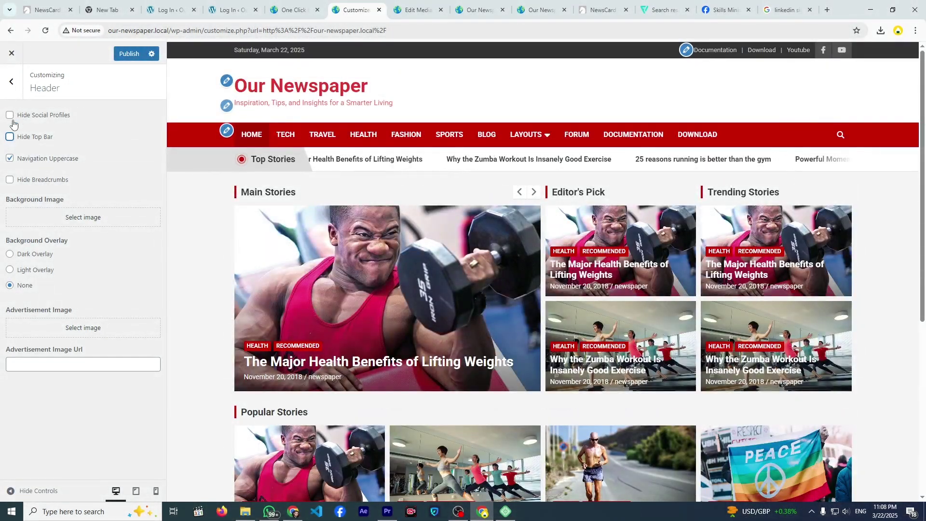
- Test Hide Social Profiles and Hide Breadcrumbs on the Tech page, then return home
left_click(10, 116)
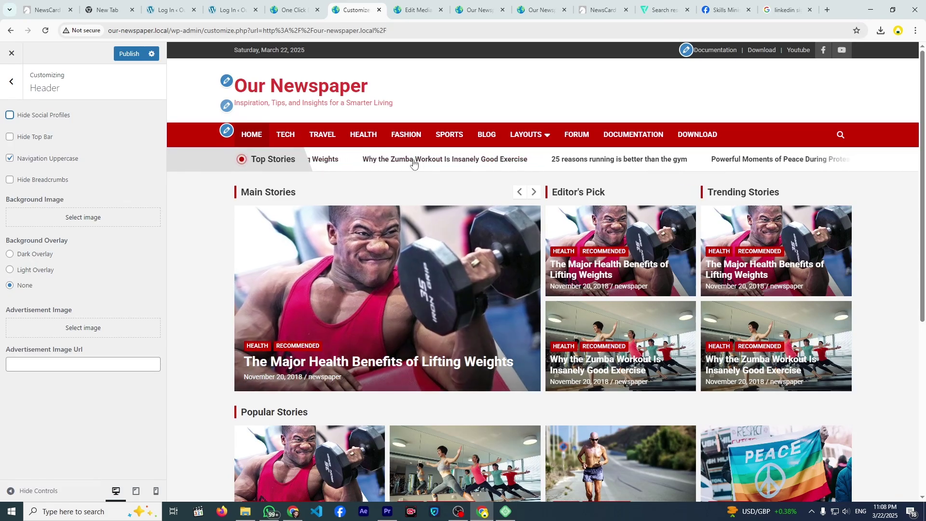
left_click(294, 138)
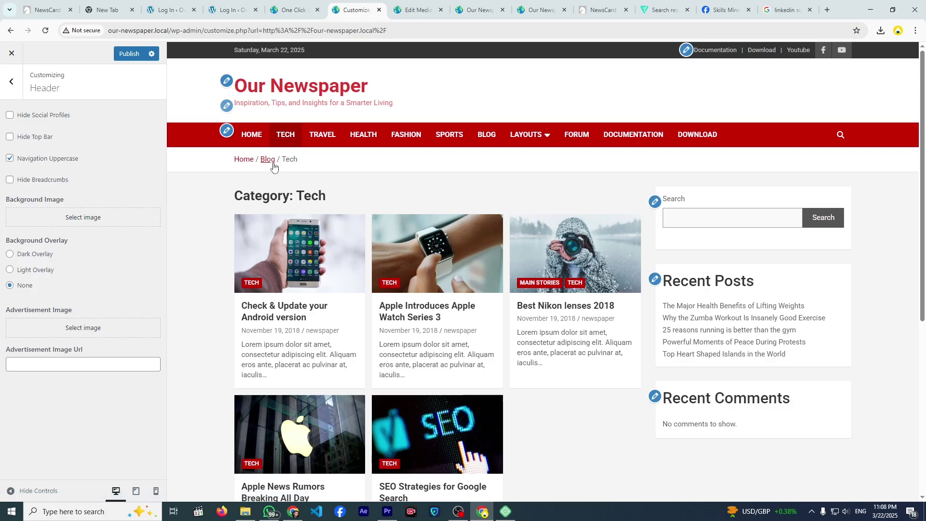
left_click(10, 180)
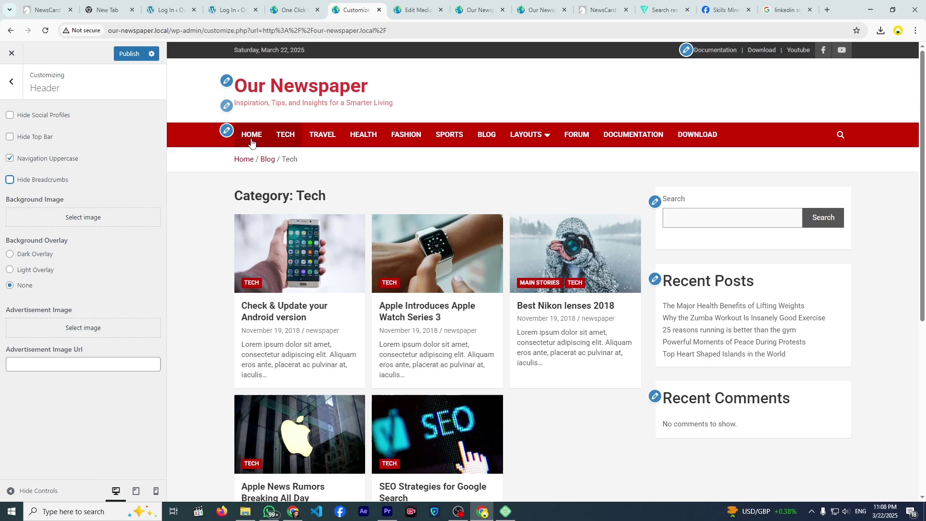
left_click(251, 138)
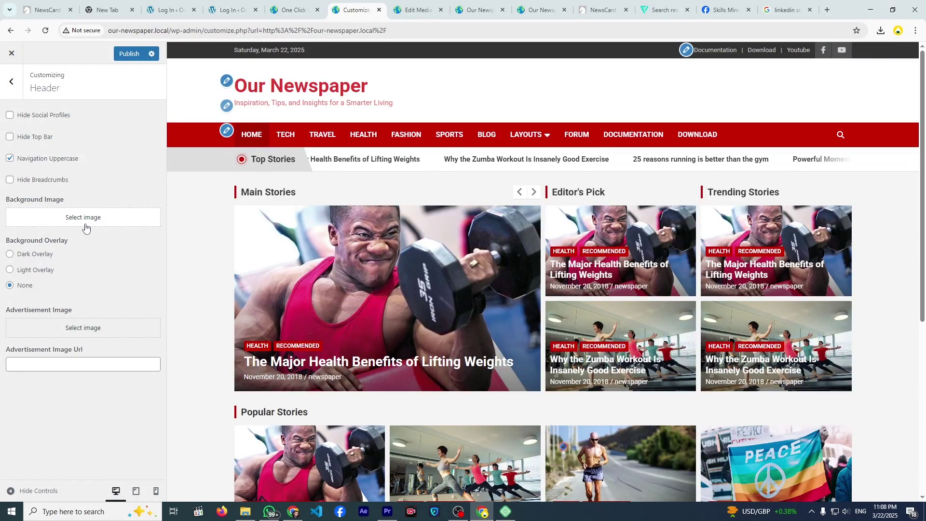
- Use cropped-header-bg.jpg as the header background and set Background Overlay to Light Overlay
left_click(86, 226)
left_click(124, 195)
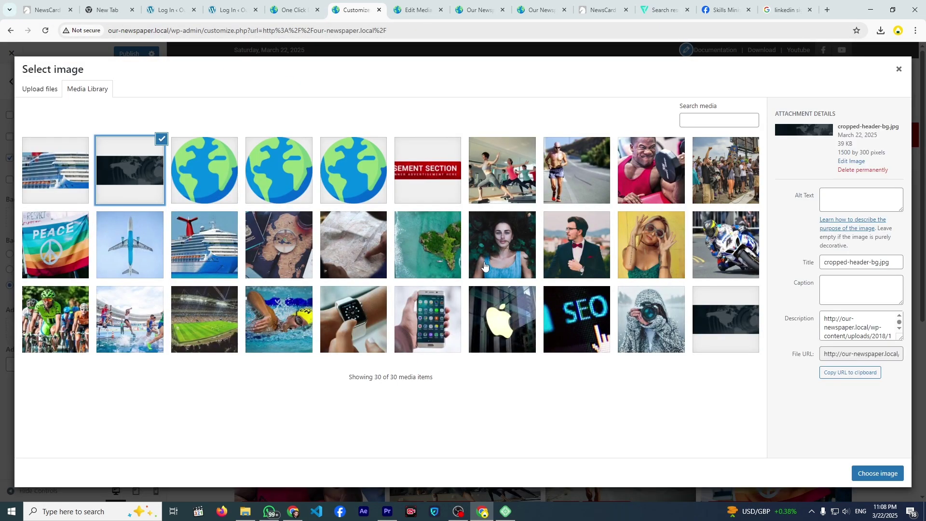
left_click(874, 474)
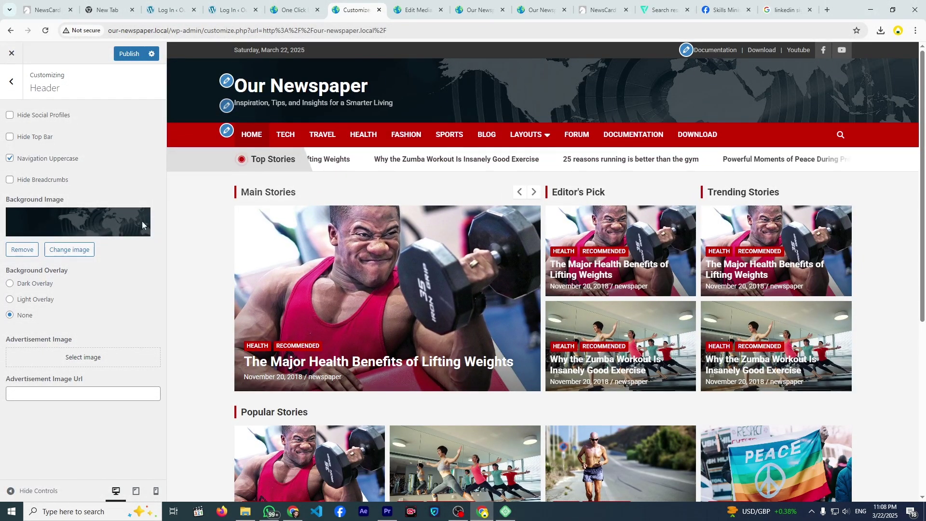
left_click(9, 283)
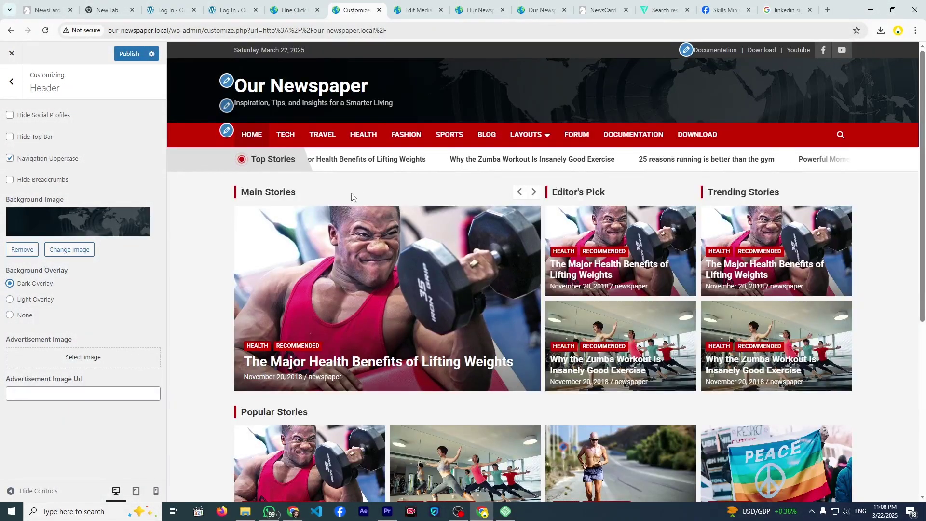
left_click(10, 300)
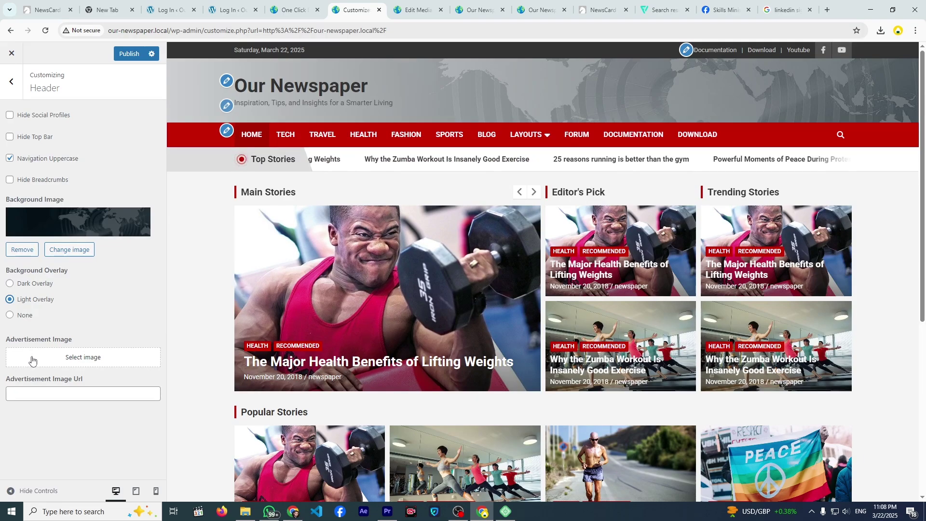
- Set sample-add as the header Advertisement Image
left_click(54, 360)
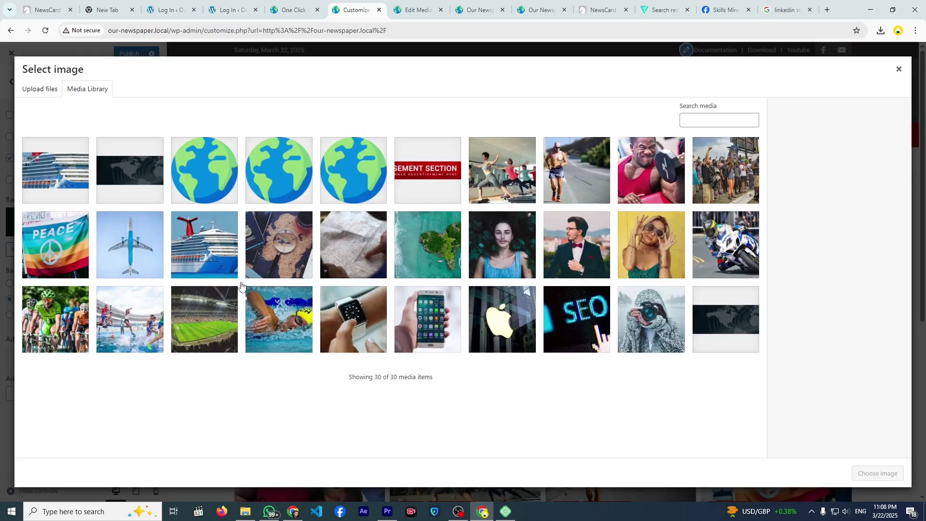
left_click(418, 188)
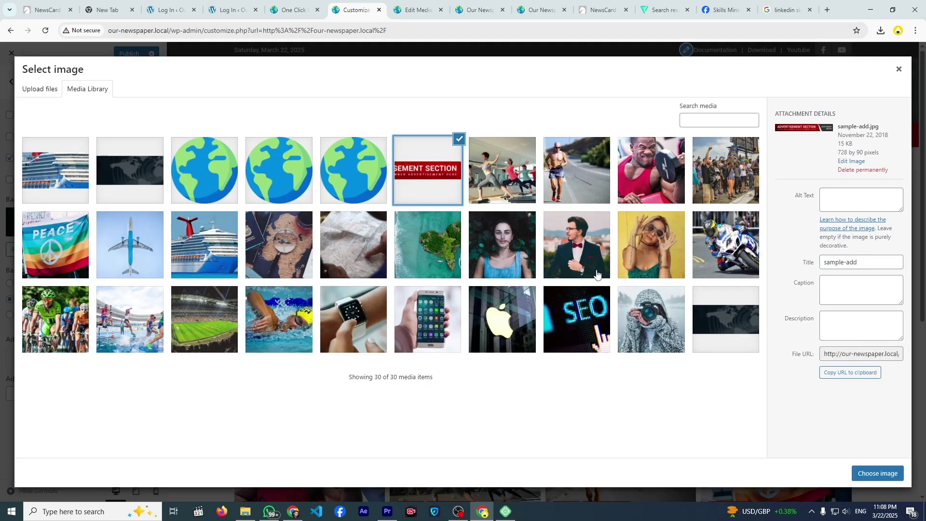
left_click(864, 473)
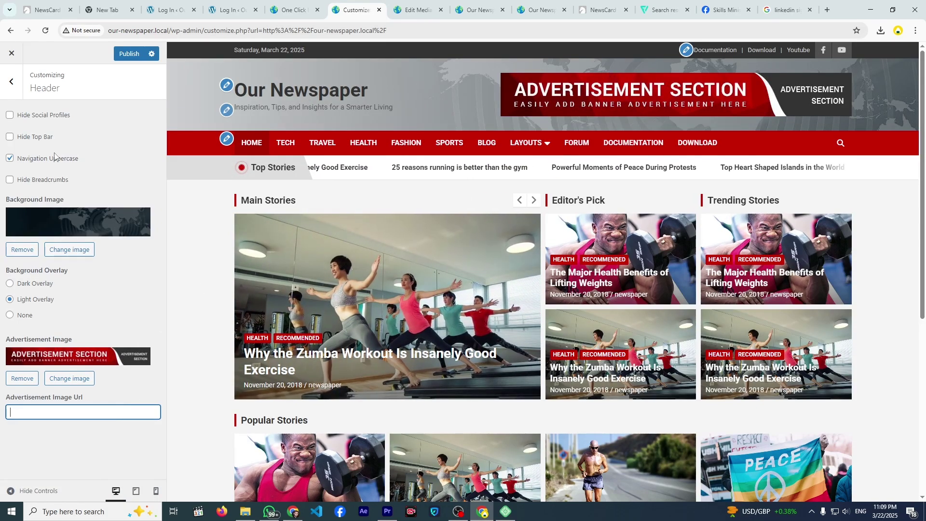
left_click(9, 98)
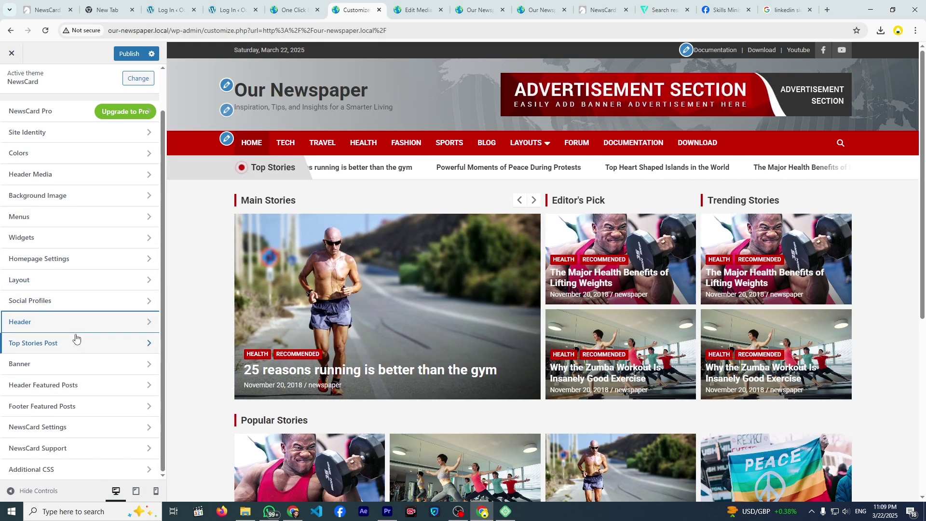
- Retitle the ticker 'latest Stories' and show posts from the Sports category
left_click(76, 340)
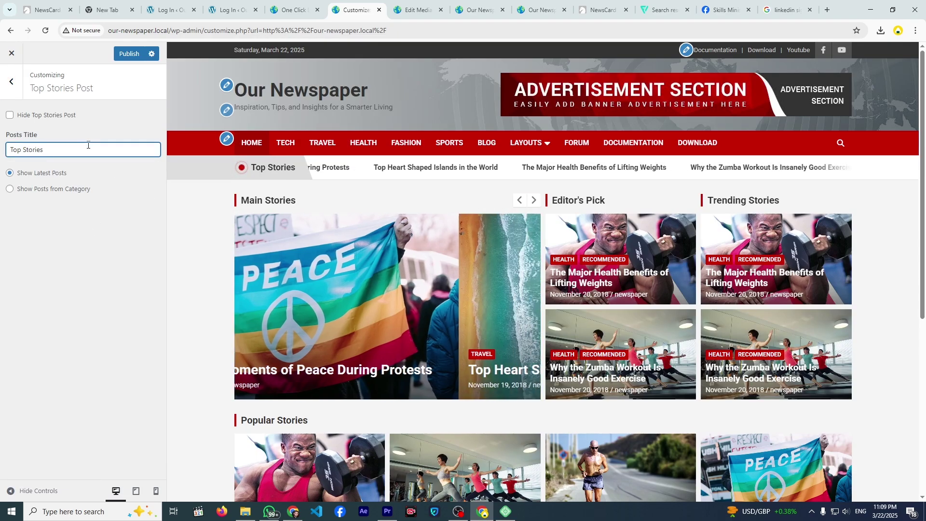
key("ctrl+a")
key("BackSpace")
type("latest S")
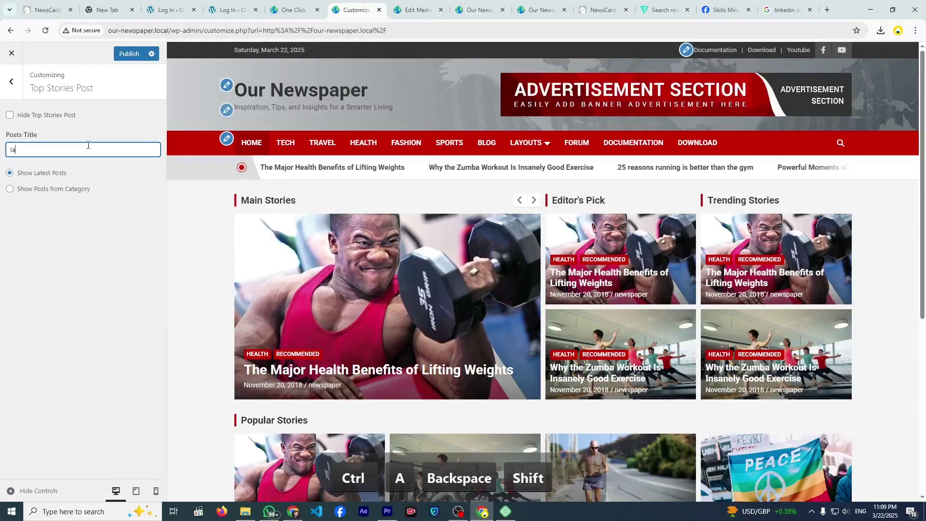
type("tories")
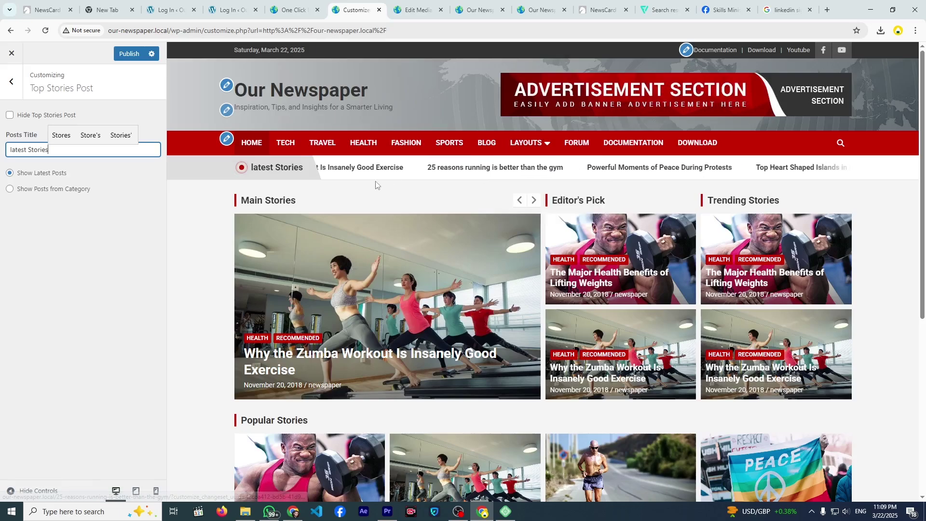
left_click(25, 193)
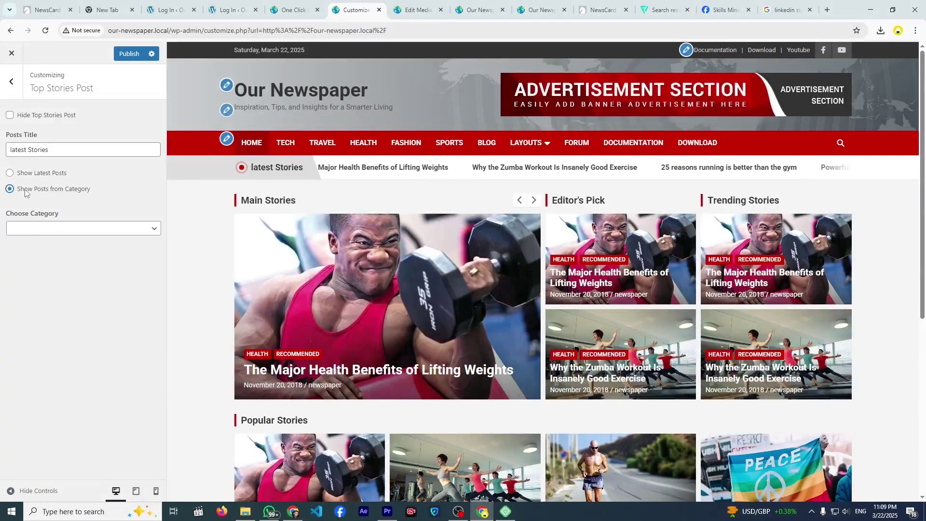
left_click(50, 228)
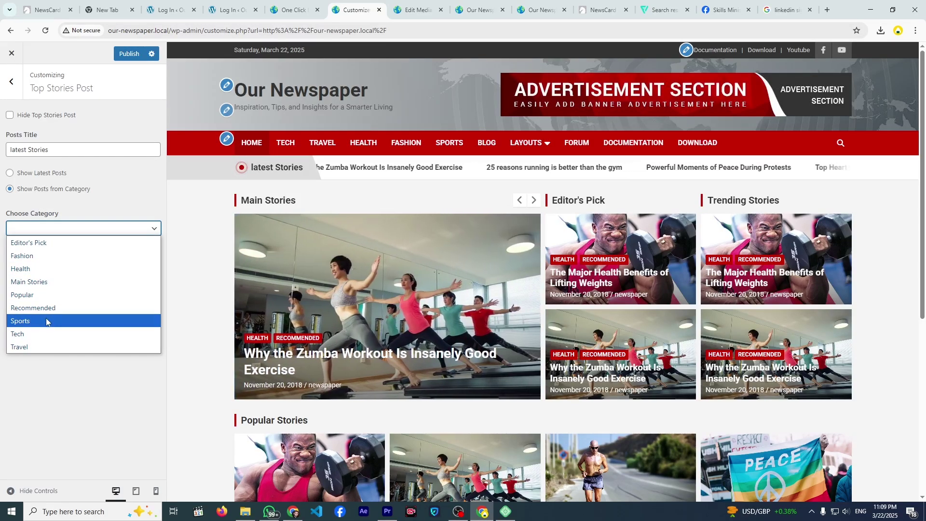
left_click(45, 321)
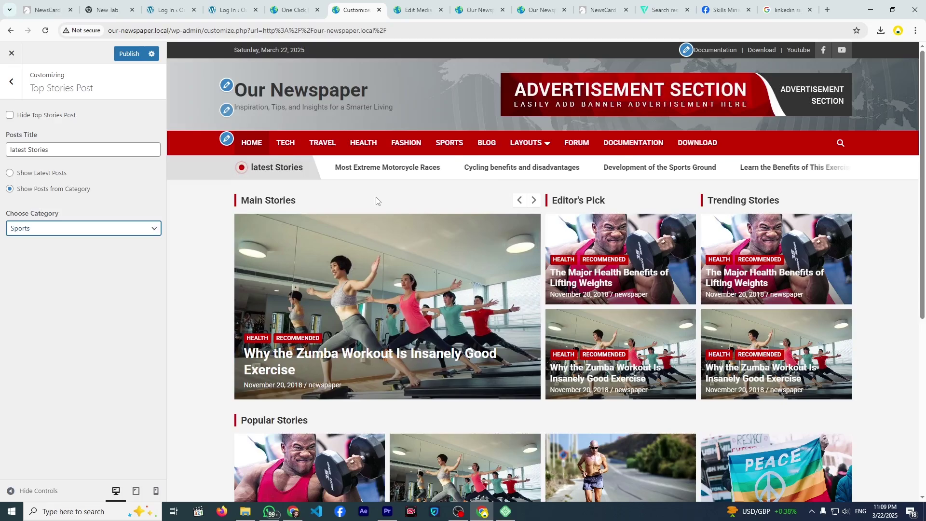
- Switch the ticker back to latest posts and rename it 'Top Stories'
left_click(10, 172)
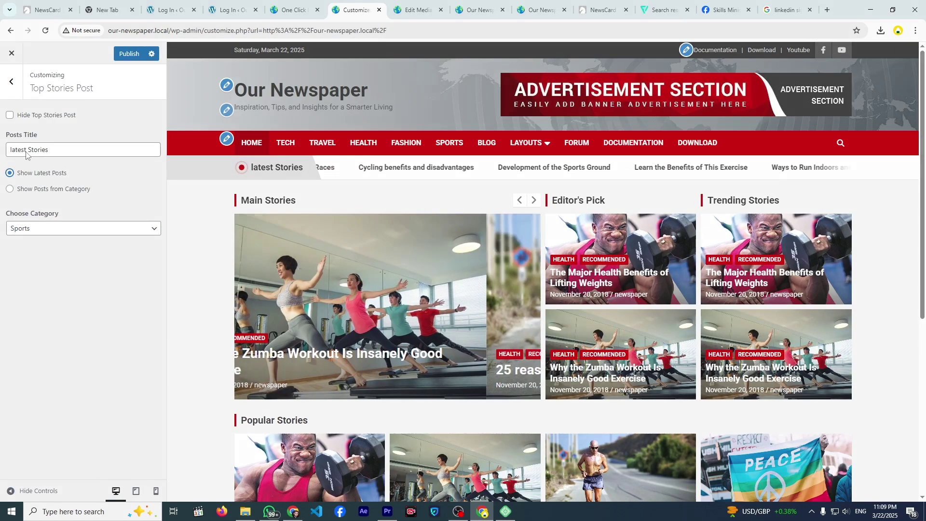
left_click_drag(27, 150, 2, 151)
type("Top")
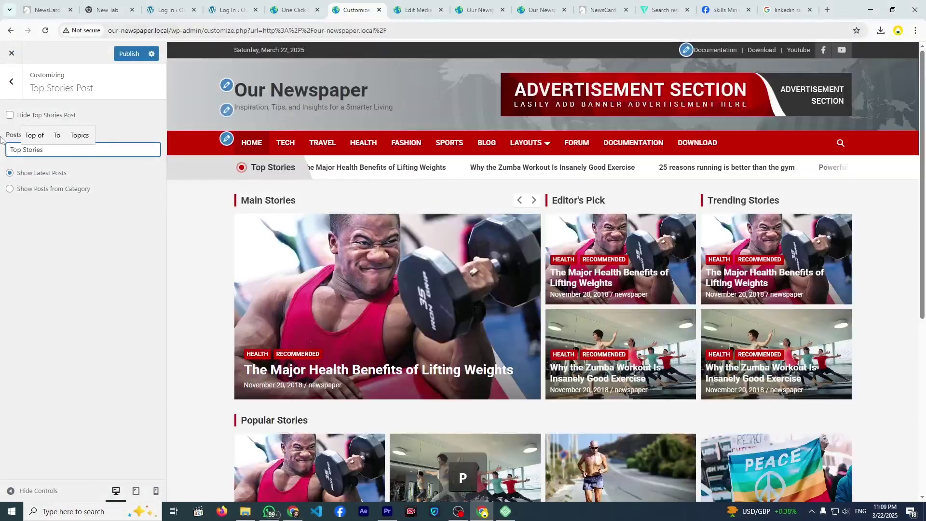
left_click(14, 89)
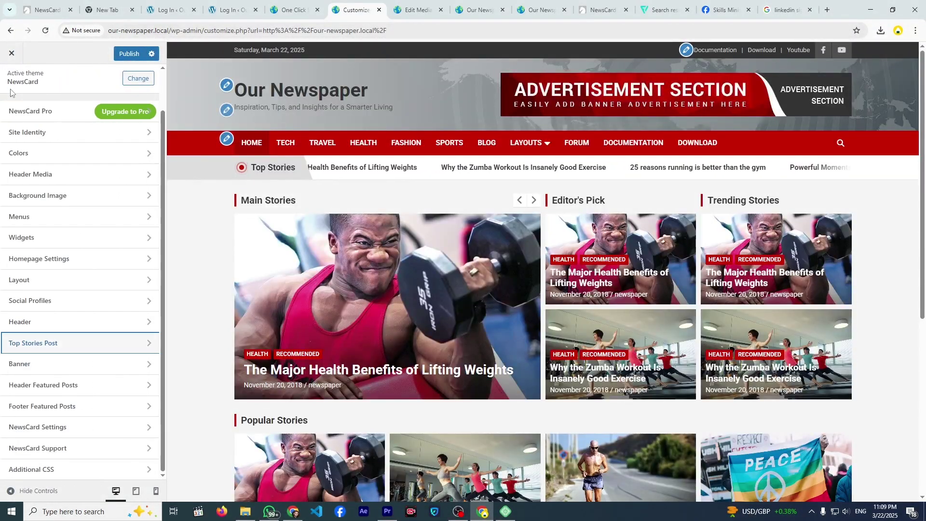
- Hide the Top Stories ticker, then show it again
left_click(60, 343)
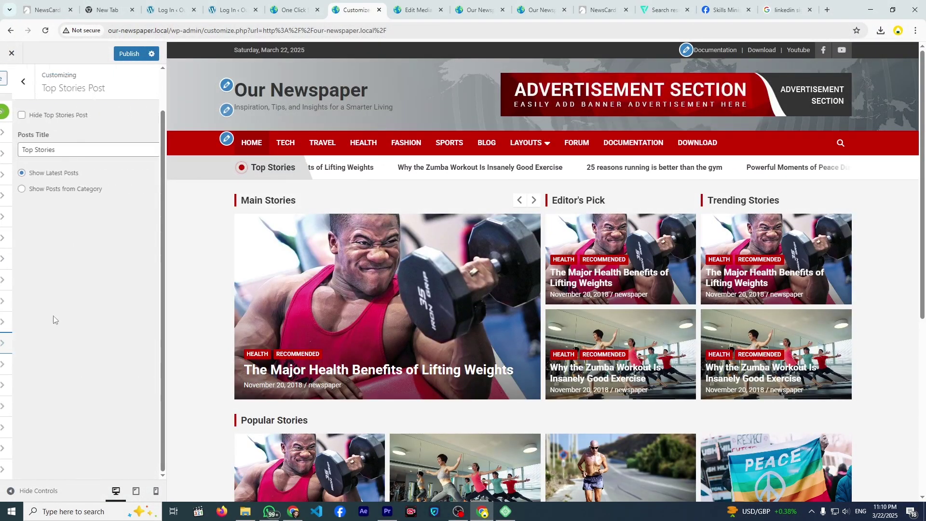
left_click(10, 115)
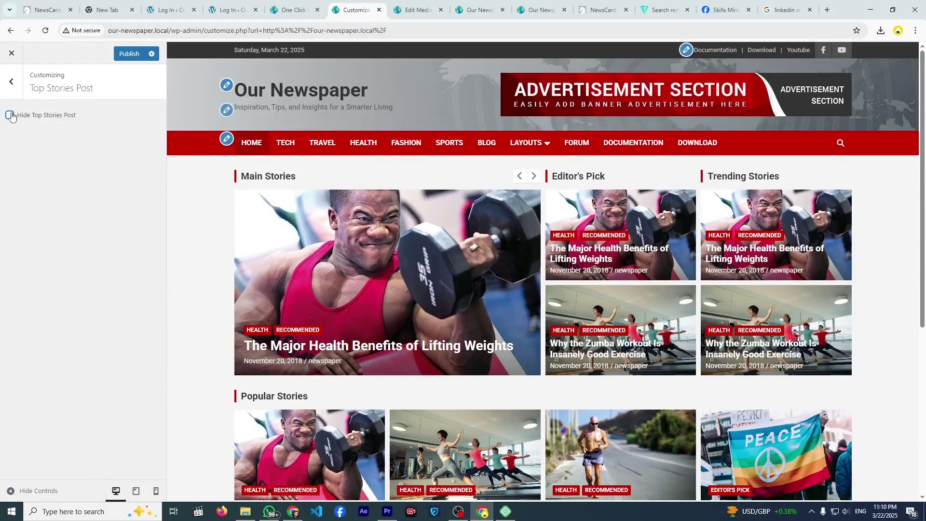
left_click(10, 115)
left_click(12, 96)
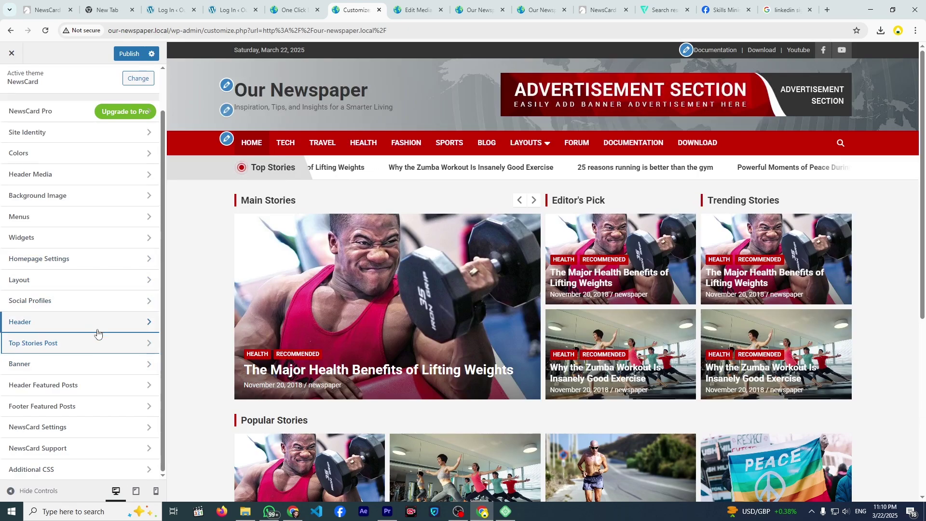
- Check the banner on the blog page and keep it set to show on both homepage and posts page
left_click(93, 364)
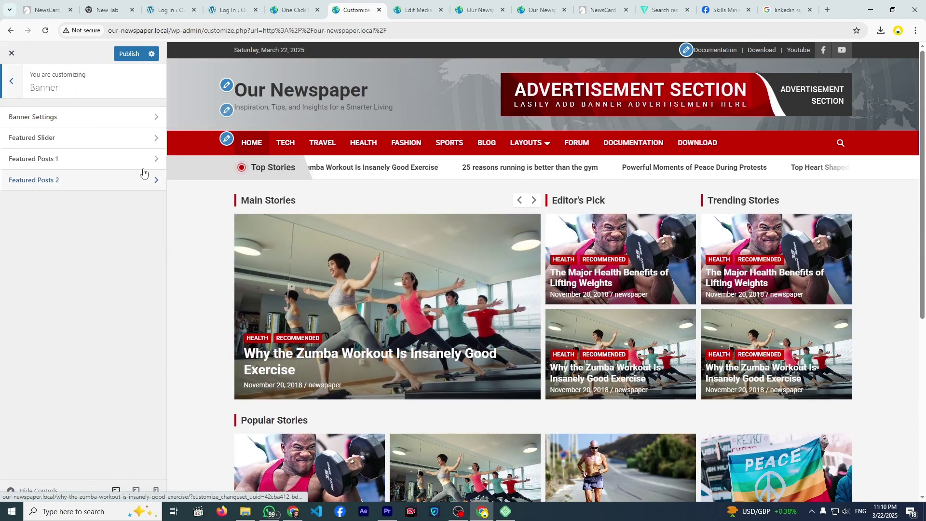
left_click(117, 124)
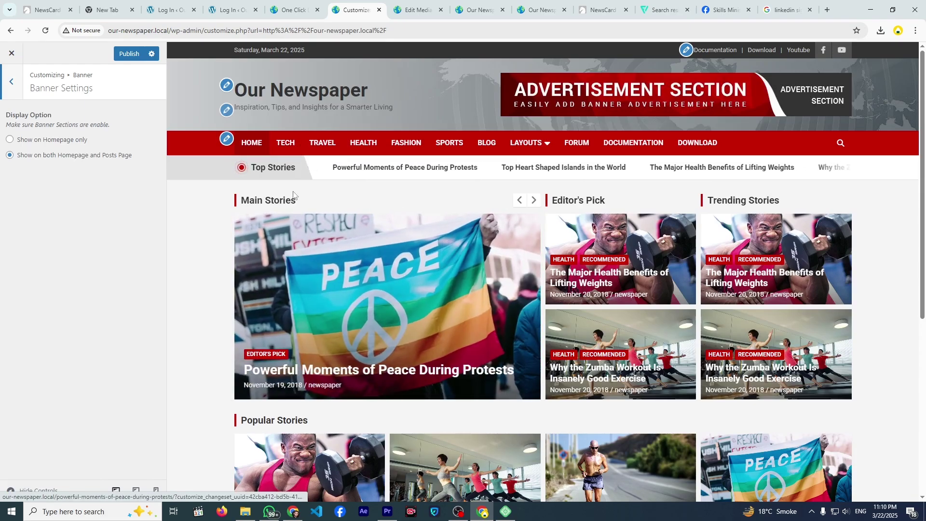
left_click(490, 143)
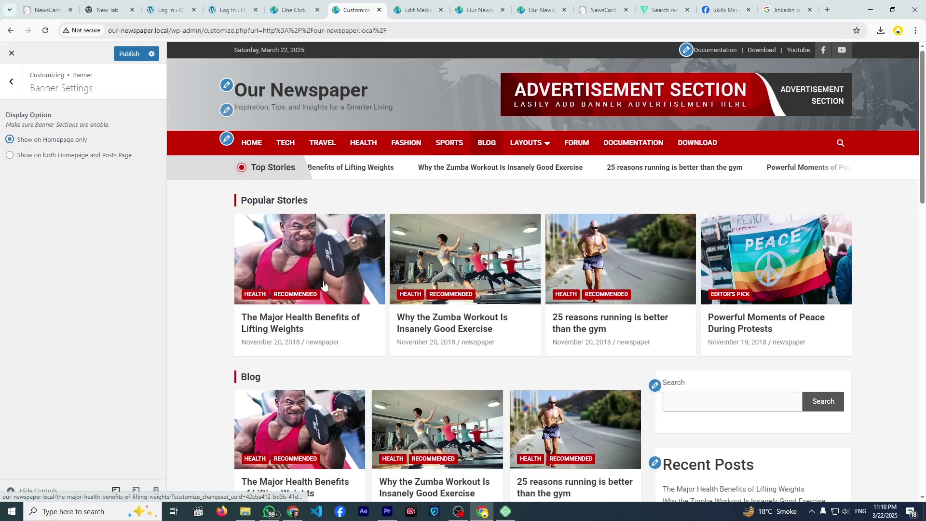
left_click(26, 157)
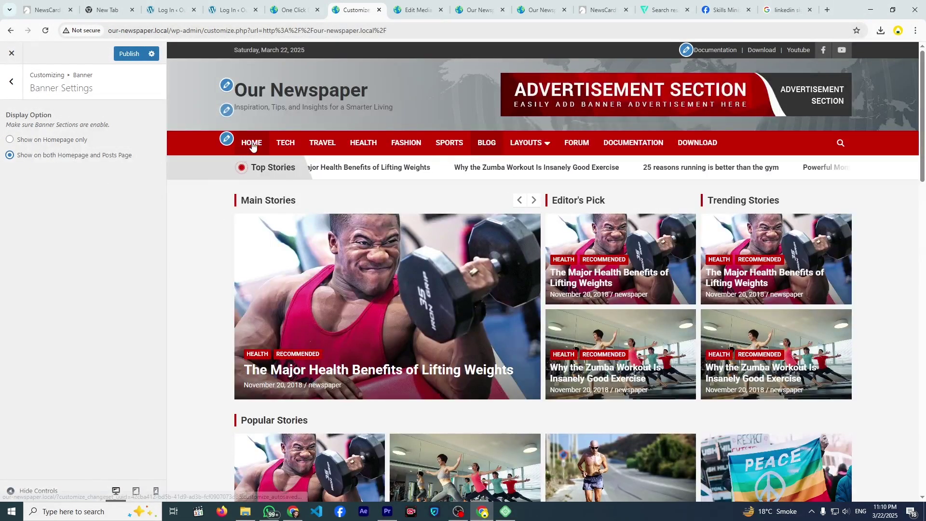
left_click(252, 145)
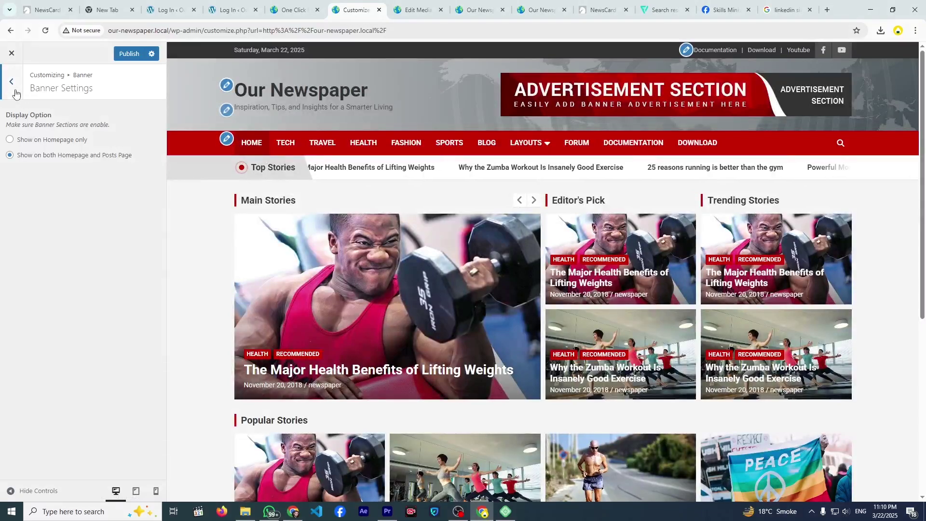
left_click(12, 82)
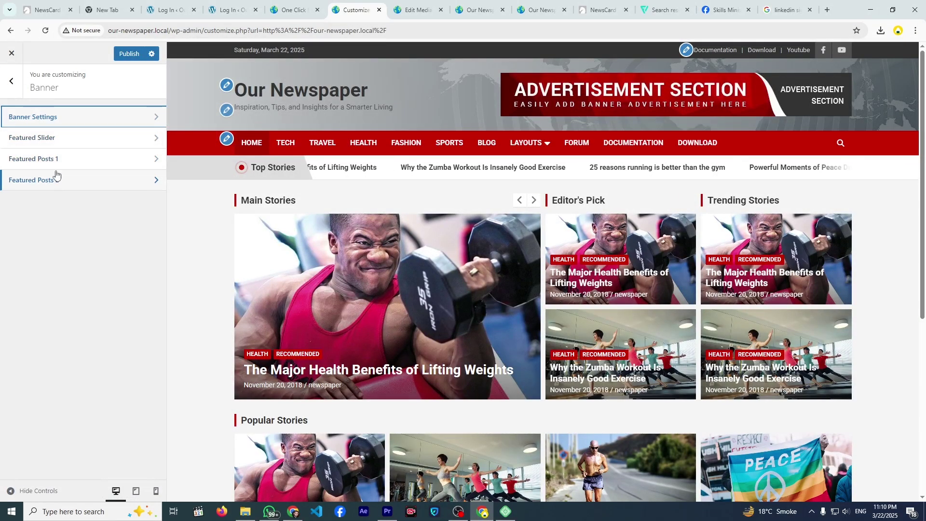
- Retitle the Featured Slider 'Recent Blog' and try filling it with Tech category posts
left_click(65, 145)
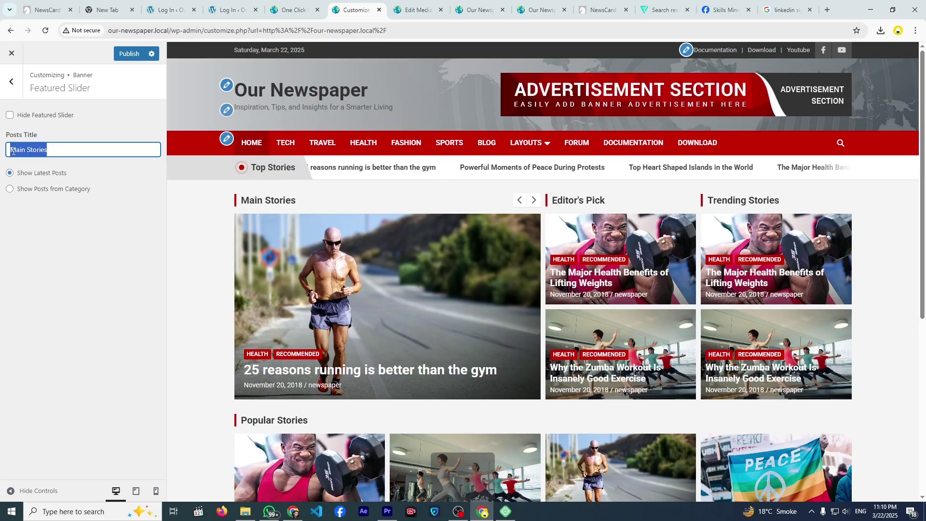
type("Recen")
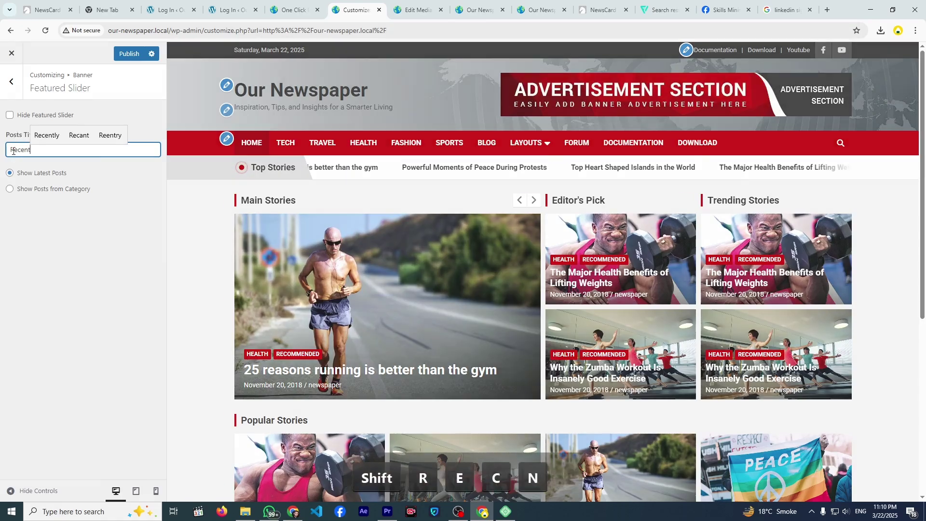
type("t Blog")
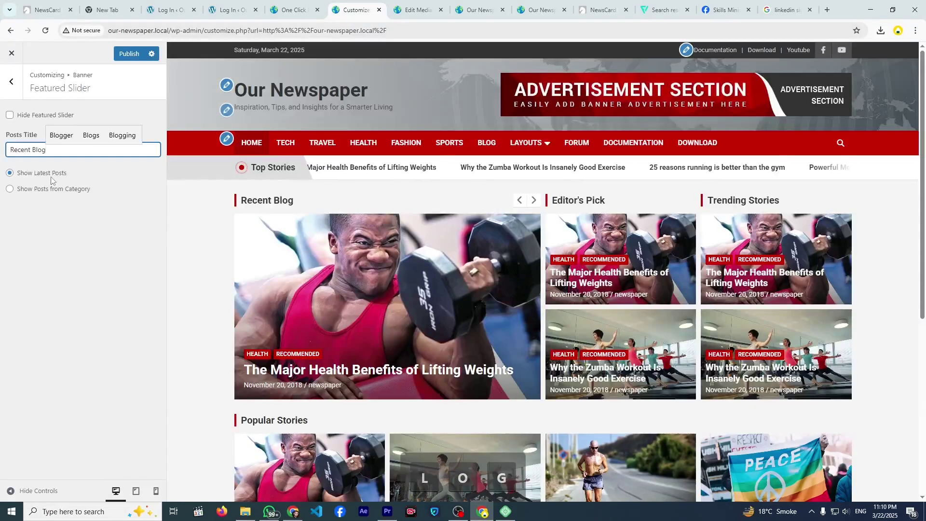
left_click(33, 192)
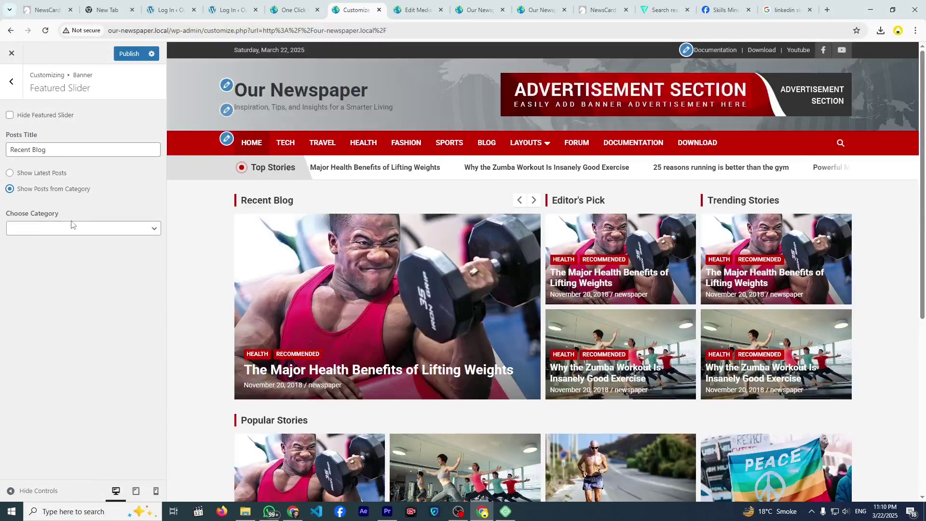
left_click(71, 227)
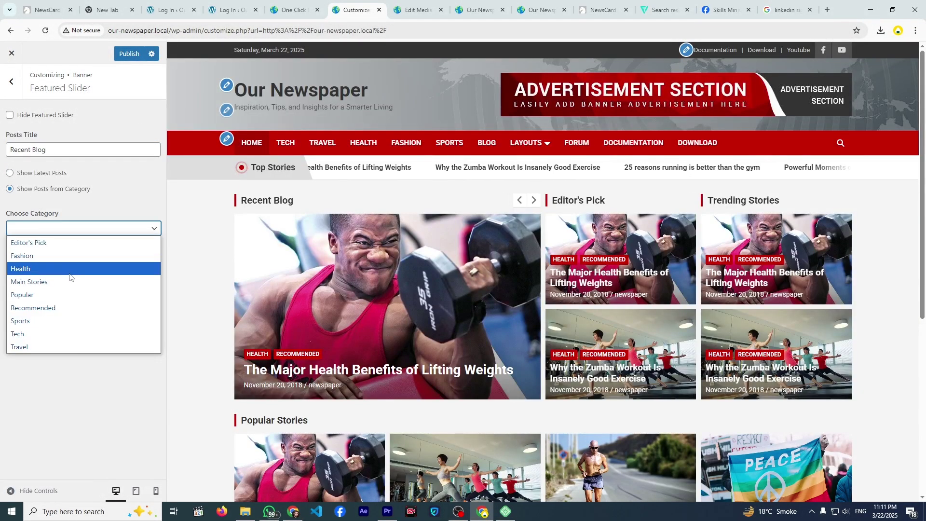
left_click(51, 334)
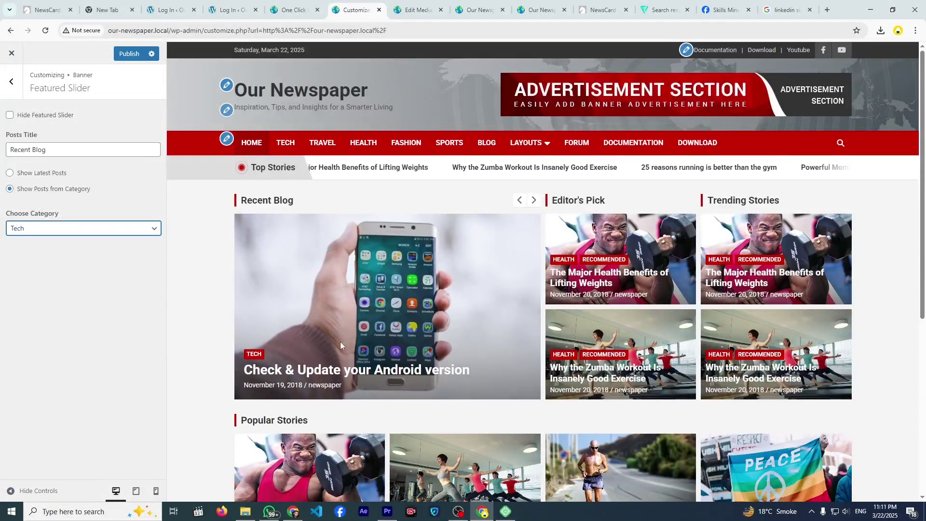
- Revert the slider to Show Latest Posts and keep it visible on the homepage
left_click(529, 202)
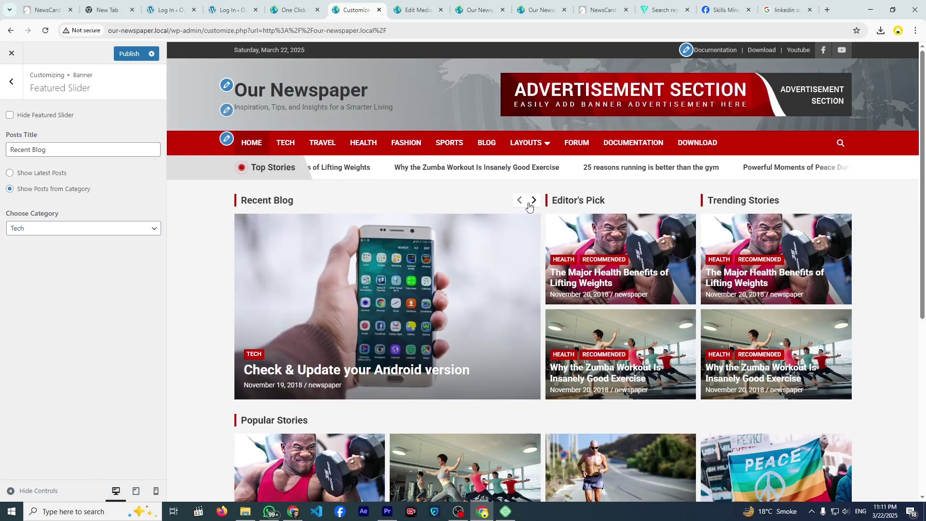
left_click(48, 227)
left_click(13, 176)
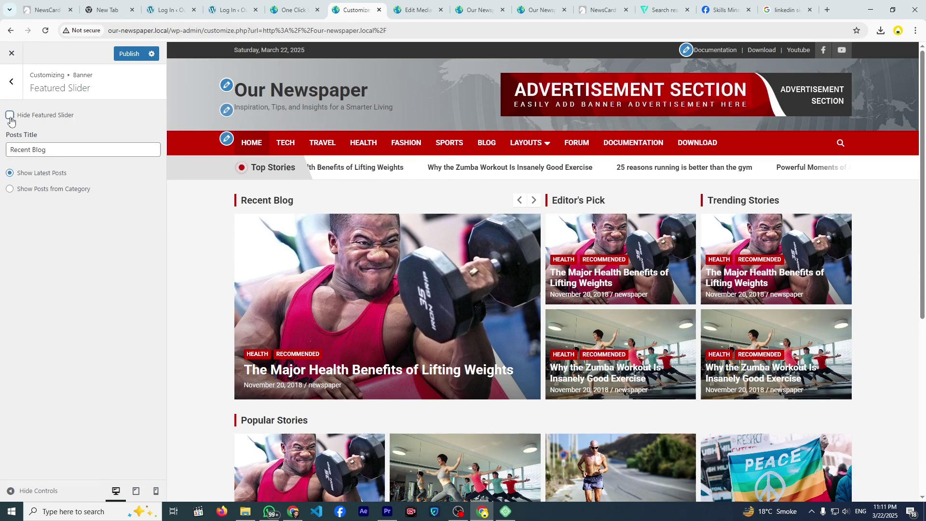
left_click(10, 118)
left_click(9, 117)
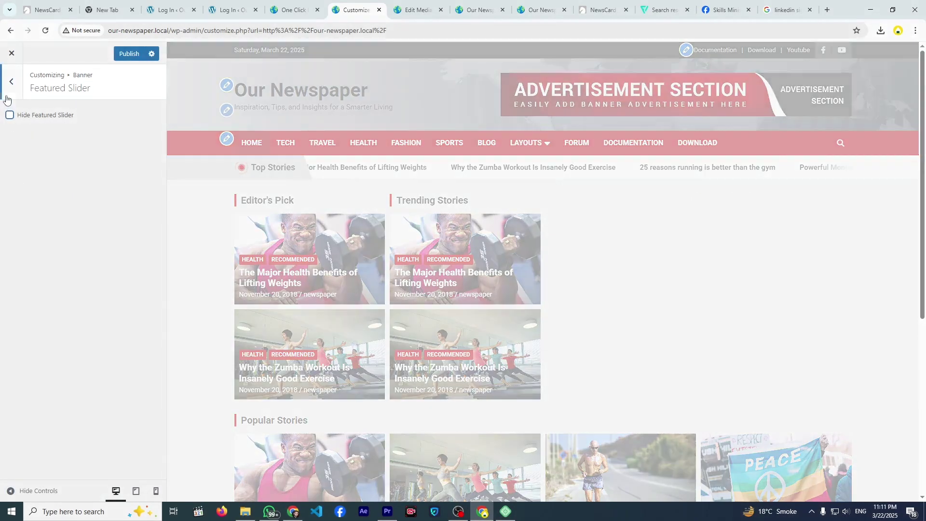
left_click(12, 81)
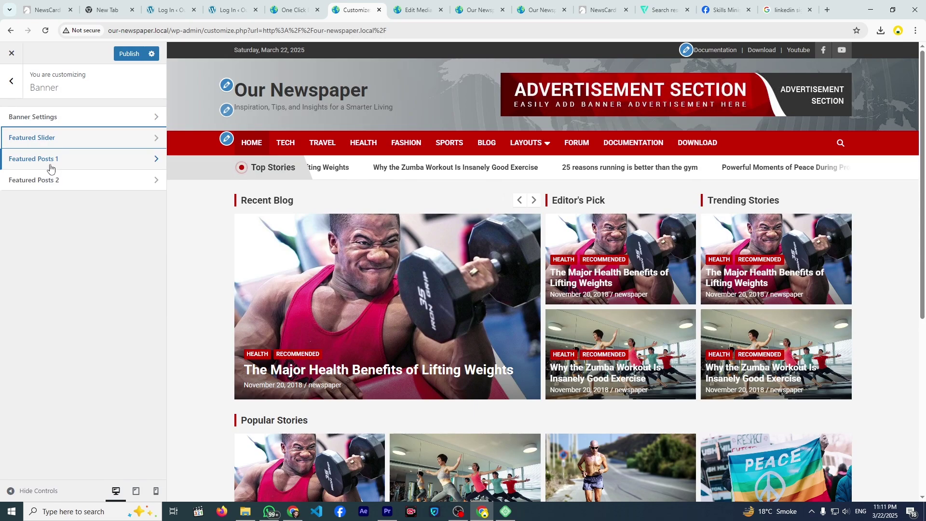
- Rename Featured Posts 1 from Editor's Pick to 'Tech' and fill it with Tech-category posts
left_click(50, 164)
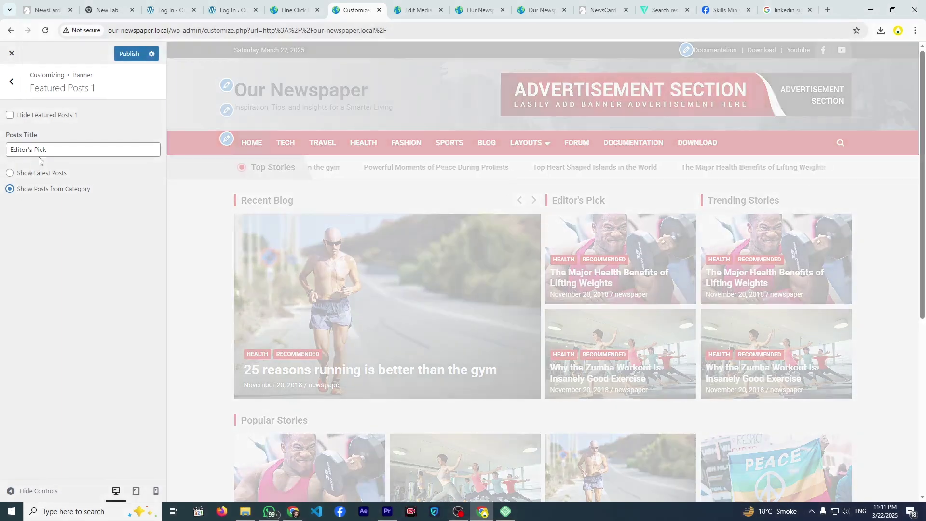
left_click_drag(46, 149, 19, 150)
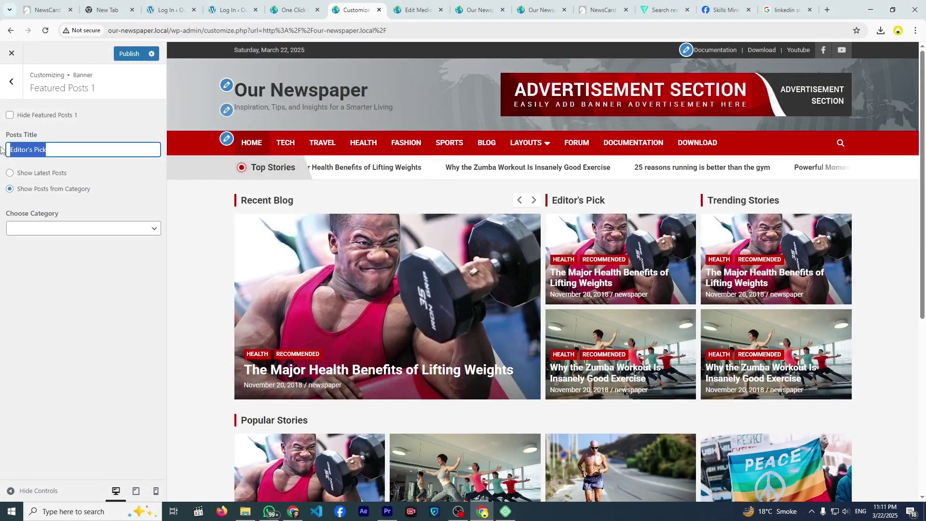
type("Tech")
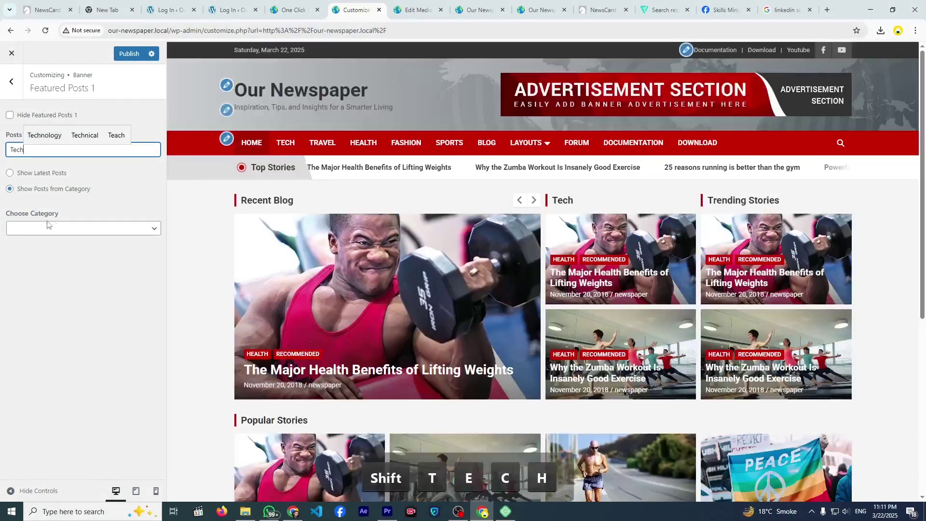
left_click(48, 226)
left_click(54, 331)
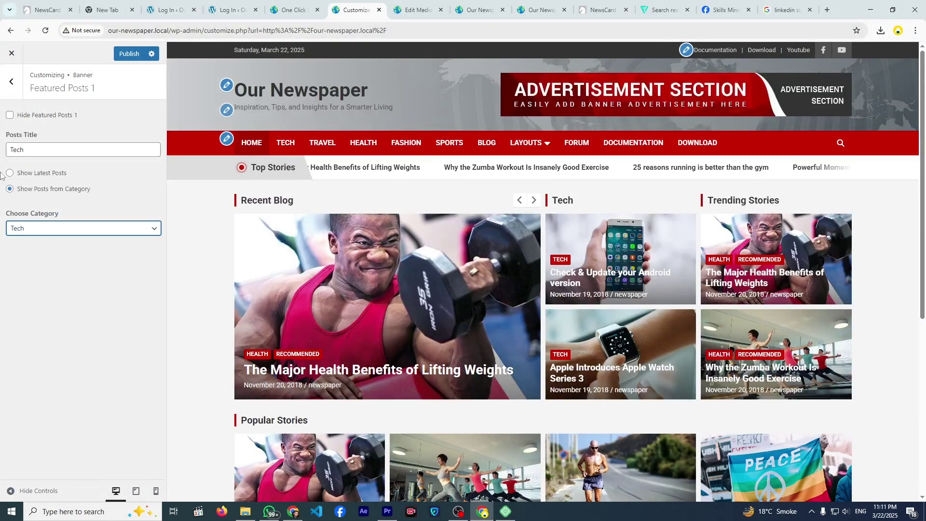
left_click(13, 83)
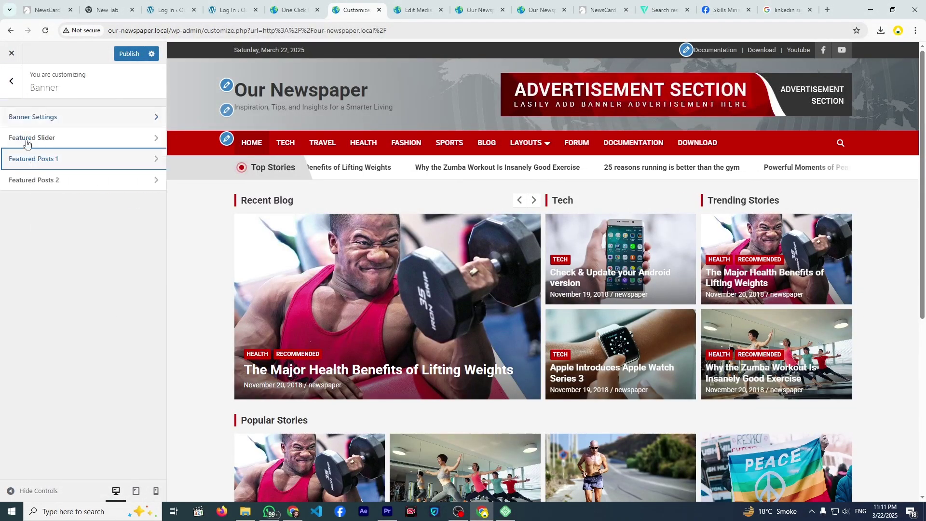
- Retitle Featured Posts 2 'Health' and set it to show Health-category posts
left_click(59, 181)
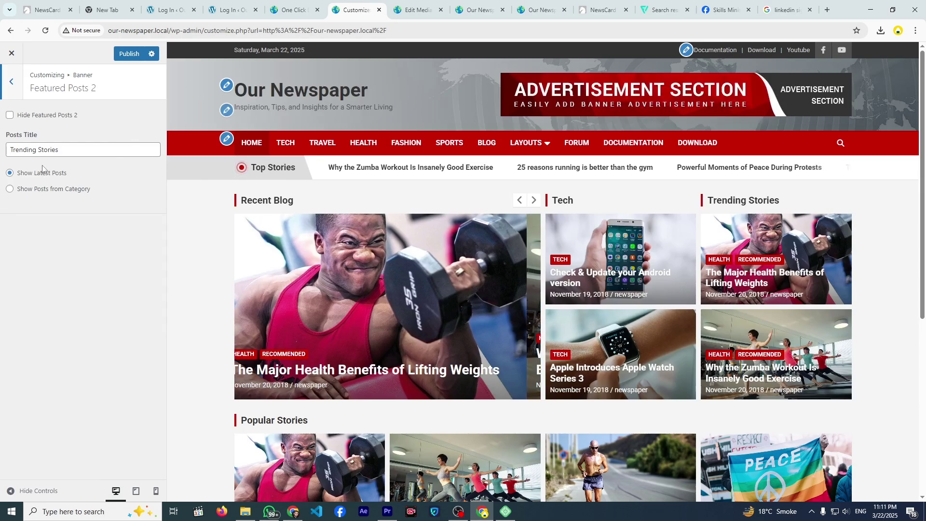
key("Tab")
key("Tab")
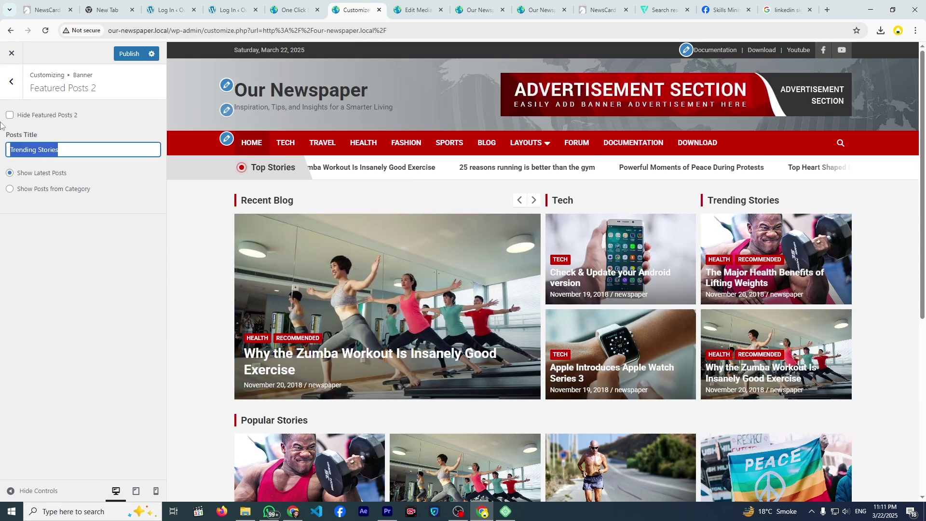
type("Heak")
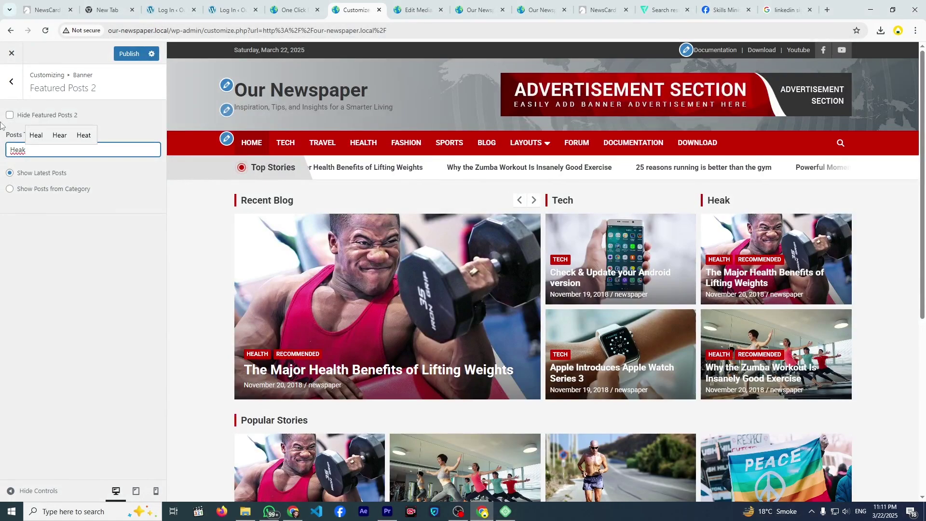
key("BackSpace")
type("th")
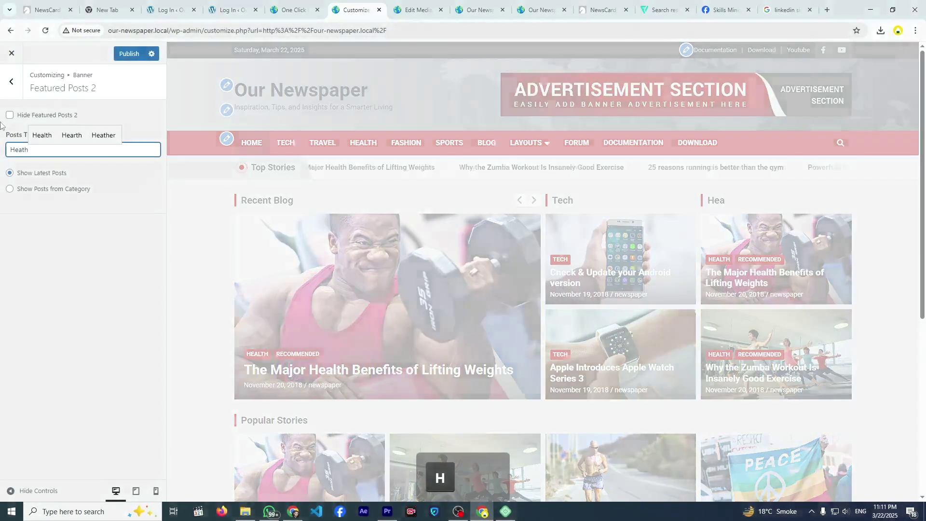
key("BackSpace")
key("BackSpace")
type("lth")
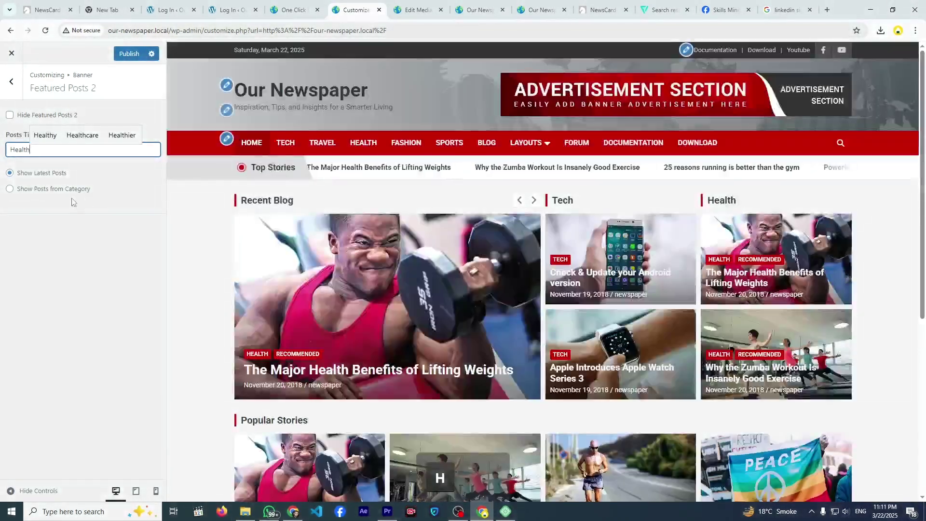
left_click(58, 189)
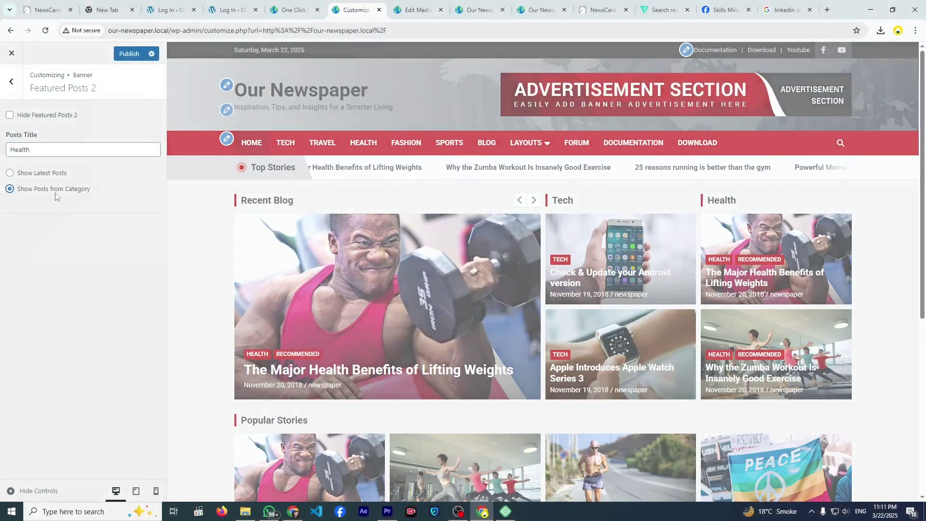
left_click(74, 235)
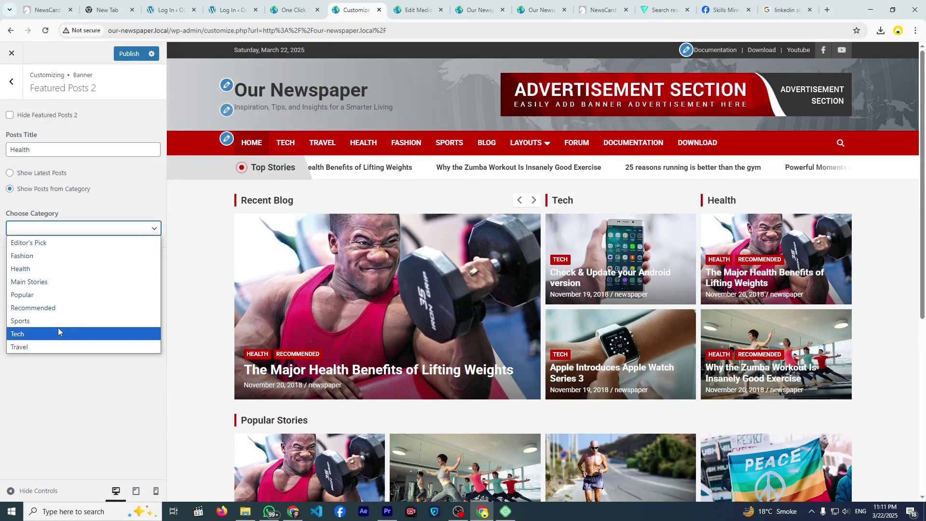
left_click(54, 270)
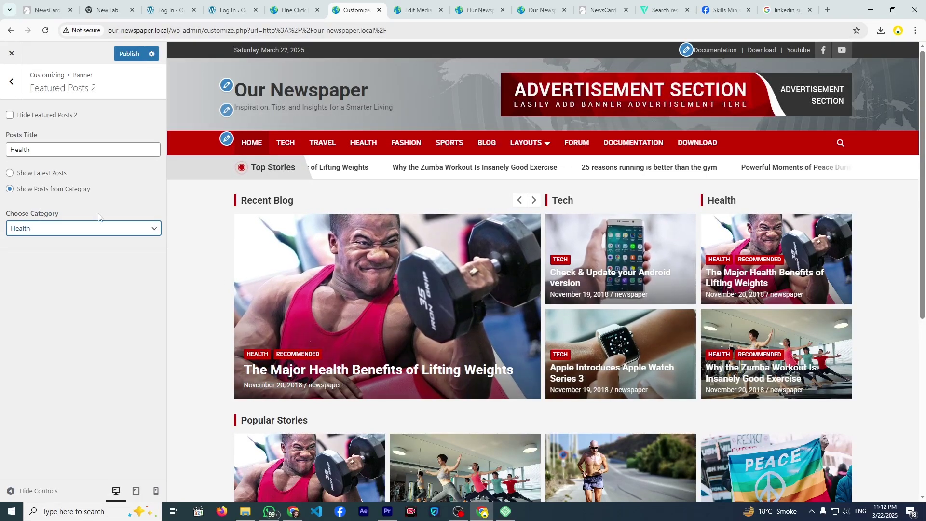
- Change that block's title to 'Sports' and switch its category to Sports
left_click(48, 227)
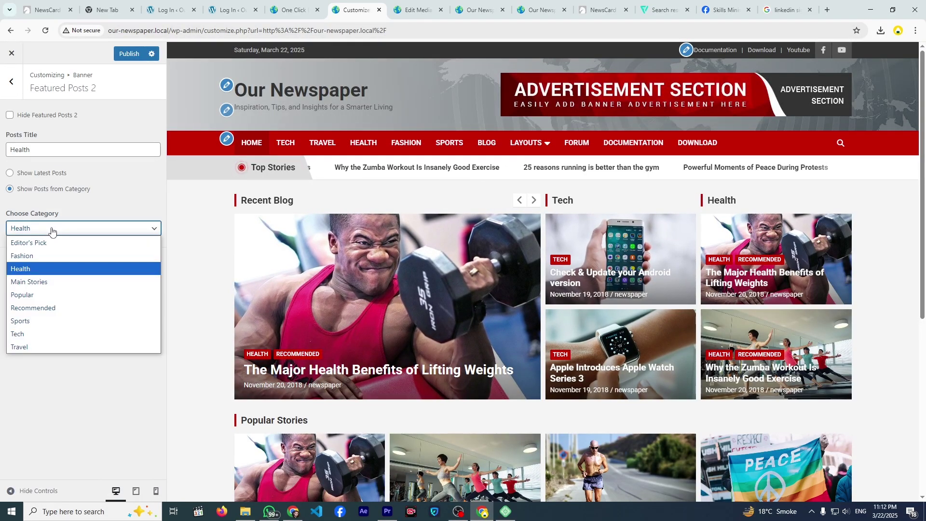
double_click(24, 153)
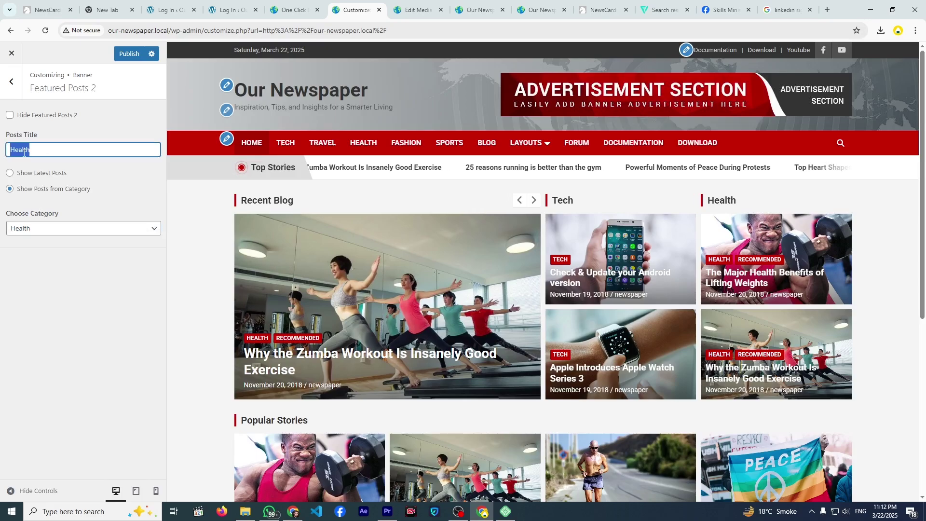
type("Sports")
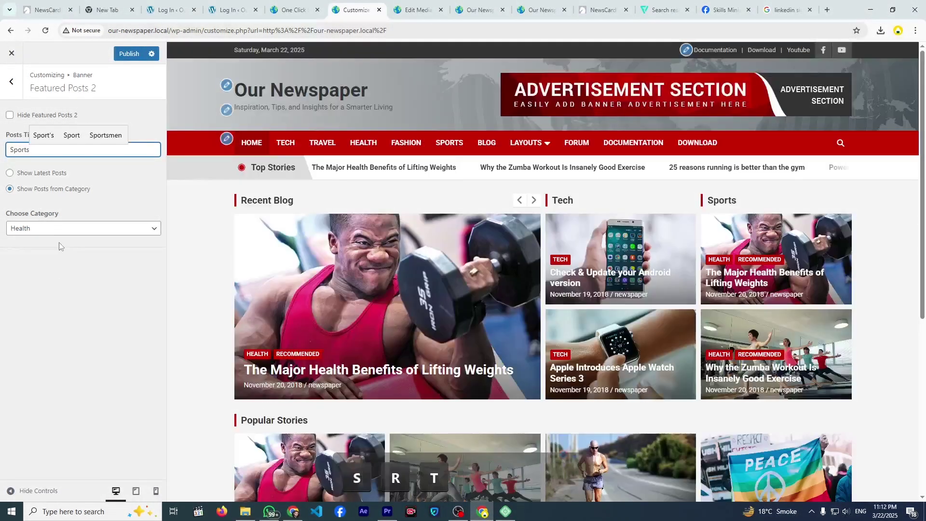
left_click(58, 229)
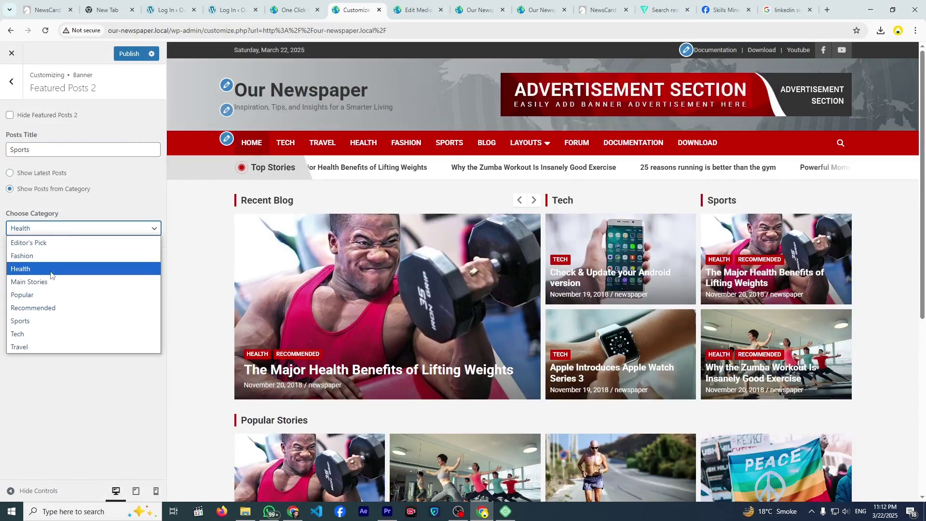
left_click(42, 320)
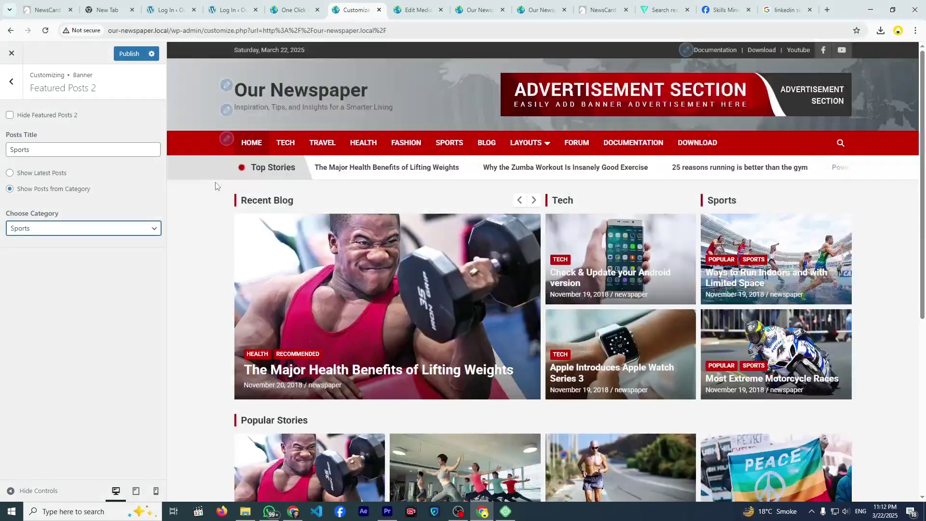
left_click(12, 82)
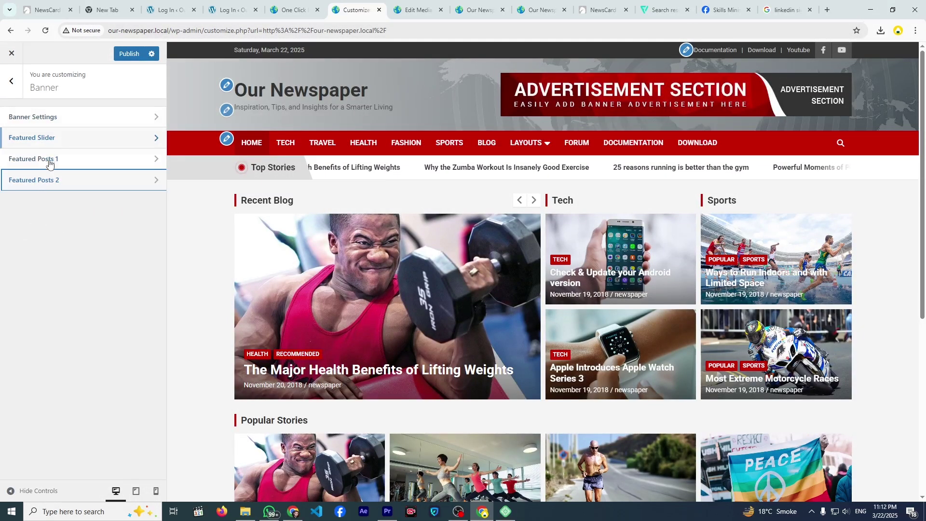
left_click(12, 96)
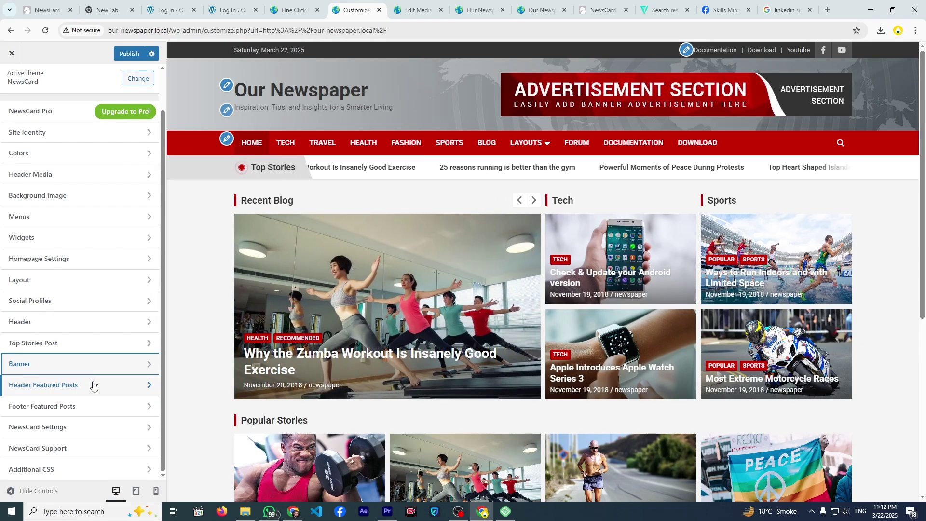
- Set the Popular Stories header featured posts to Show Posts from Category with Health
left_click(93, 384)
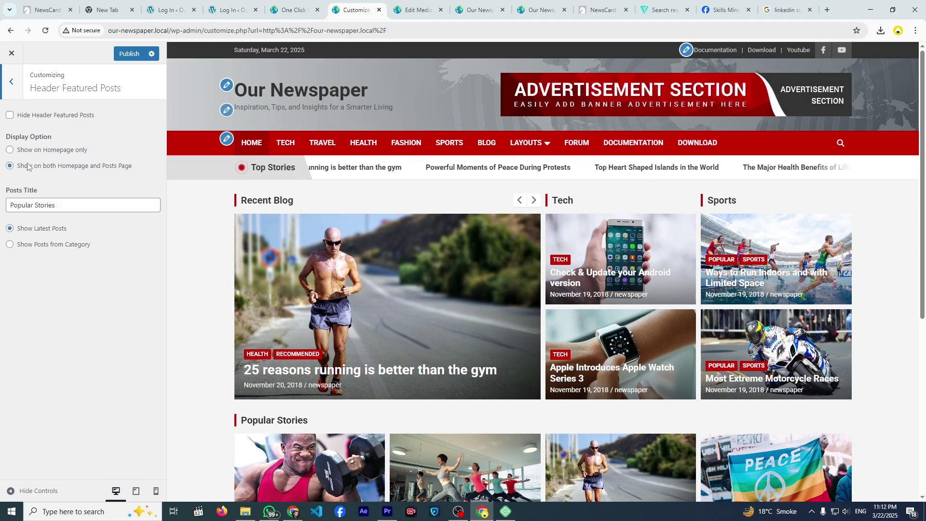
left_click(11, 247)
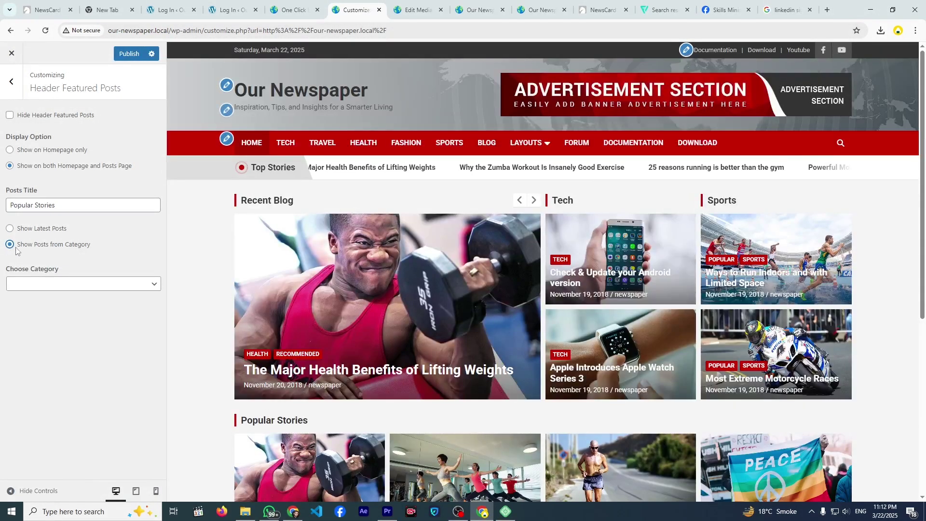
left_click(33, 286)
left_click(46, 323)
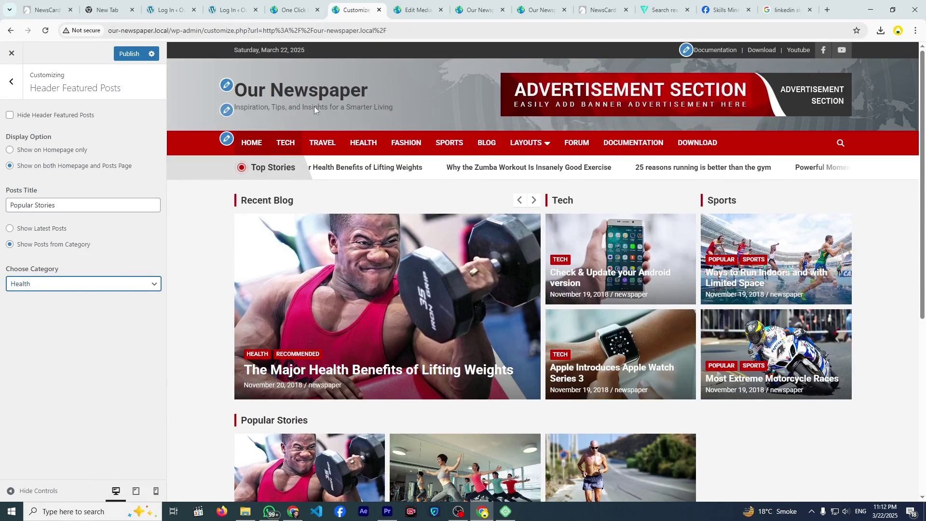
- Glance at the menu location settings, then recheck Header Featured Posts and return to the main sections
left_click(686, 50)
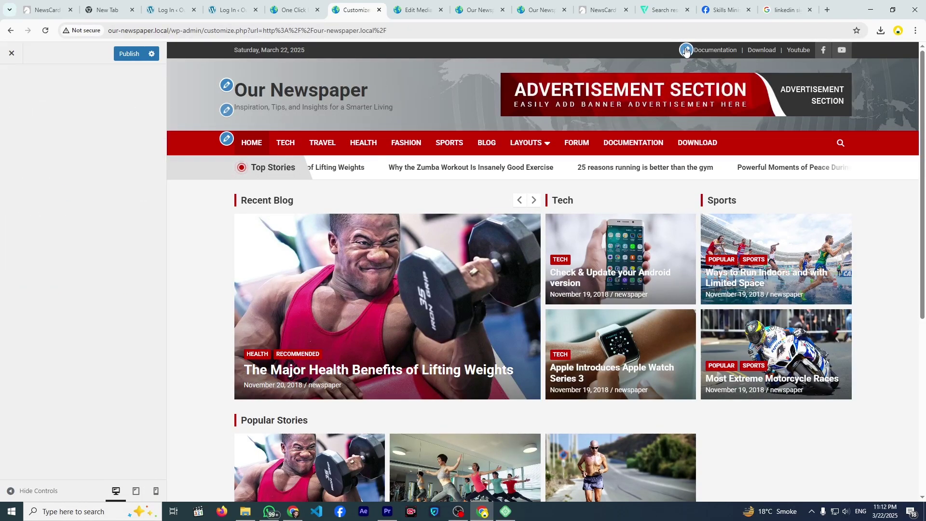
left_click(11, 80)
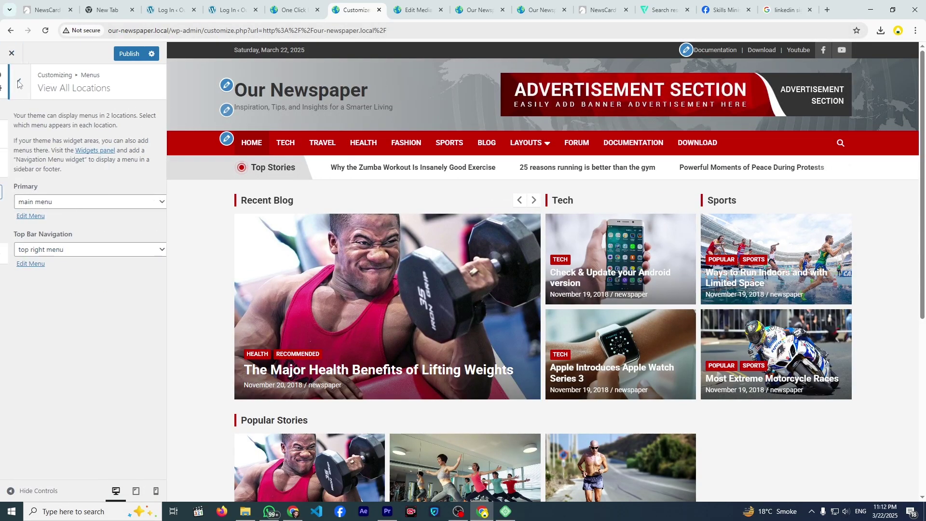
left_click(15, 81)
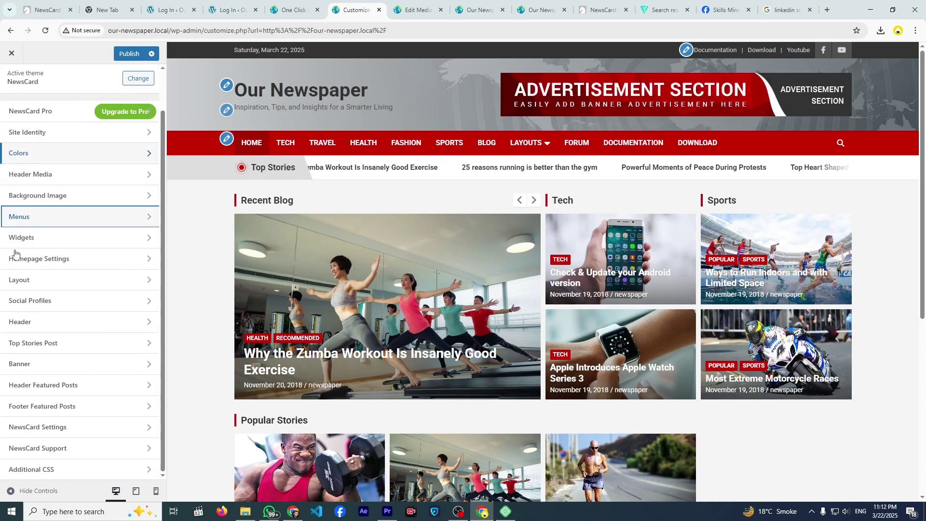
left_click(68, 385)
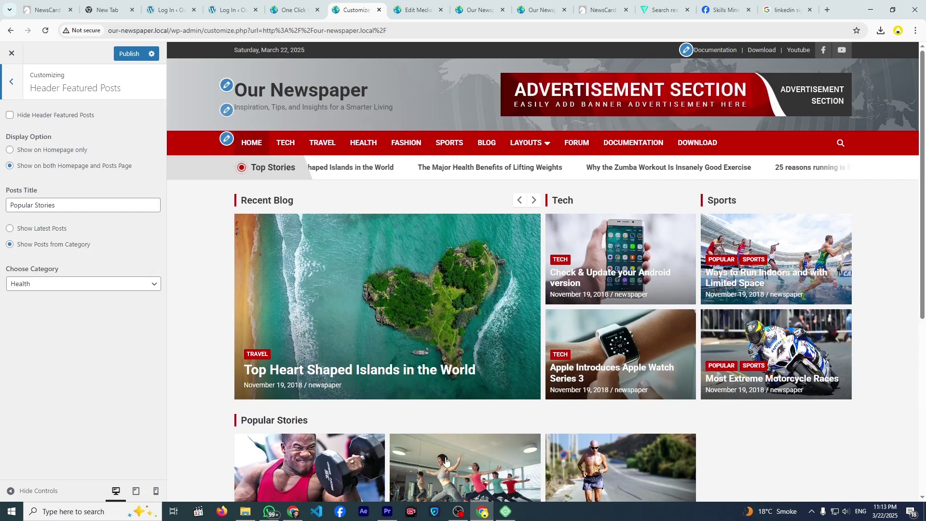
left_click(14, 85)
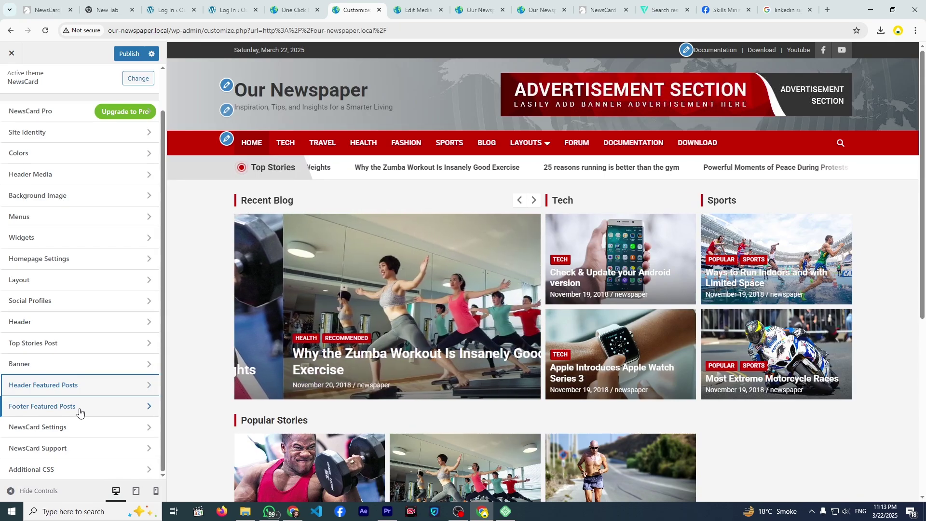
scroll(251, 412, "down", 6)
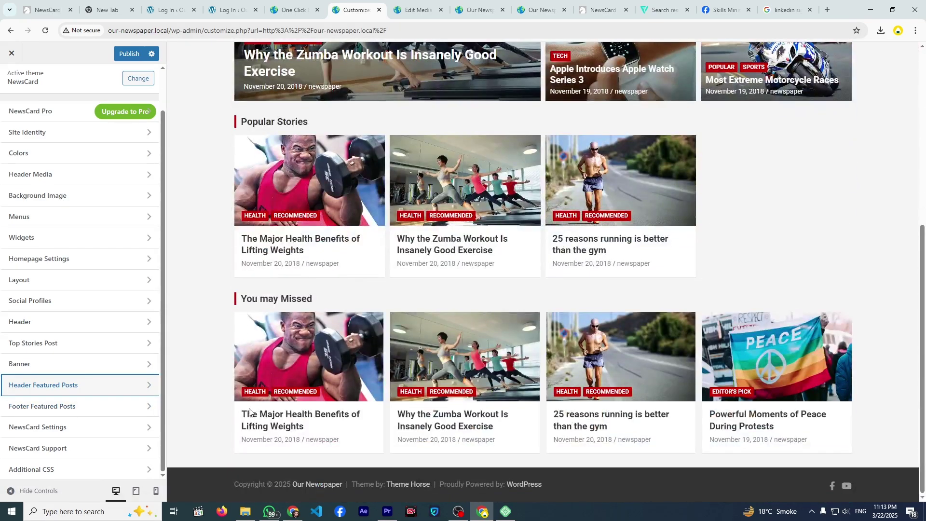
left_click(124, 412)
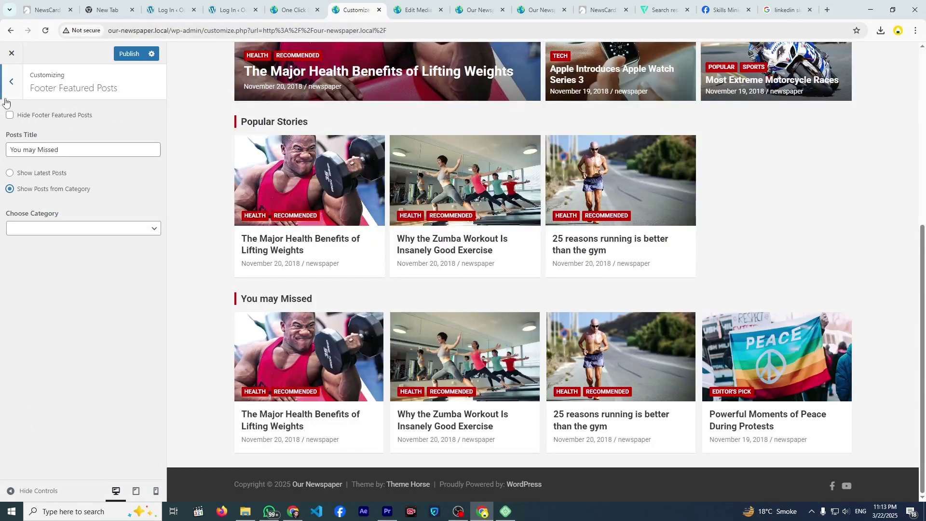
left_click(10, 89)
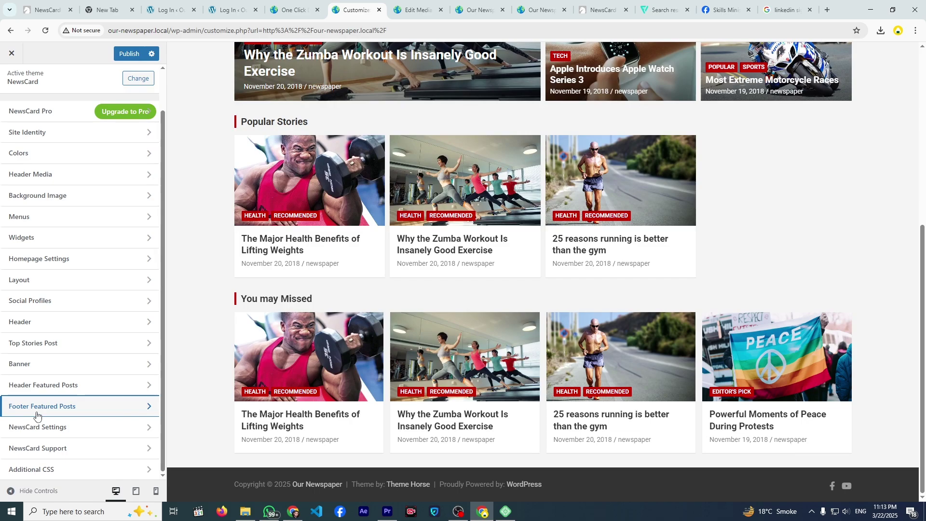
scroll(340, 443, "up", 6)
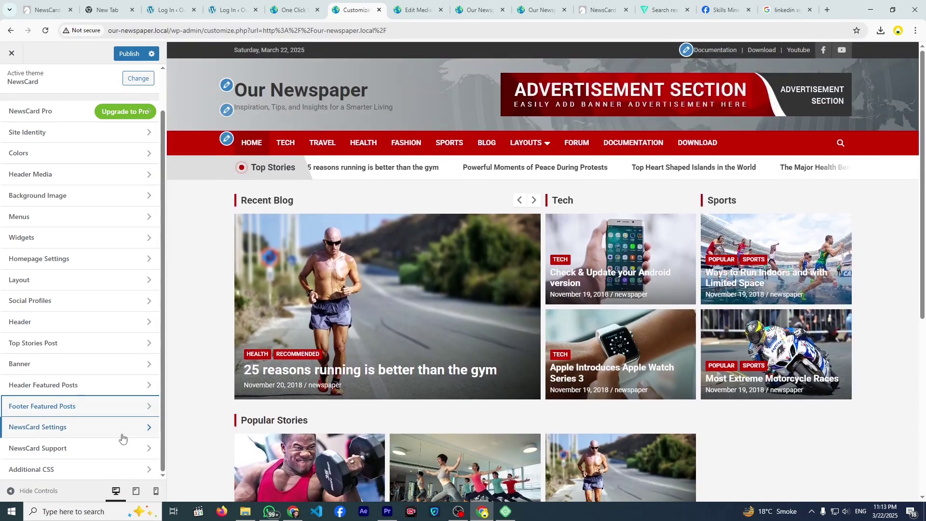
- In NewsCard settings, show featured images on single posts while leaving them off on pages
left_click(121, 436)
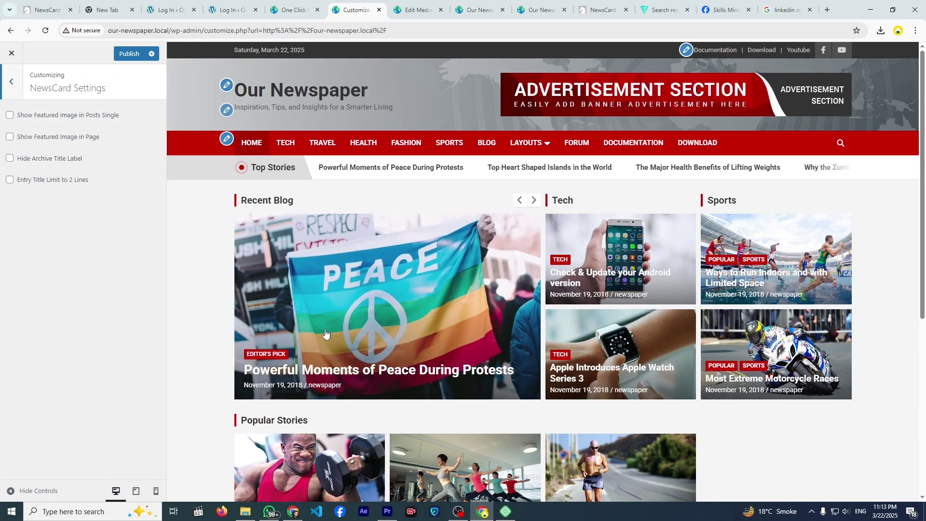
left_click(306, 329)
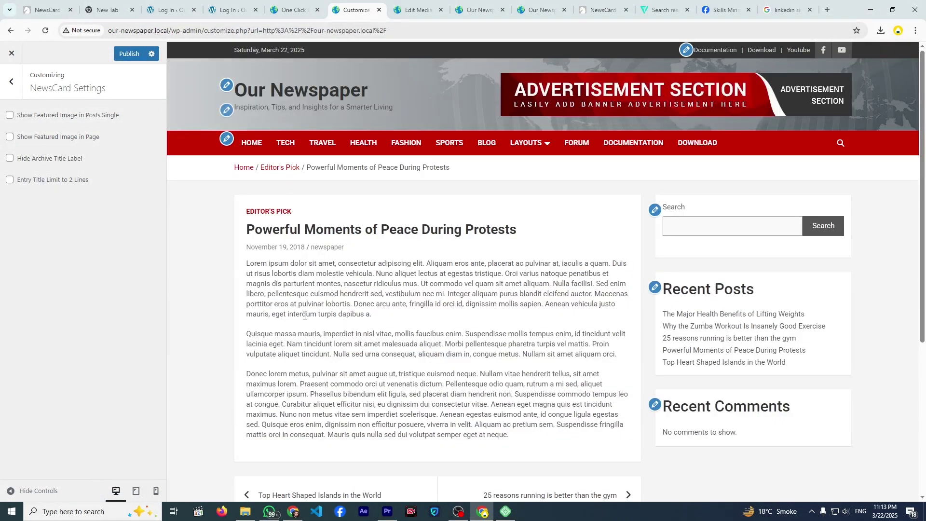
scroll(305, 315, "down", 5)
scroll(305, 314, "up", 5)
left_click_drag(275, 249, 456, 394)
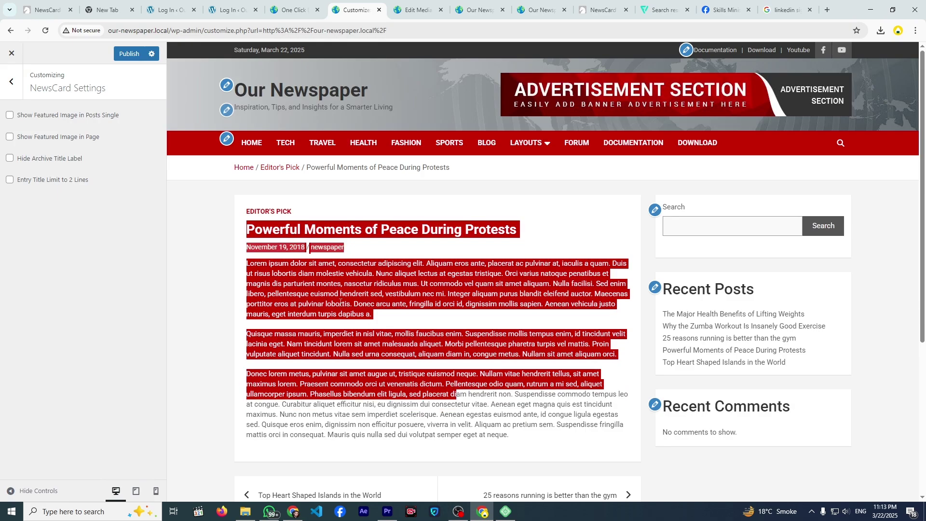
left_click(250, 262)
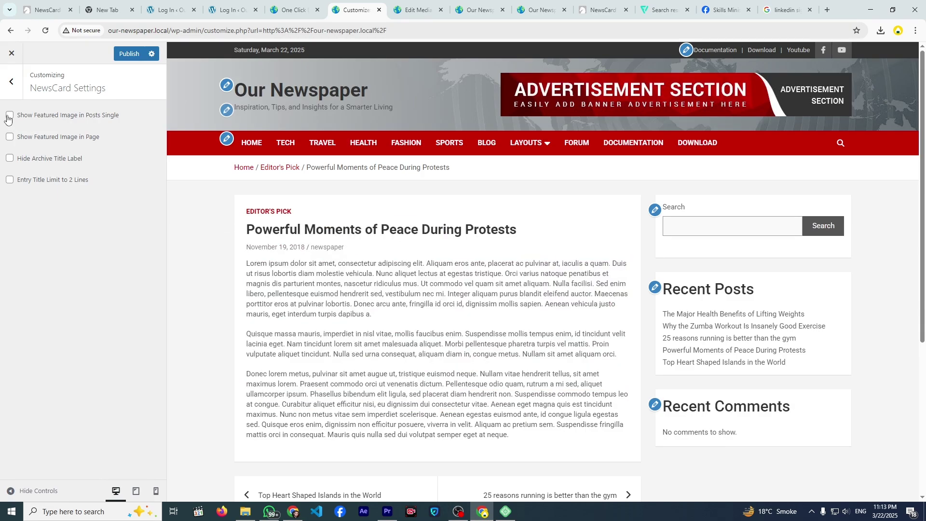
left_click(9, 115)
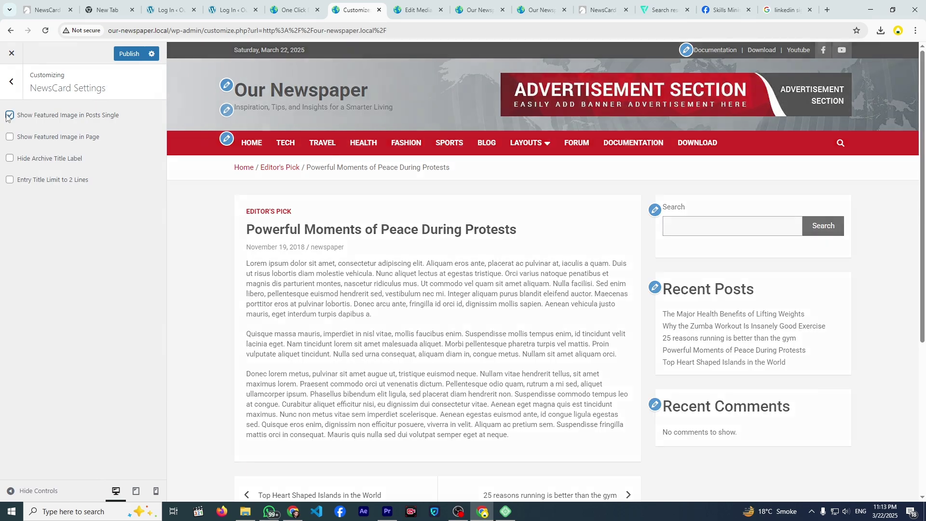
scroll(297, 223, "down", 3)
scroll(298, 225, "up", 5)
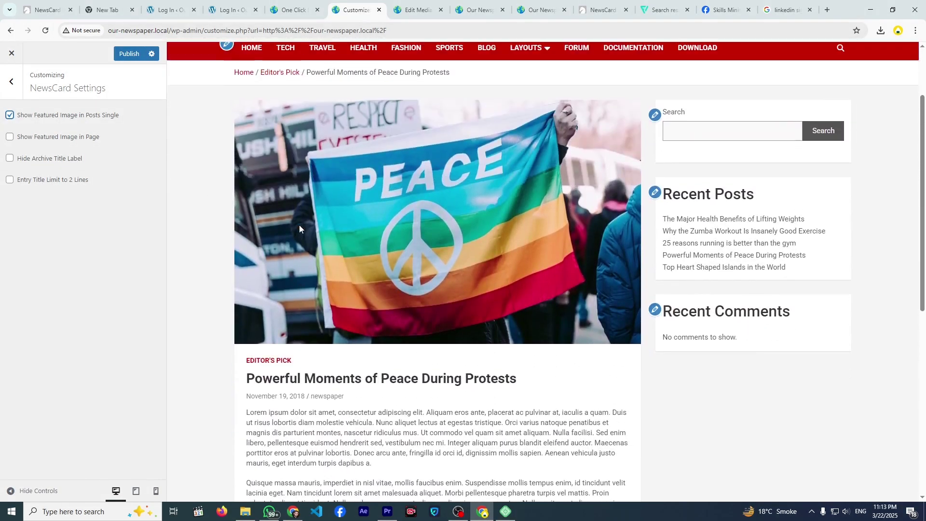
scroll(309, 223, "down", 4)
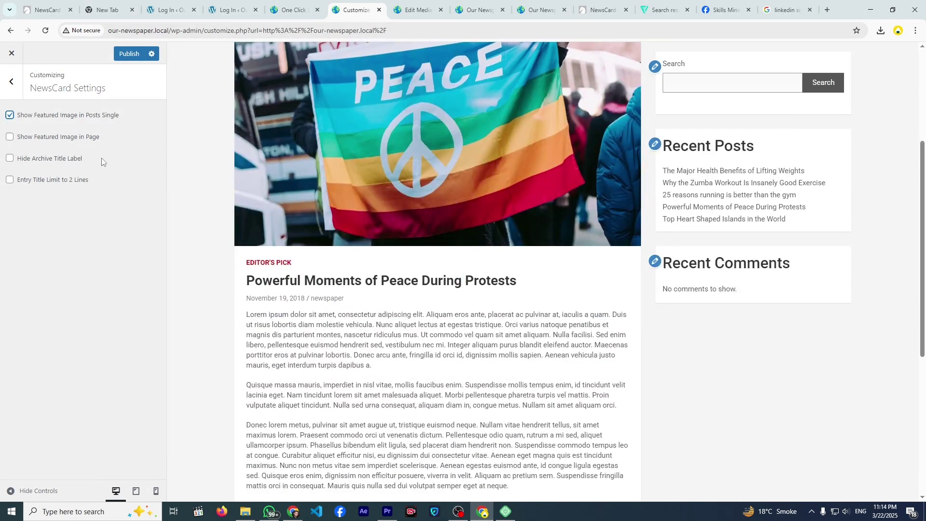
left_click(10, 137)
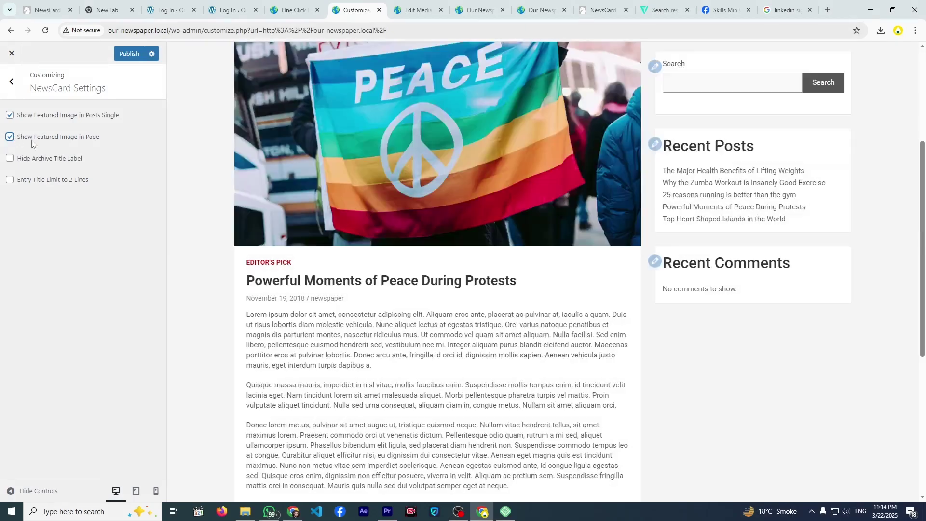
scroll(304, 220, "up", 5)
scroll(297, 233, "down", 3)
left_click(9, 137)
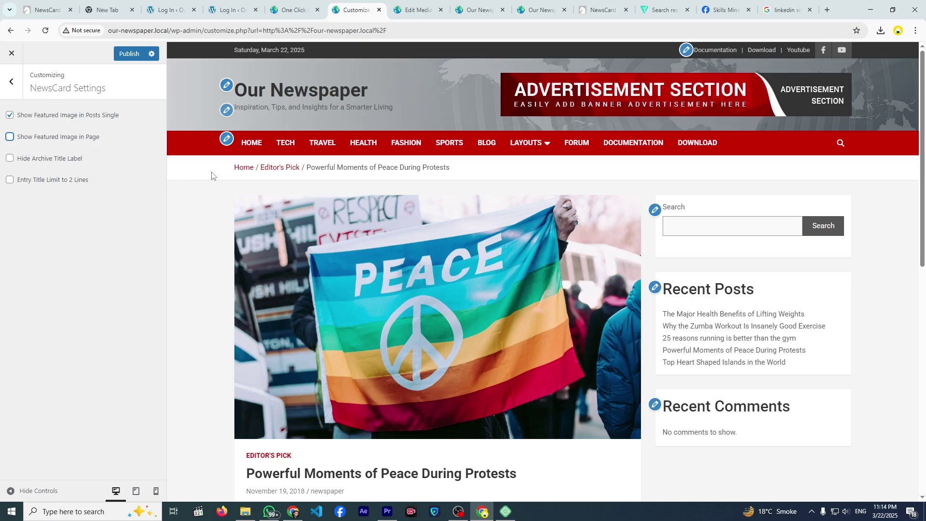
- Preview the Travel archive, limit entry titles to two lines, and hide archive title labels
left_click(322, 142)
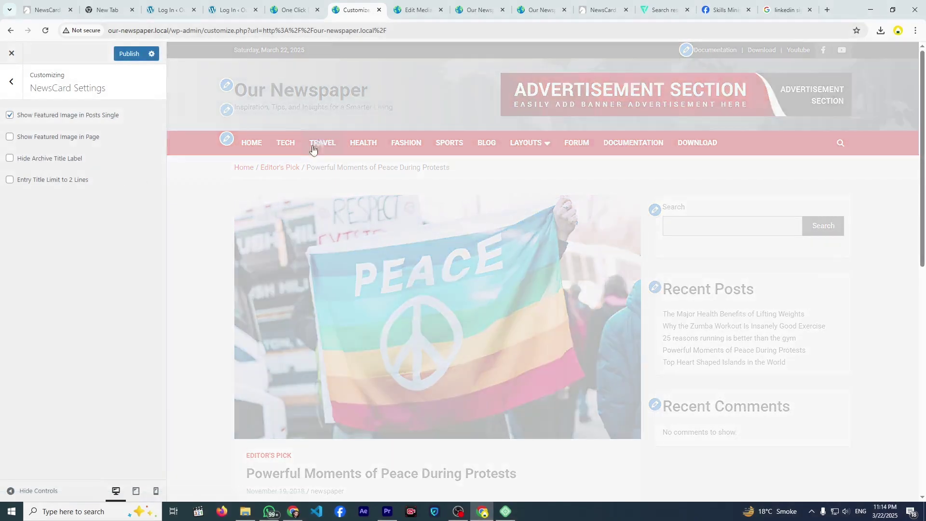
scroll(304, 188, "down", 3)
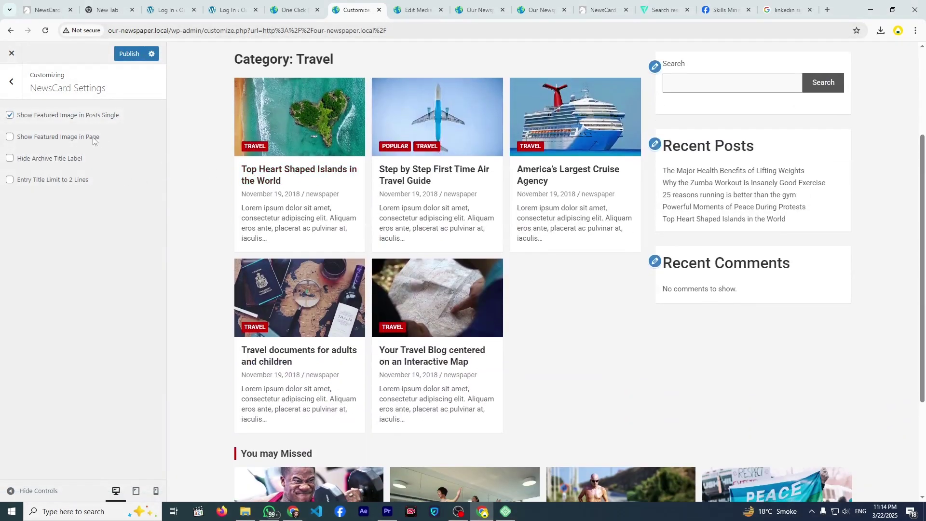
left_click(9, 137)
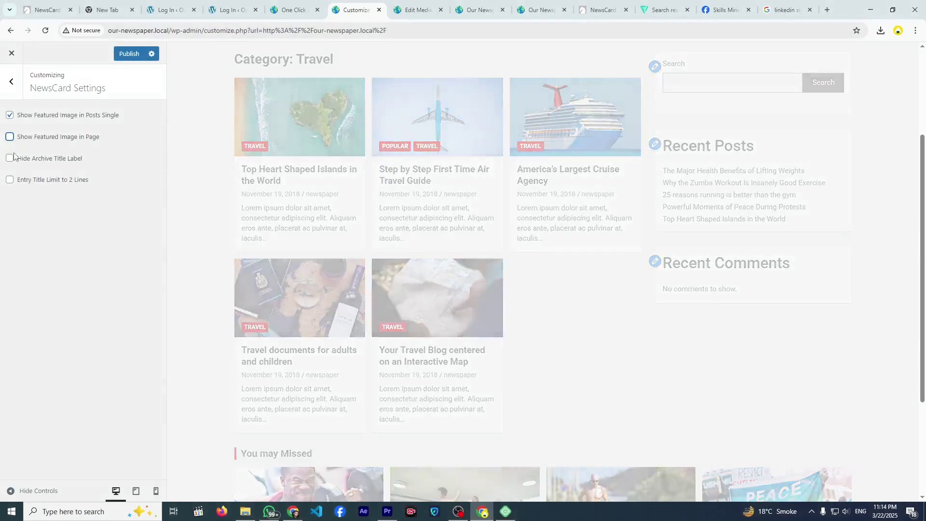
left_click(10, 159)
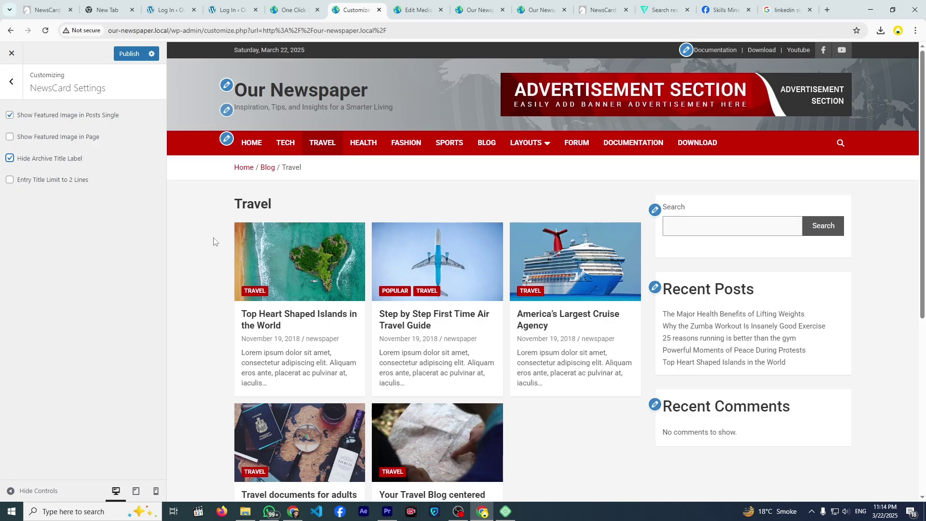
scroll(214, 241, "down", 2)
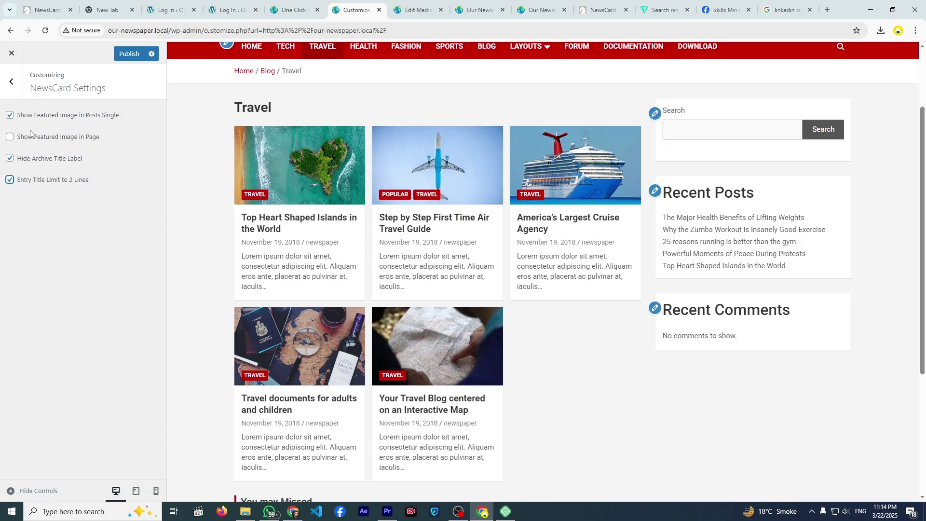
left_click(12, 82)
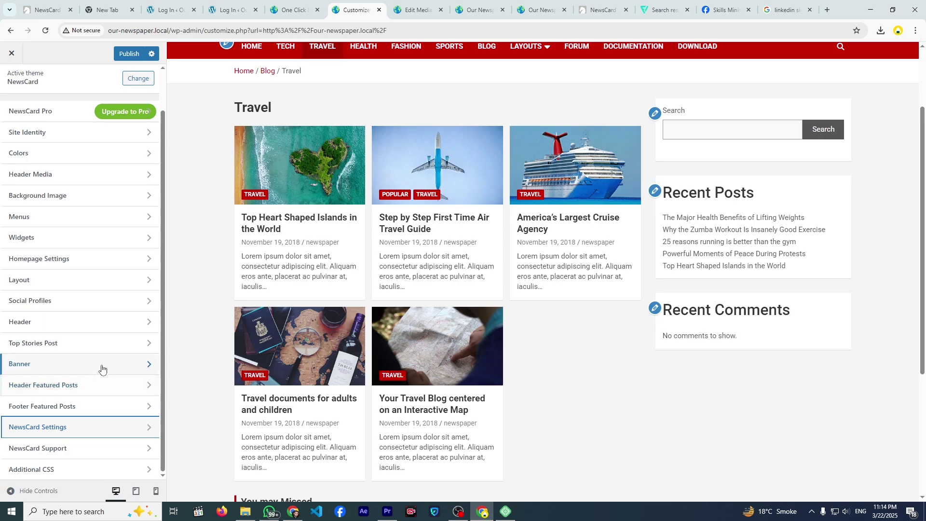
- Compare the Left Sidebar and No Sidebar Full Width layouts, then settle on Right Sidebar
left_click(85, 291)
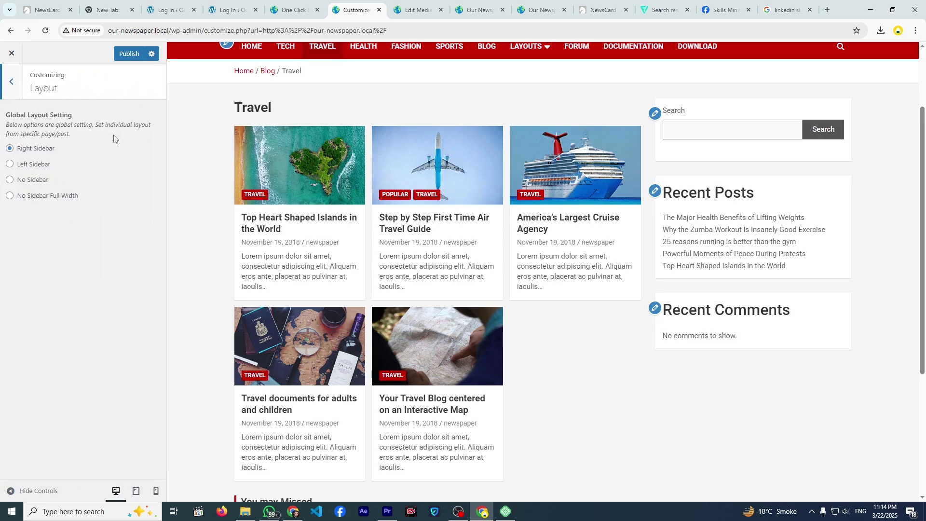
scroll(268, 232, "up", 2)
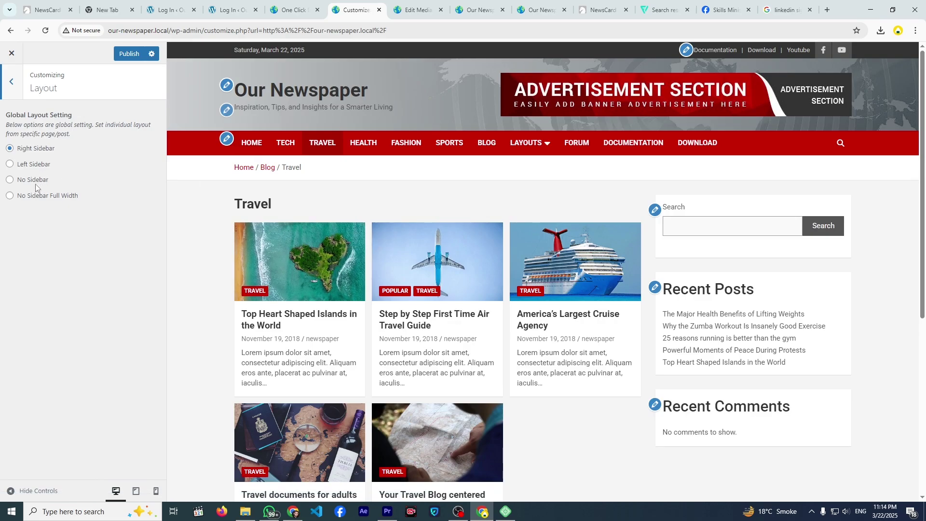
left_click(26, 166)
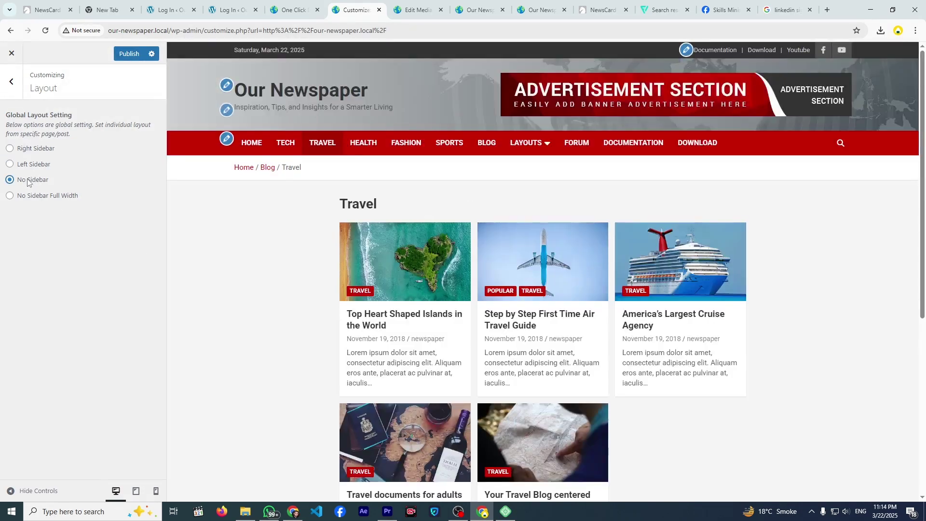
left_click(56, 196)
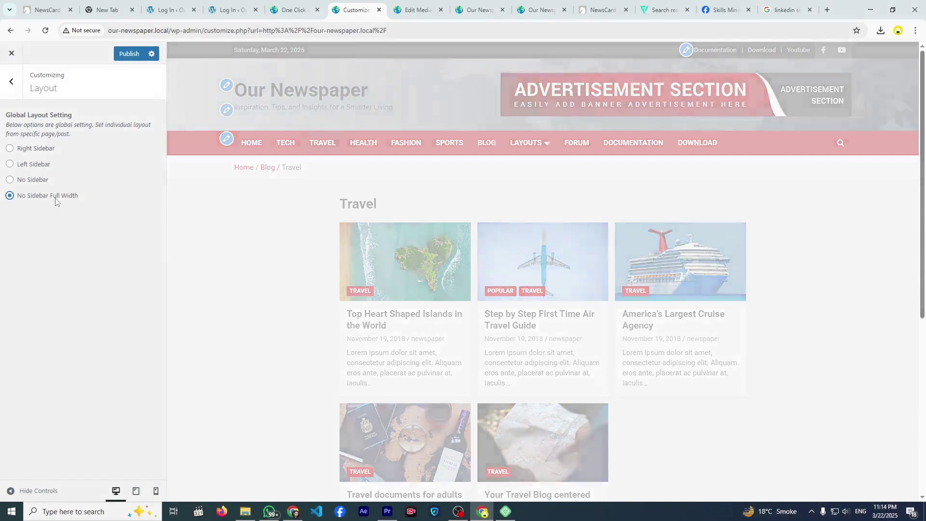
scroll(482, 243, "down", 5)
scroll(492, 324, "up", 5)
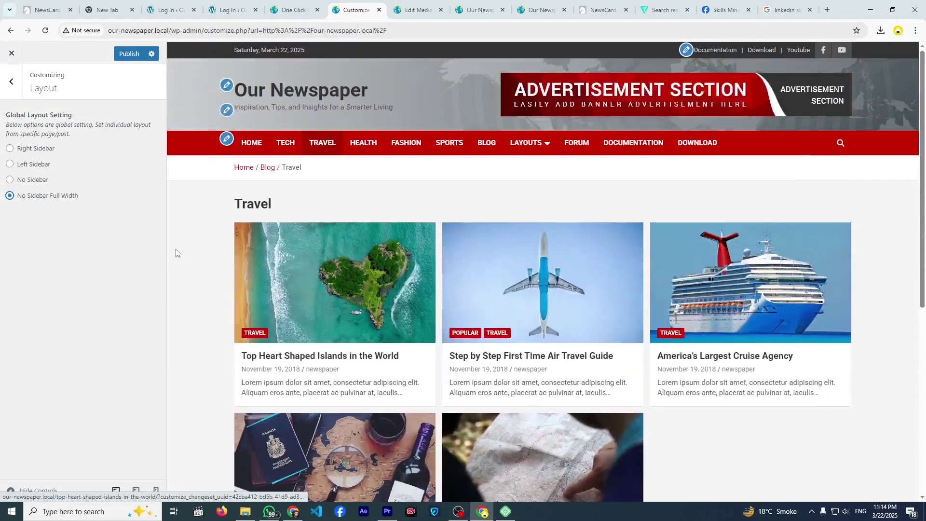
left_click(9, 149)
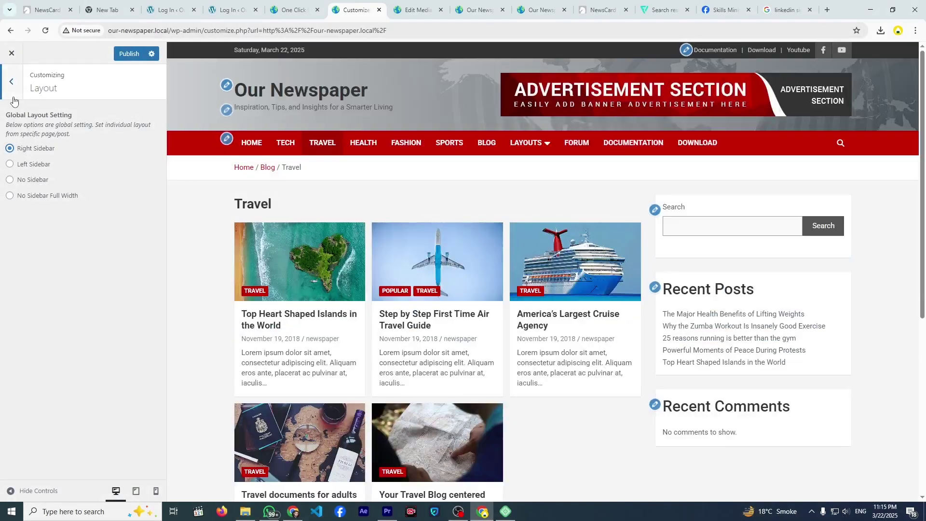
- Return to the Customizer in the browser and open the Widgets section's seven widget areas
key("Escape")
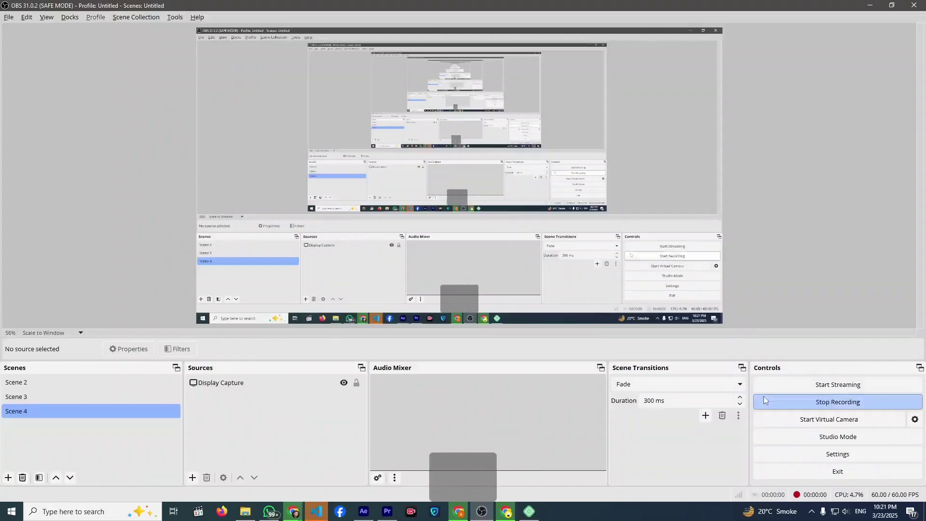
key("space")
key("alt+Tab")
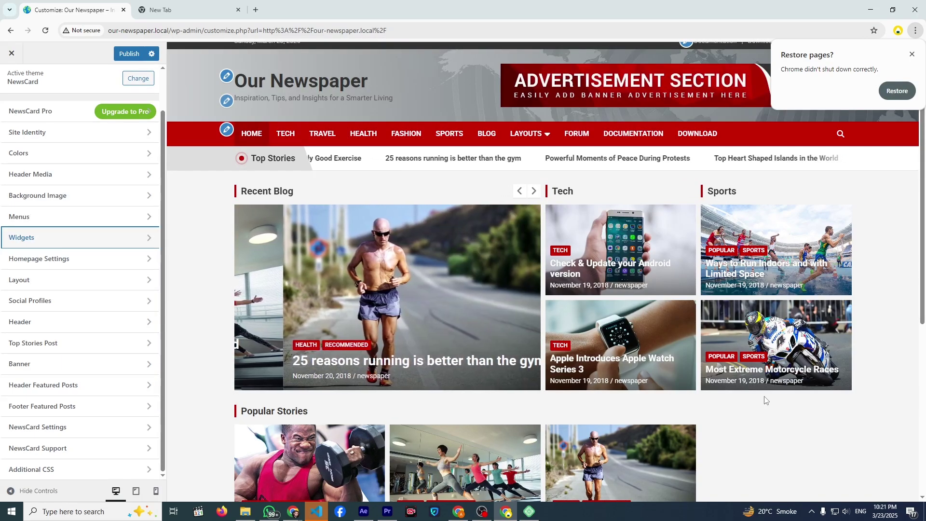
scroll(554, 327, "down", 5)
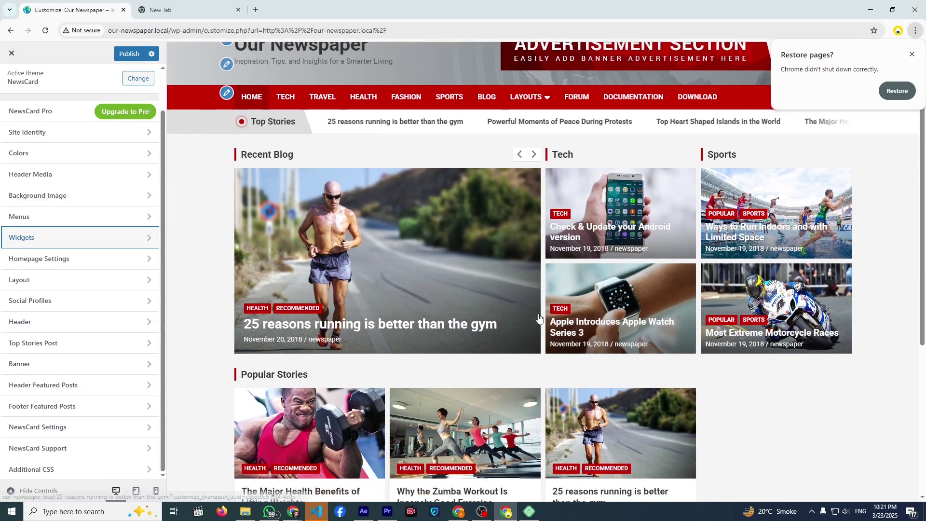
scroll(627, 297, "up", 3)
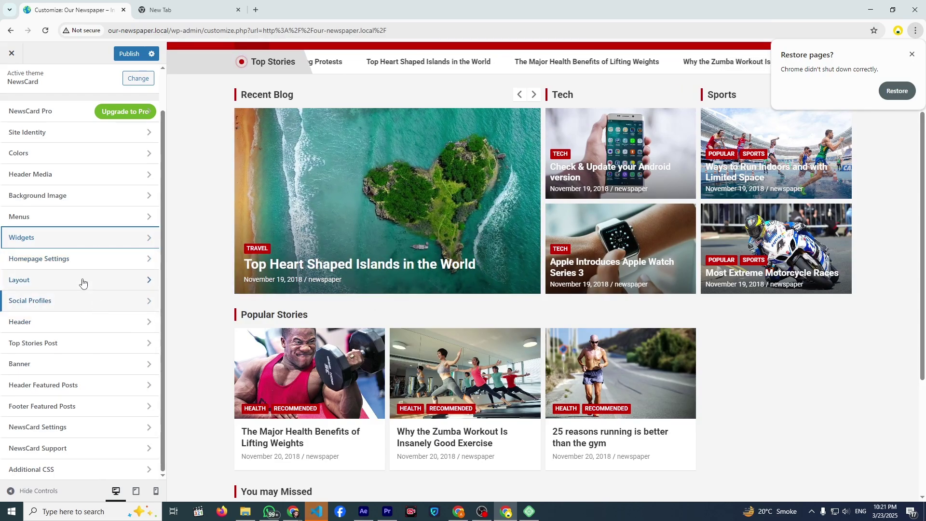
scroll(82, 277, "up", 2)
scroll(82, 299, "down", 2)
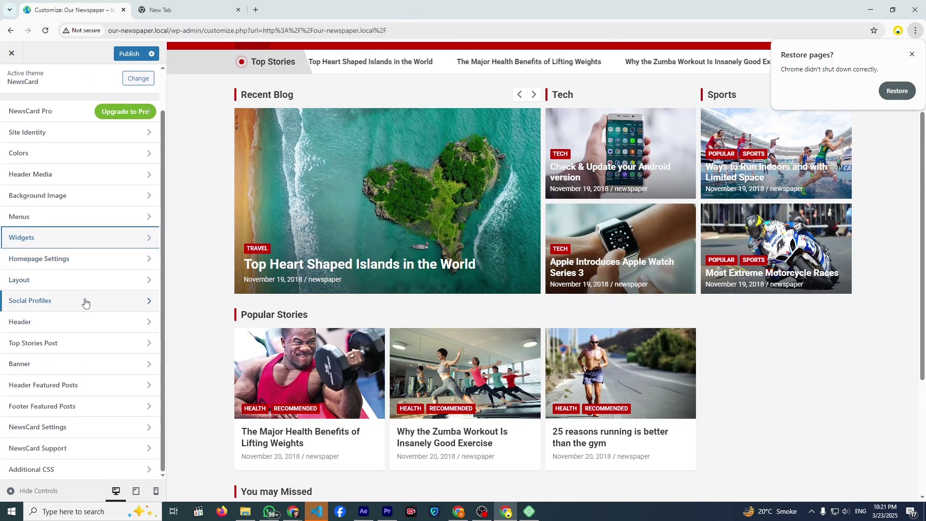
left_click(101, 247)
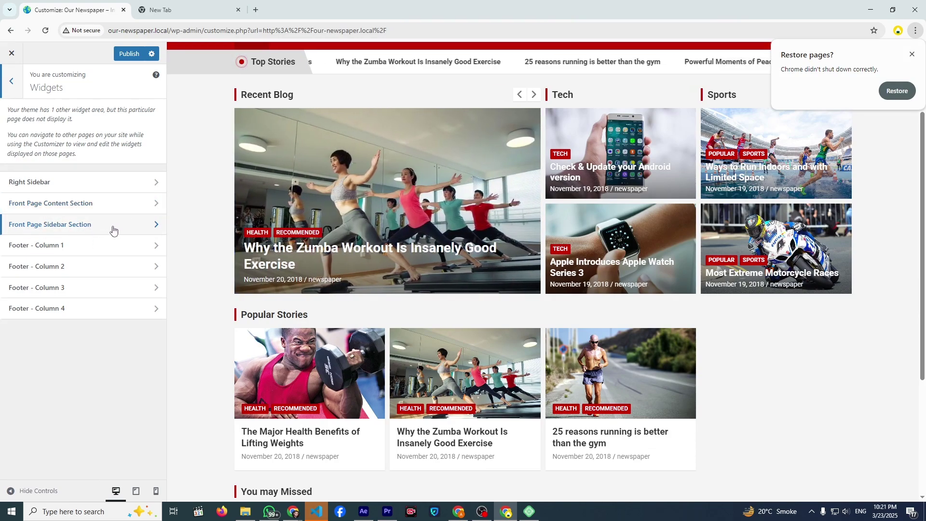
- Add a Search block to the Front Page Sidebar Section
left_click(84, 227)
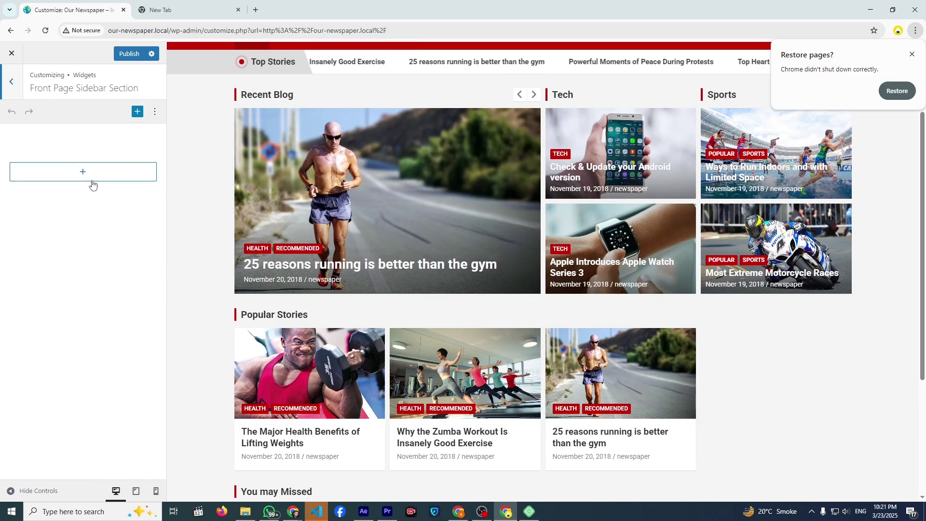
left_click(91, 180)
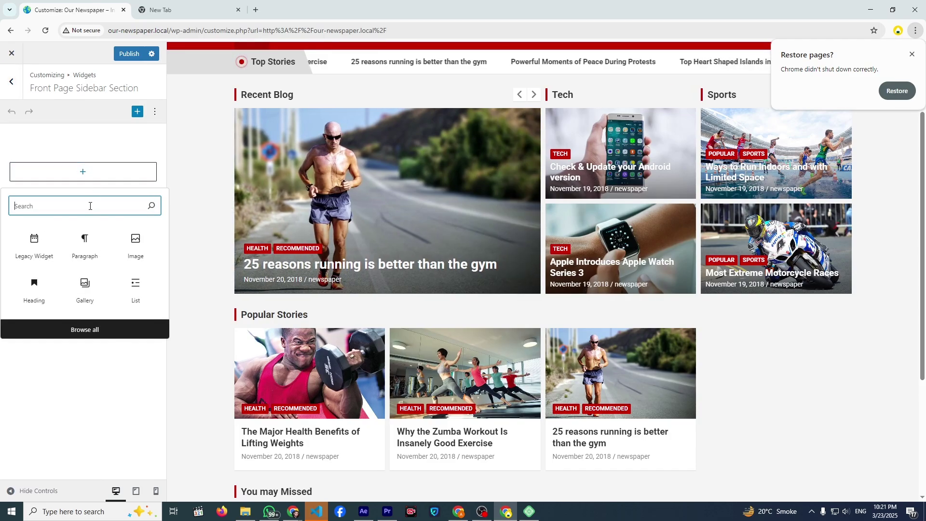
type("searc")
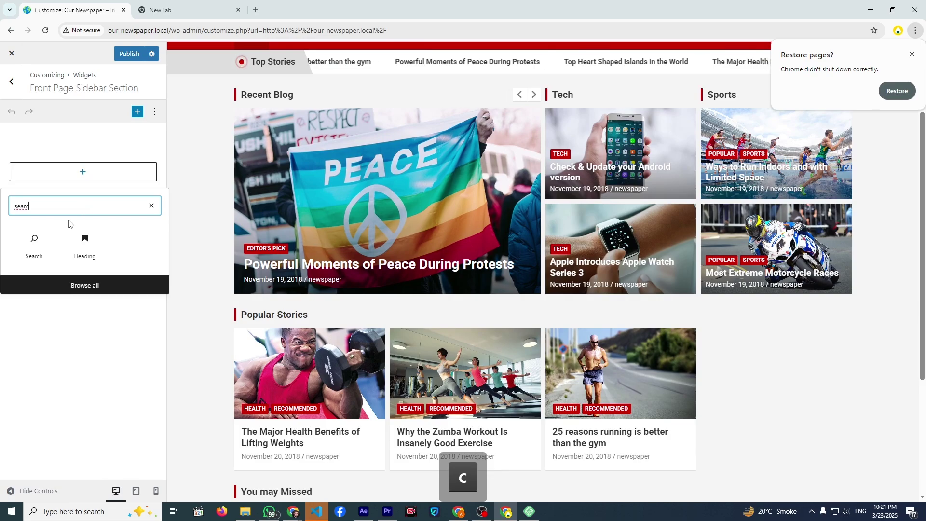
left_click(34, 244)
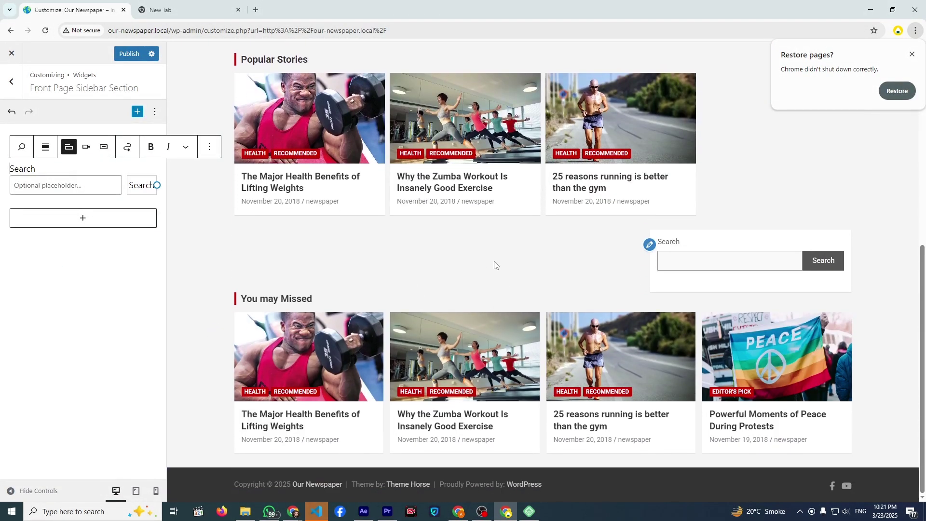
- Add a pink Cover block titled 'Ad Space' below the search, then look up a recent-posts block
left_click(107, 222)
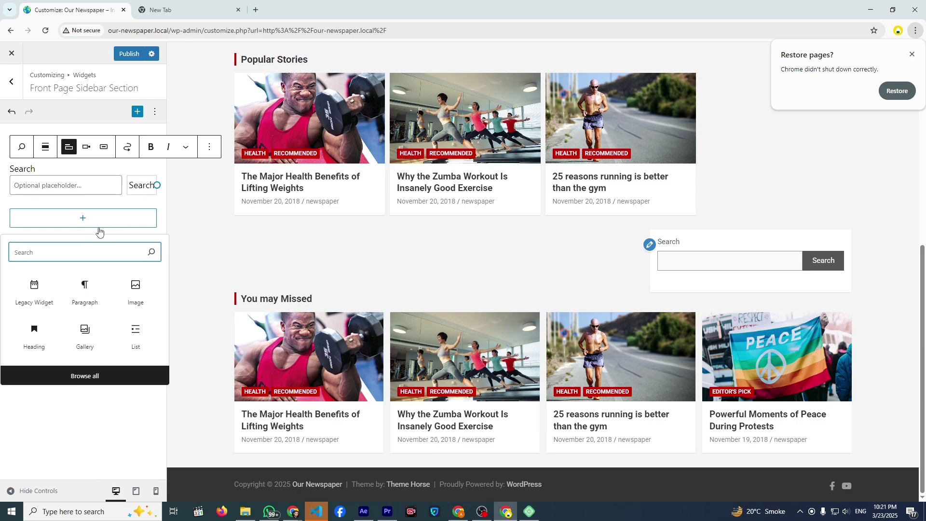
left_click(95, 223)
left_click(95, 223)
type("bann")
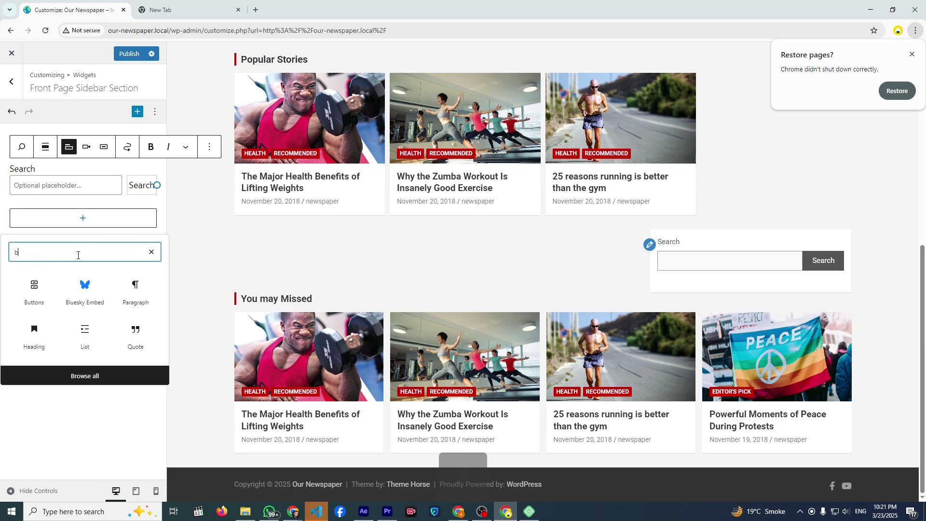
key("BackSpace")
key("BackSpace")
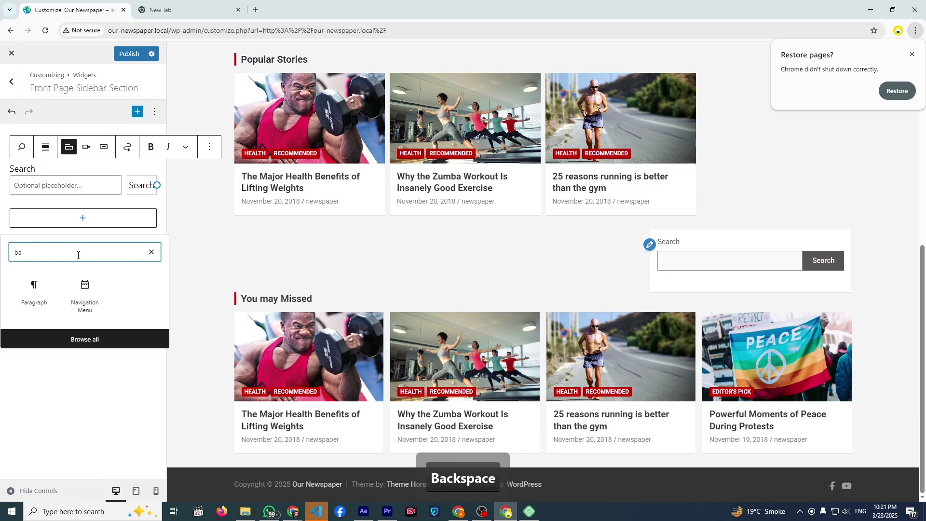
key("BackSpace")
key("BackSpace")
type("cove")
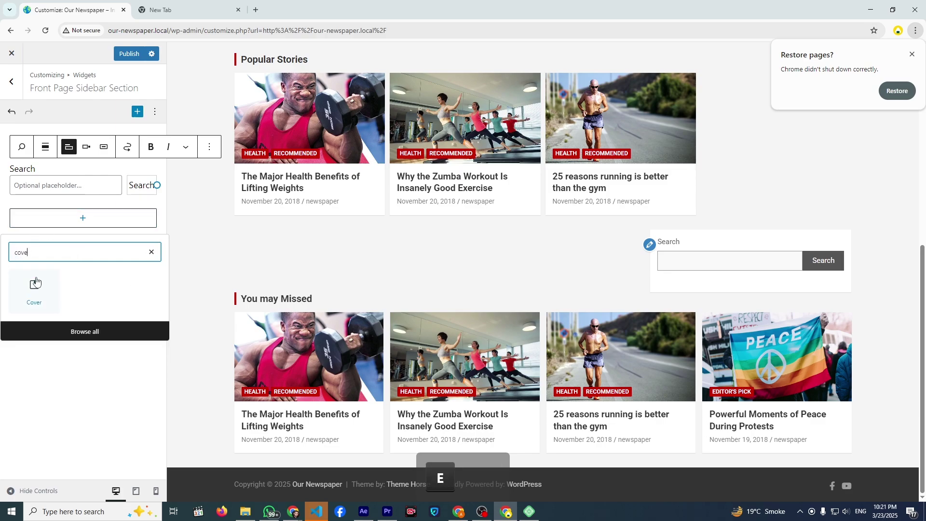
left_click(34, 289)
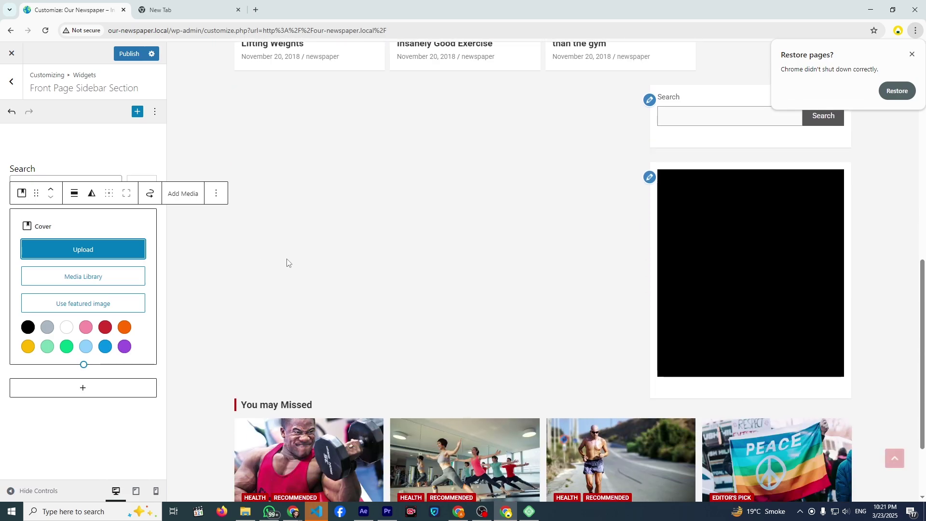
left_click(86, 327)
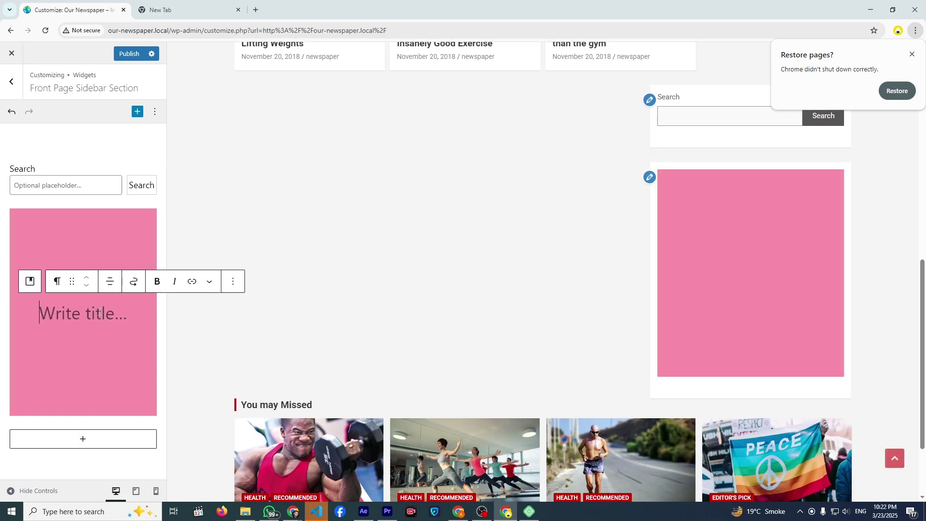
type("Ad Spac")
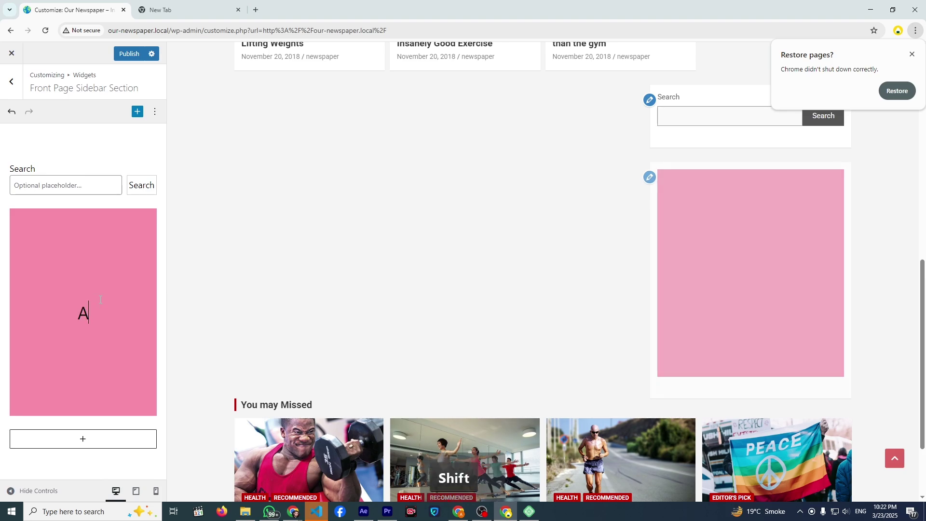
type("e")
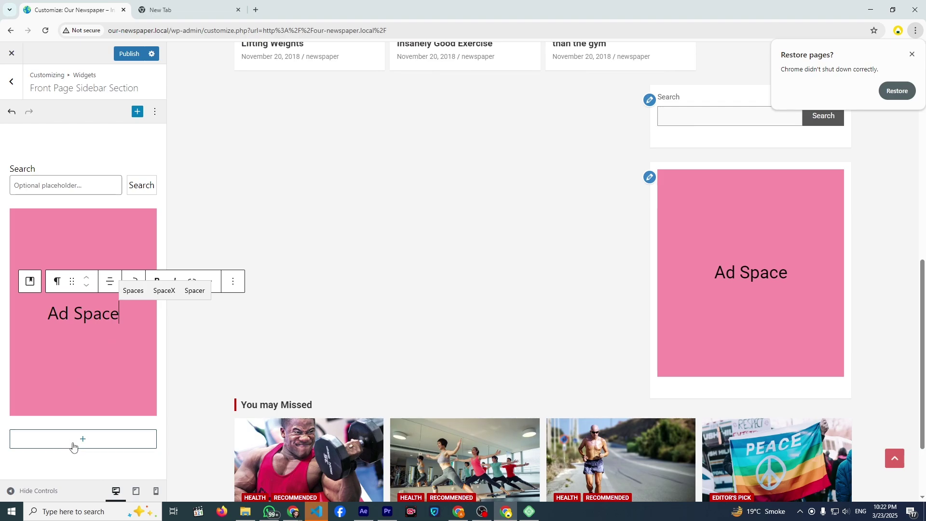
left_click(79, 438)
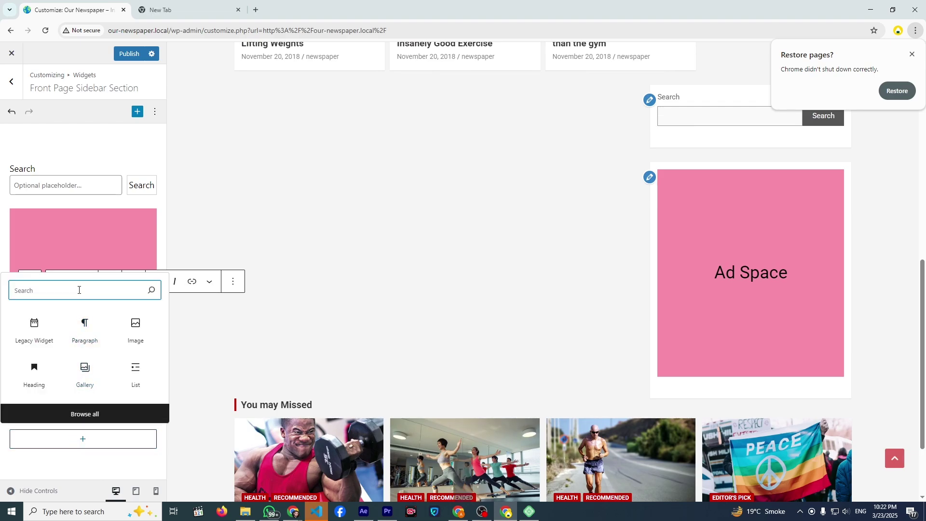
type("rece")
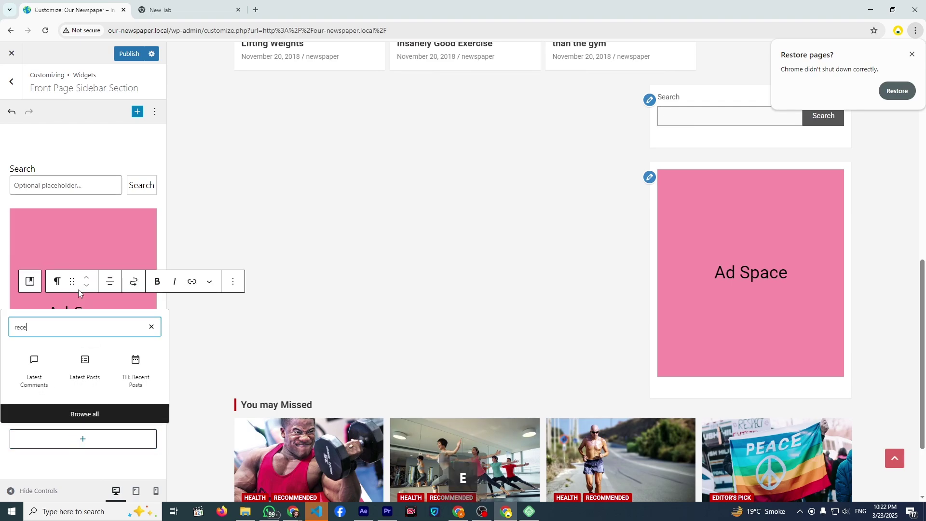
- Add a TH: Recent Posts block showing 6 posts, titled 'Recent Posts'
left_click(135, 371)
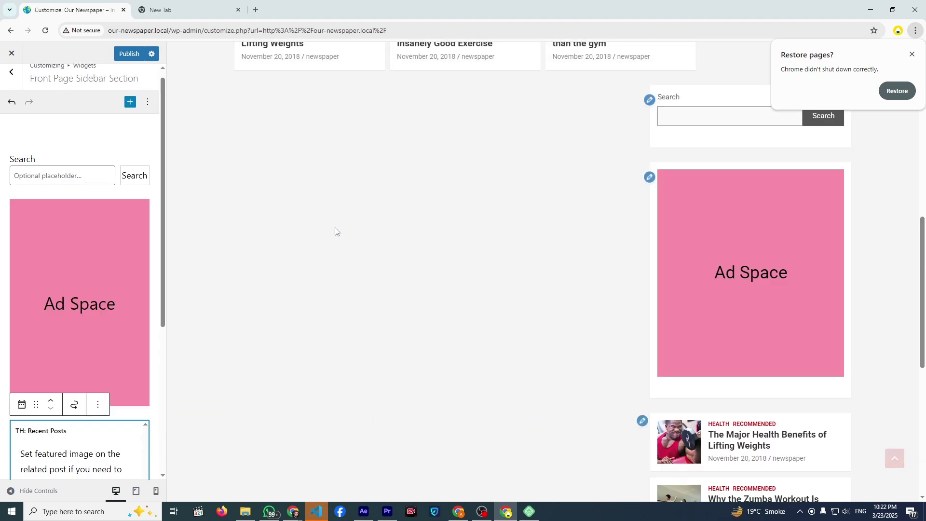
scroll(337, 230, "down", 6)
scroll(289, 225, "up", 5)
scroll(102, 316, "down", 5)
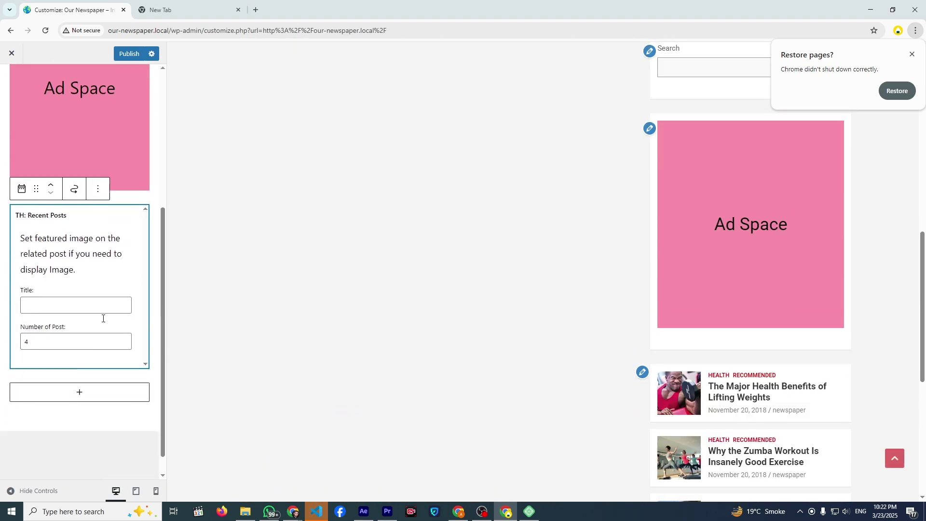
left_click(38, 317)
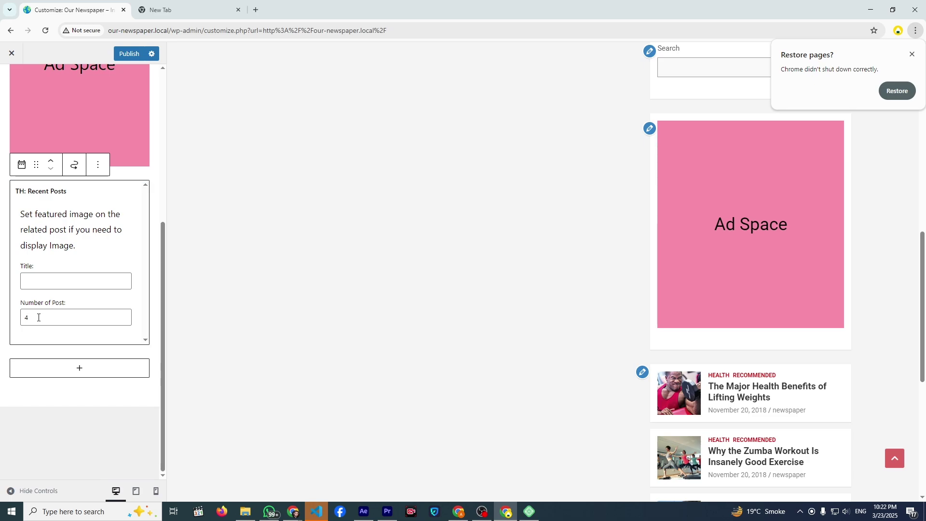
type("6")
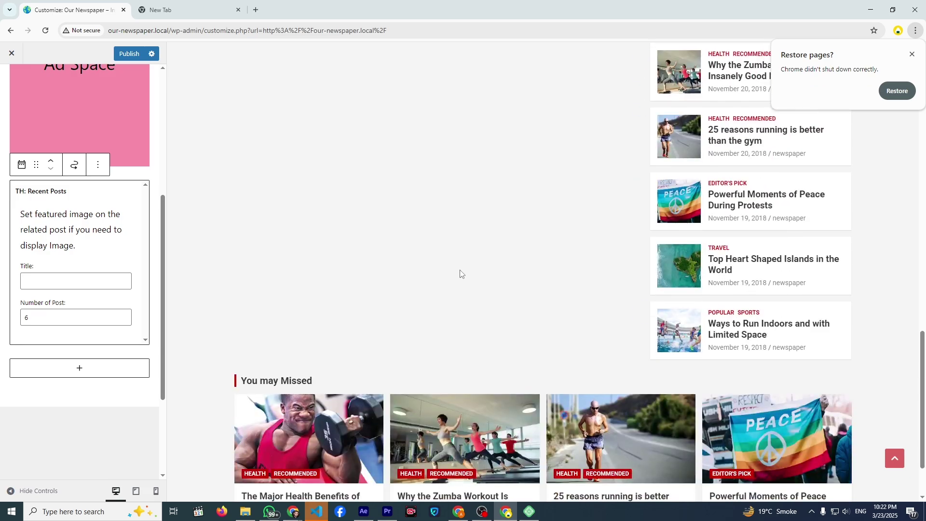
scroll(393, 276, "down", 4)
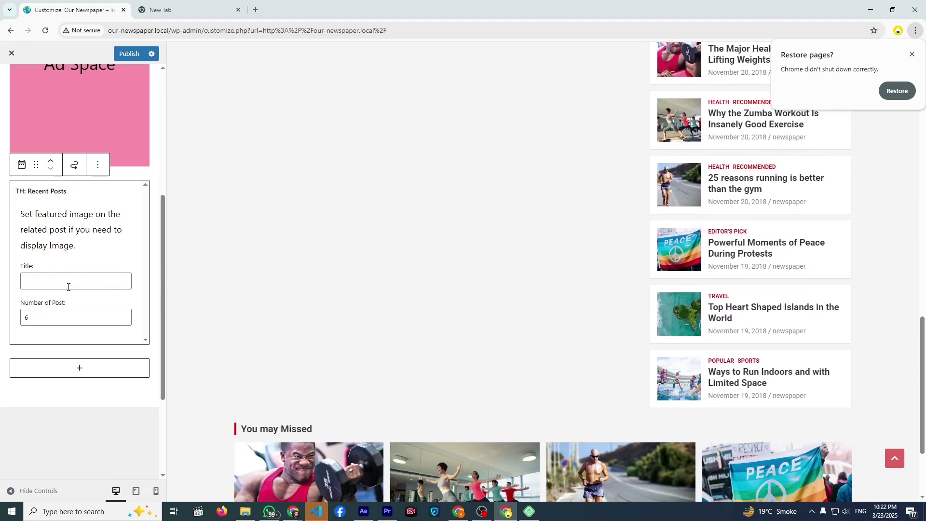
left_click(67, 282)
type("Rcent")
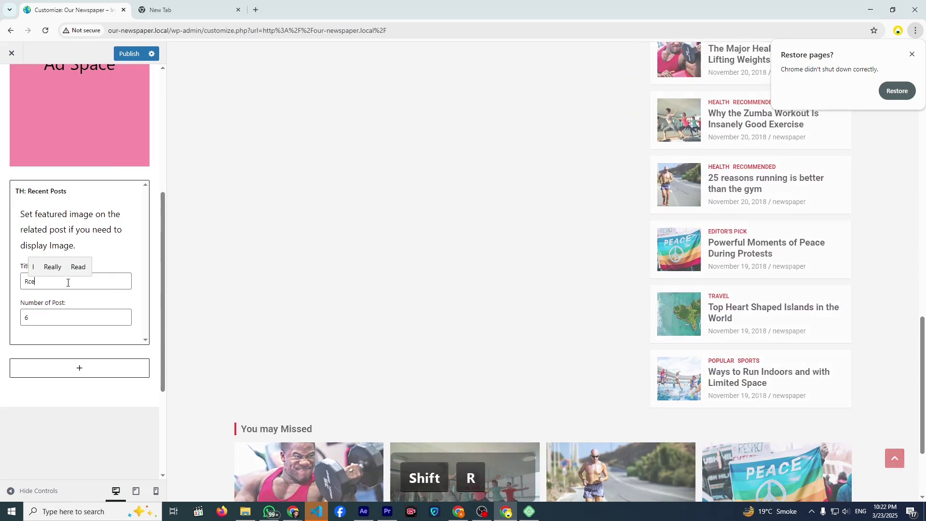
key("BackSpace")
key("BackSpace")
key("BackSpace")
key("BackSpace")
key("BackSpace")
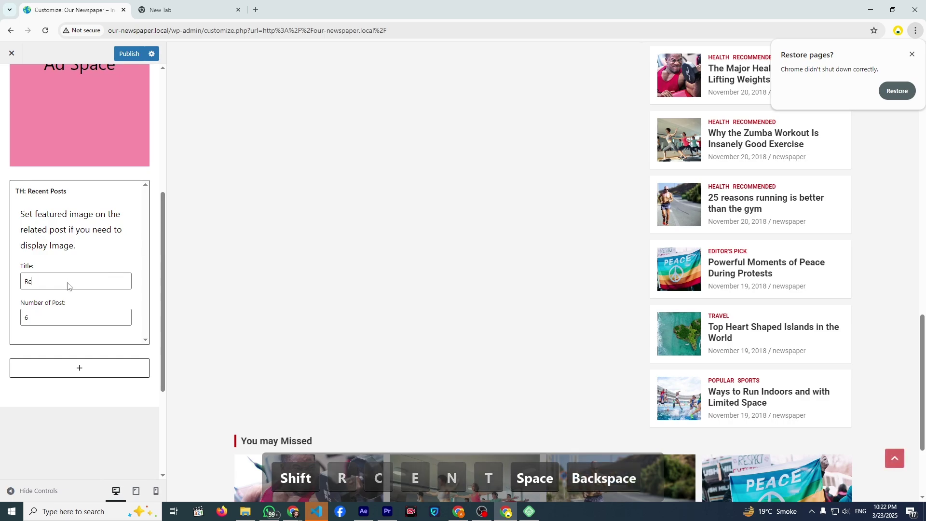
type("ecemt")
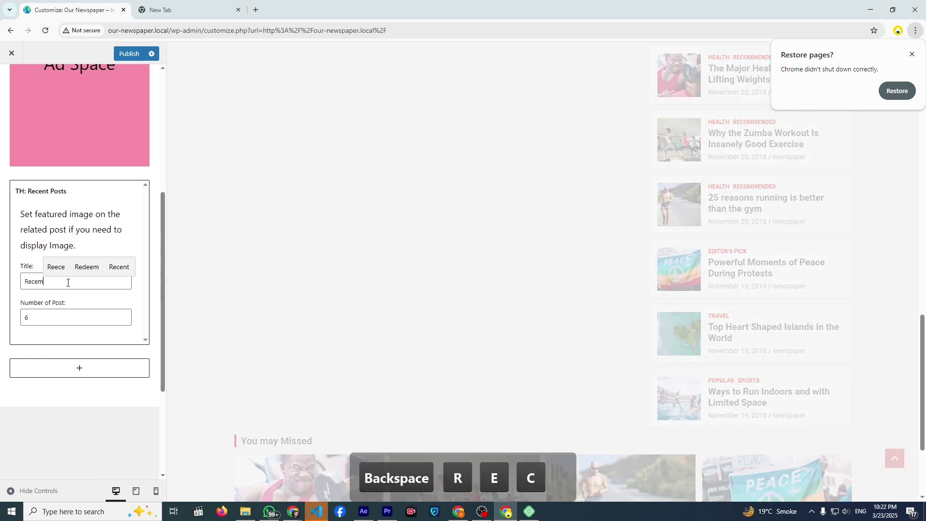
key("BackSpace")
key("BackSpace")
key("BackSpace")
type("nt Posts")
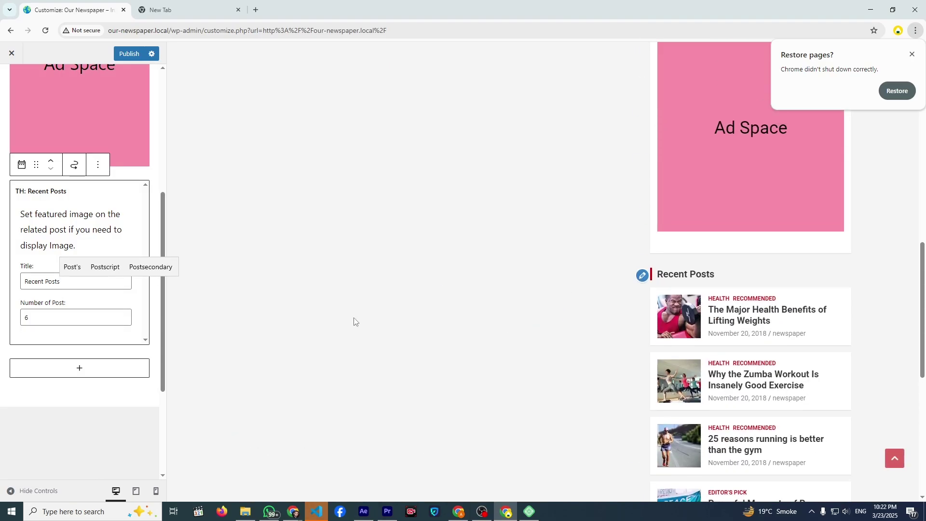
left_click(113, 174)
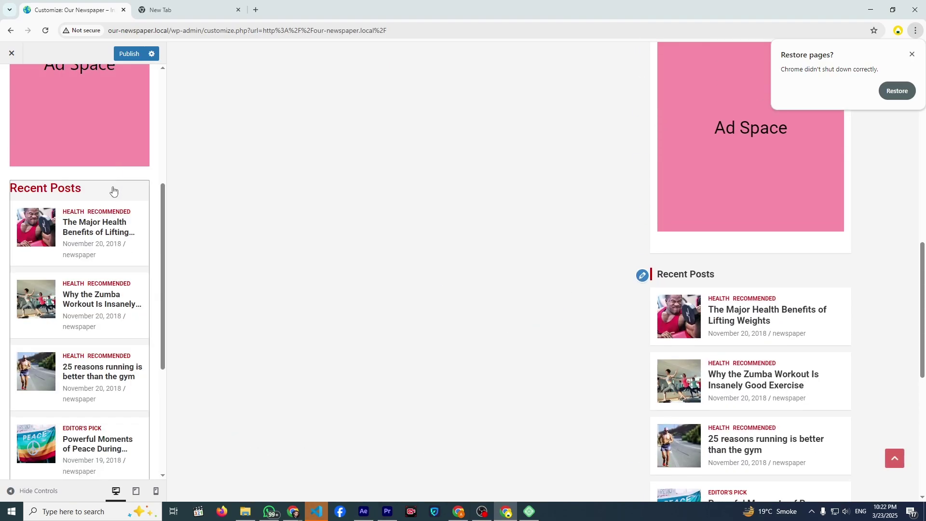
- Move the Ad Space block to the end of the sidebar
scroll(78, 289, "down", 4)
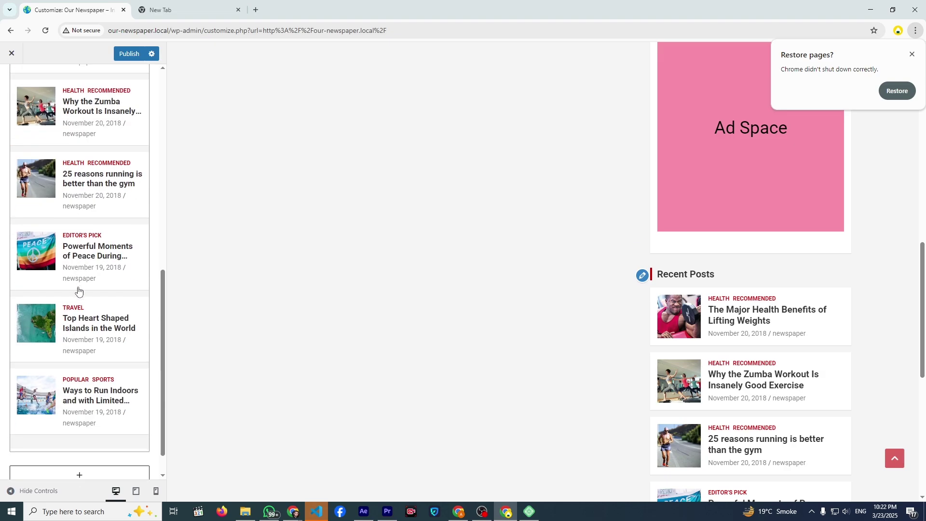
scroll(80, 293, "up", 5)
scroll(85, 180, "up", 3)
left_click(88, 184)
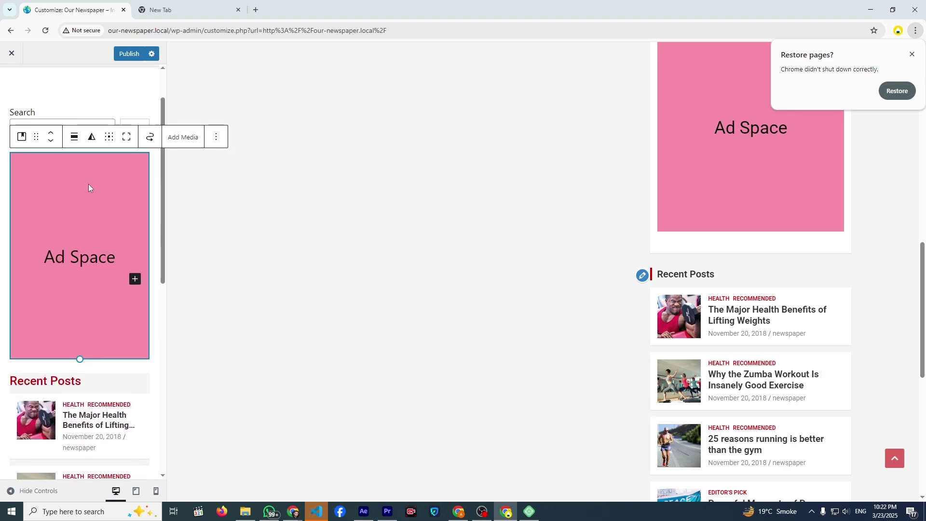
scroll(81, 187, "up", 1)
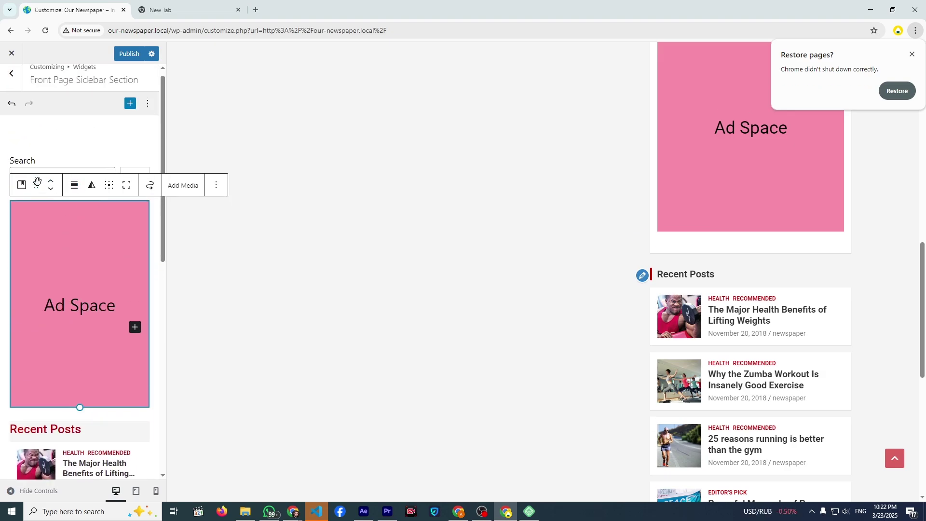
left_click_drag(37, 182, 37, 424)
- Delete the Search block from the Front Page Sidebar
scroll(37, 360, "up", 7)
scroll(693, 335, "up", 7)
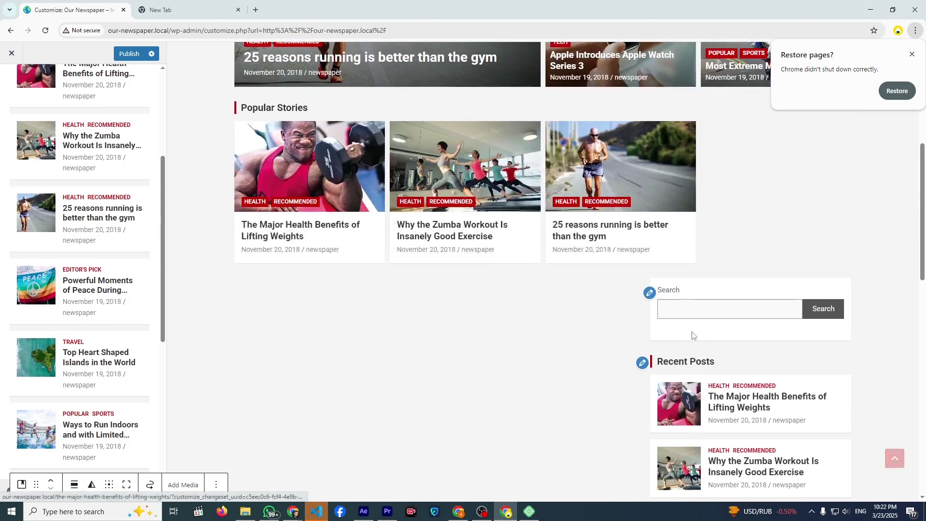
scroll(692, 335, "down", 11)
scroll(611, 349, "up", 10)
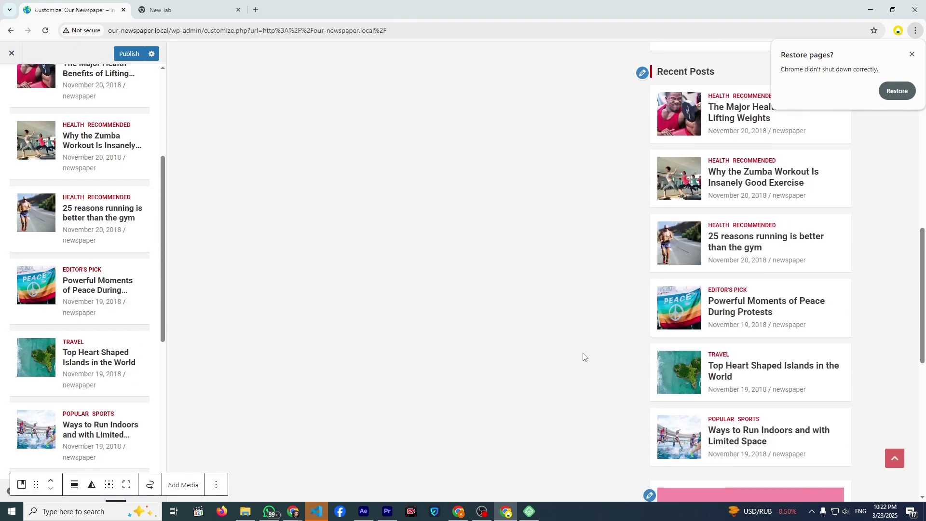
scroll(111, 194, "up", 5)
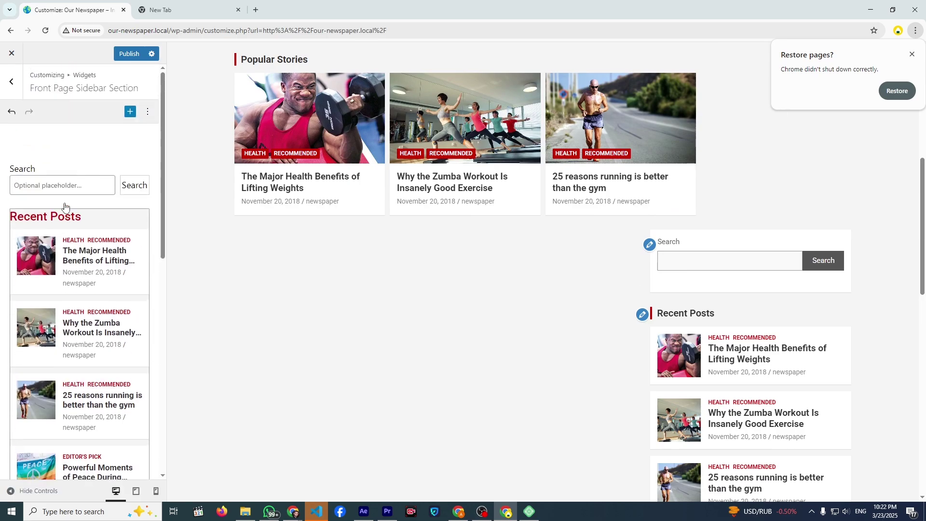
left_click(86, 184)
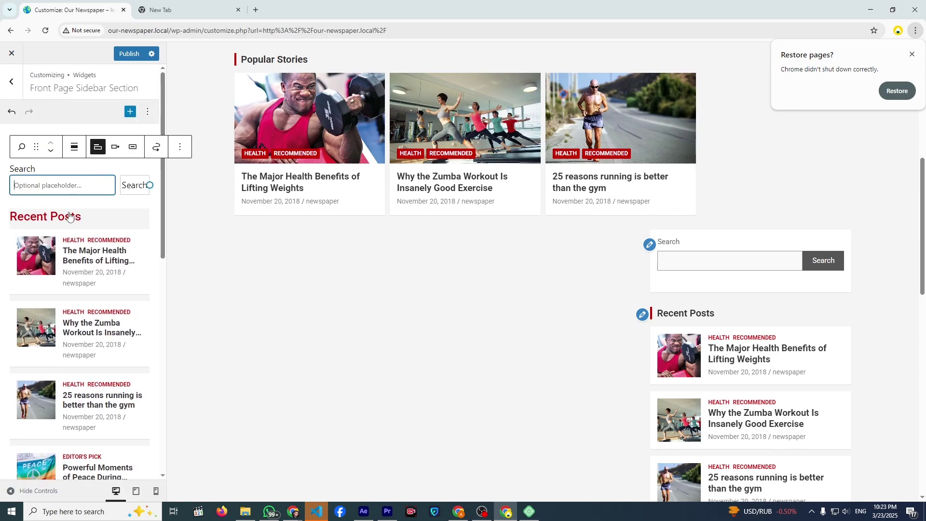
left_click(185, 150)
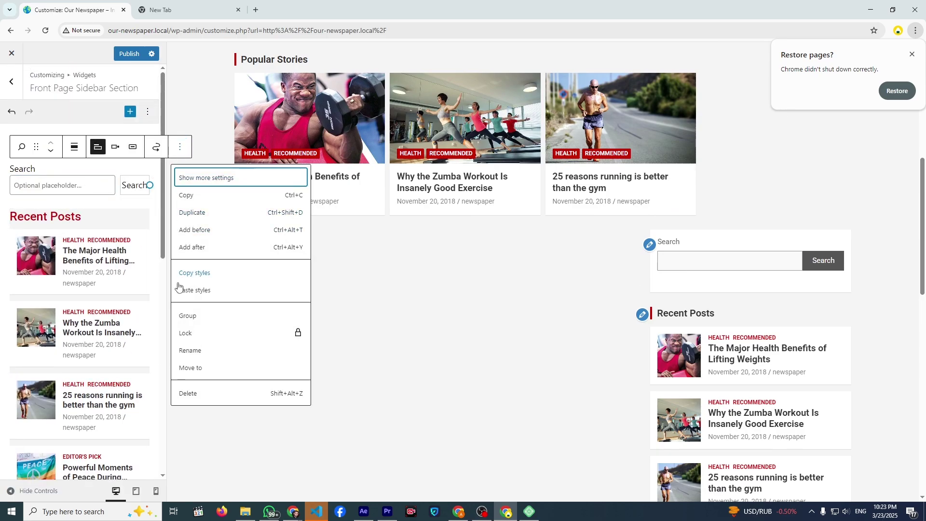
left_click(188, 393)
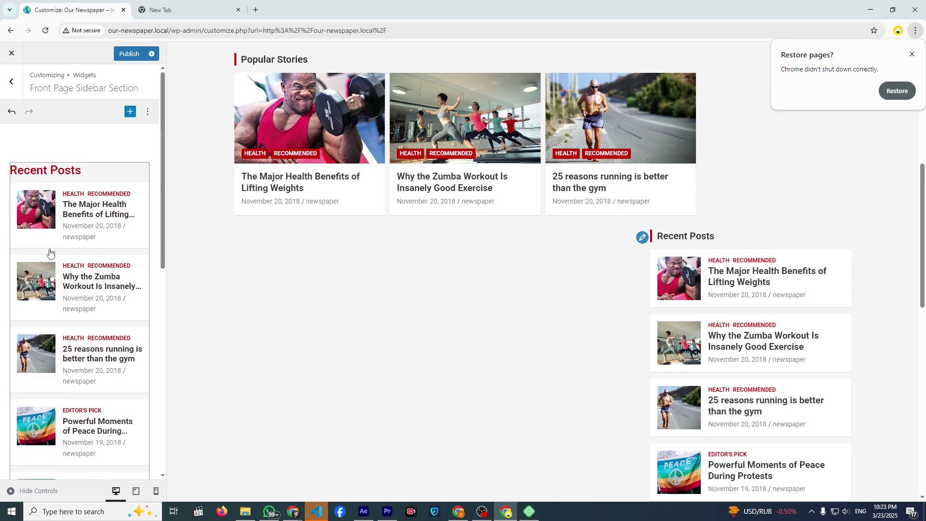
- Insert a TH: Card/Block Posts widget into the Front Page Content Section
left_click(18, 95)
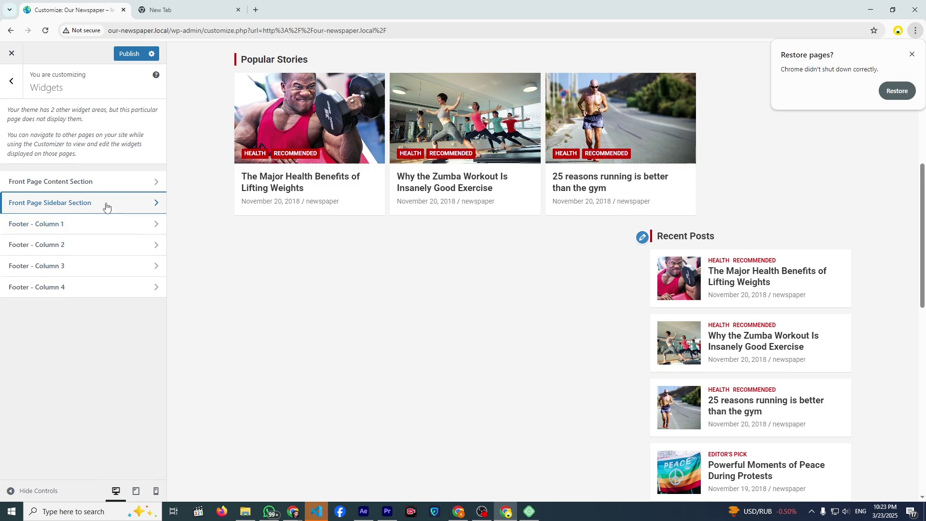
left_click(85, 187)
scroll(231, 269, "down", 3)
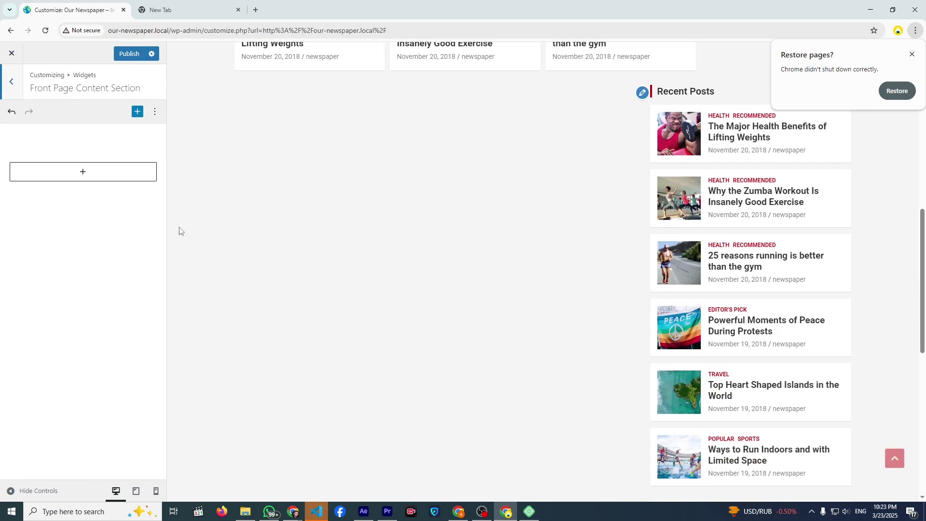
left_click(126, 180)
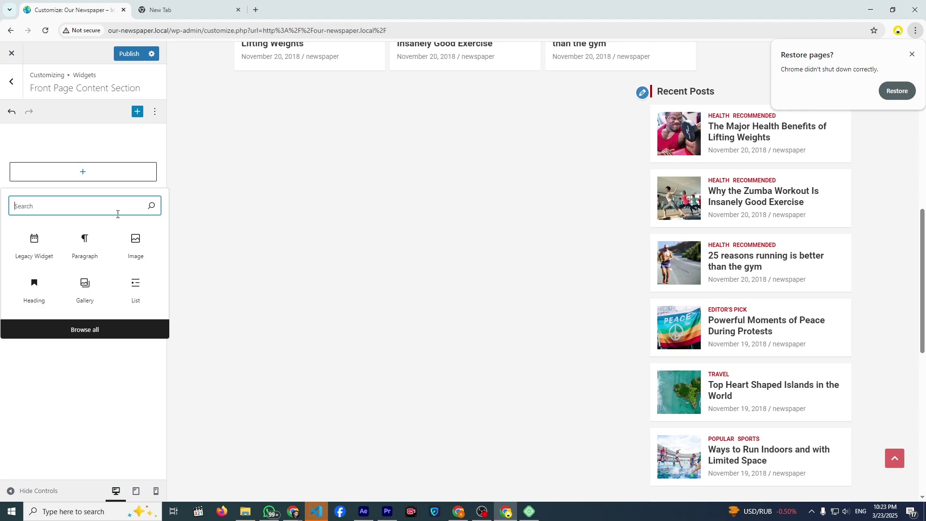
type("th")
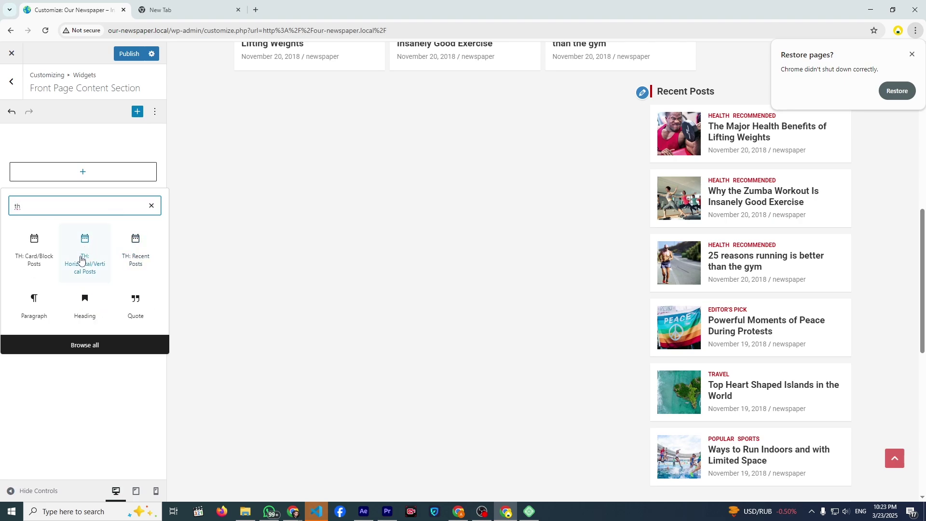
left_click(44, 258)
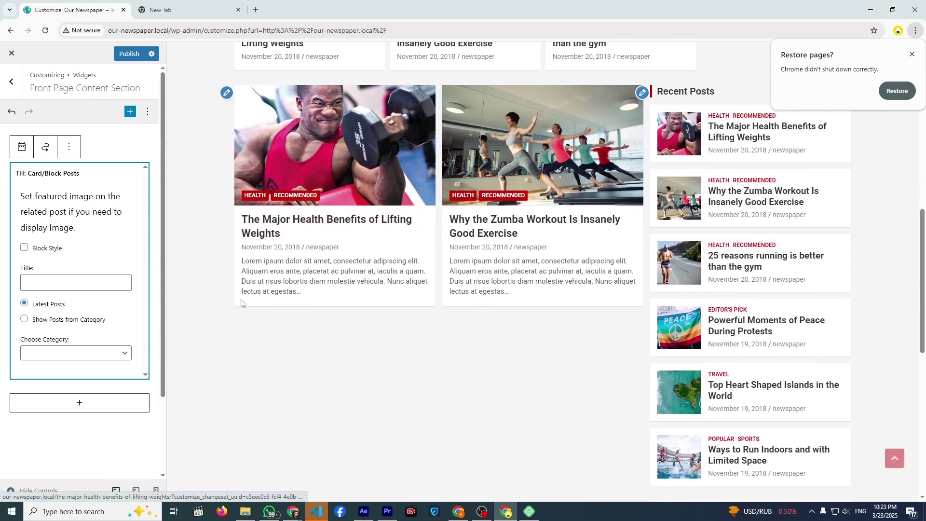
- Title the widget 'Sports' and show posts from the Sports category
scroll(280, 307, "down", 1)
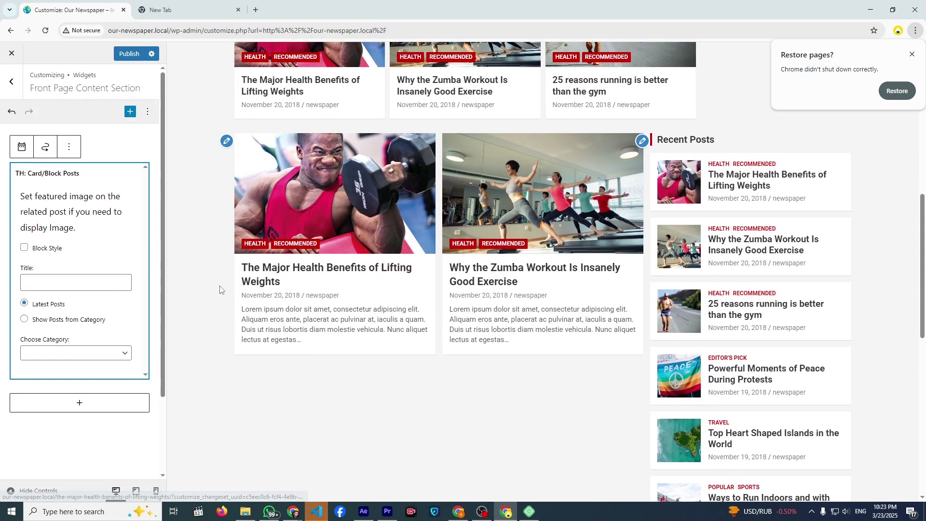
left_click(94, 278)
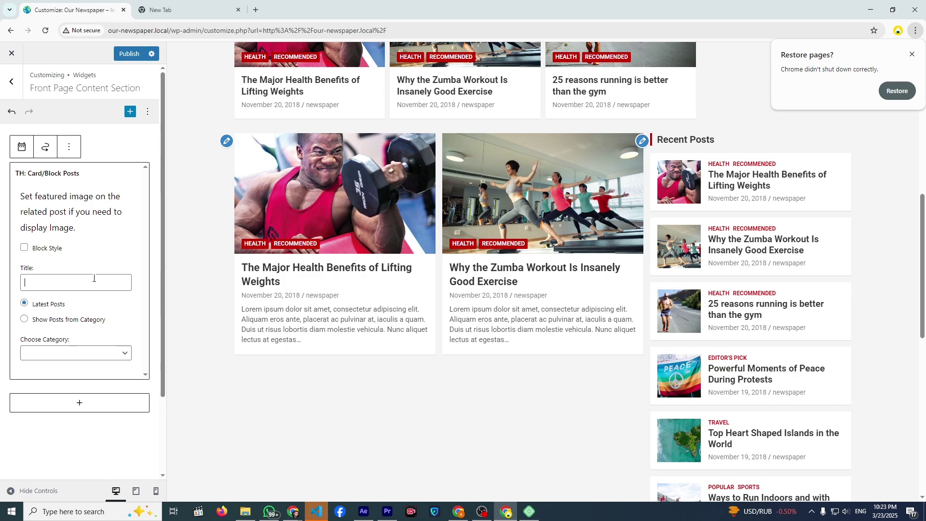
type("Sporta")
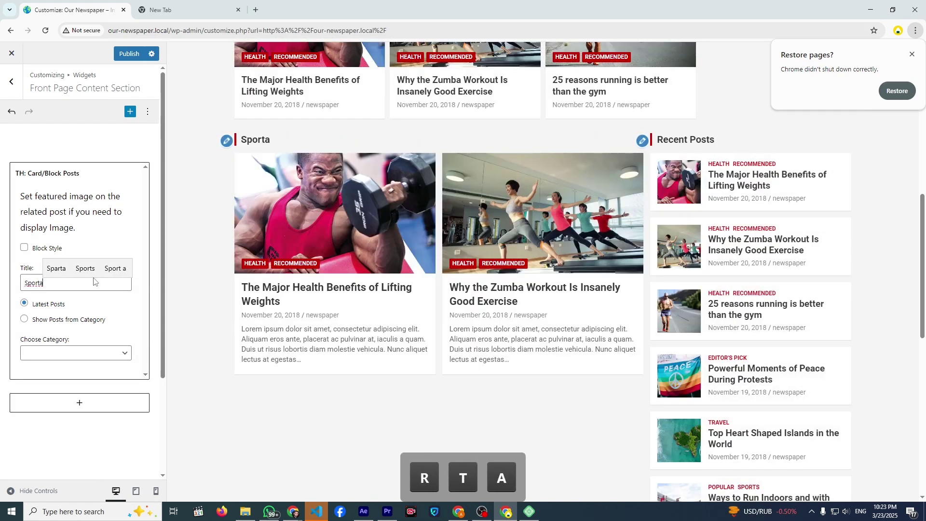
key("BackSpace")
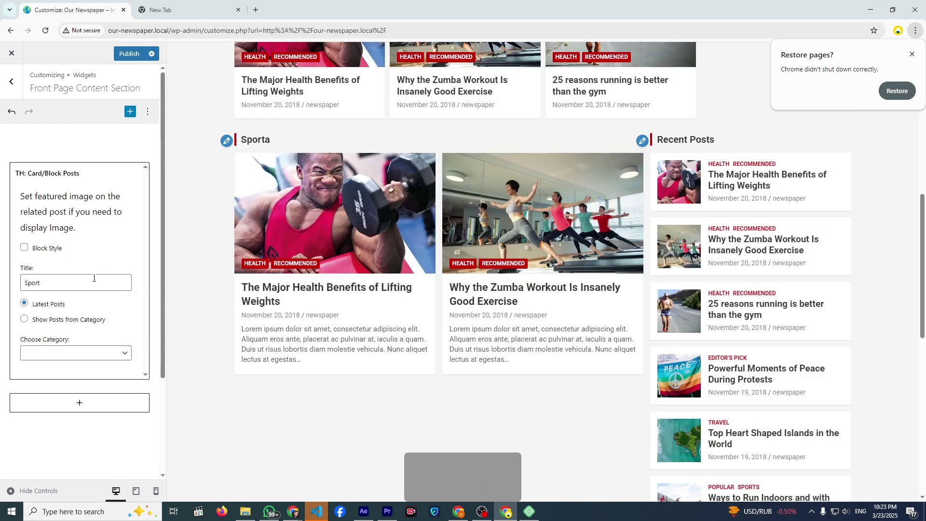
type("s")
left_click(24, 318)
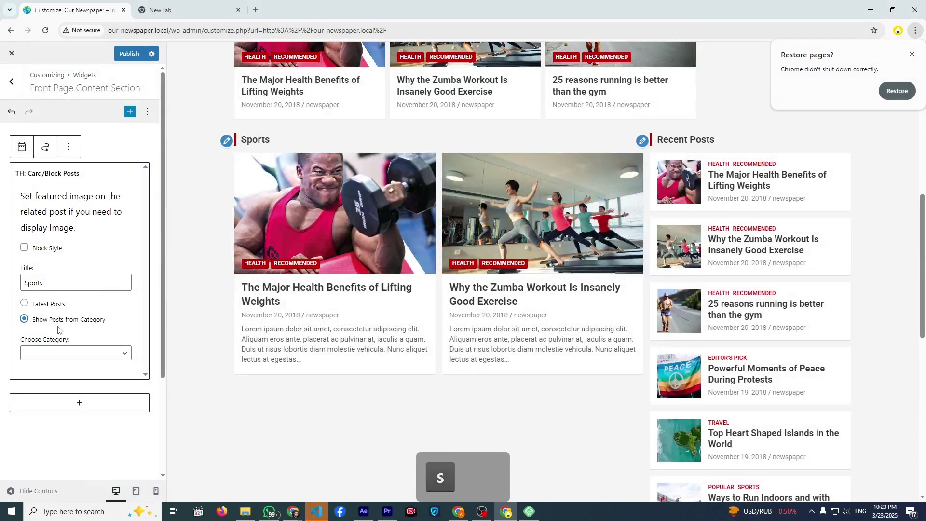
left_click(70, 353)
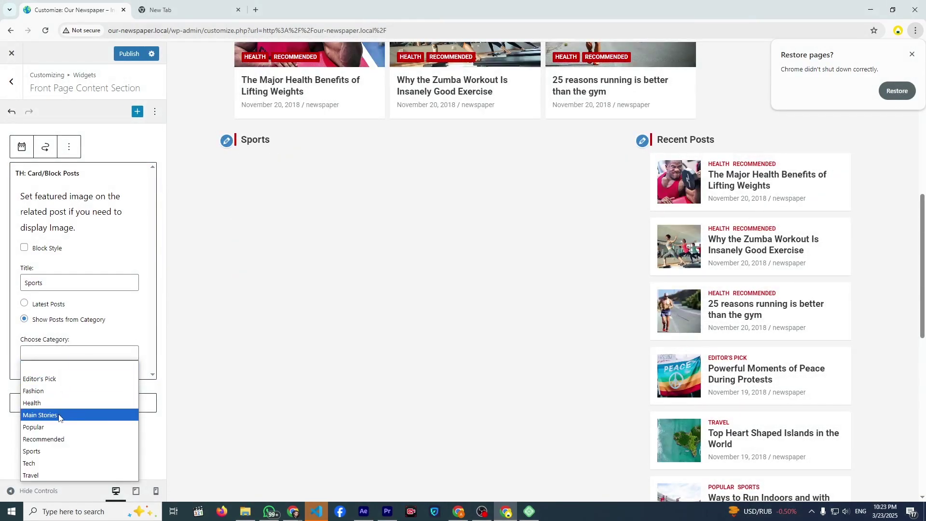
left_click(48, 452)
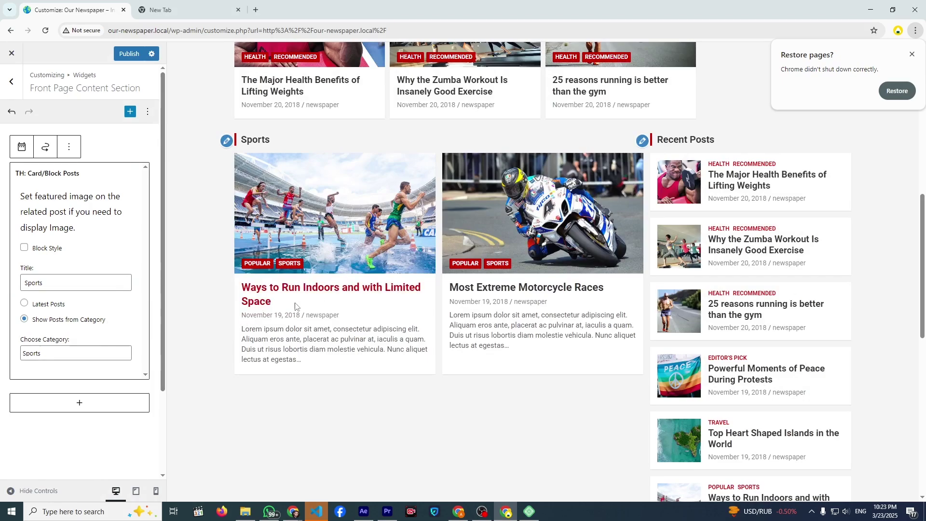
scroll(292, 299, "down", 3)
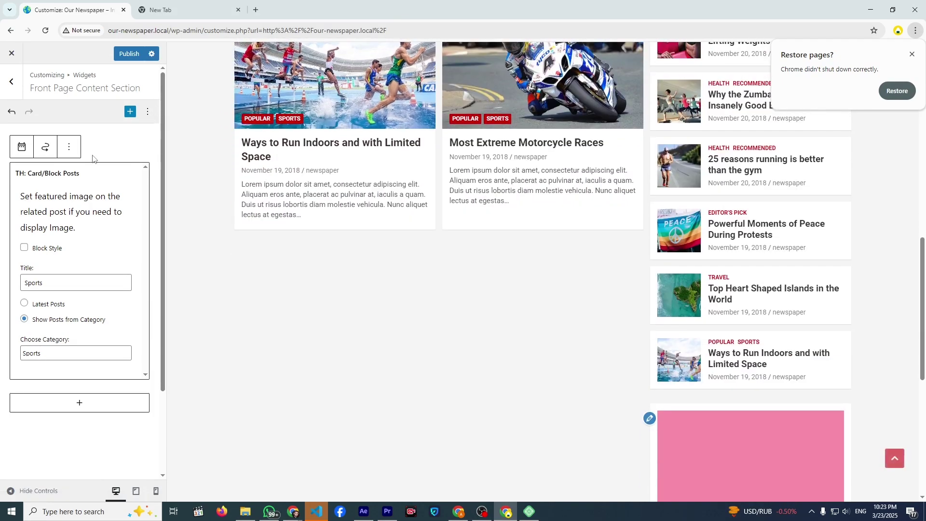
left_click(93, 158)
left_click(90, 204)
- Duplicate the Sports widget, switch its category to Travel, and retitle it 'Travel'
left_click(72, 153)
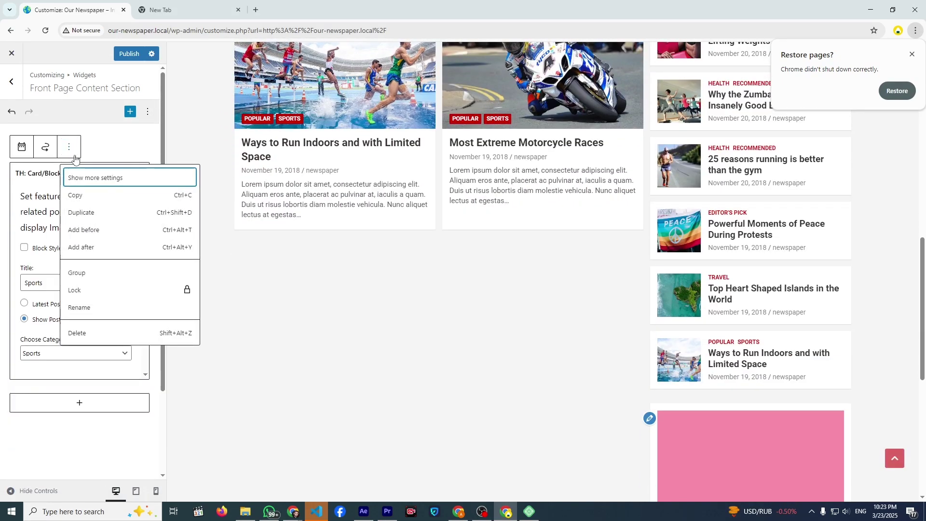
left_click(93, 212)
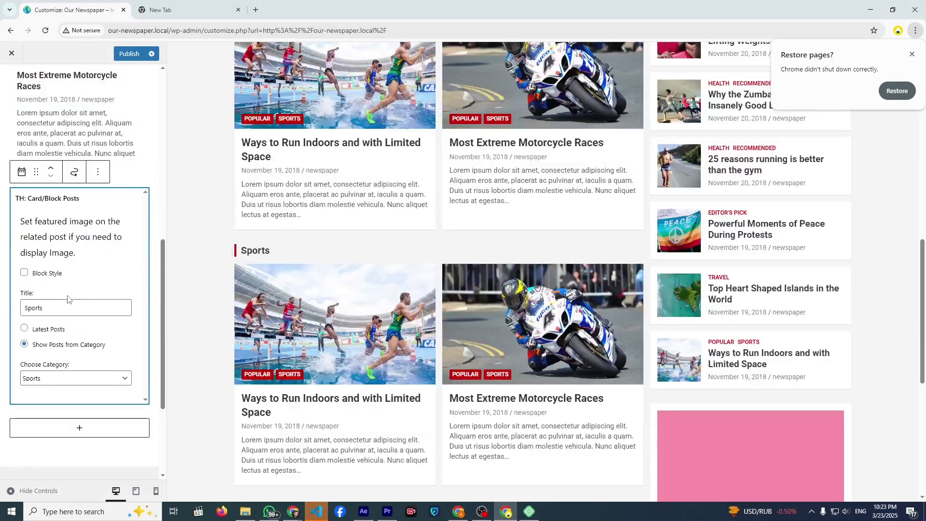
left_click(58, 376)
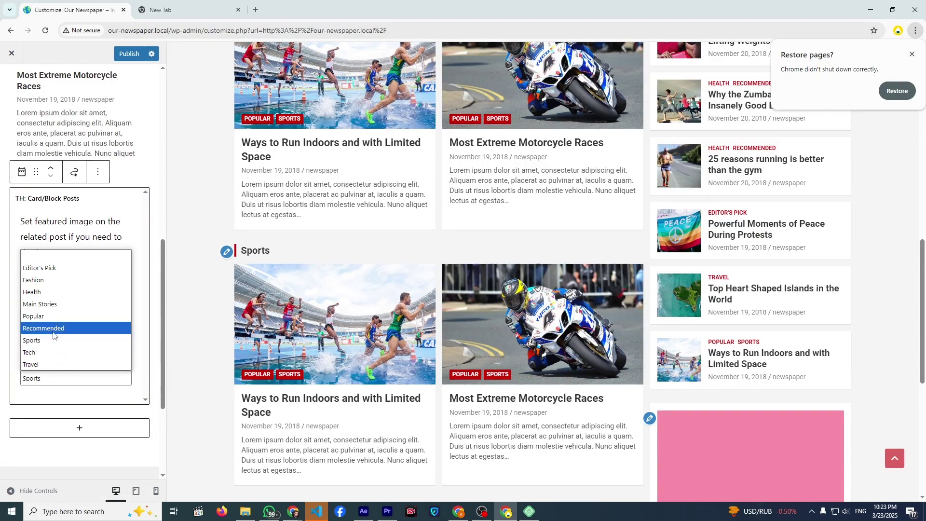
left_click(48, 360)
double_click(50, 312)
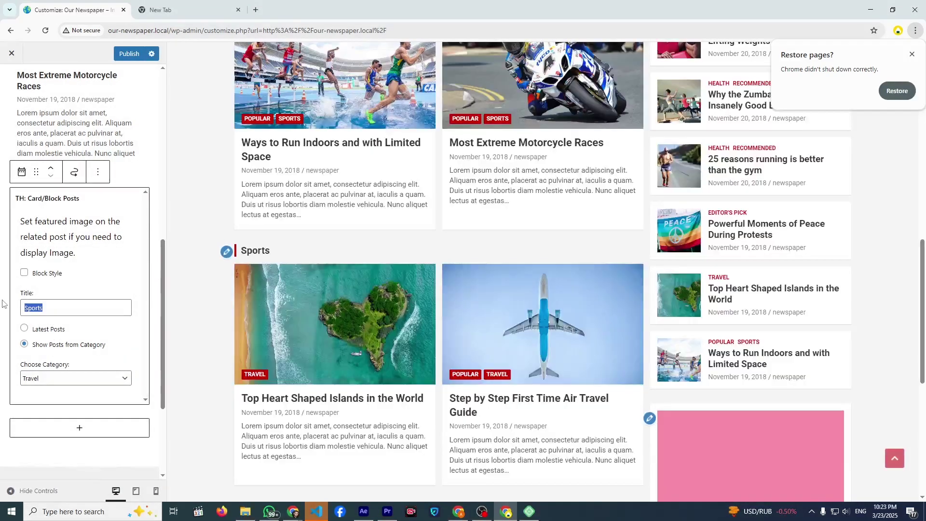
type("Travel")
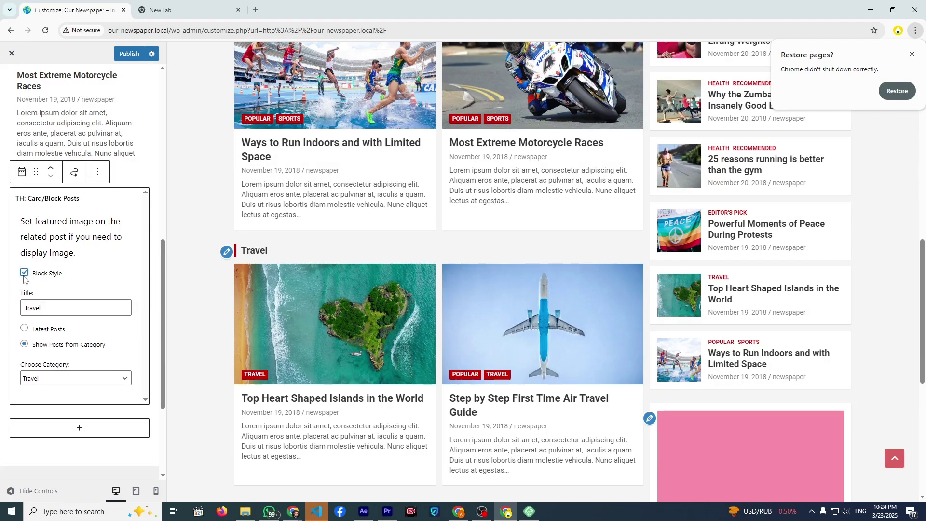
scroll(296, 269, "down", 4)
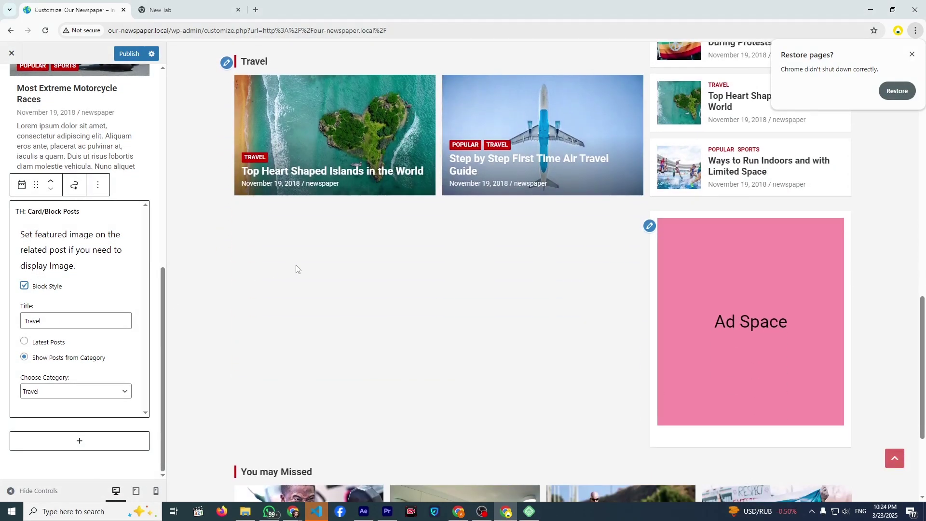
scroll(296, 269, "up", 3)
scroll(410, 316, "up", 5)
scroll(407, 312, "down", 5)
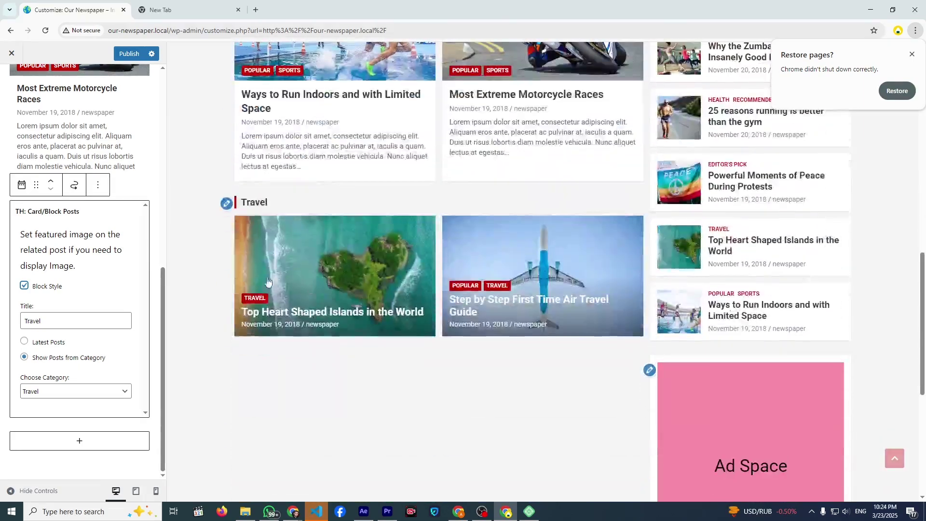
left_click(139, 194)
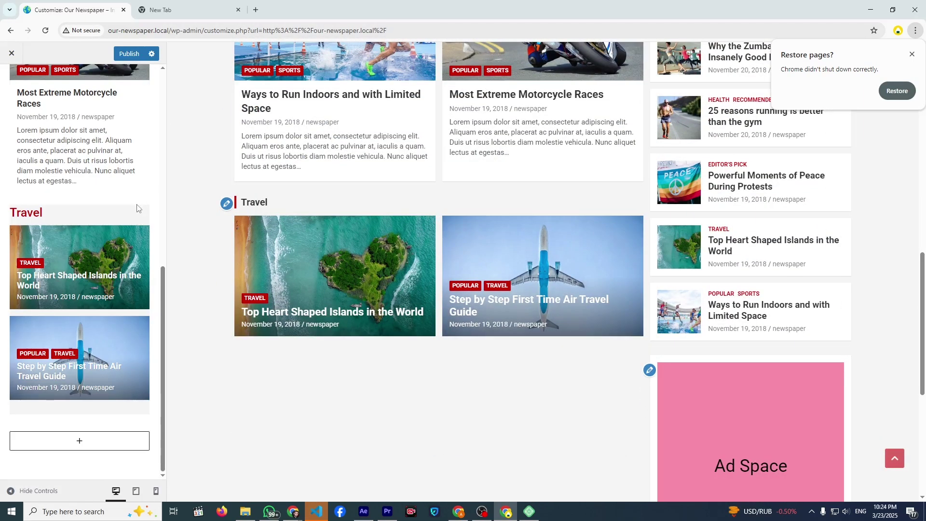
- Insert a TH: Horizontal/Vertical Posts widget below the Travel section
left_click(81, 440)
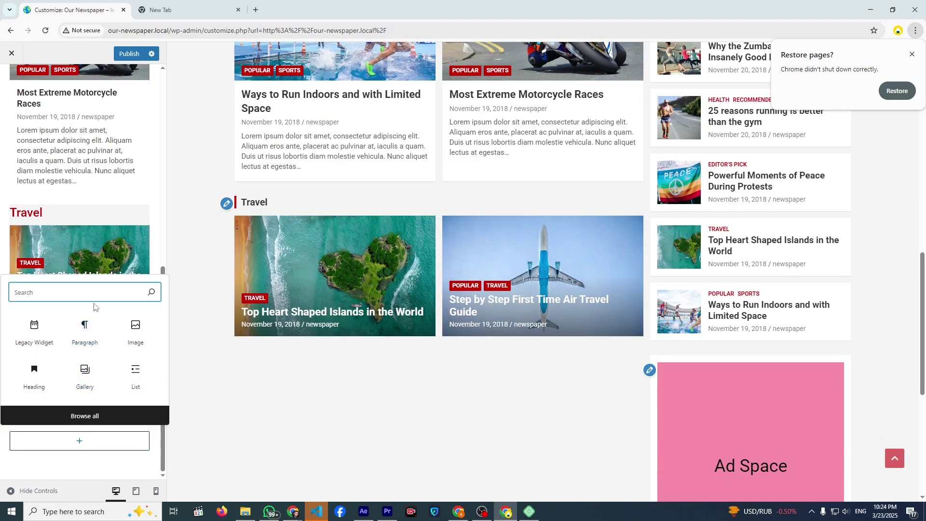
type("th")
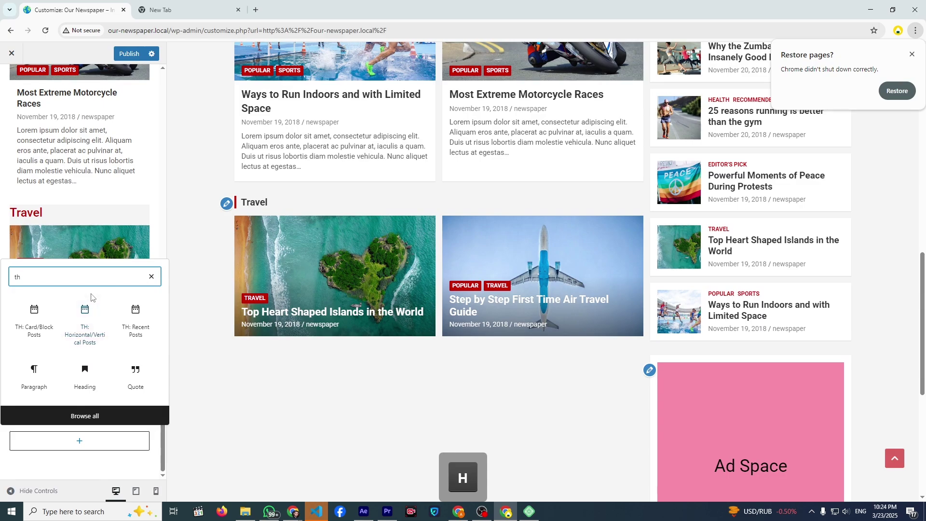
left_click(80, 334)
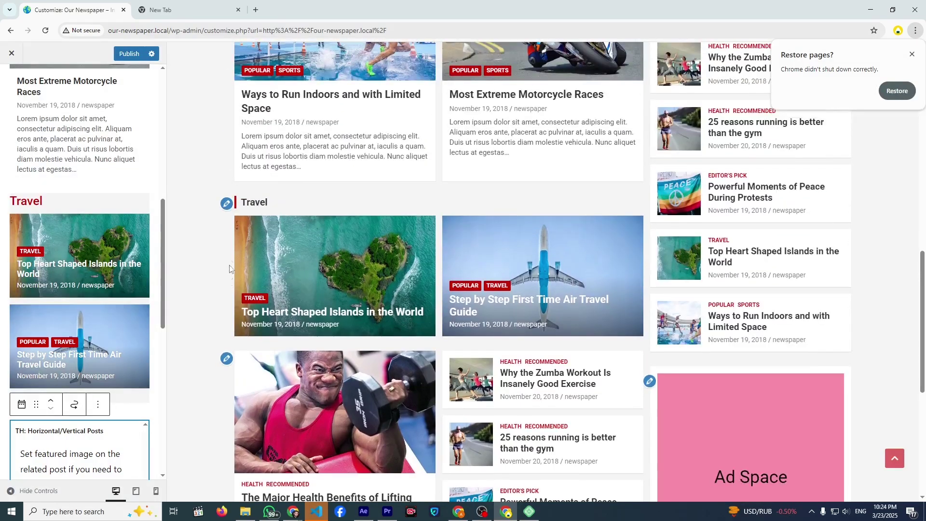
scroll(294, 288, "down", 4)
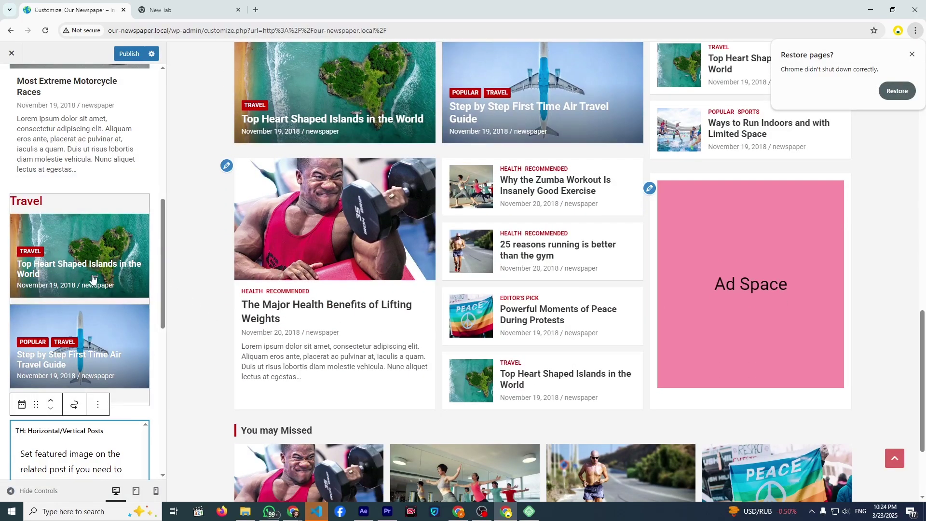
scroll(89, 287, "down", 4)
scroll(77, 291, "down", 2)
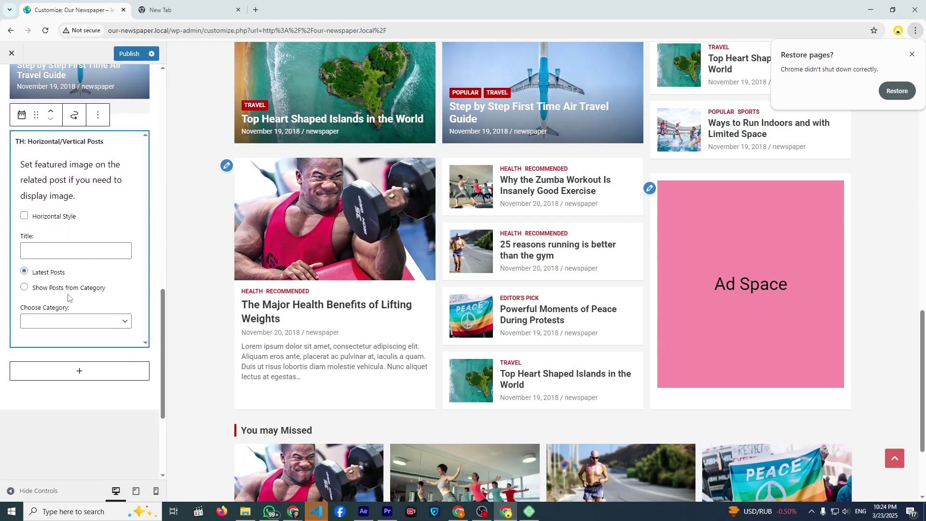
- Title the widget 'Recommended' and show posts from the Recommended category
left_click(48, 256)
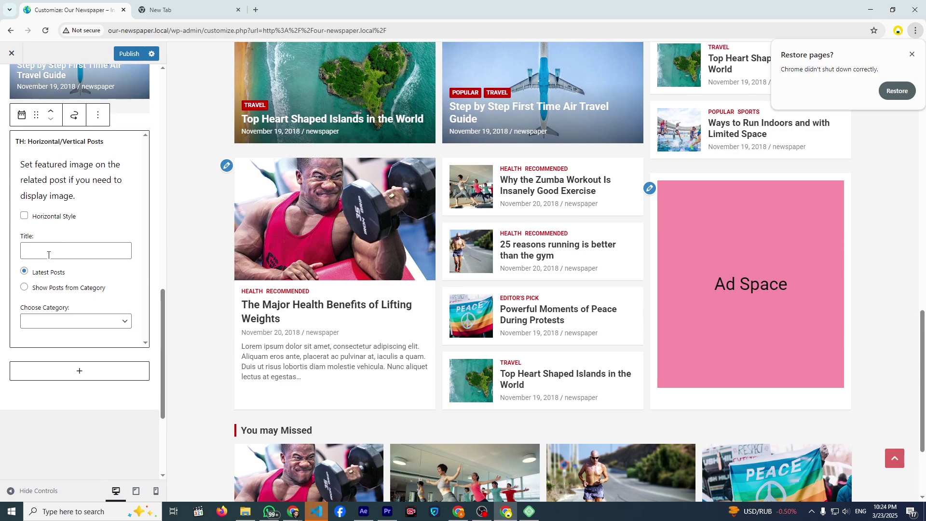
type("Rec")
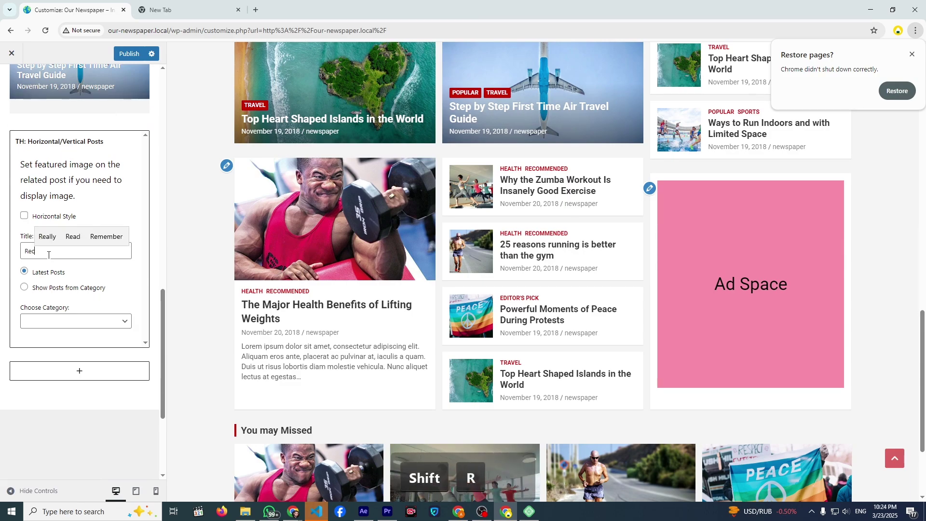
type("ommen")
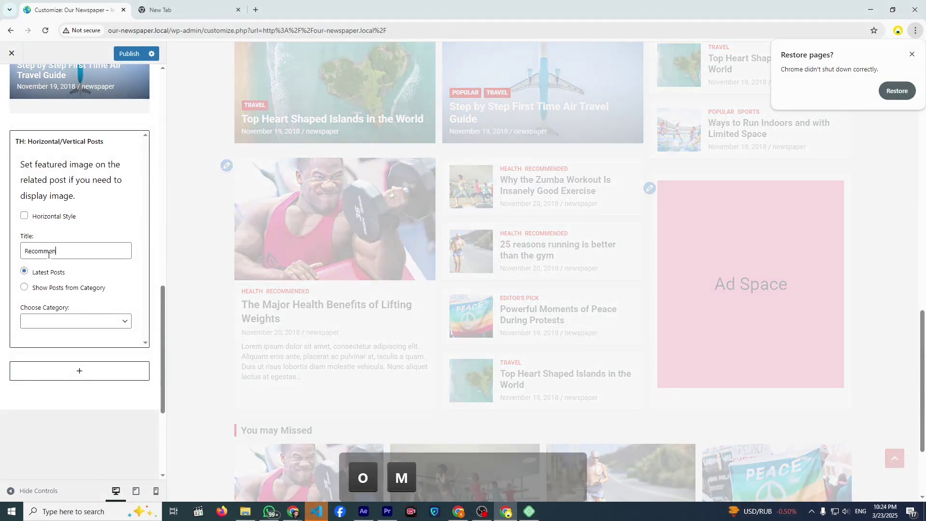
key("BackSpace")
type("ended")
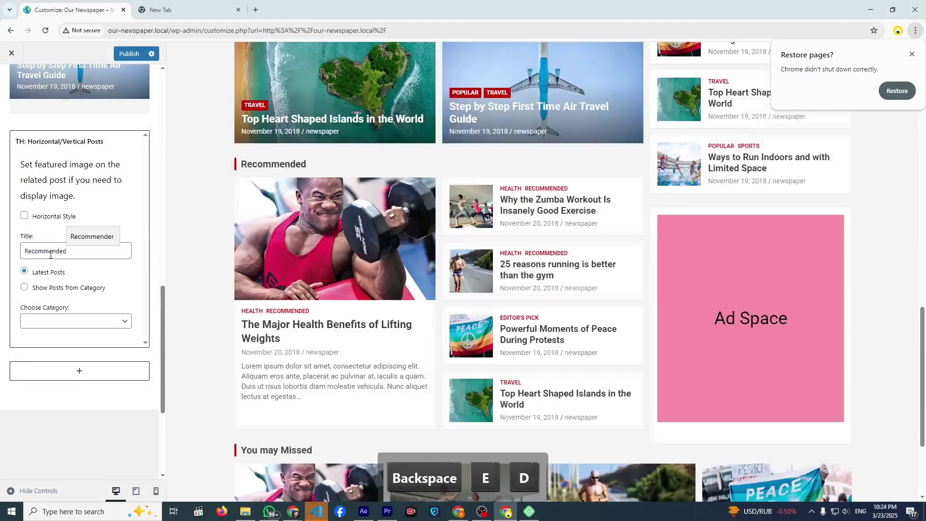
left_click(35, 290)
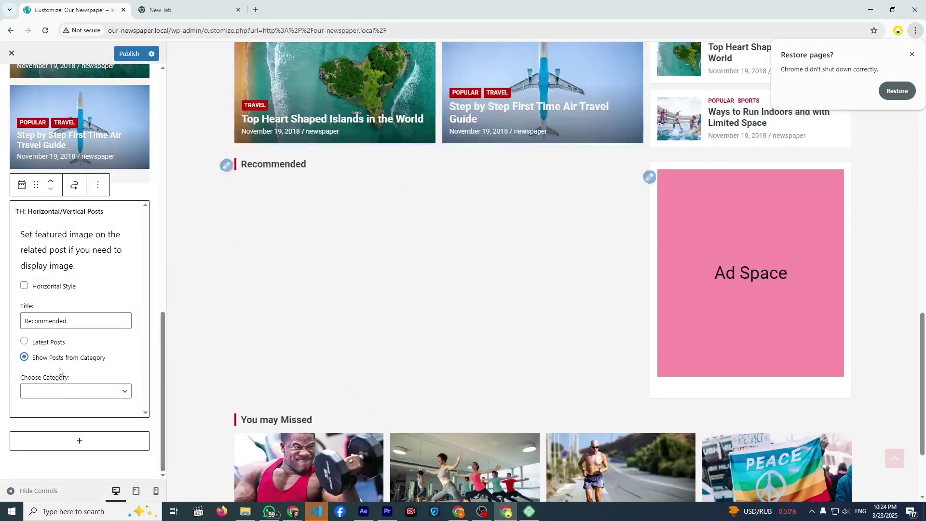
left_click(61, 393)
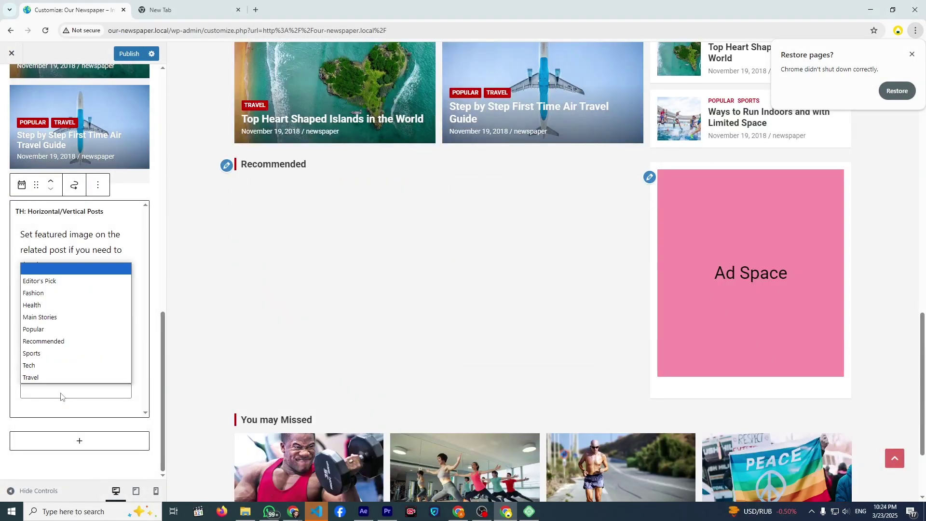
left_click(47, 342)
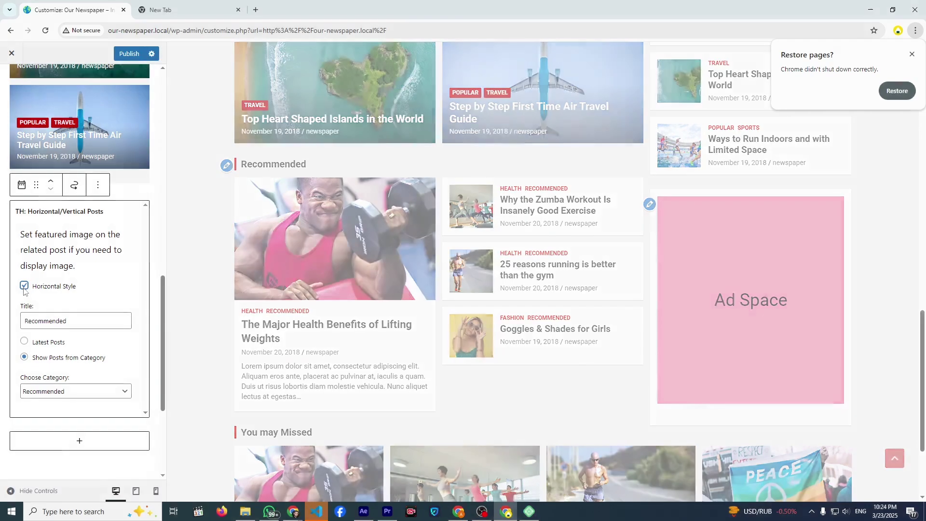
scroll(230, 336, "down", 1)
scroll(230, 336, "down", 2)
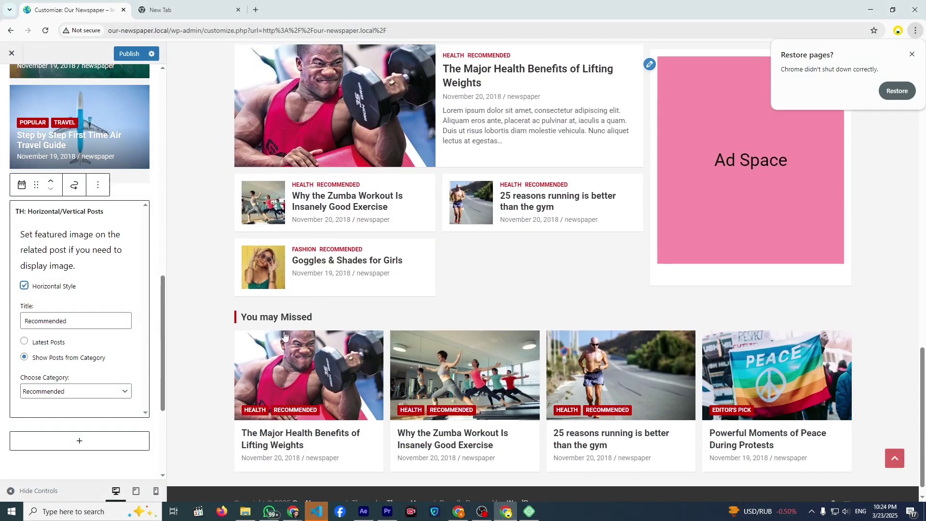
scroll(260, 342, "up", 3)
scroll(296, 349, "down", 3)
scroll(296, 349, "up", 12)
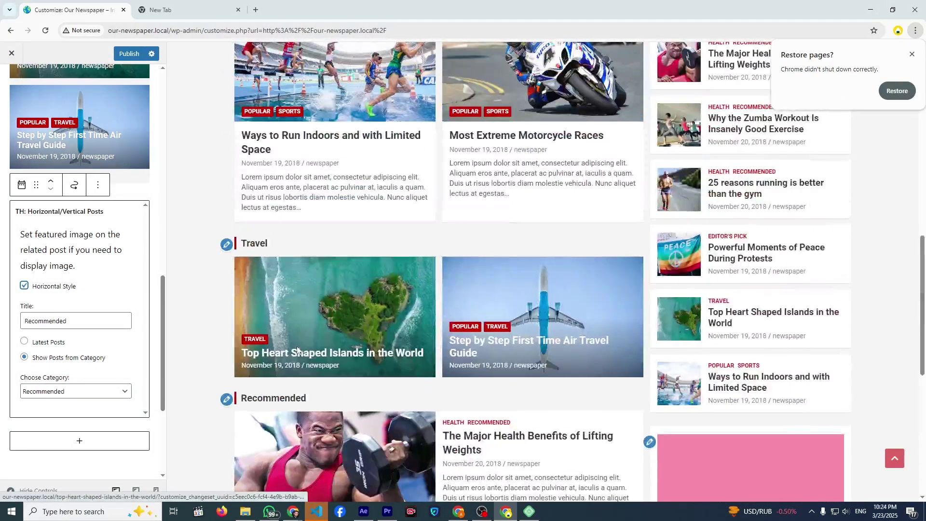
scroll(314, 346, "down", 2)
scroll(314, 347, "up", 5)
scroll(313, 348, "up", 2)
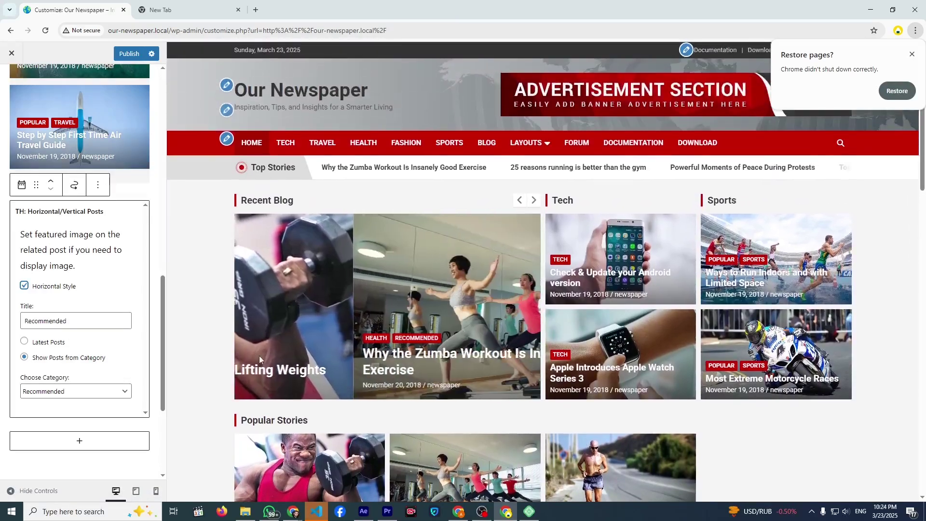
scroll(502, 323, "down", 9)
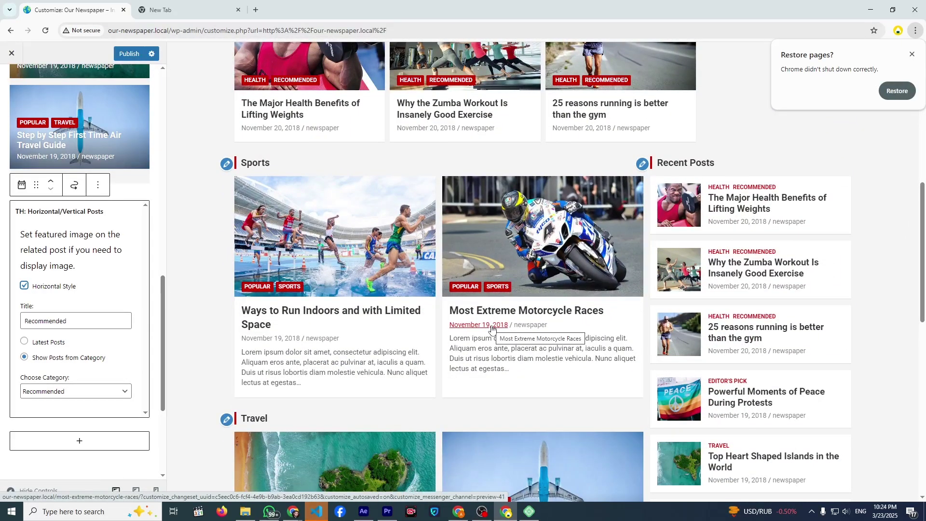
- Publish the front-page widget changes to the live site
left_click(227, 164)
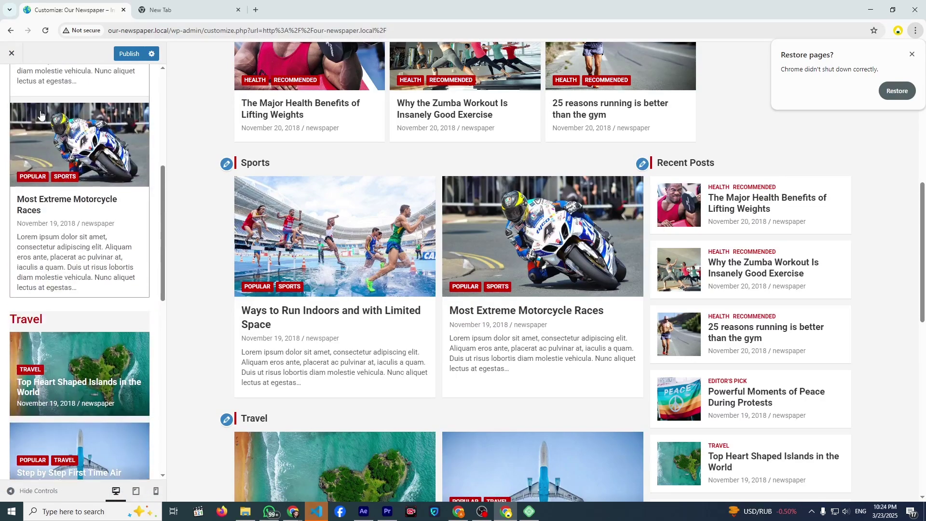
left_click(23, 98)
scroll(279, 333, "down", 15)
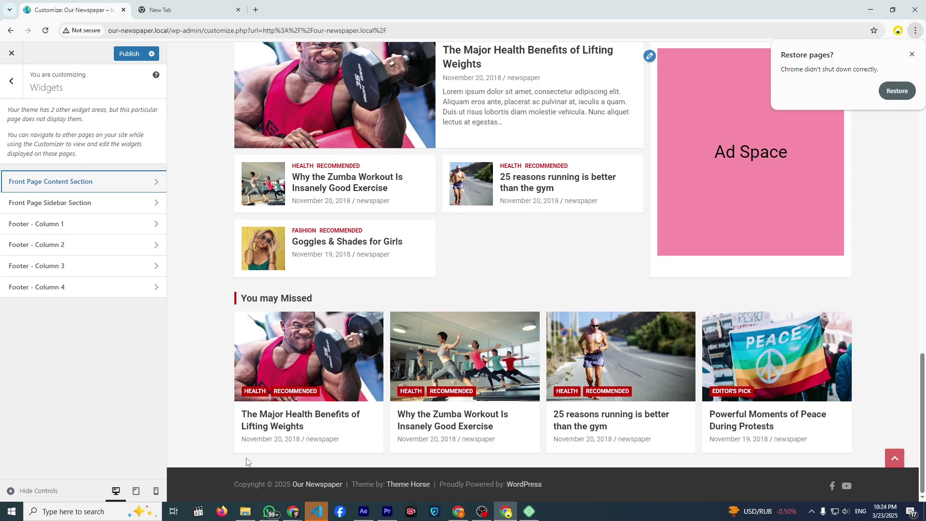
left_click(116, 59)
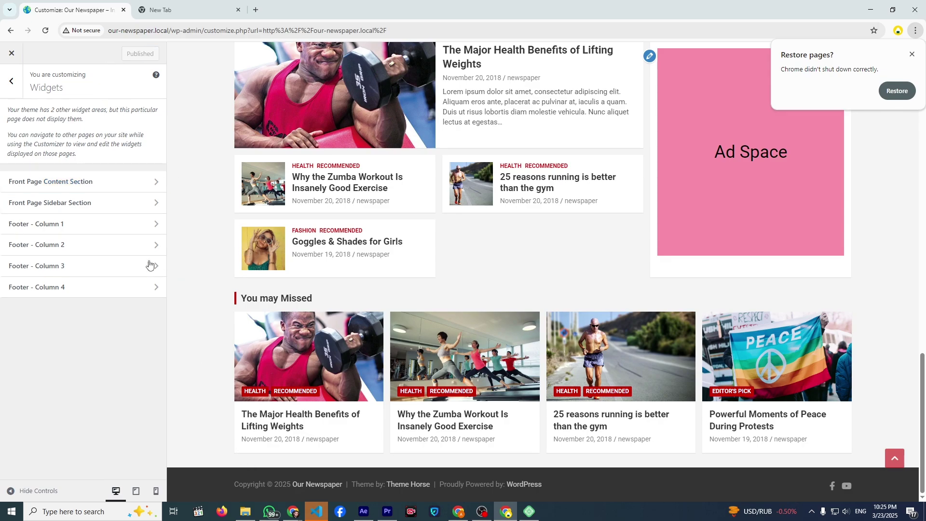
- In Footer - Column 1, search the block inserter for 'hed', 'logo' and 'site' blocks
left_click(97, 225)
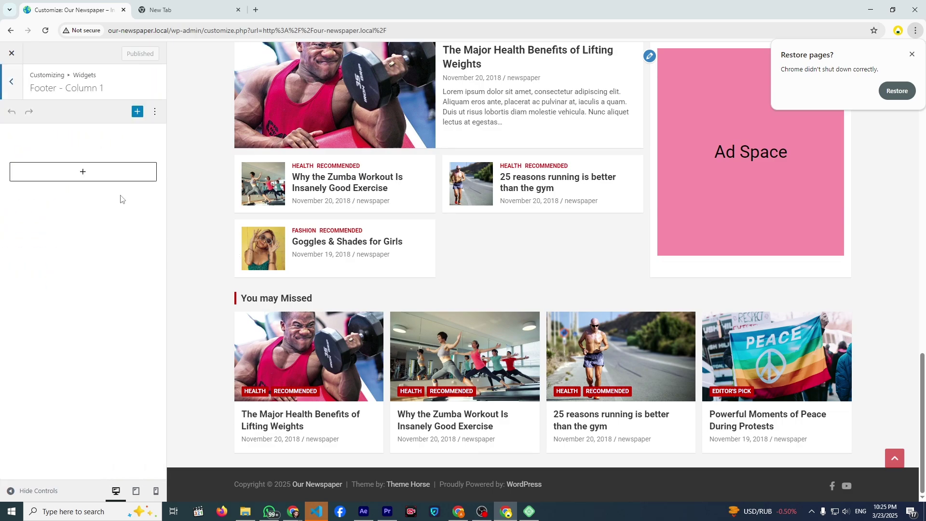
left_click(101, 179)
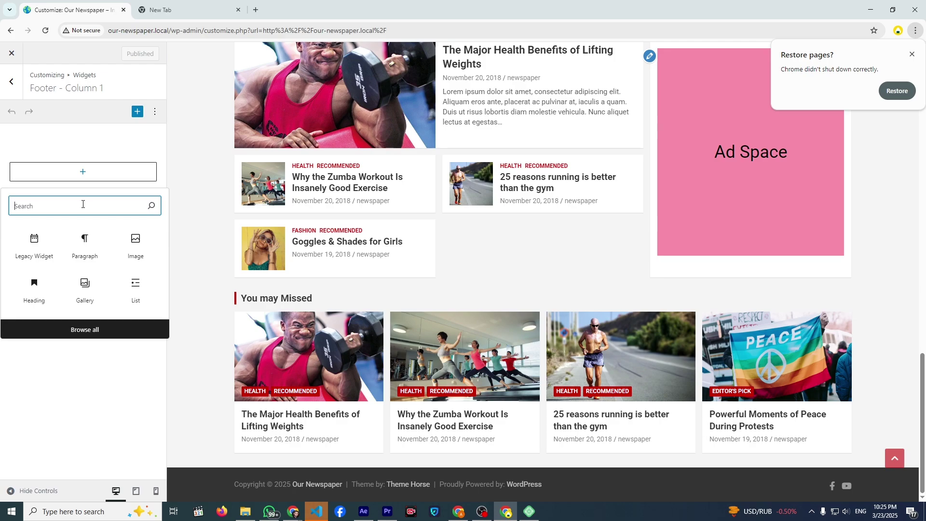
type("hed")
key("BackSpace")
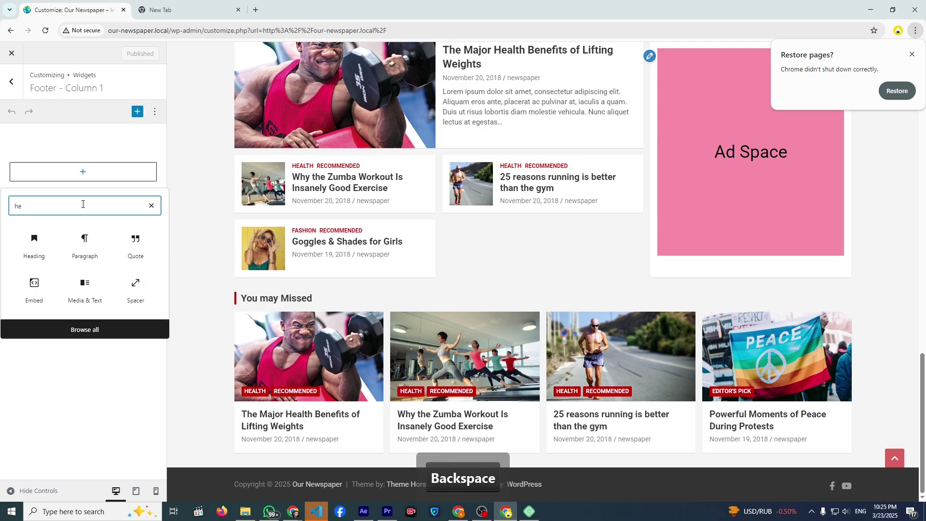
key("BackSpace")
key("BackSpace")
type("logo")
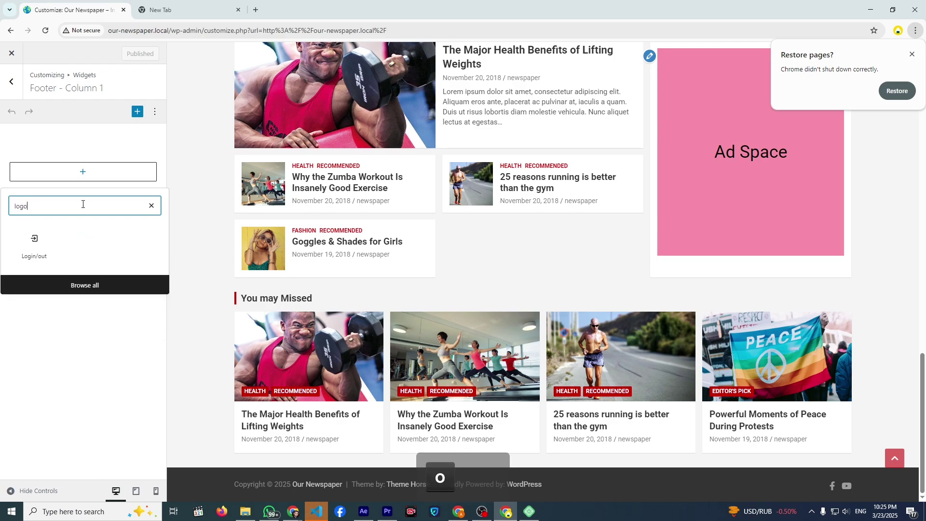
key("BackSpace")
key("BackSpace")
key("BackSpace")
key("BackSpace")
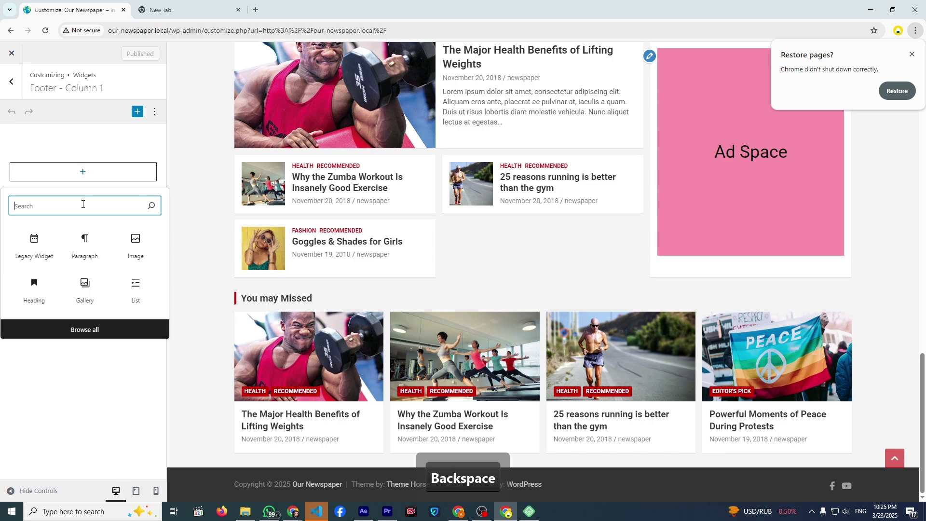
type("site")
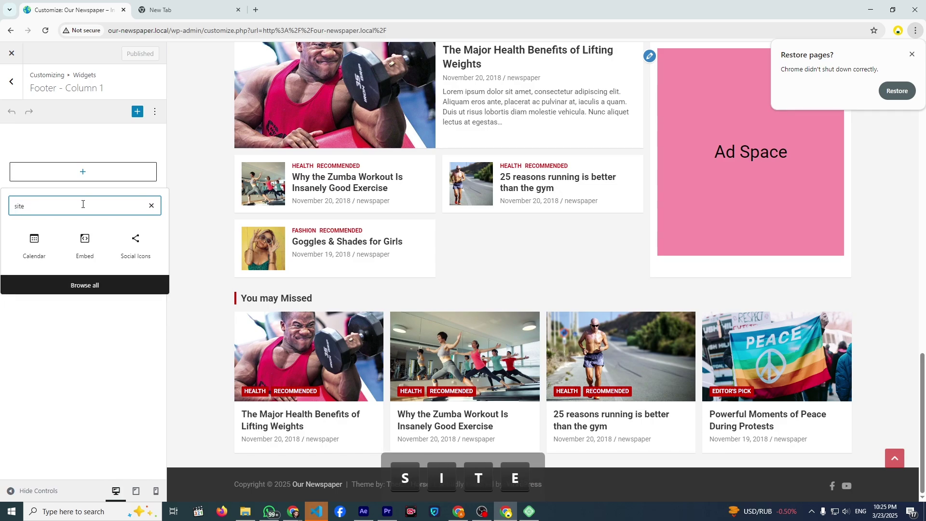
key("BackSpace")
key("BackSpace")
key("BackSpace")
key("BackSpace")
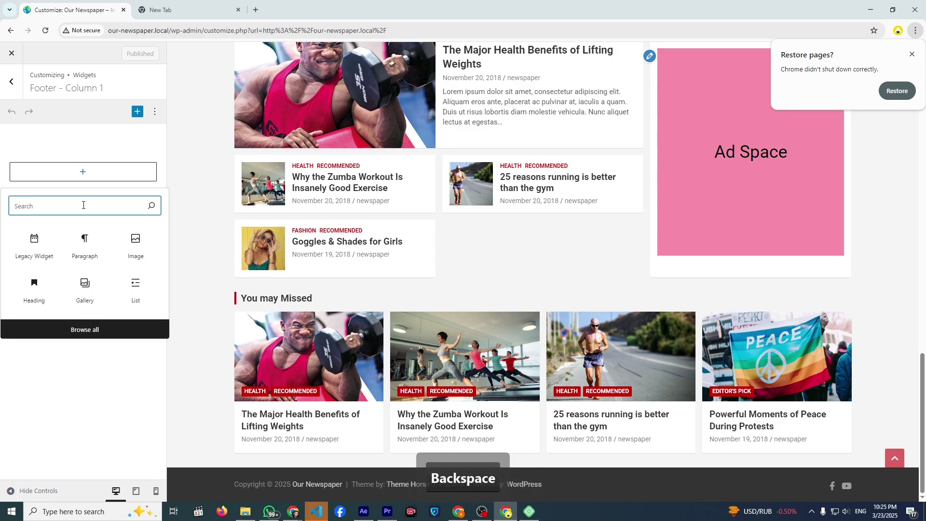
- Add an Image block with the earth picture from the Media Library and shrink it
left_click(134, 243)
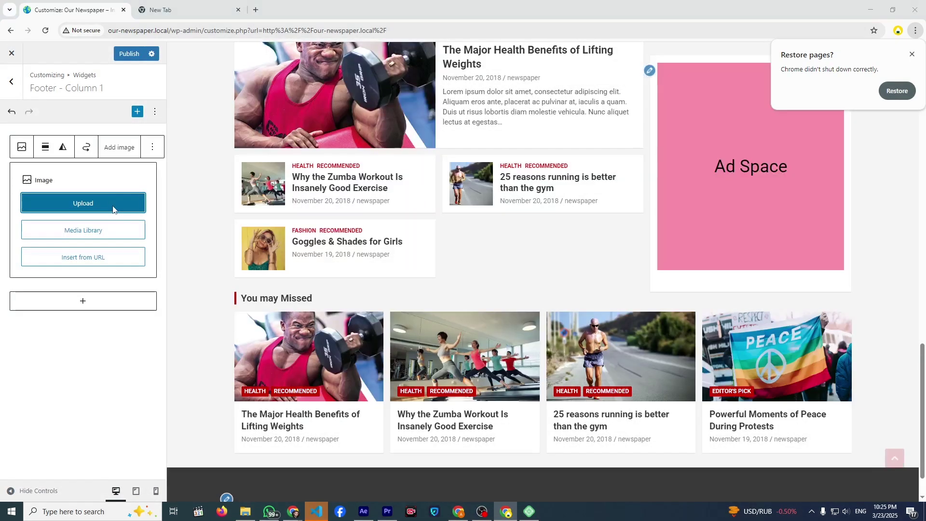
left_click(112, 209)
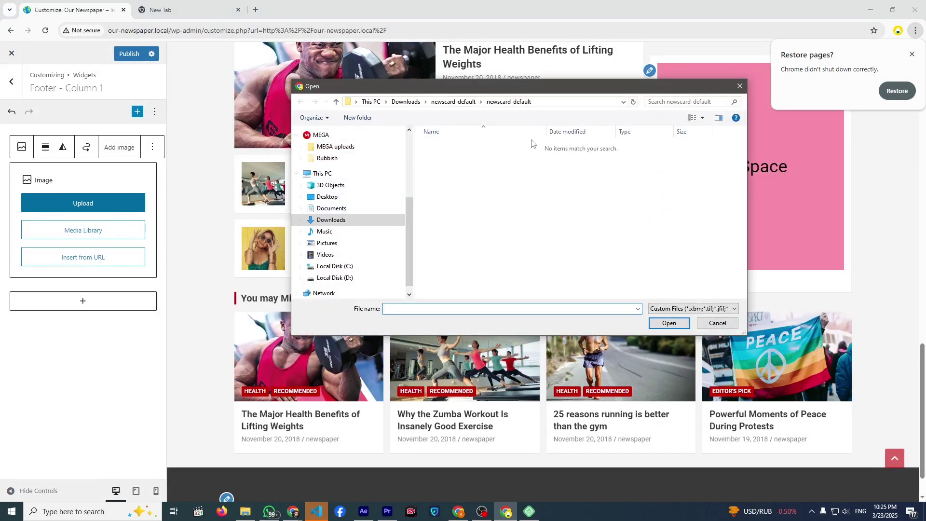
left_click(738, 89)
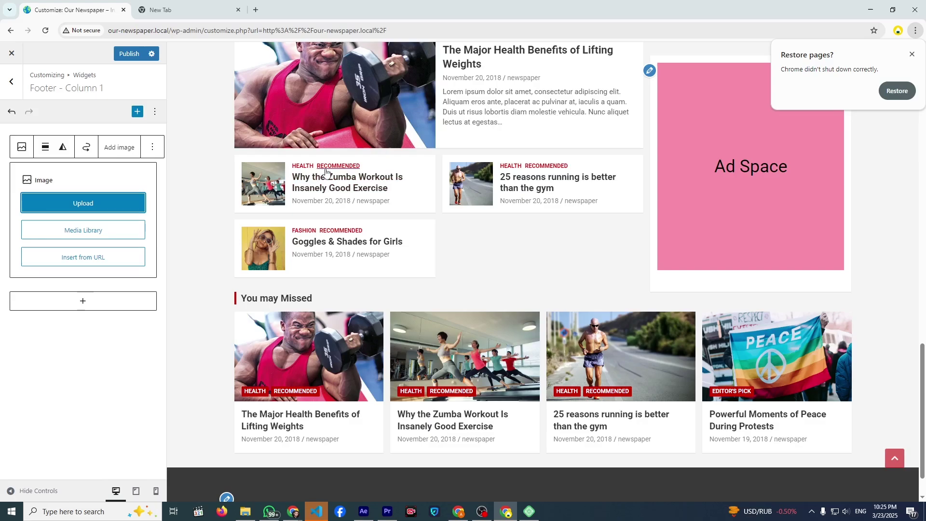
left_click(114, 233)
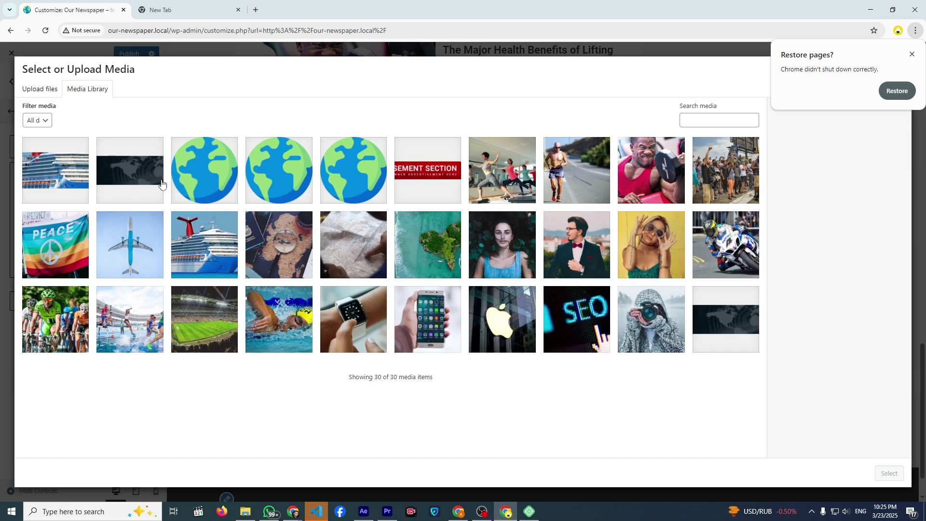
left_click(221, 195)
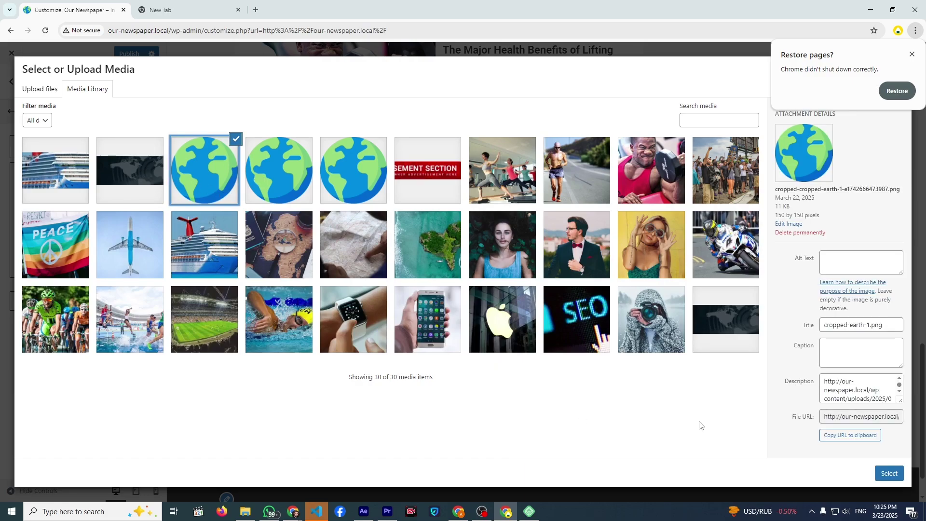
left_click(888, 474)
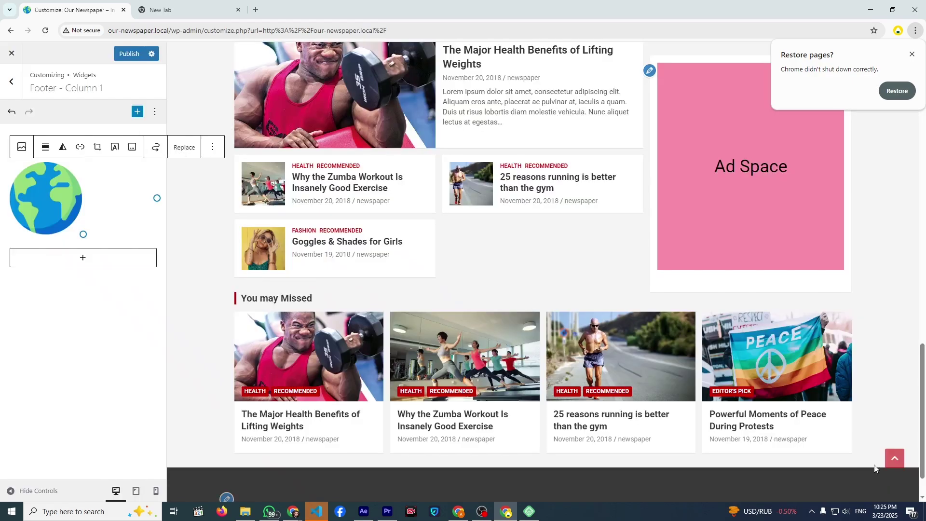
scroll(289, 254, "down", 3)
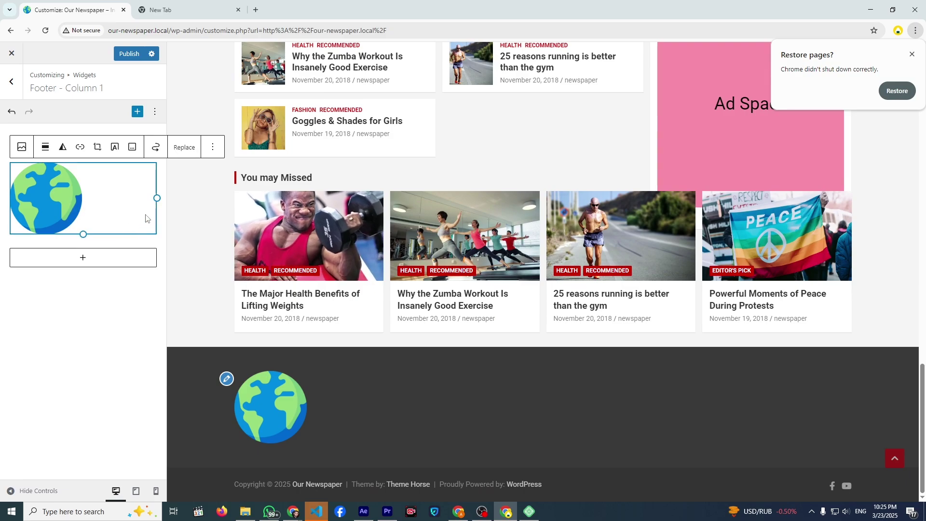
left_click_drag(156, 199, 61, 185)
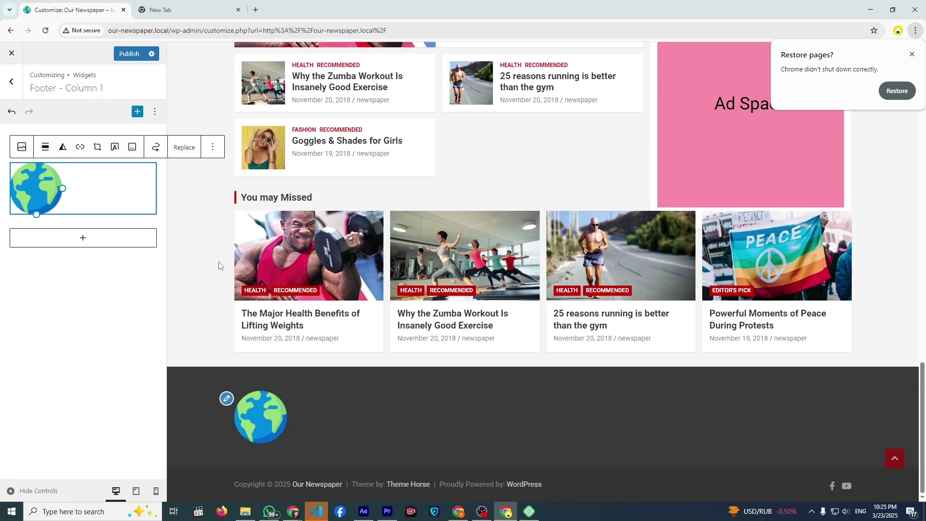
- Add an H2 heading reading 'Our Newspaper' below the earth image
left_click(97, 233)
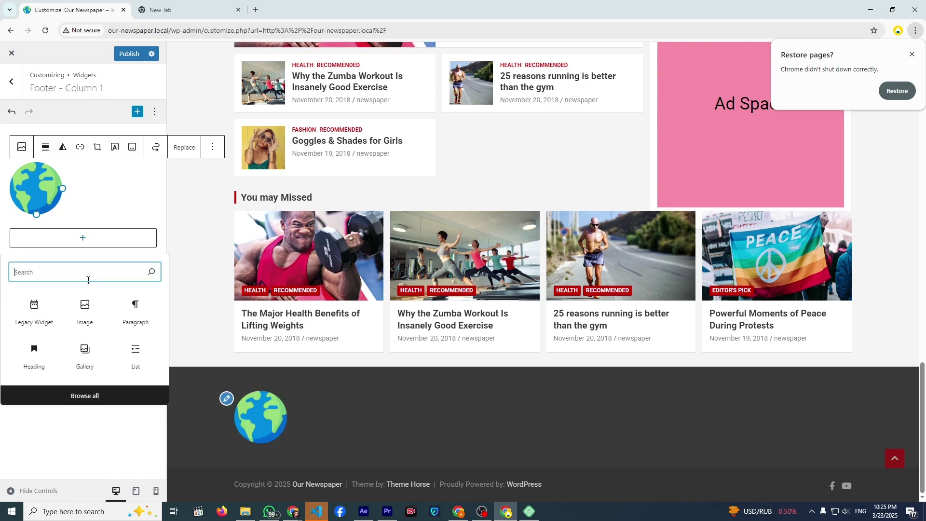
type("Titl")
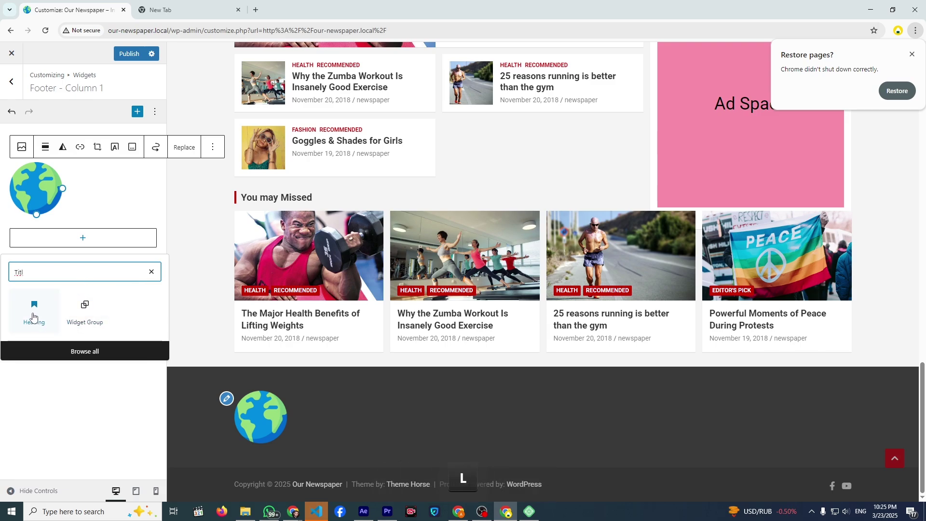
left_click(33, 311)
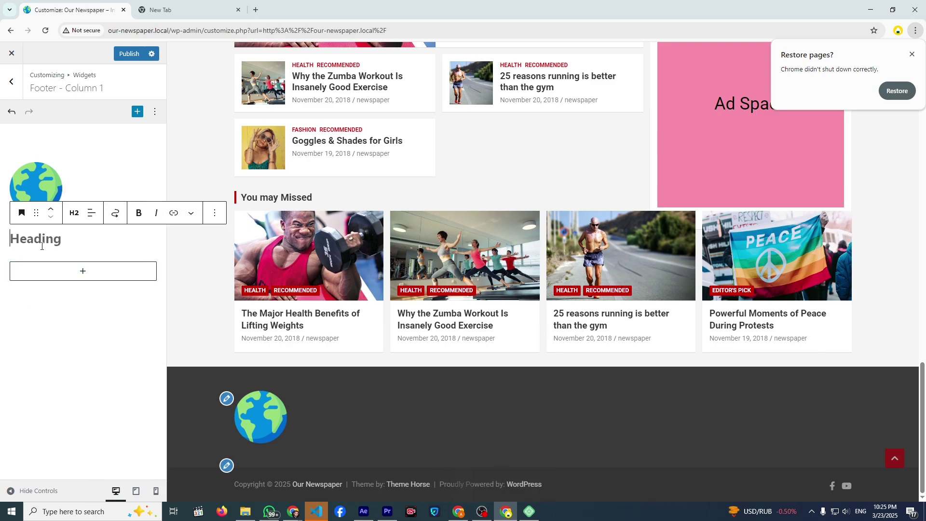
type("Our N")
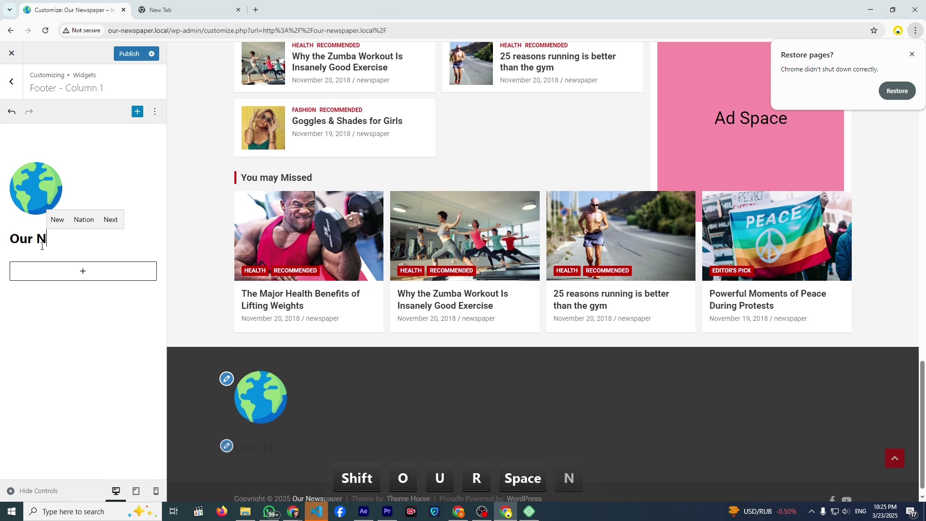
type("ewspap")
type("er")
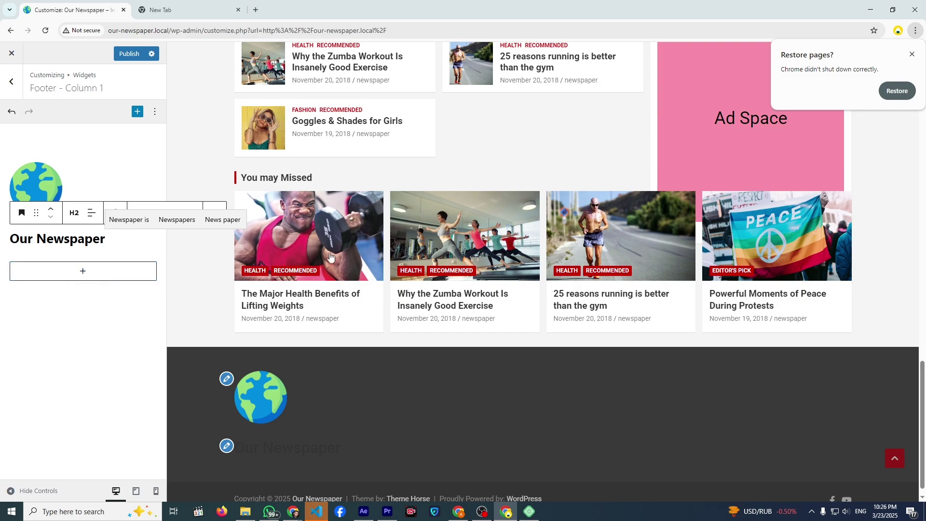
scroll(260, 290, "down", 1)
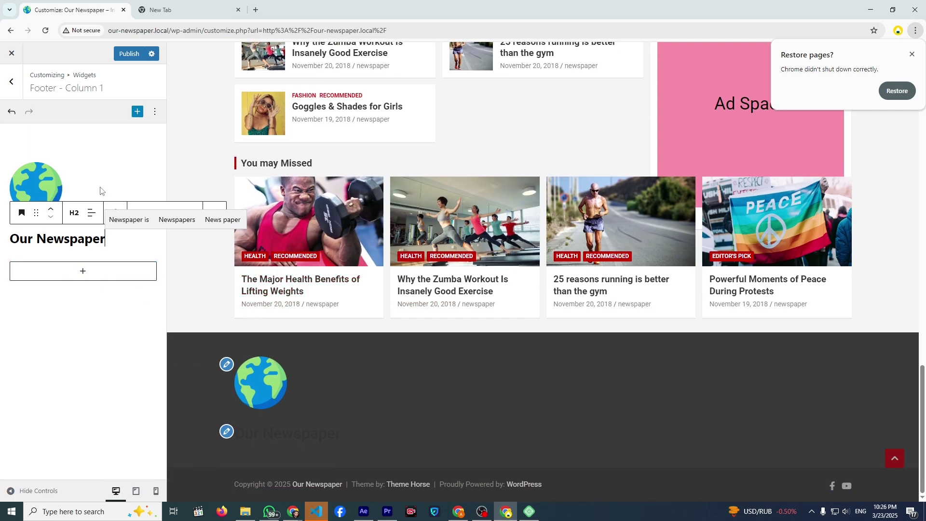
- Back out to the main Customizer and look through the Colors and Background Image settings
left_click(10, 89)
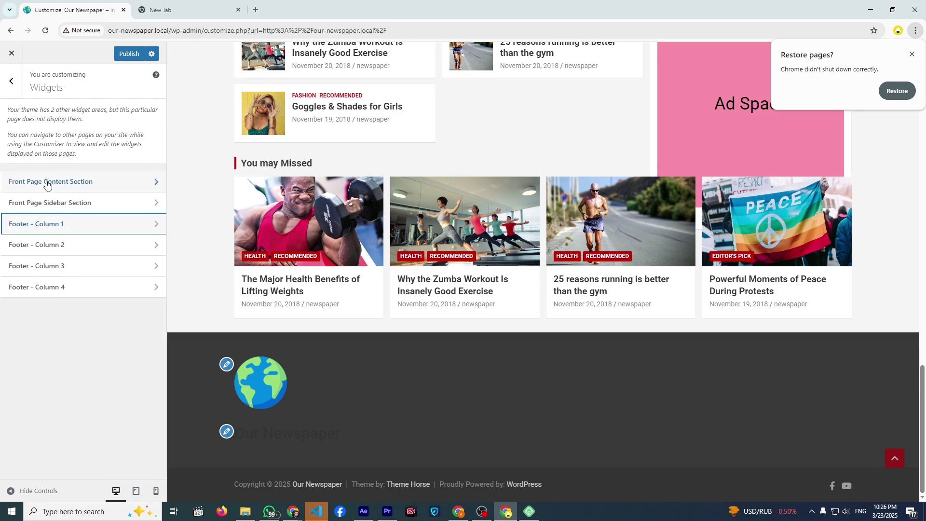
left_click(7, 95)
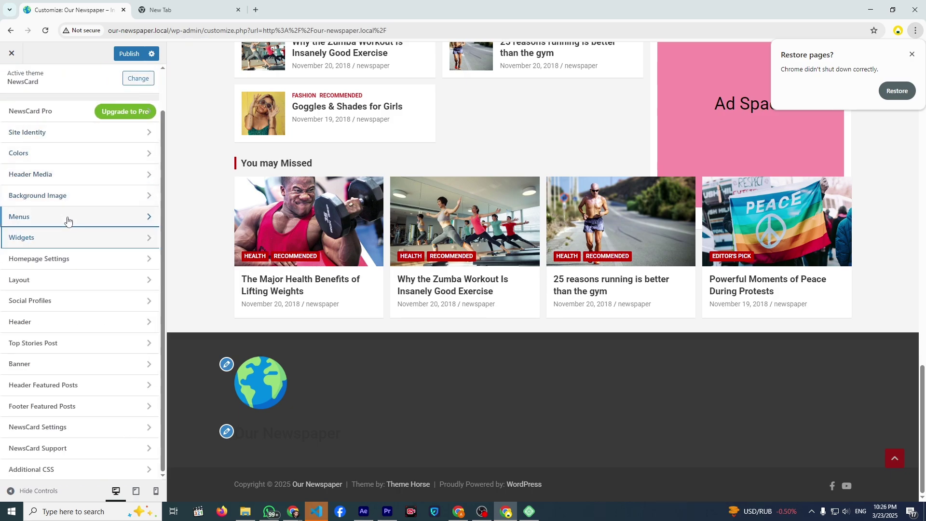
left_click(64, 196)
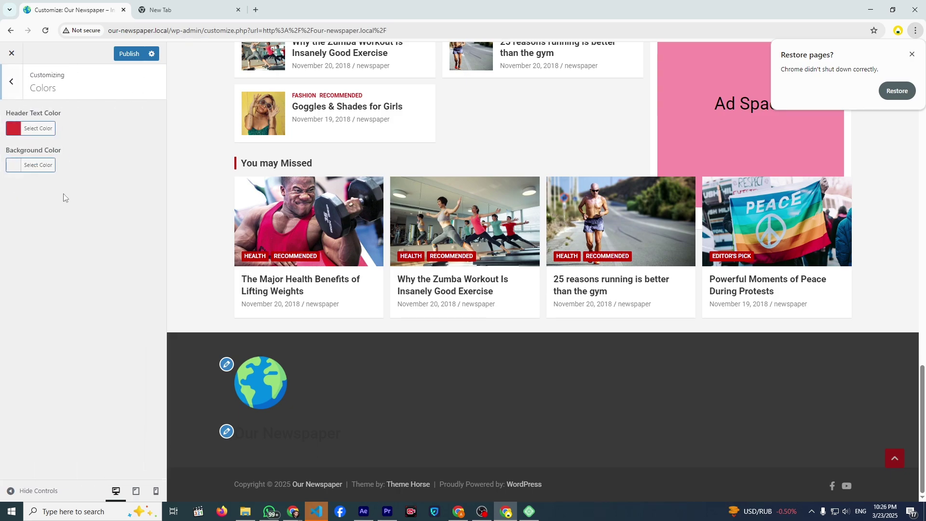
left_click(11, 96)
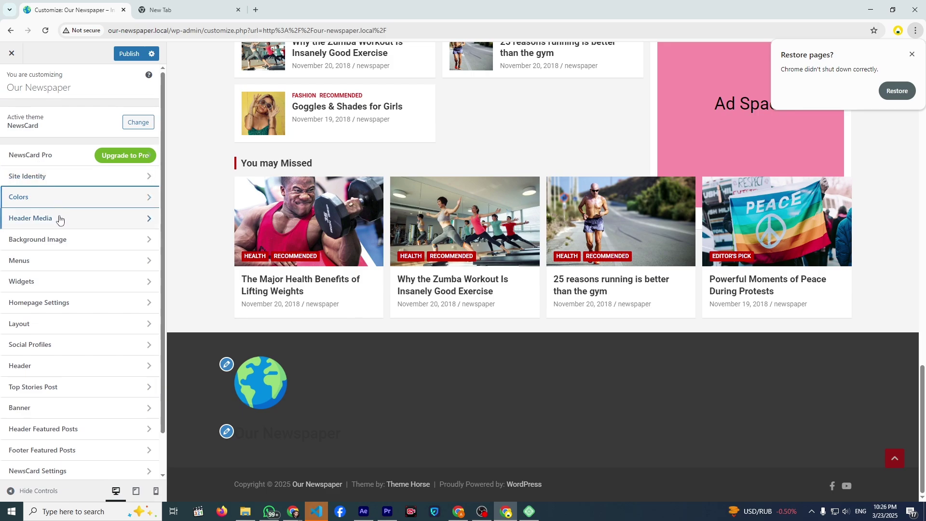
left_click(71, 236)
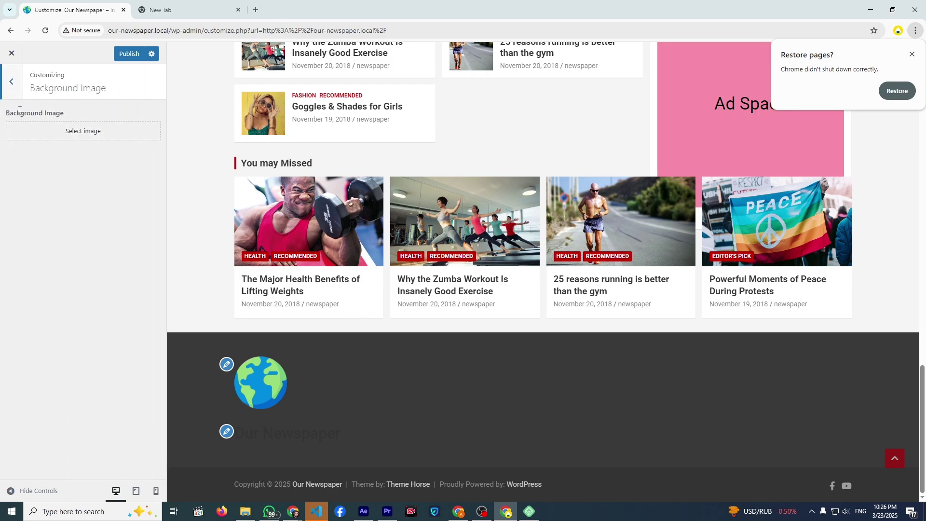
left_click(13, 98)
- Check the Footer Featured Posts settings, then publish the Customizer changes
scroll(85, 231, "down", 2)
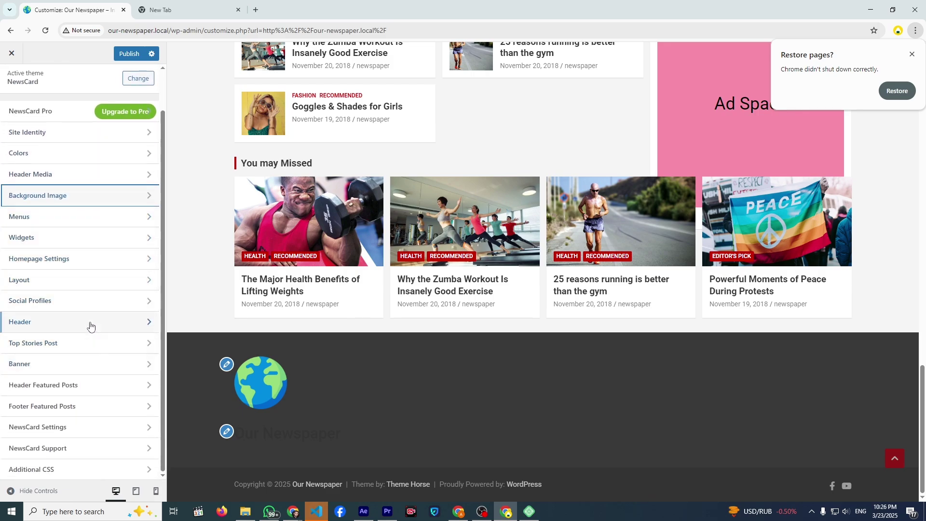
left_click(93, 405)
left_click(12, 92)
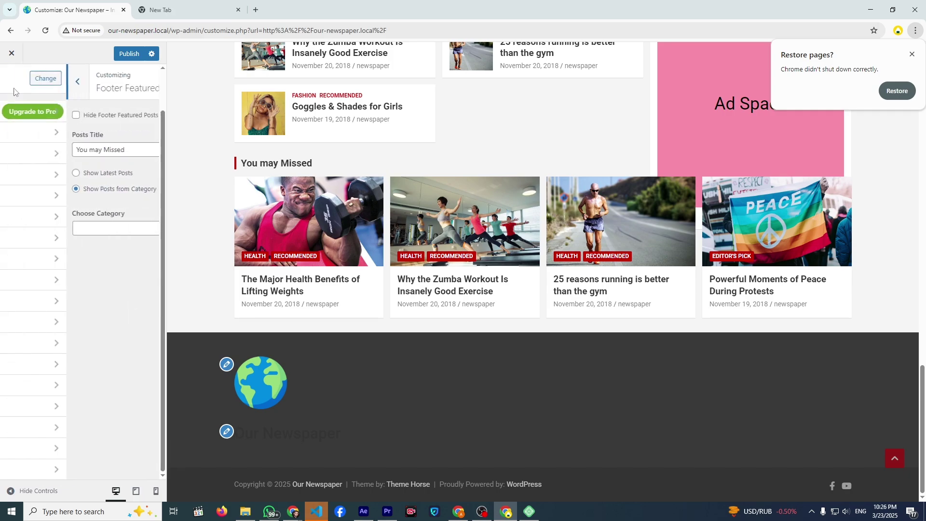
left_click(112, 55)
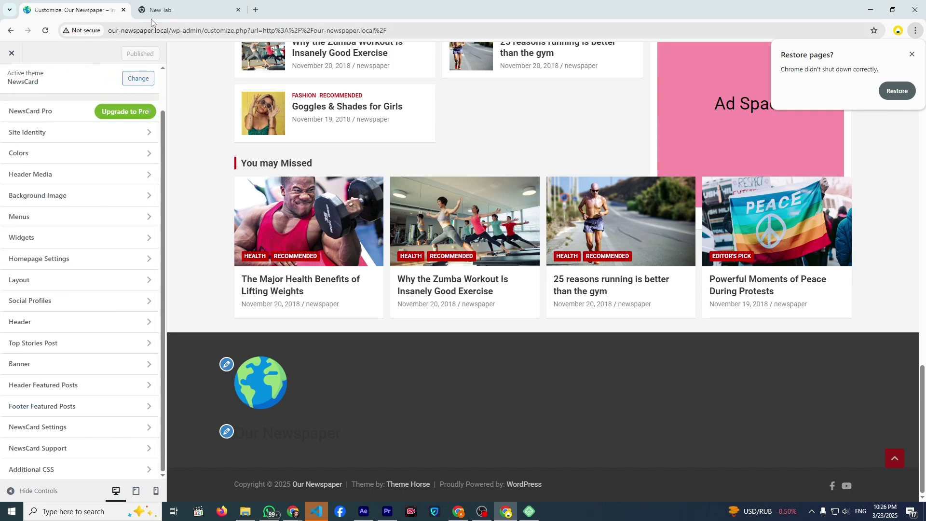
- Open the live site's front page in the second tab using the copied admin address
left_click_drag(108, 29, 195, 38)
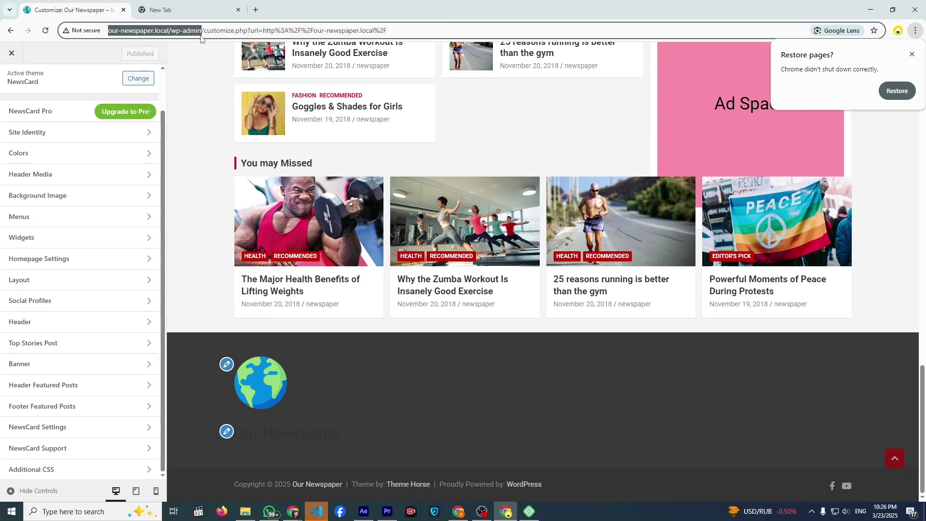
right_click(190, 38)
left_click(222, 125)
left_click(185, 13)
key("ctrl+v")
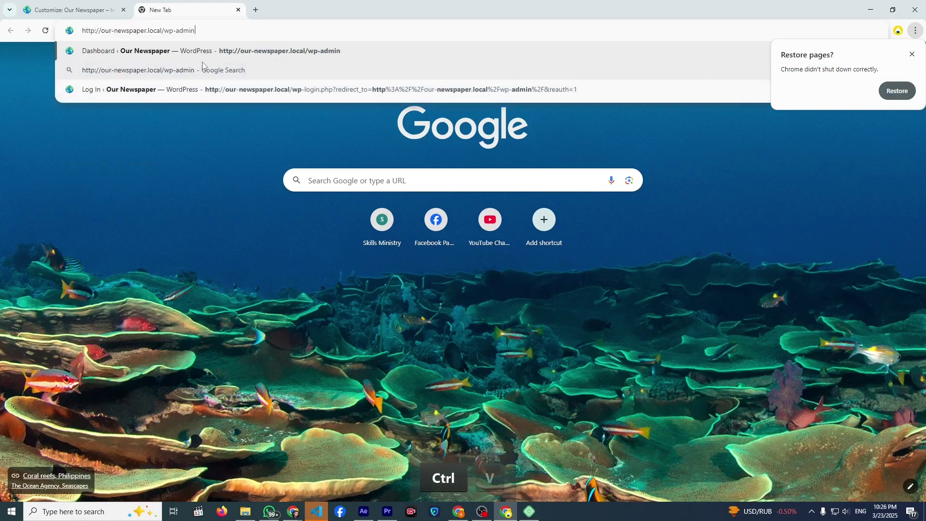
key("Return")
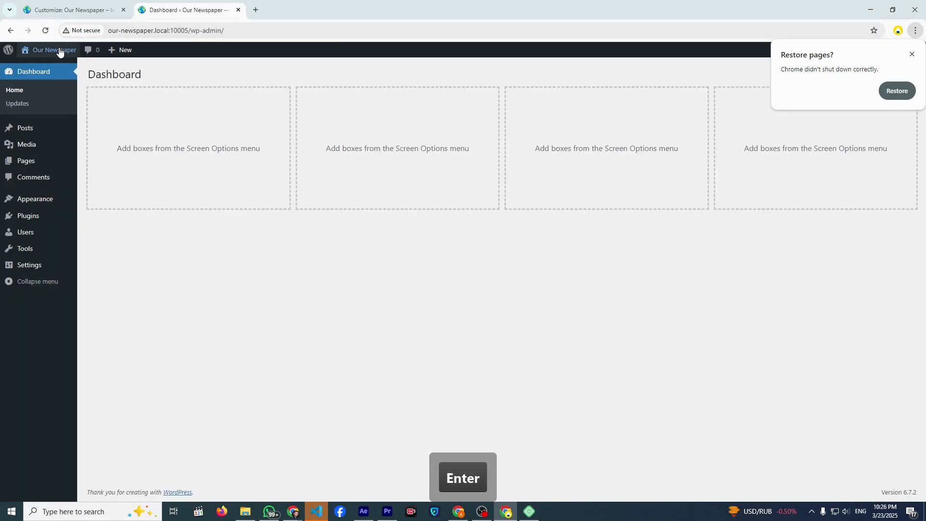
left_click(60, 49)
scroll(284, 232, "down", 20)
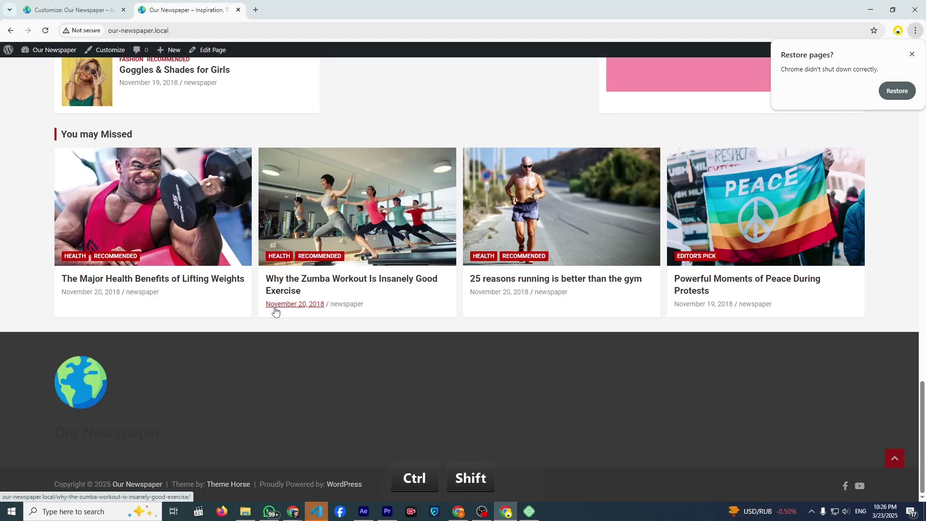
- Inspect the 'Our Newspaper' footer heading in DevTools and copy its widget id block-12
key("ctrl+shift+i")
scroll(280, 251, "down", 4)
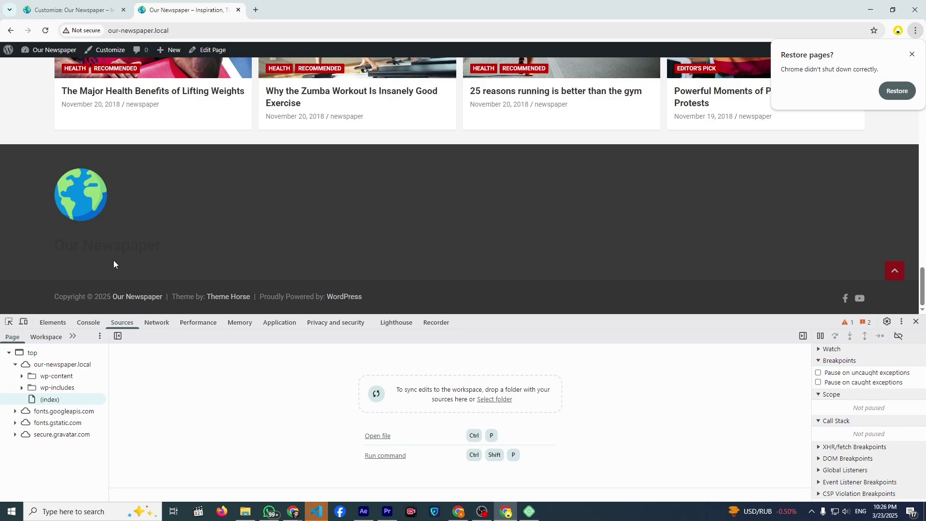
left_click(10, 323)
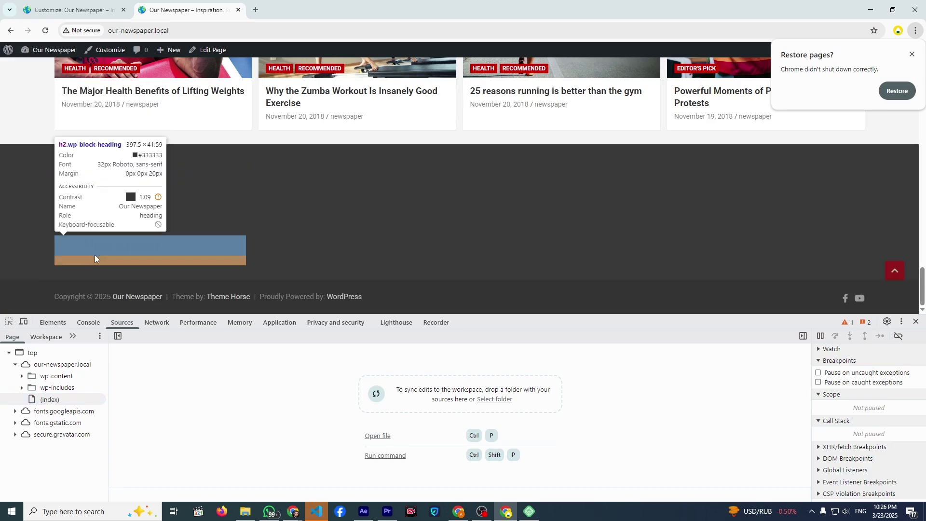
left_click(98, 250)
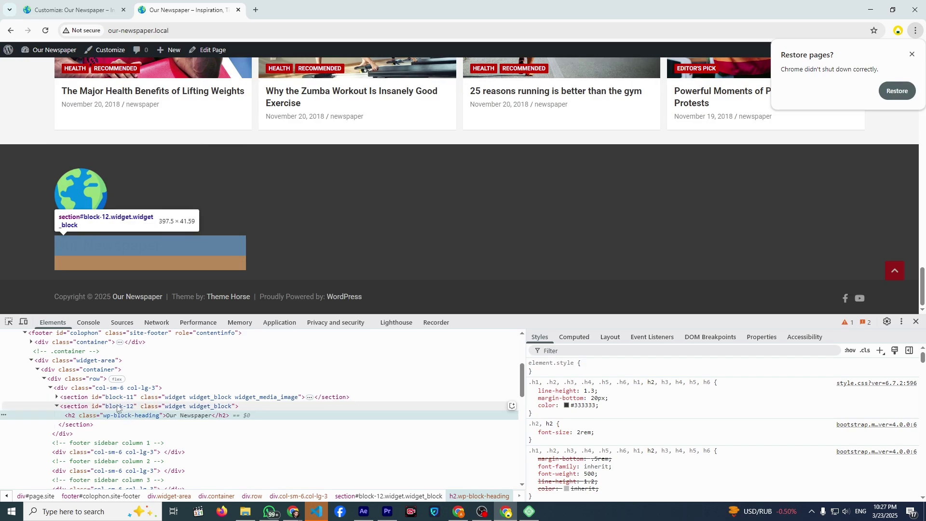
left_click(119, 407)
double_click(121, 408)
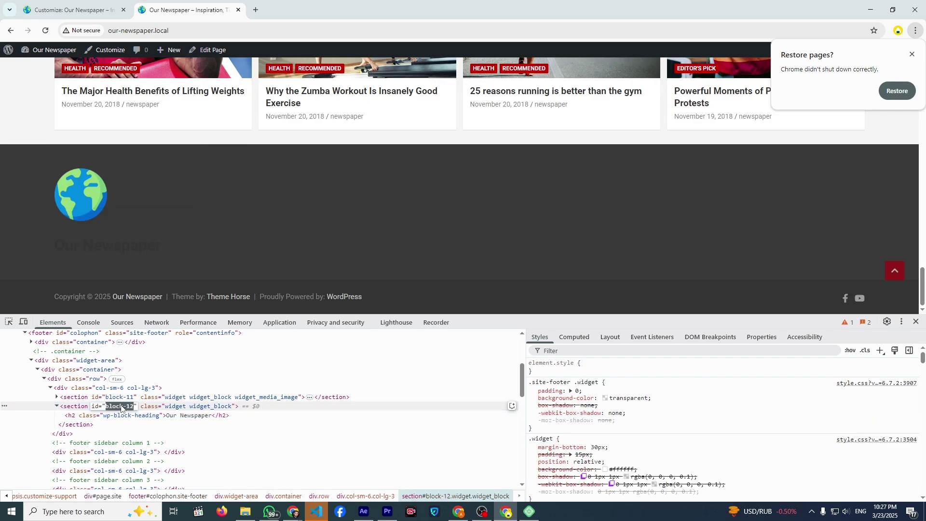
key("ctrl+c")
left_click(915, 322)
left_click(73, 10)
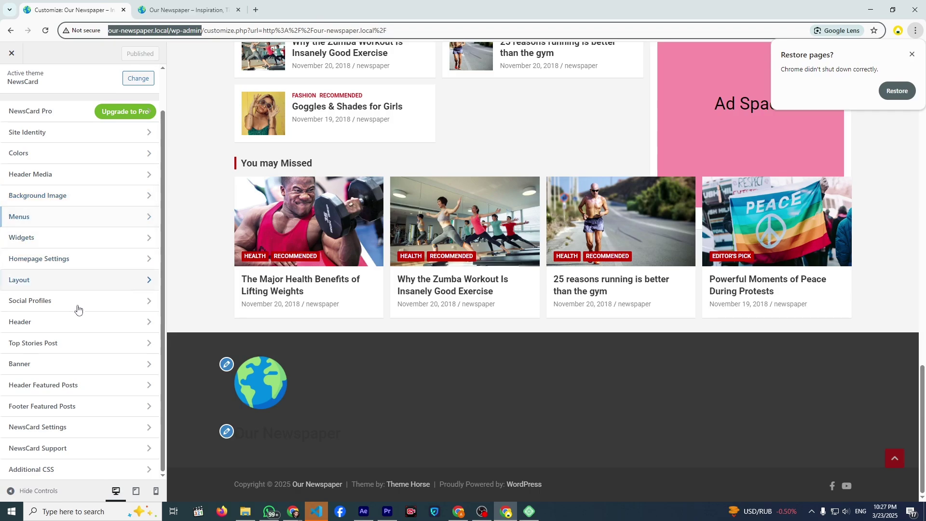
- Add the Additional CSS rule '#block-12 h2{color:white}' to whiten the footer heading
left_click(50, 470)
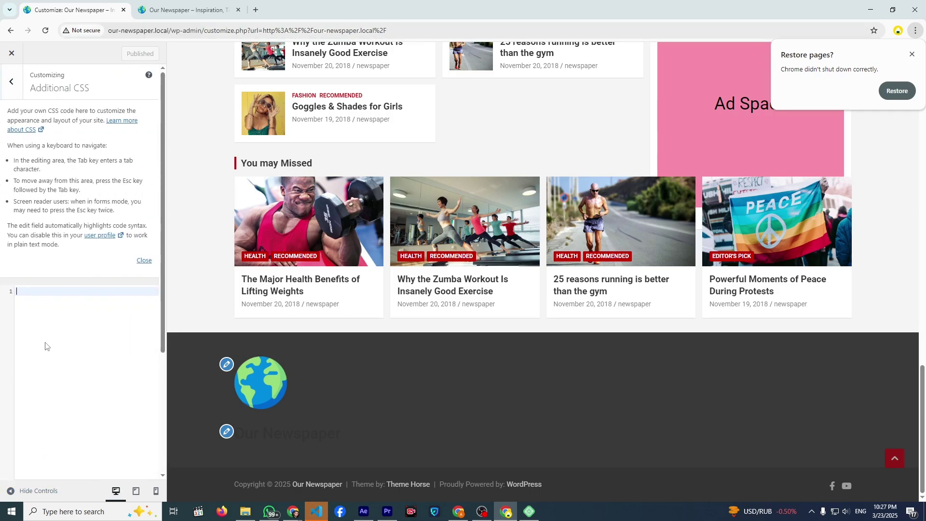
type("#")
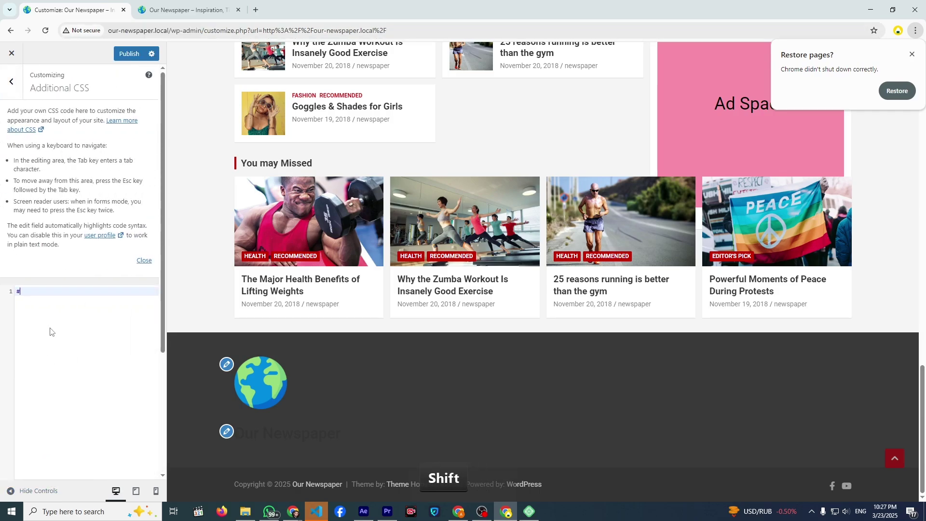
key("ctrl+v")
type("h2{")
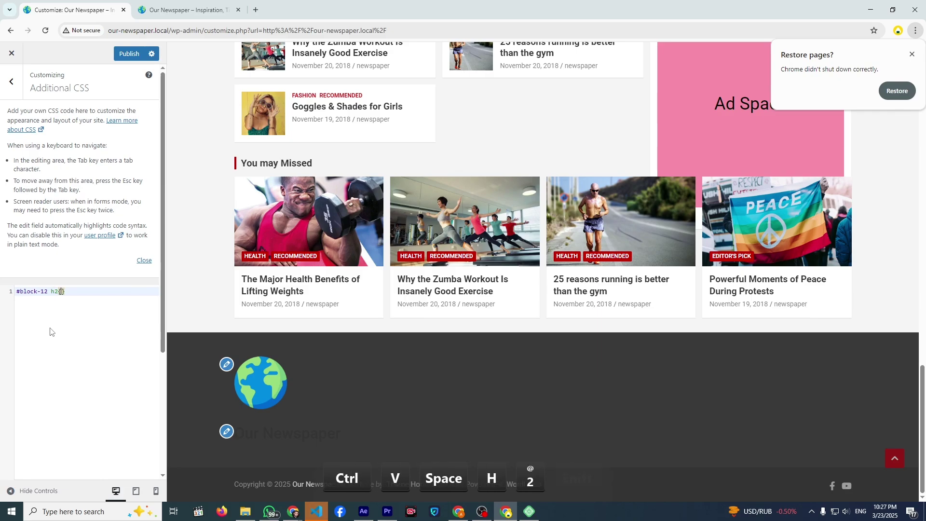
key("Return")
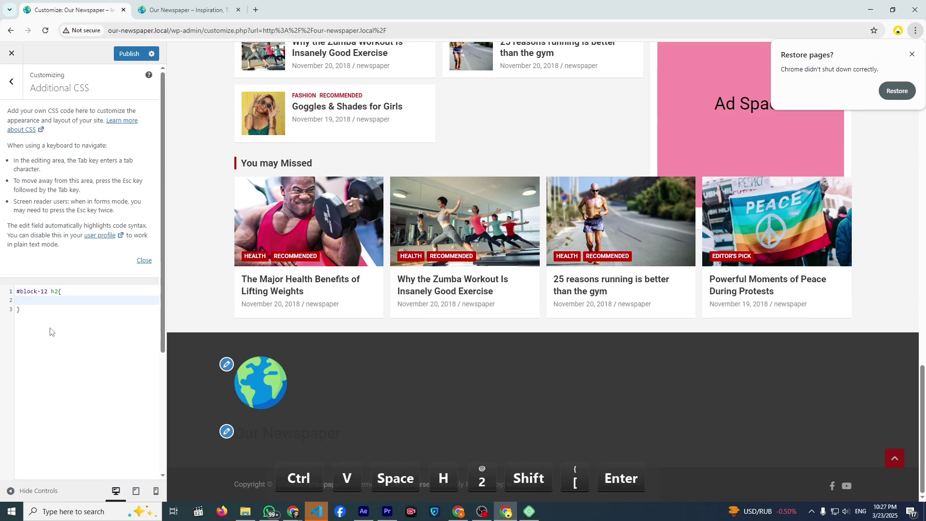
type("color")
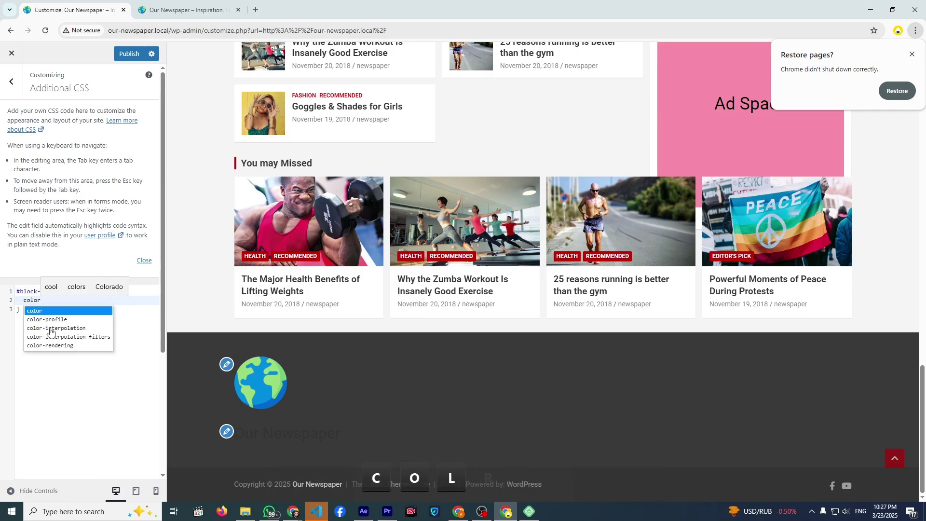
key("shift+Return")
type(":white")
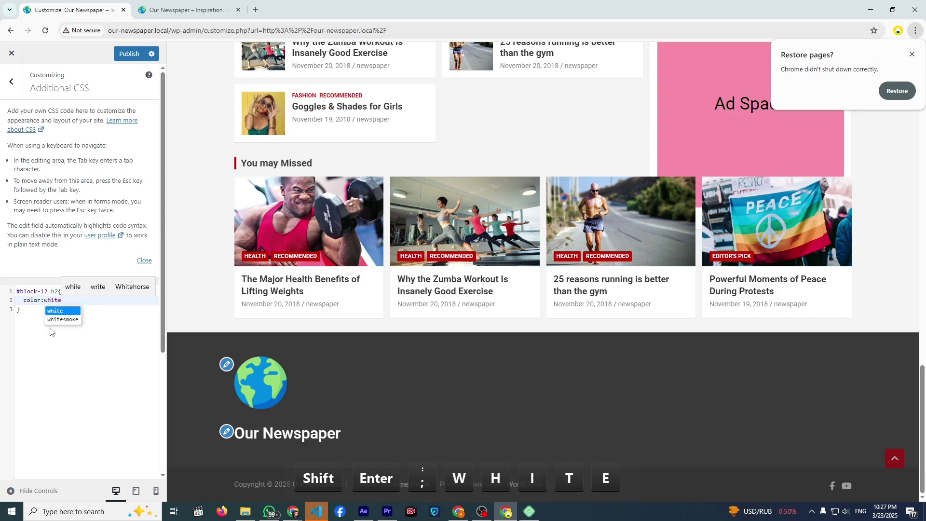
left_click(114, 308)
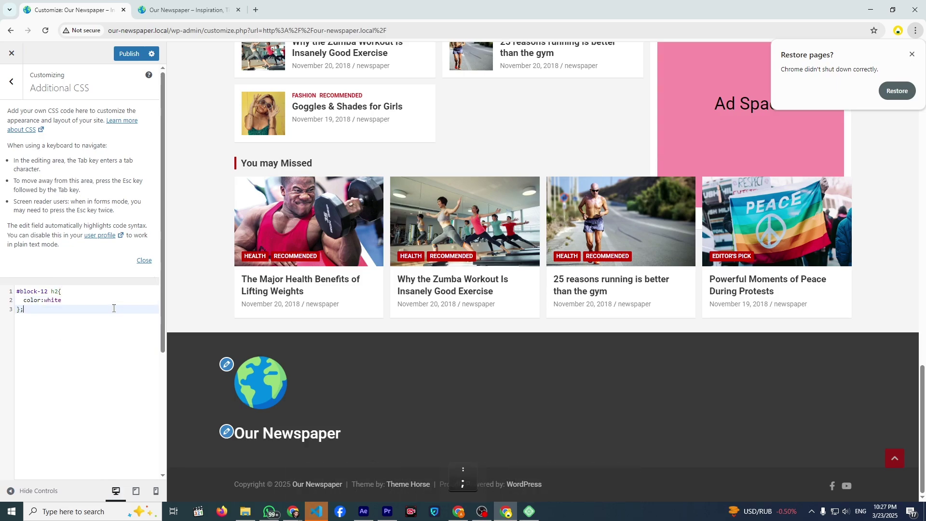
left_click(11, 81)
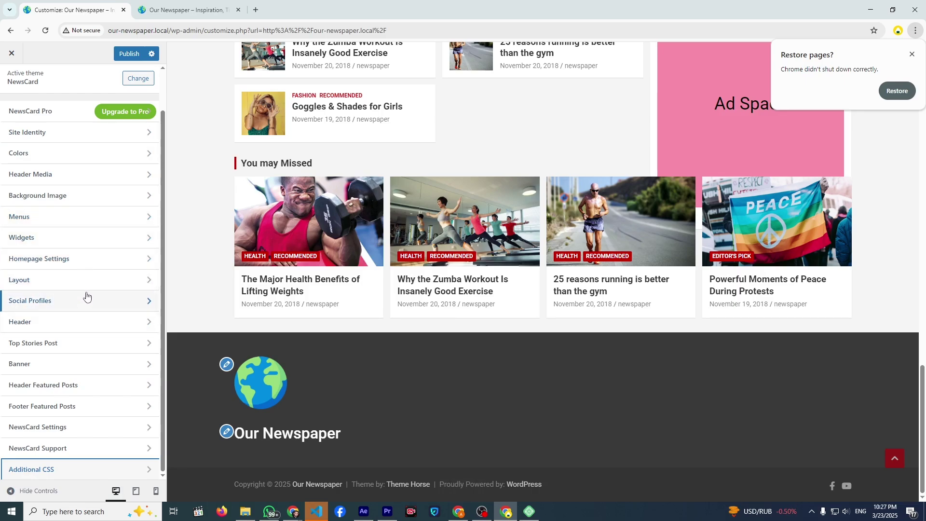
- Add a Paragraph block of placeholder text below 'Our Newspaper' in Footer - Column 1
left_click(87, 237)
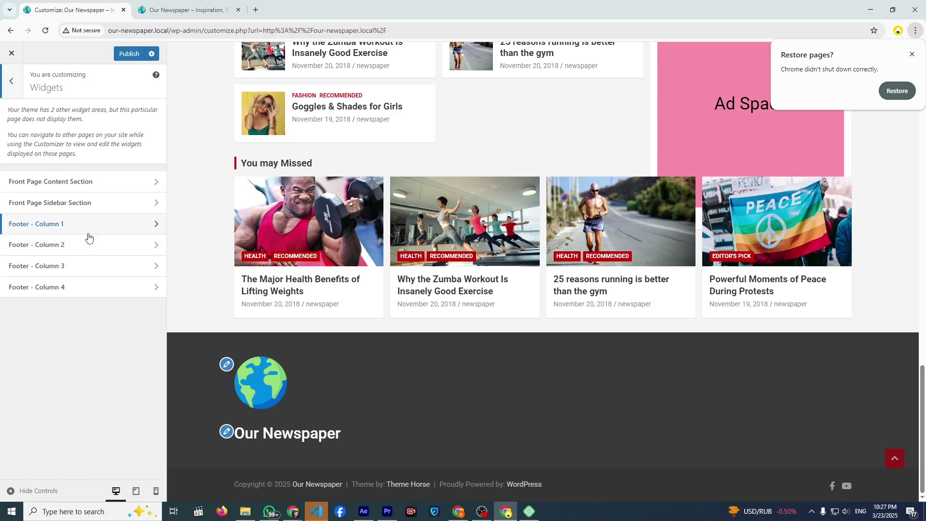
left_click(88, 226)
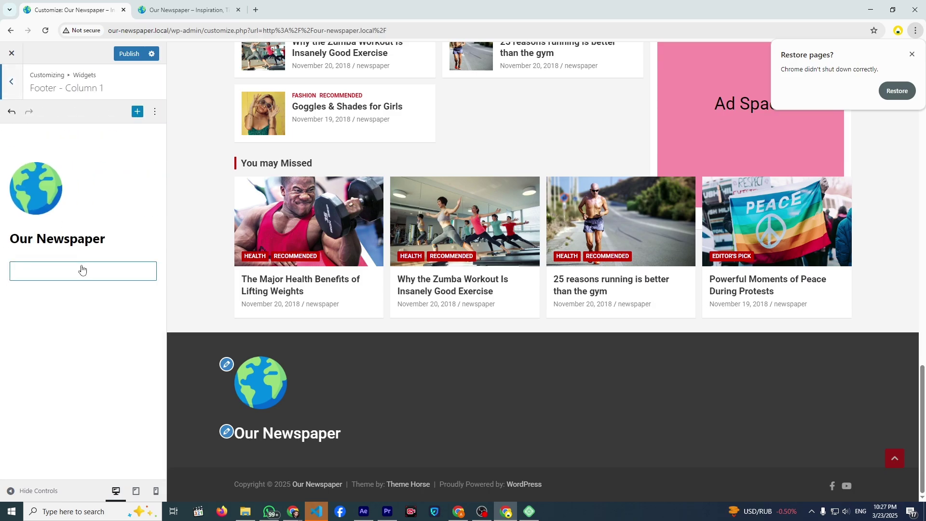
left_click(82, 271)
left_click(44, 379)
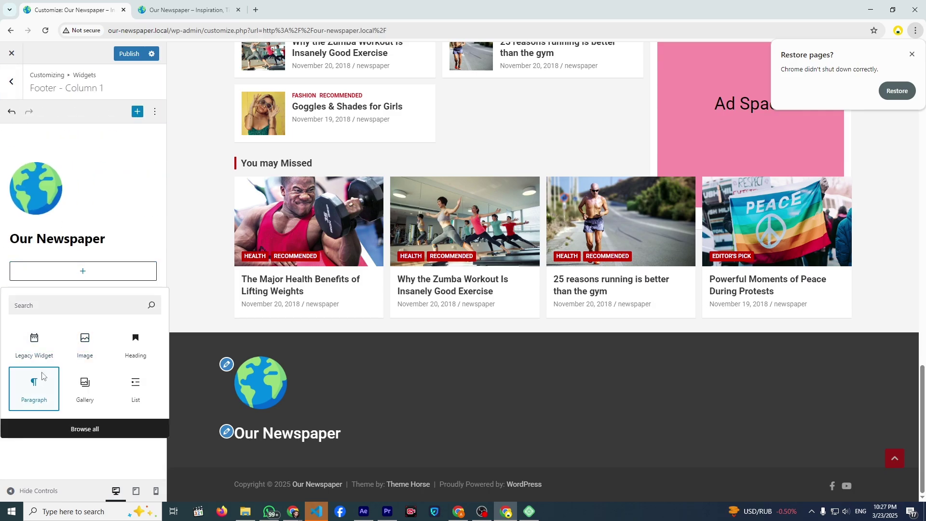
type("sg")
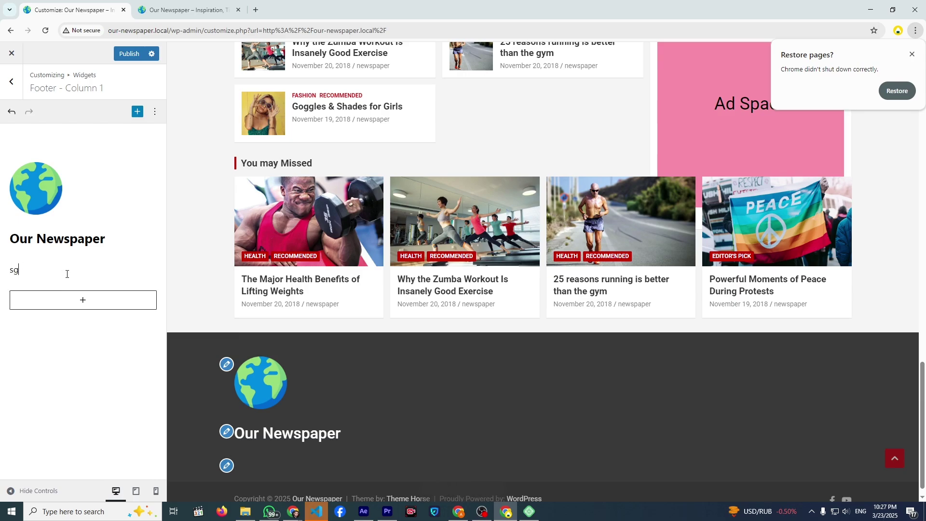
type("4ahyws4hyeszuhyedujxrfuijfxrijfrikgt7dc7ikgtdcikjt7i7kjgtdcikjgtuh7ykio")
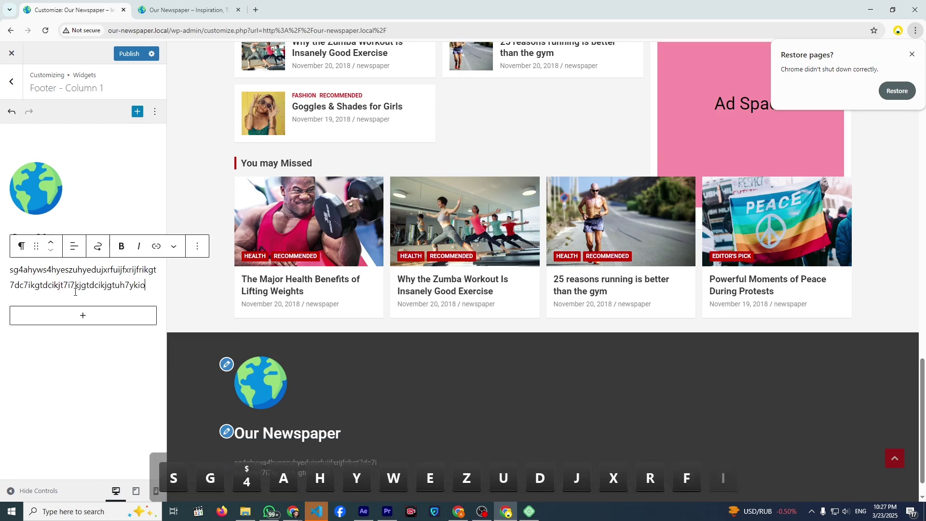
scroll(261, 327, "down", 2)
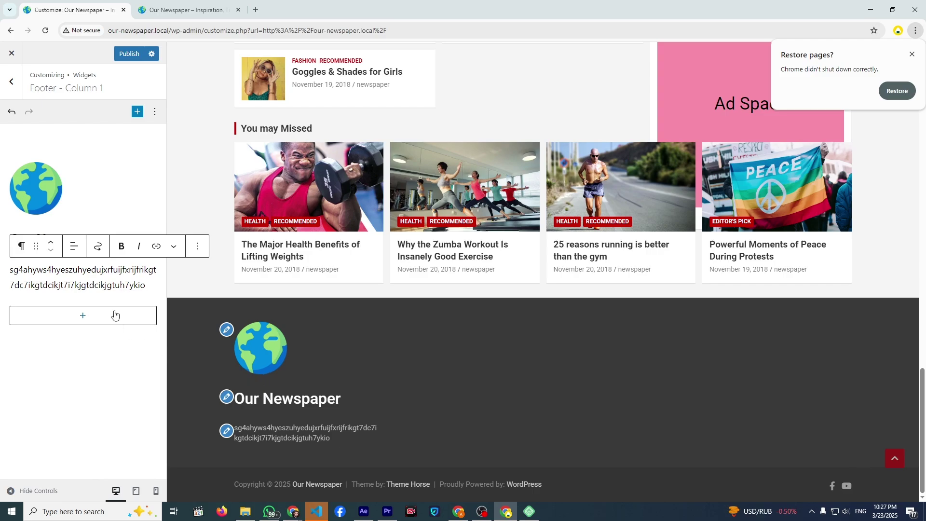
left_click(12, 82)
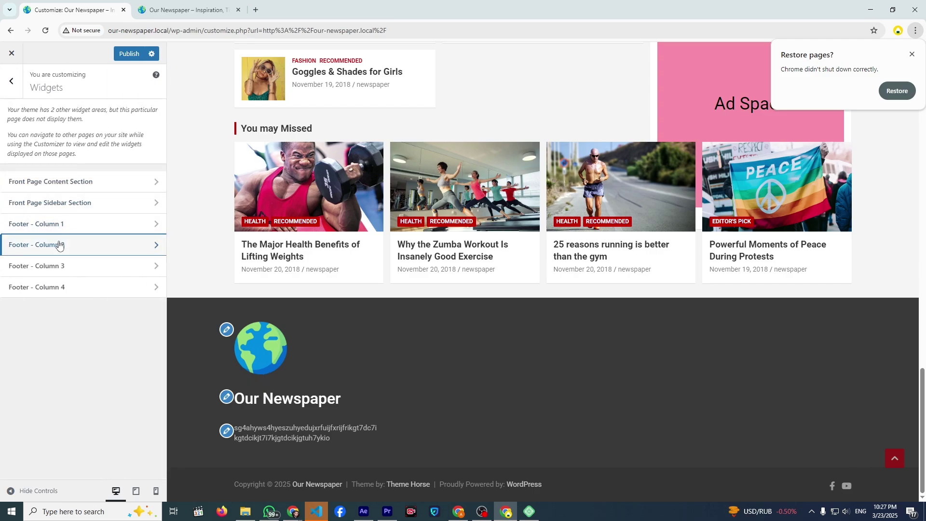
- Add a Categories List block to the Footer - Column 2 widget area
left_click(58, 243)
left_click(62, 179)
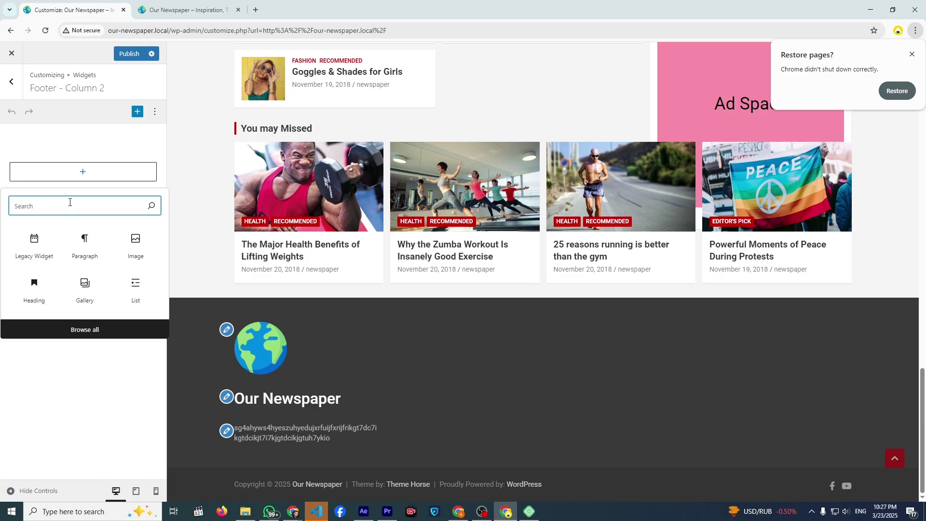
type("categ")
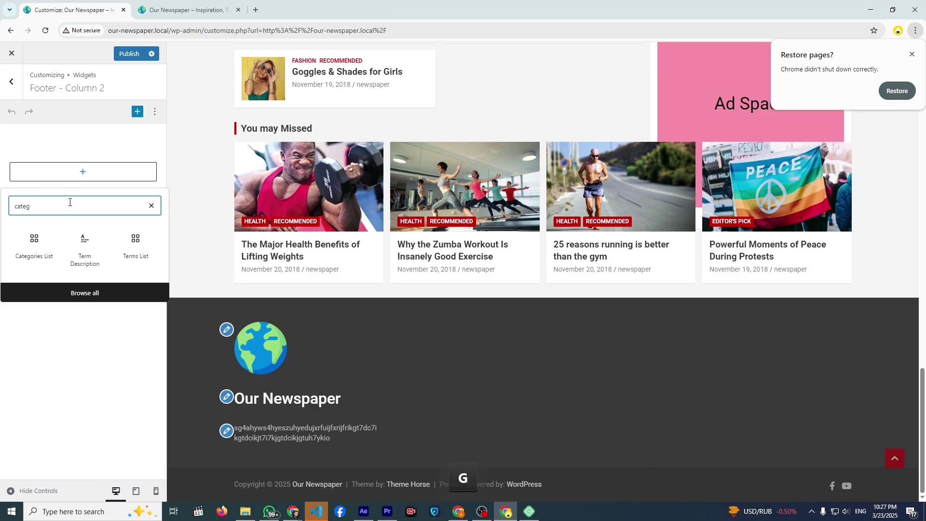
left_click(48, 250)
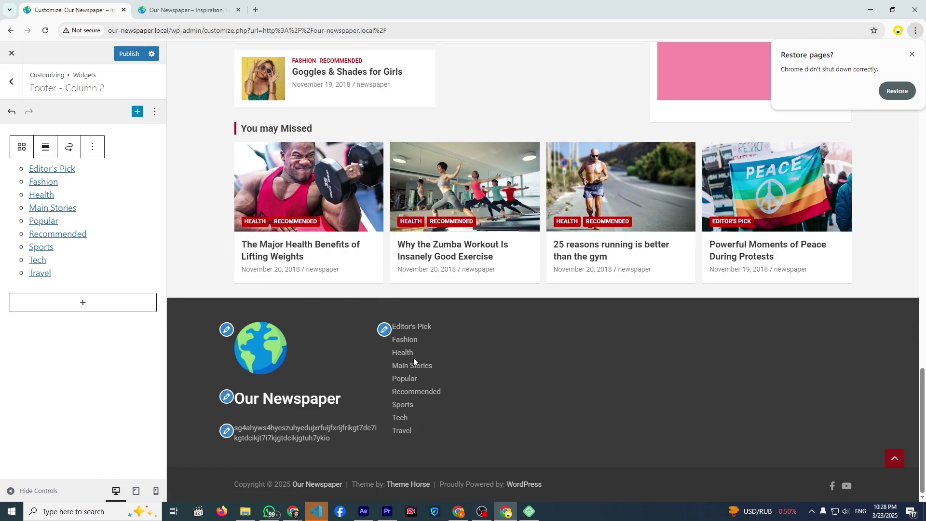
- Insert a Heading block, move it above the category list, and title it 'Our categories'
left_click(83, 304)
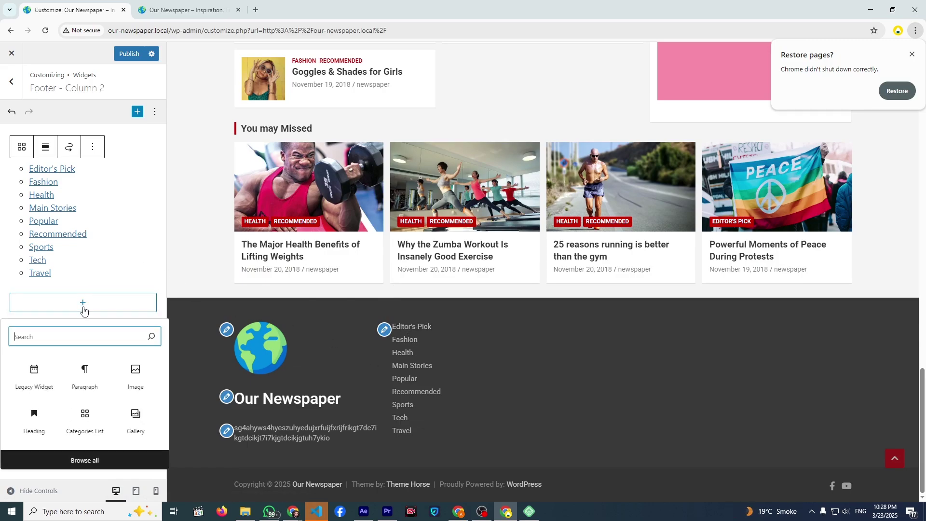
type("he")
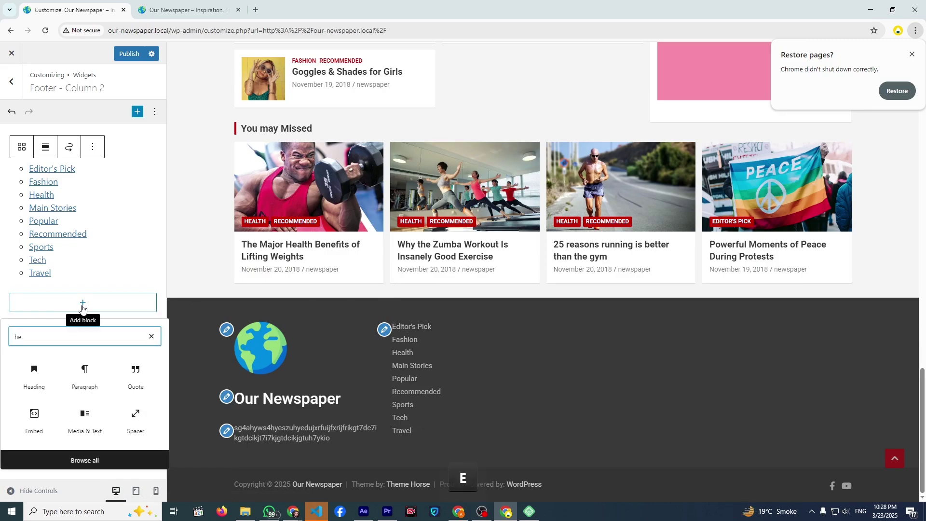
left_click(35, 376)
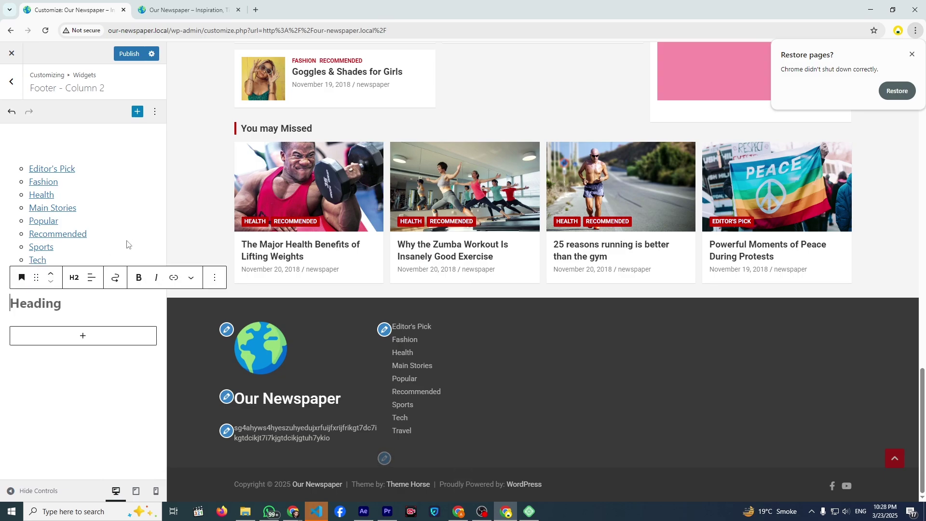
key("ctrl+a")
key("ctrl+a")
left_click(54, 351)
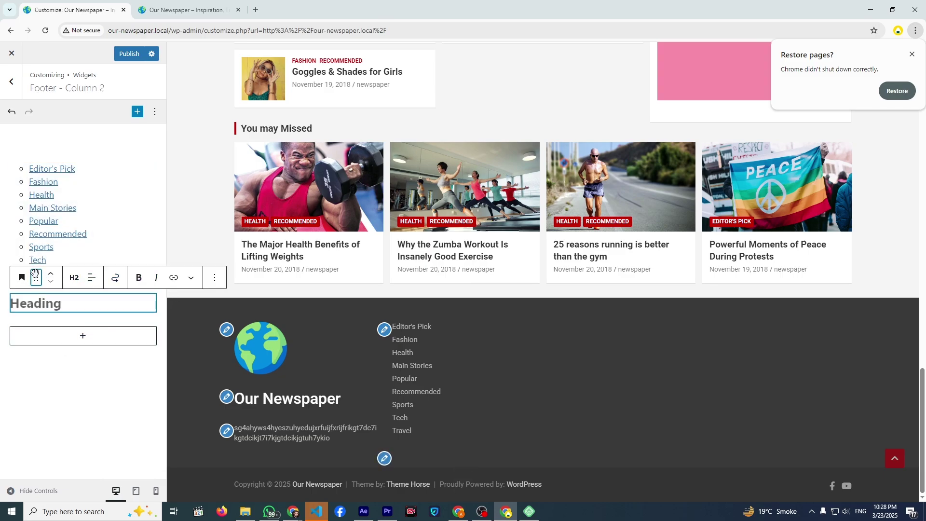
left_click_drag(34, 274, 54, 202)
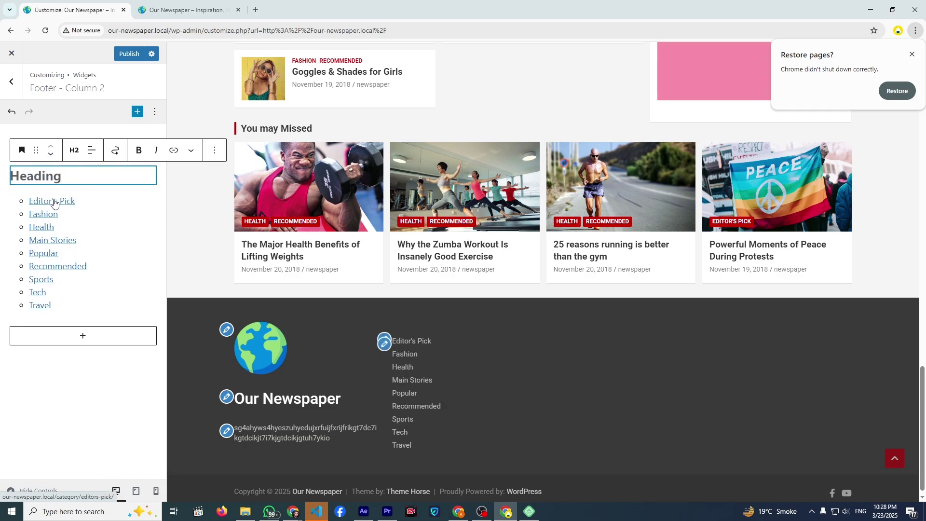
type("O")
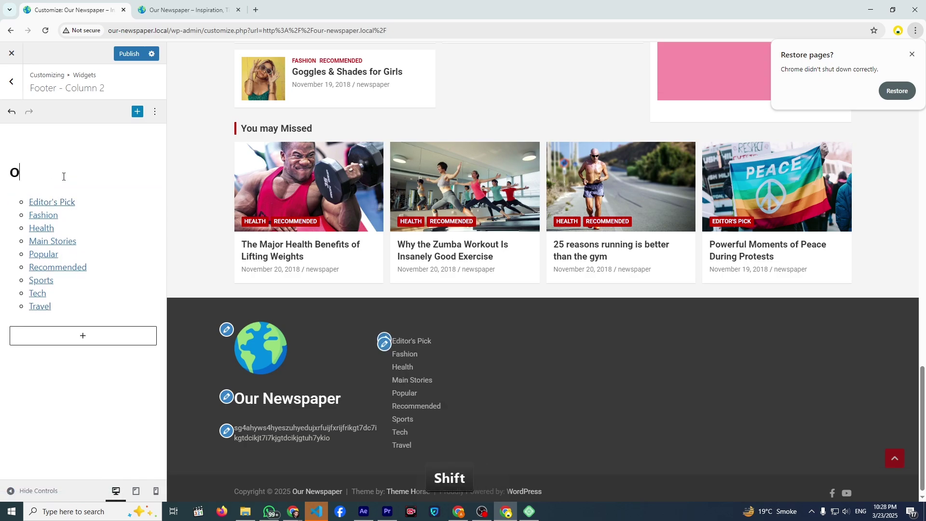
type("ur categories")
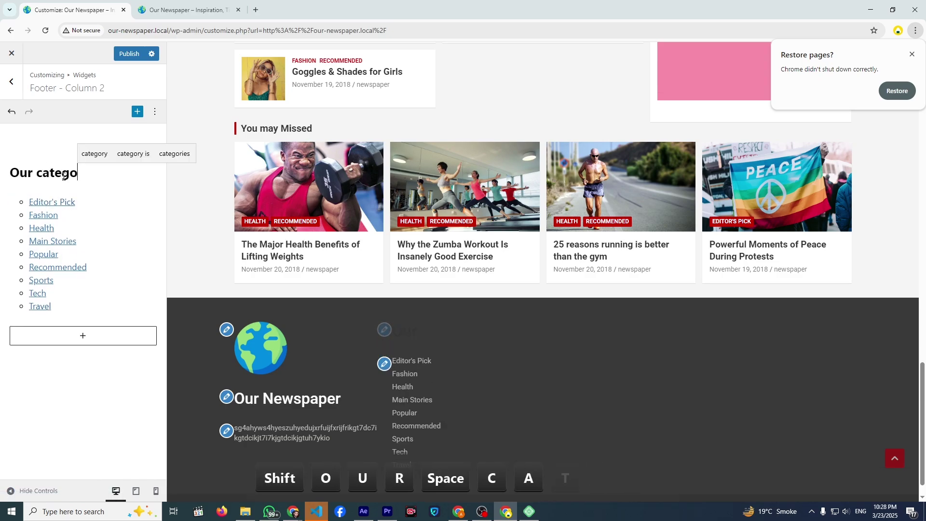